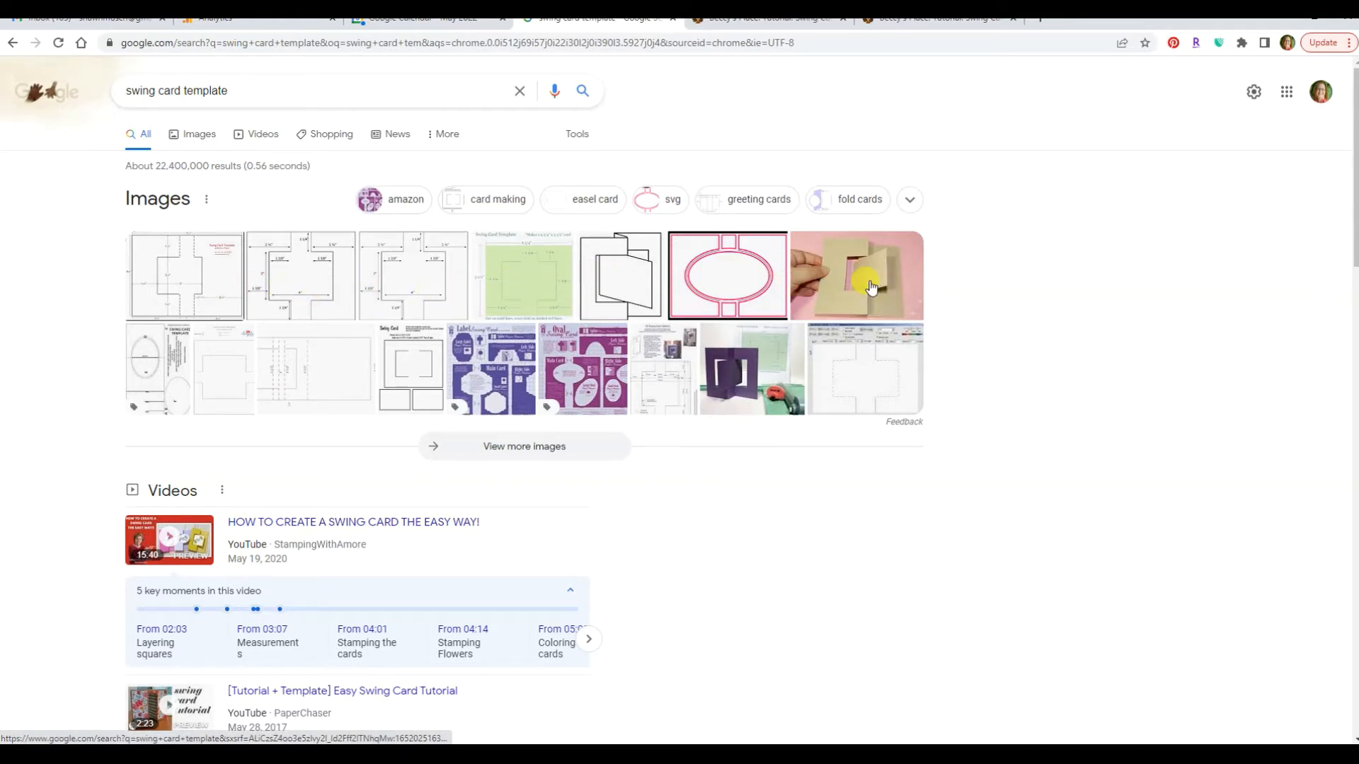
Browse the image results for "swing card template" and go to the already open Beccy's Place swing card tutorial
click(208, 135)
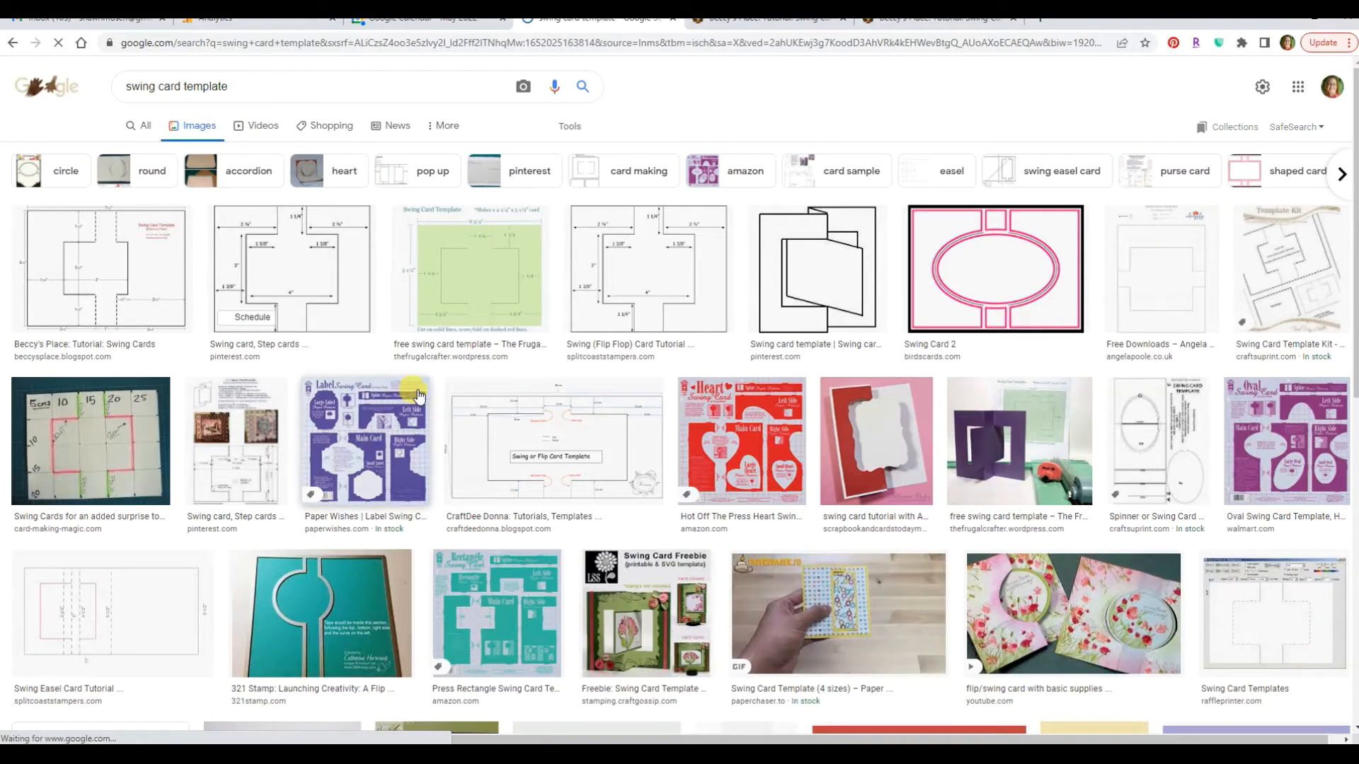
scroll(417, 389, down, 3)
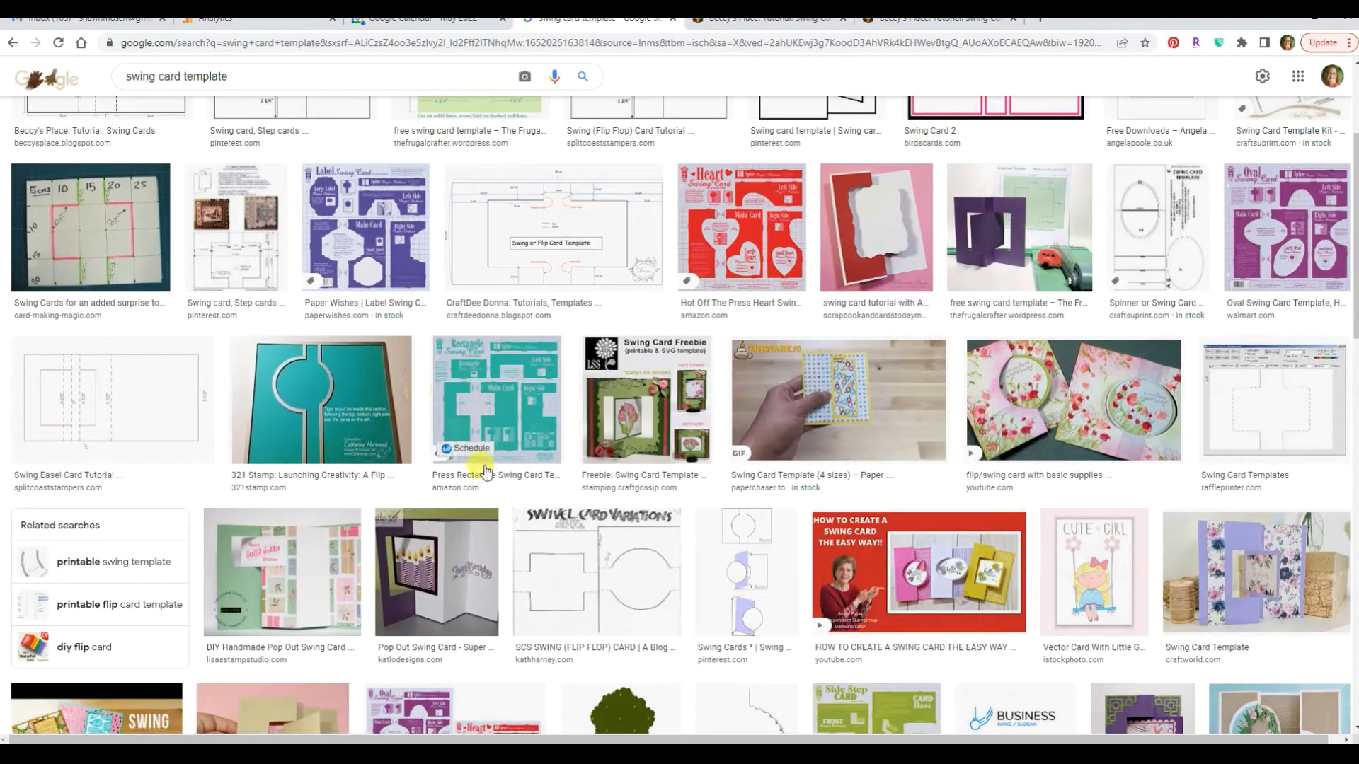
scroll(556, 504, up, 3)
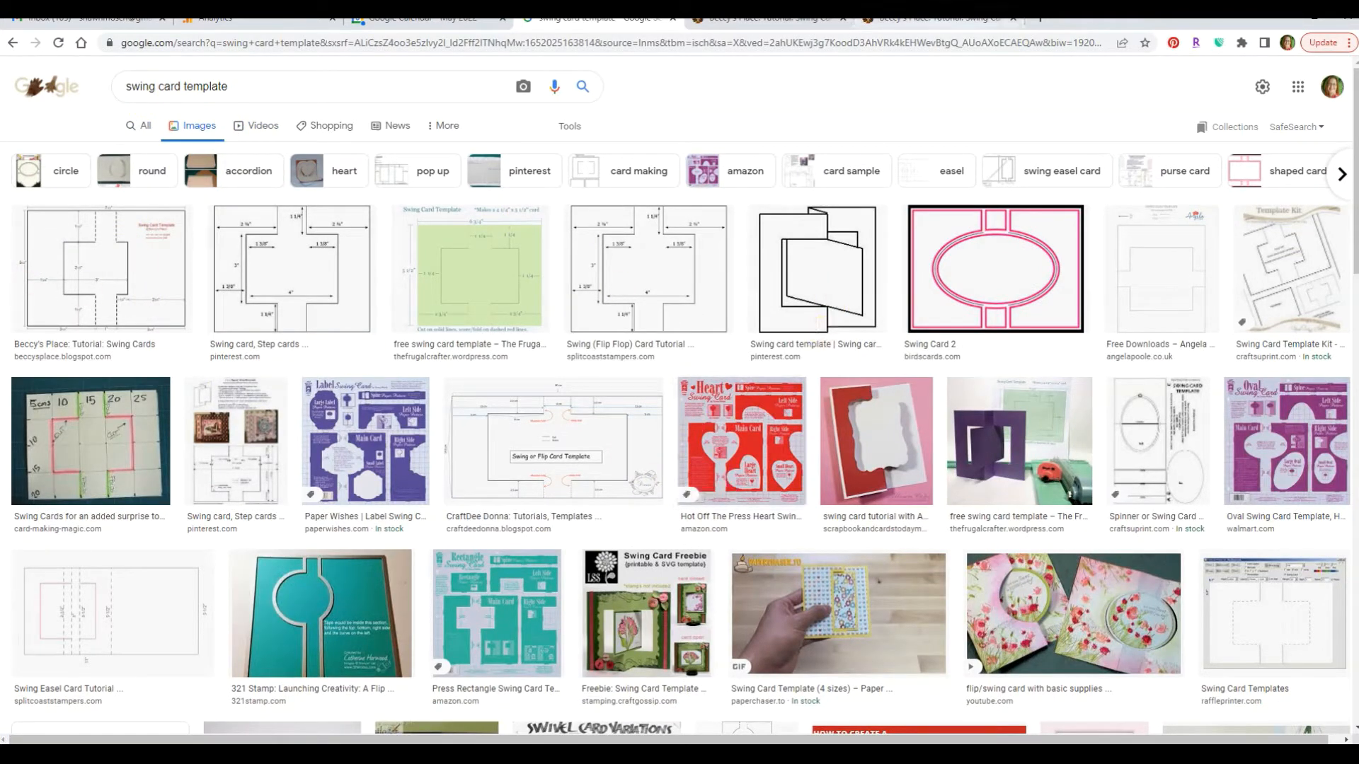
click(927, 19)
click(764, 20)
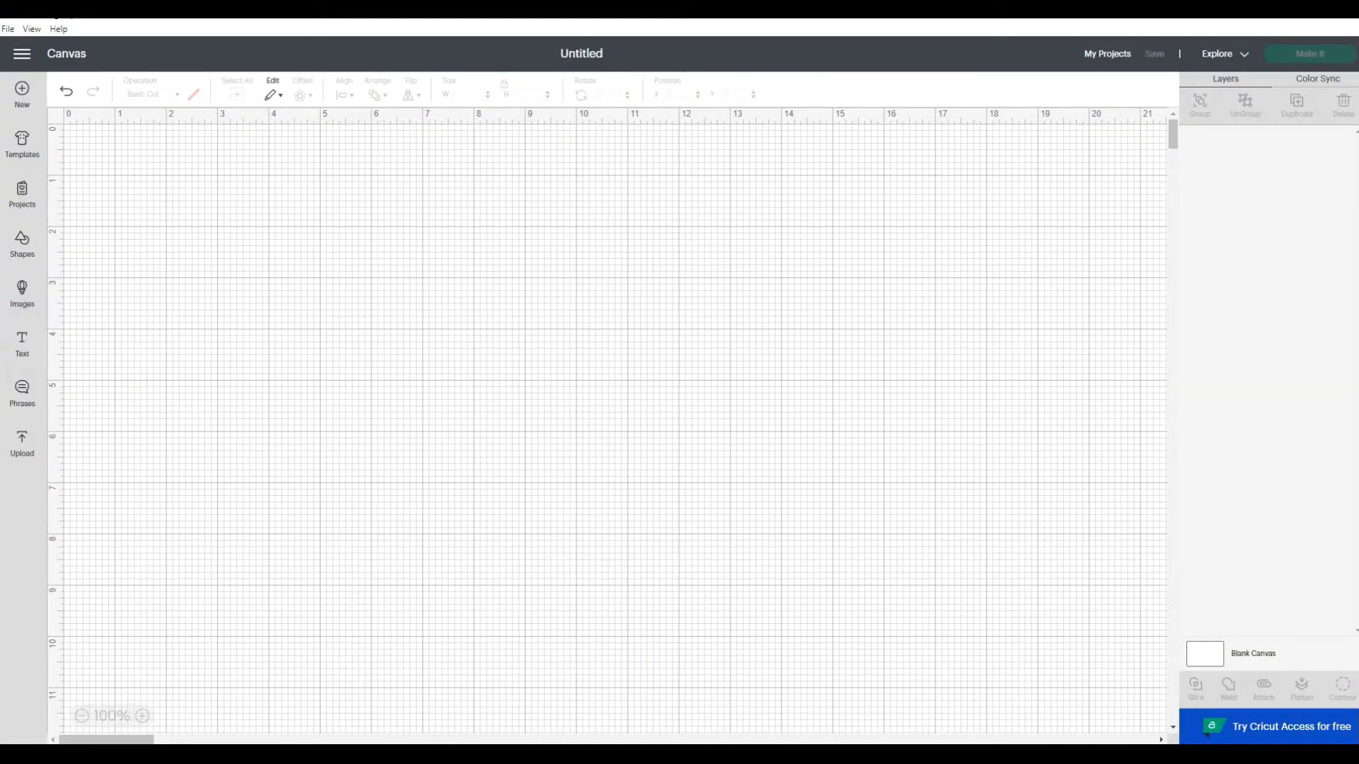
Add a square to the blank canvas and move it to about X 5.2, Y 2.6
click(21, 242)
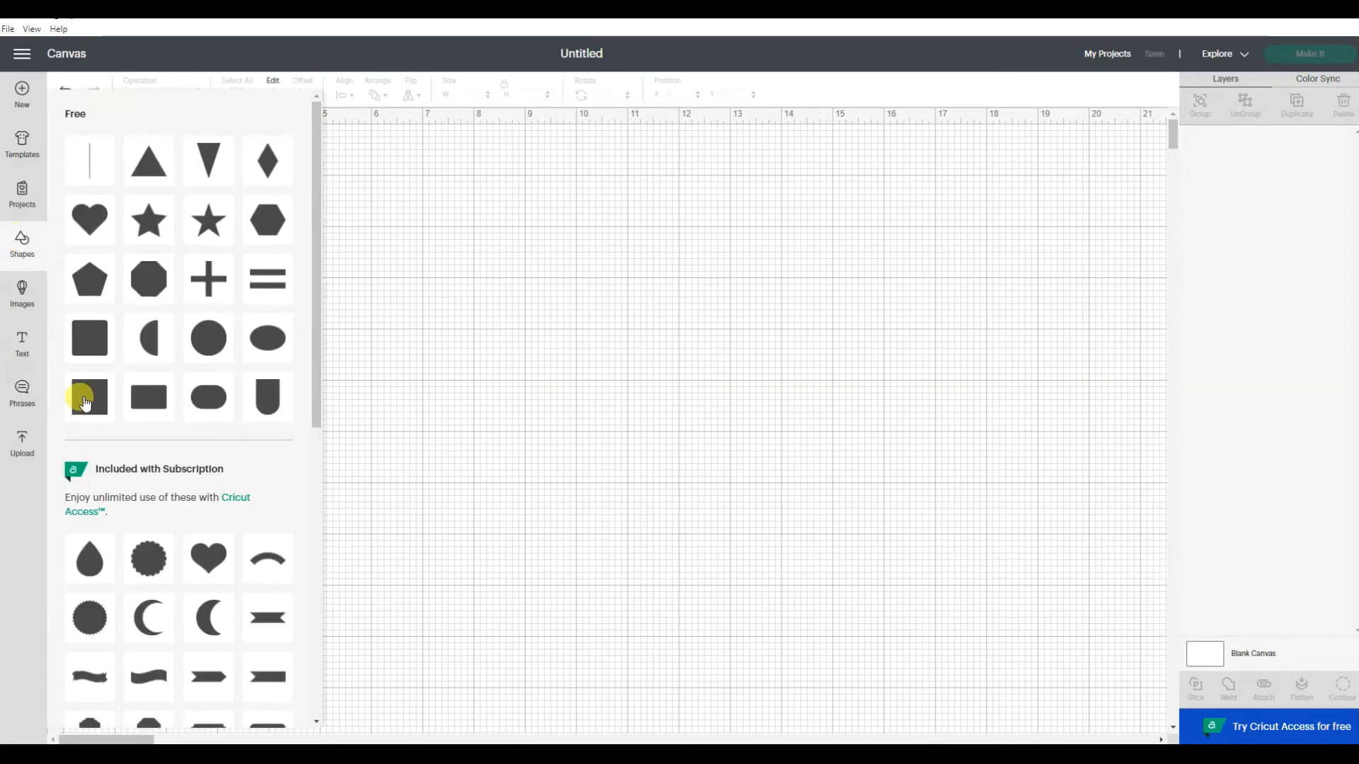
click(82, 395)
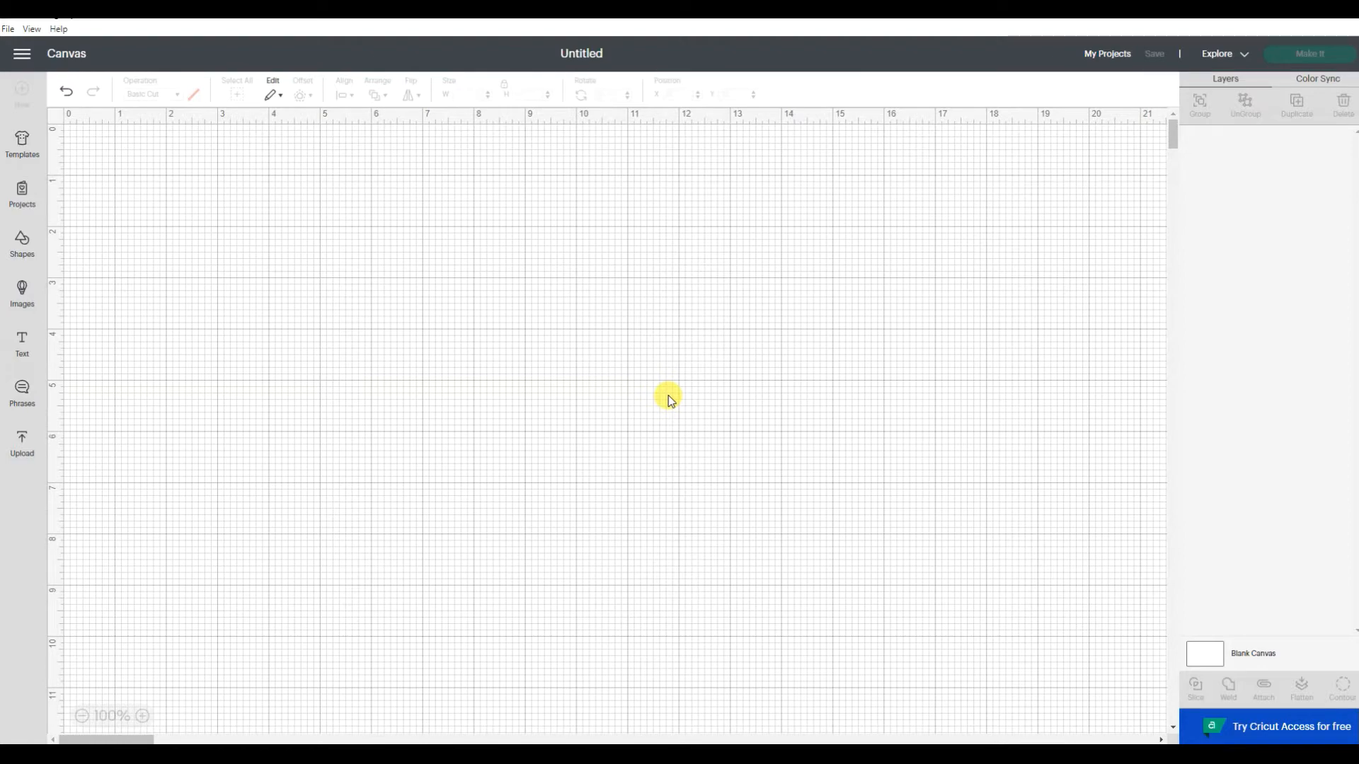
drag(89, 232, 338, 341)
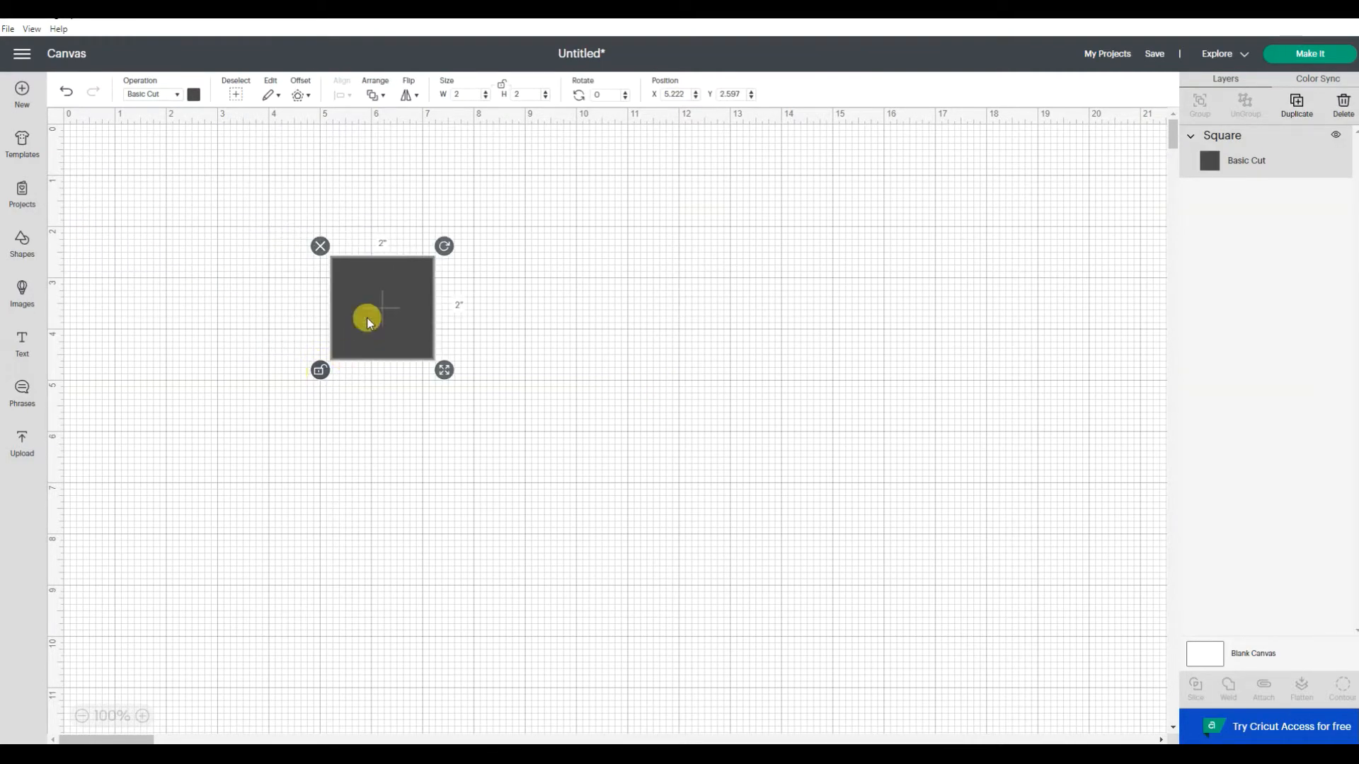
Resize the square into a rectangle 7.5 inches wide and 5.5 inches high
click(461, 93)
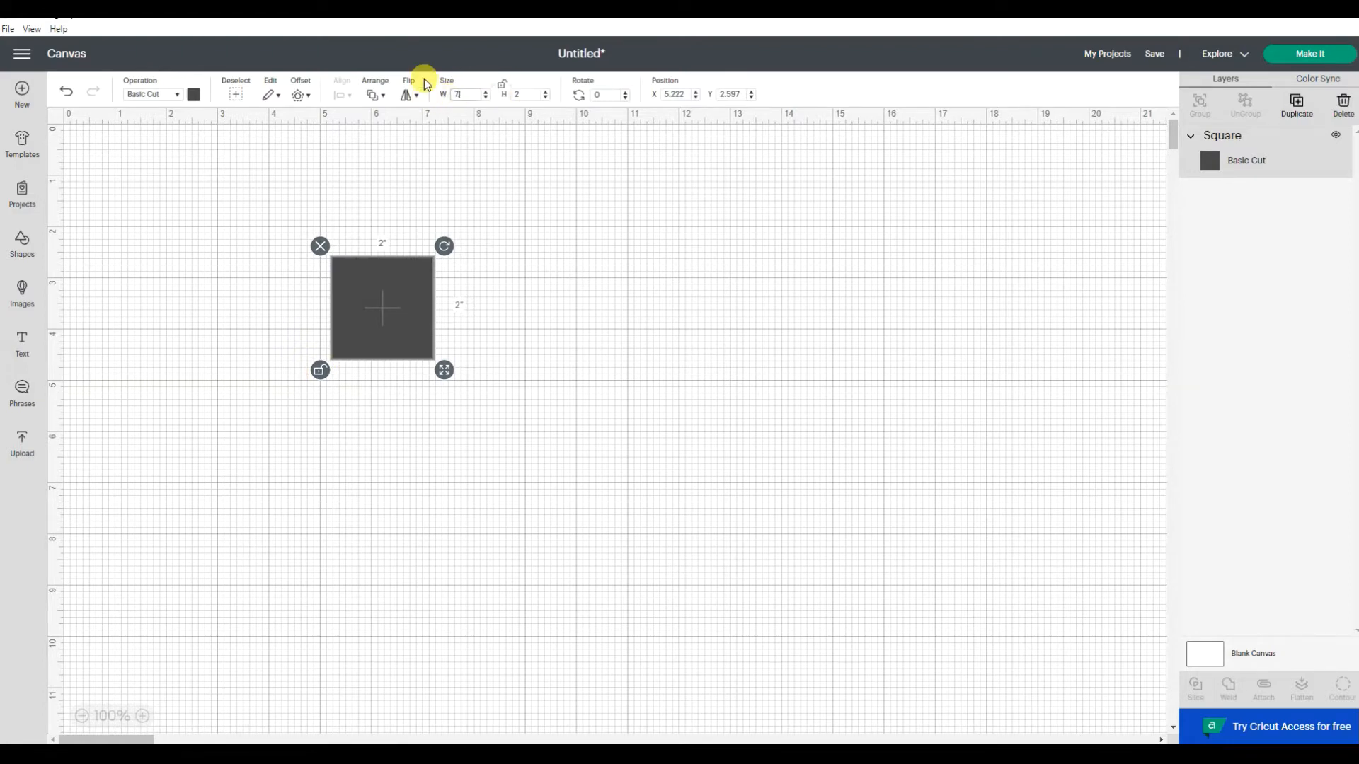
key(Return)
click(515, 95)
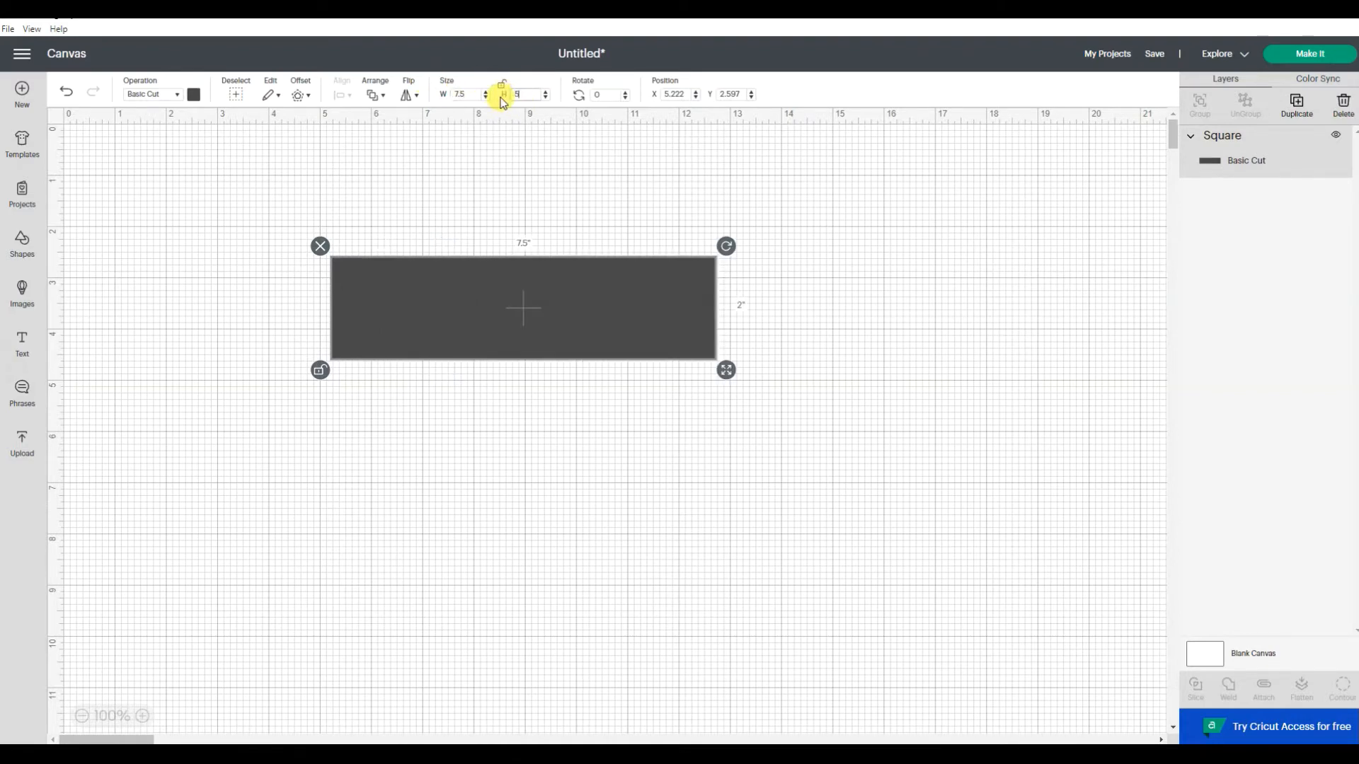
text(5.5)
key(Return)
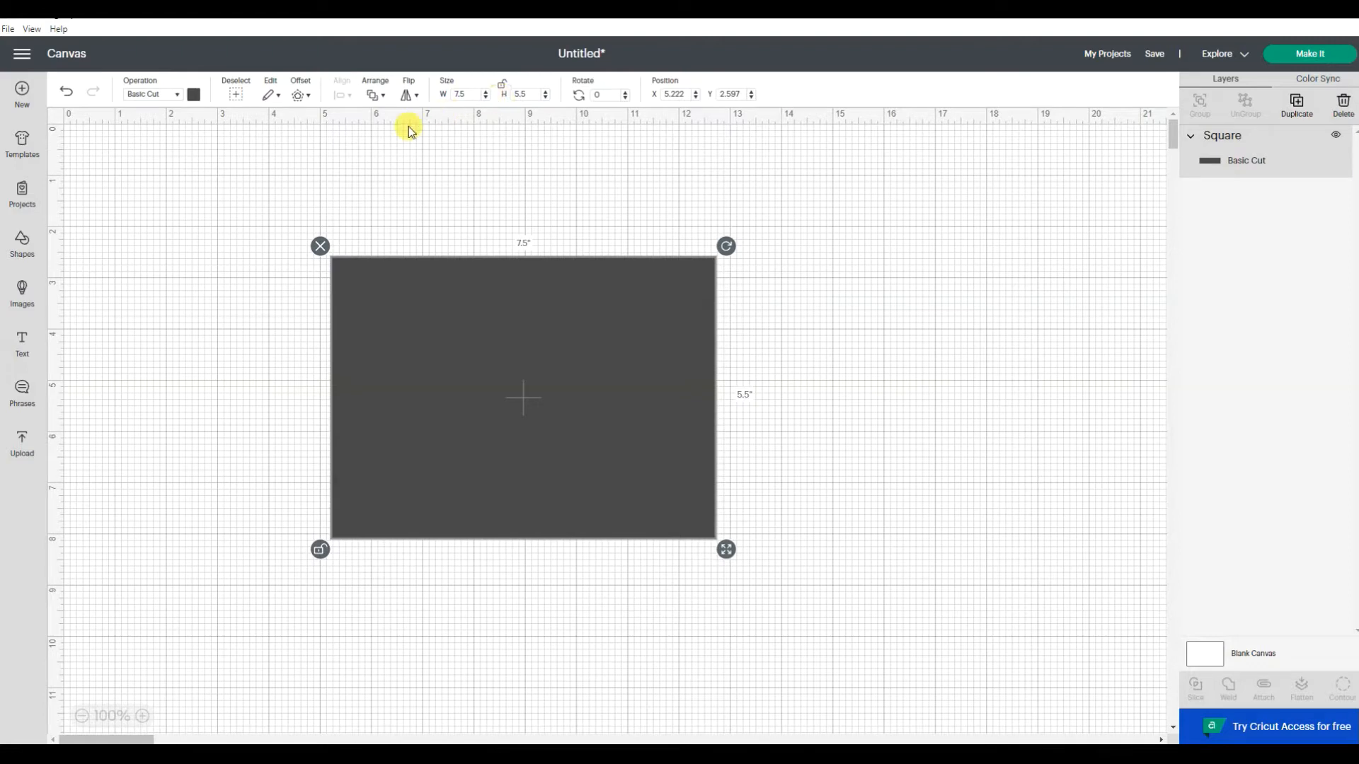
Change the rectangle's material color to white and deselect it
click(194, 95)
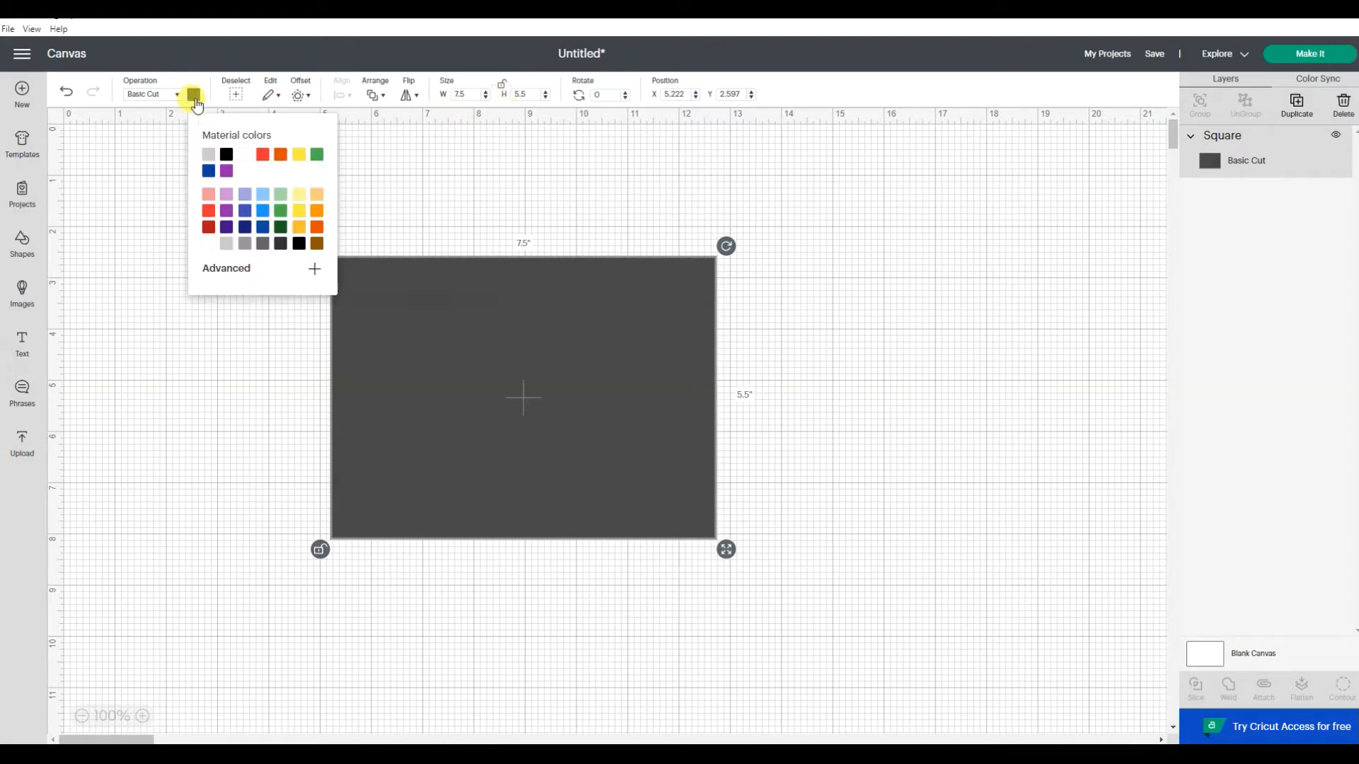
click(209, 245)
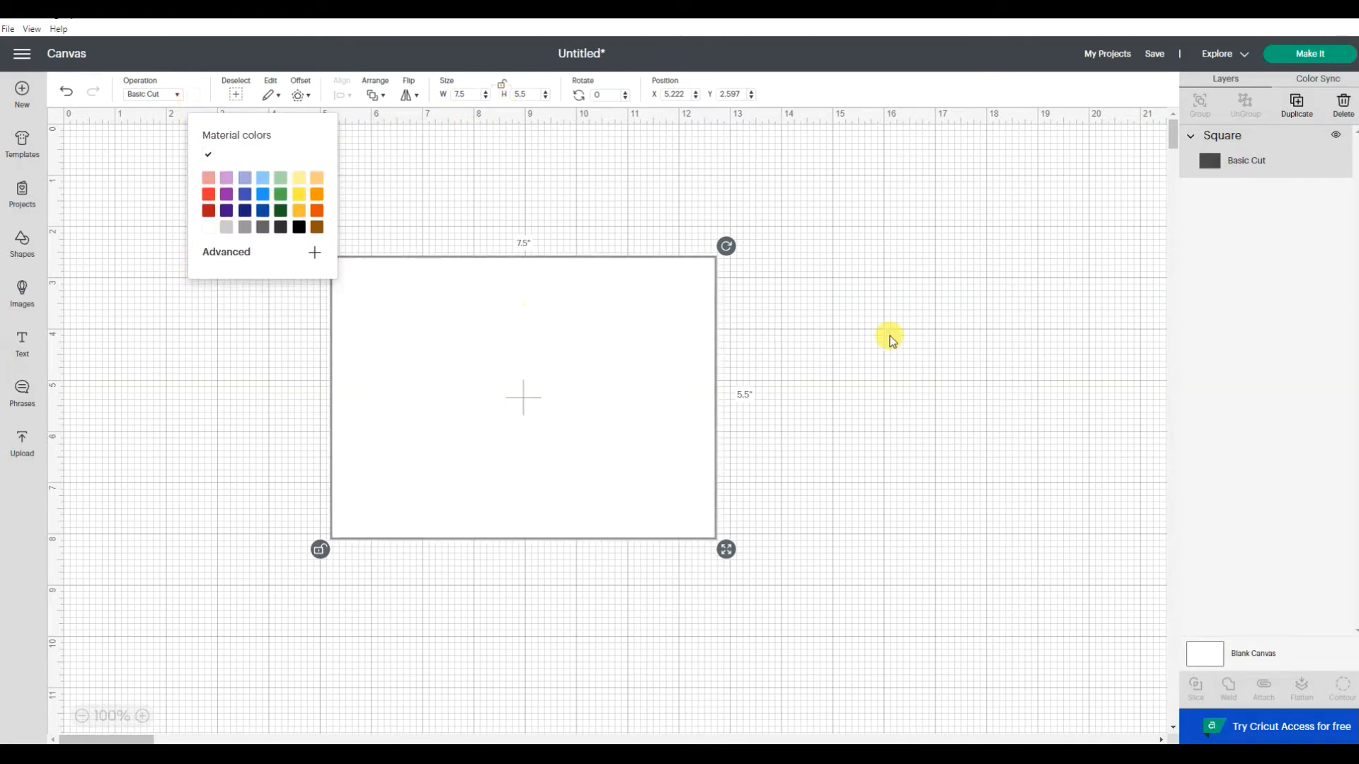
click(928, 331)
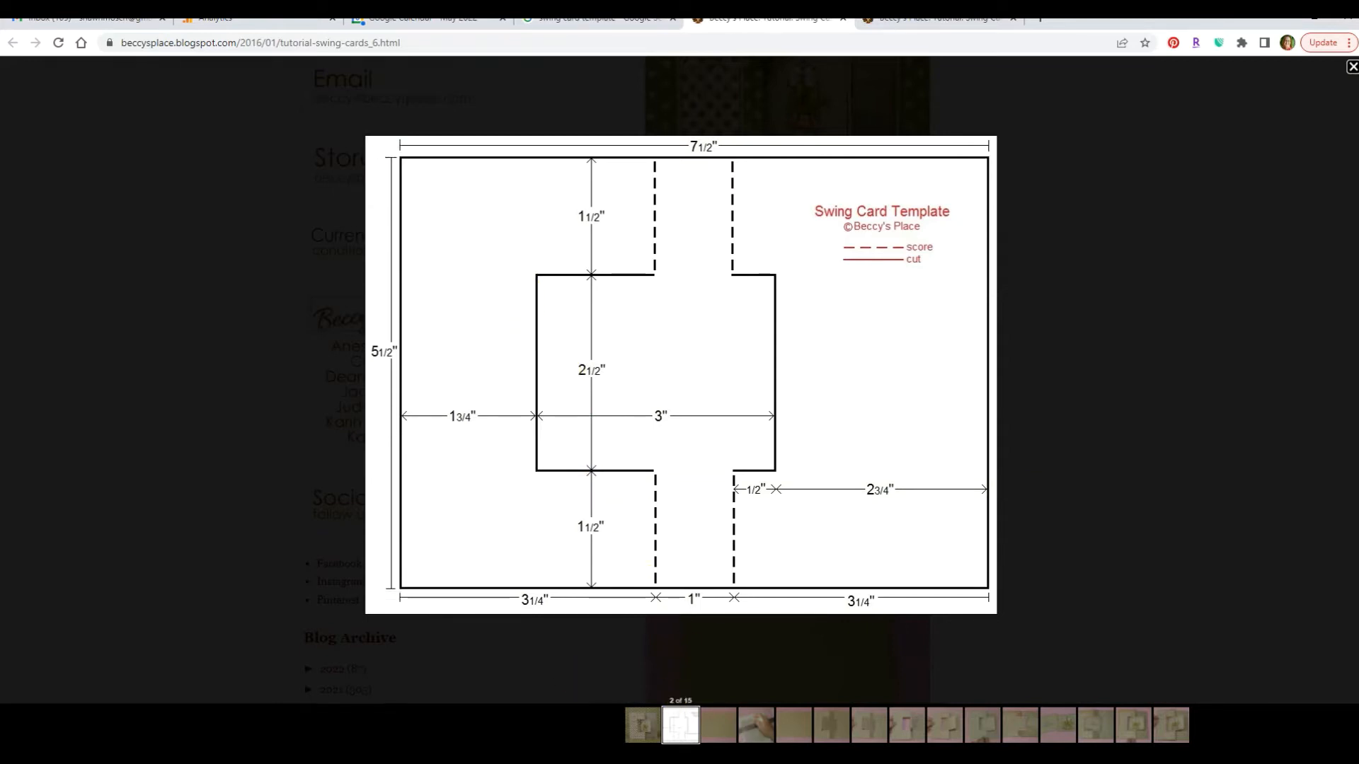
Switch back to Cricut Design Space, add a line shape and place it beside the rectangle at about X 2.2, Y 2.8
mouse_move(782, 761)
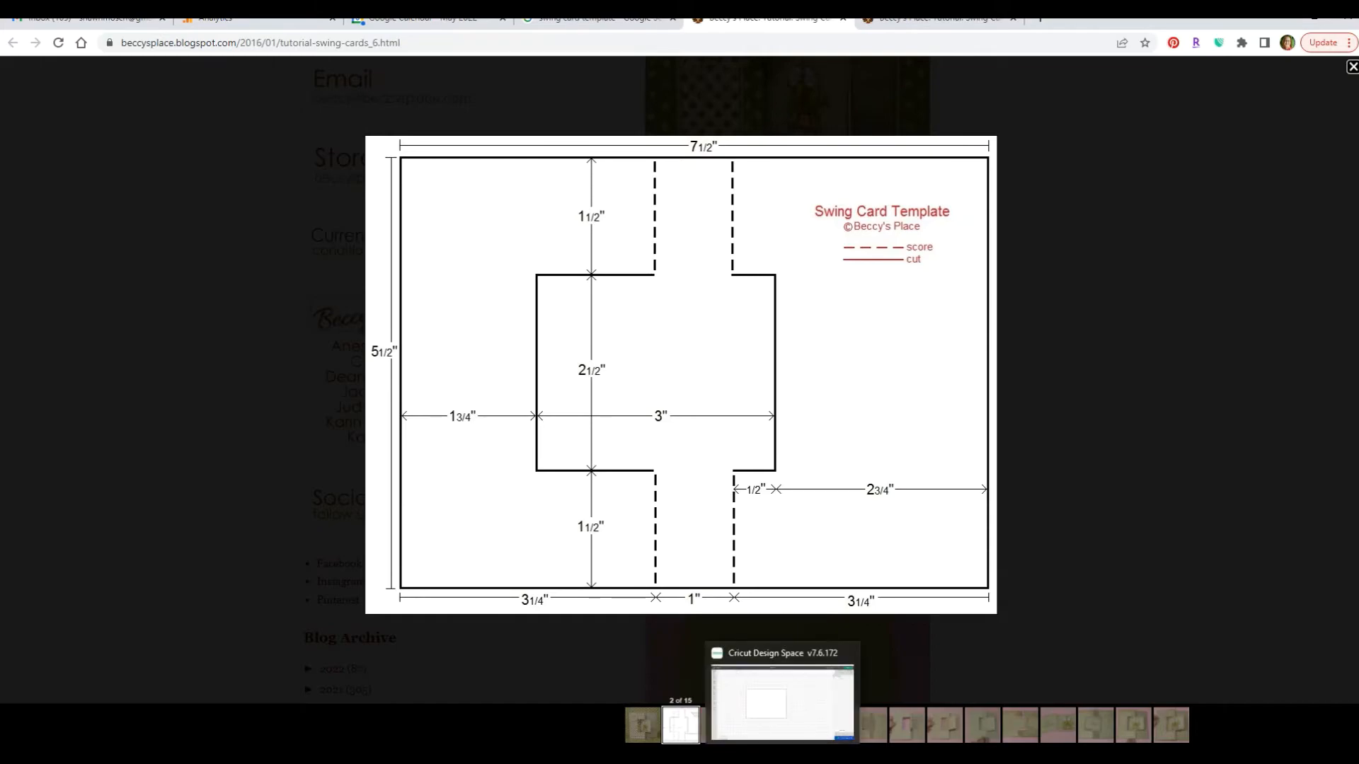
click(782, 701)
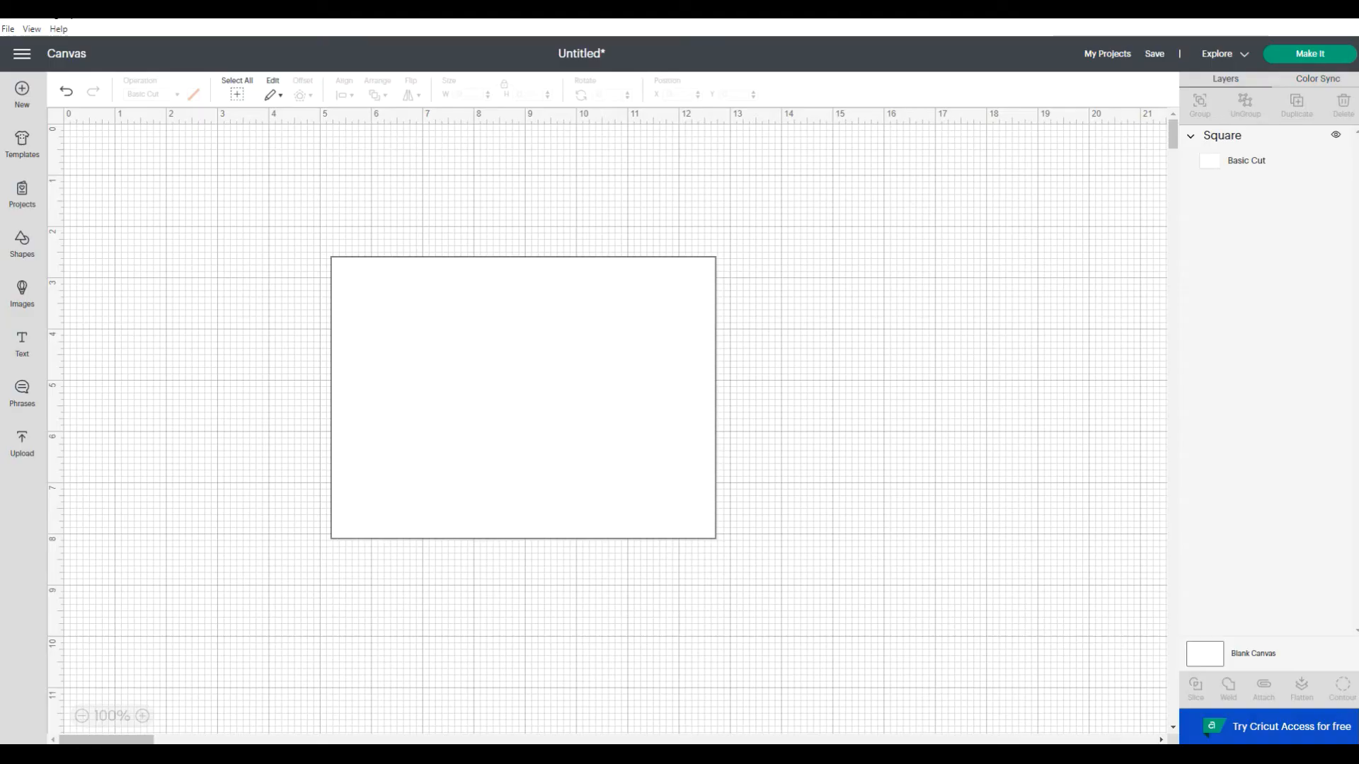
click(22, 246)
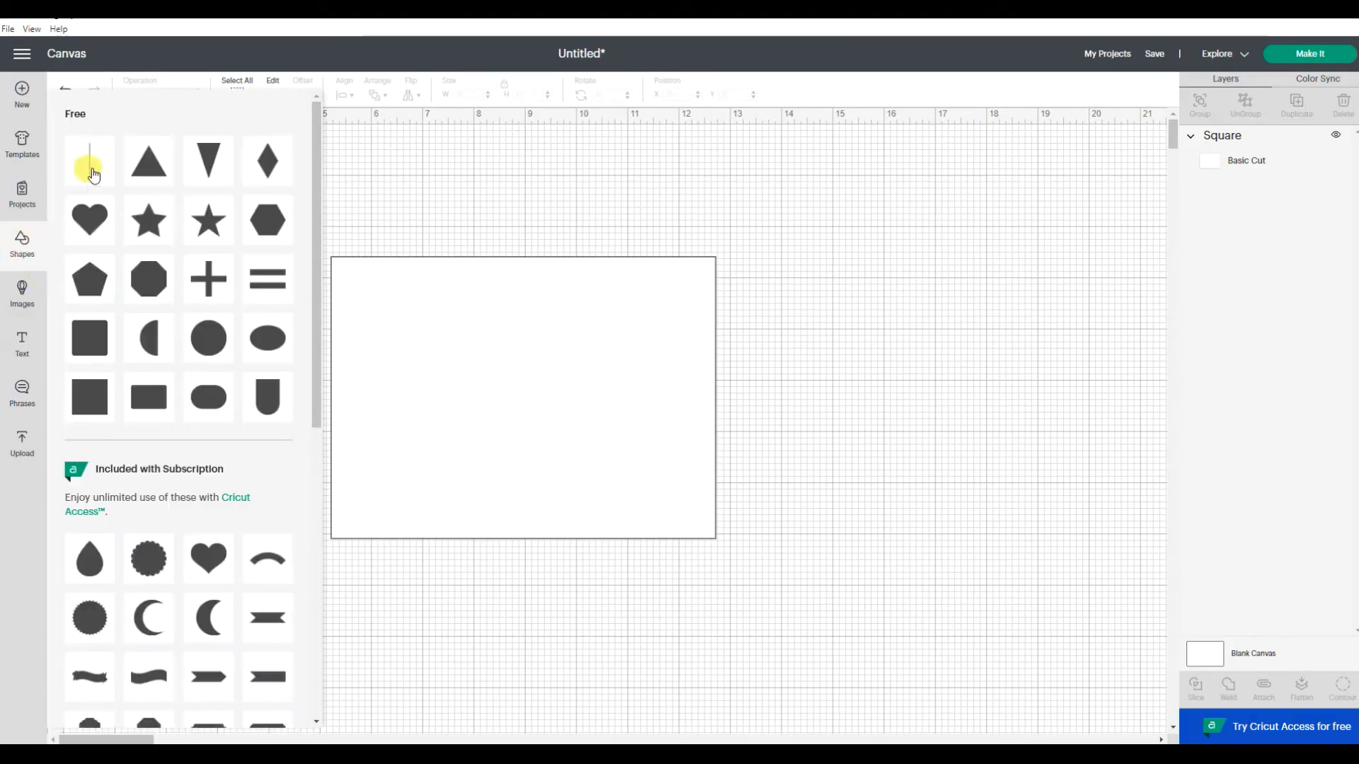
click(92, 167)
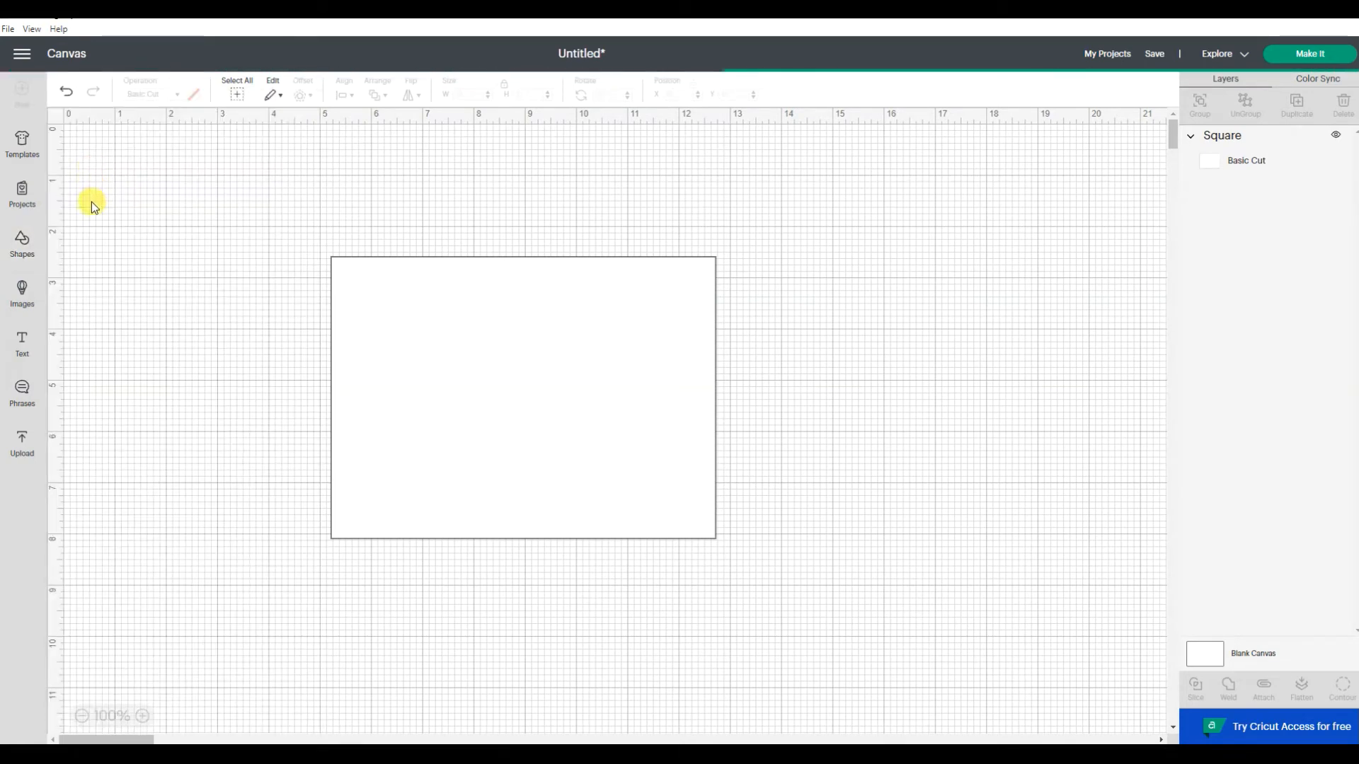
drag(113, 240, 192, 348)
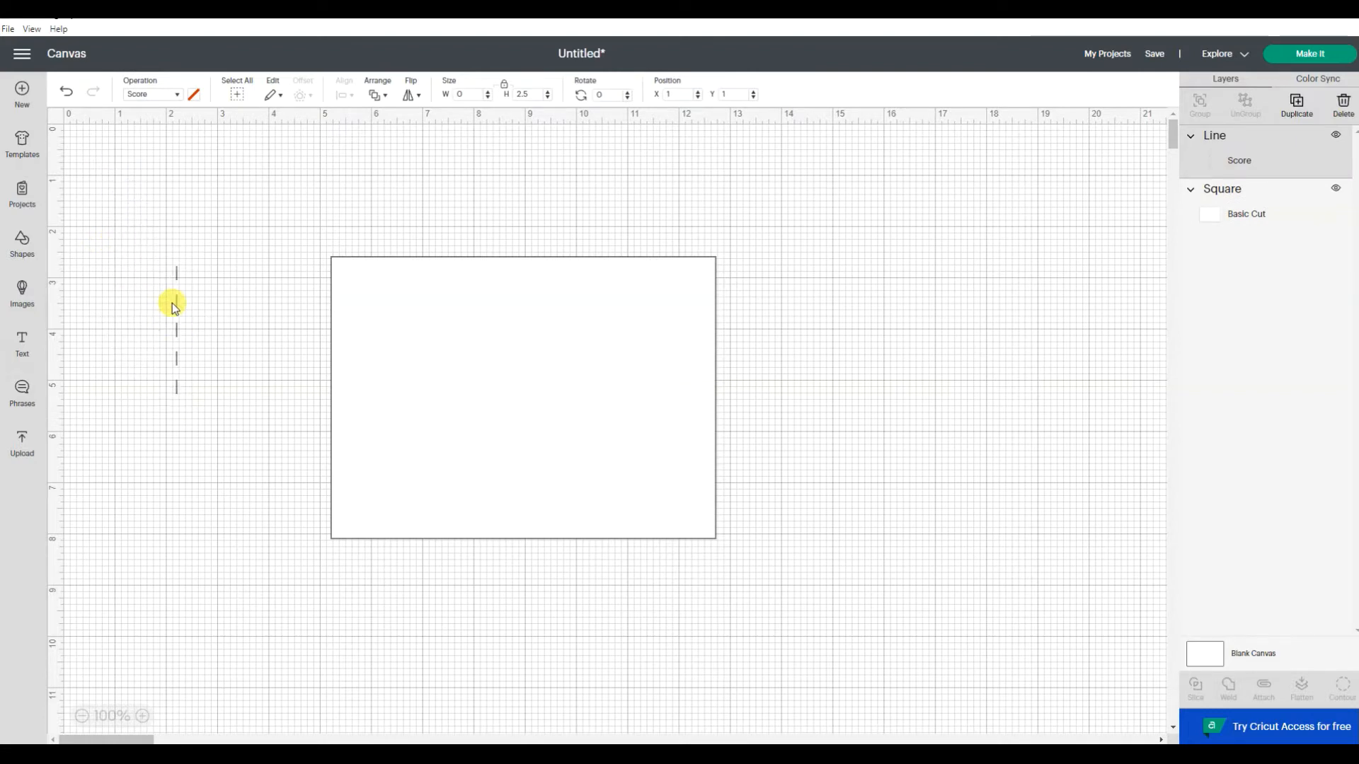
Set the line's operation to Basic cut and move the white rectangle away from it to about X 9.2, Y 2.7
click(154, 96)
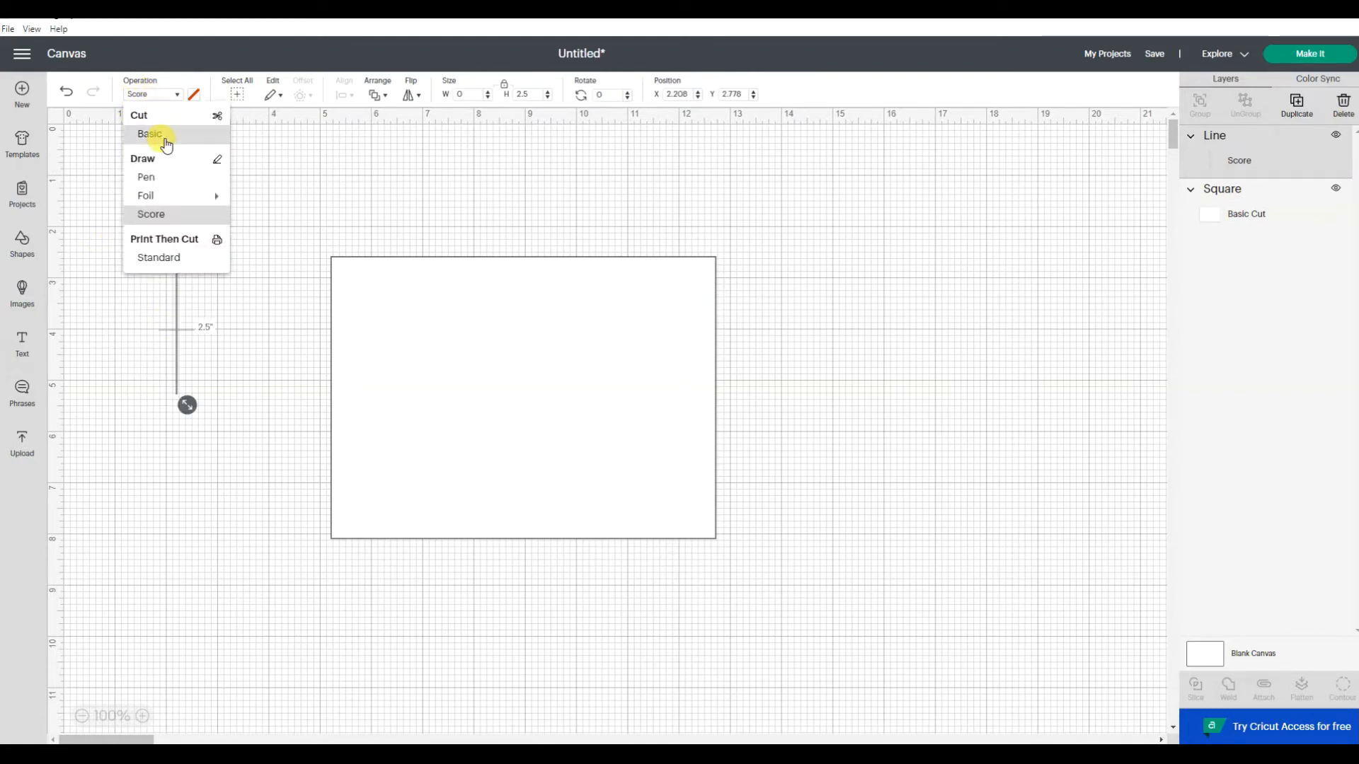
click(165, 134)
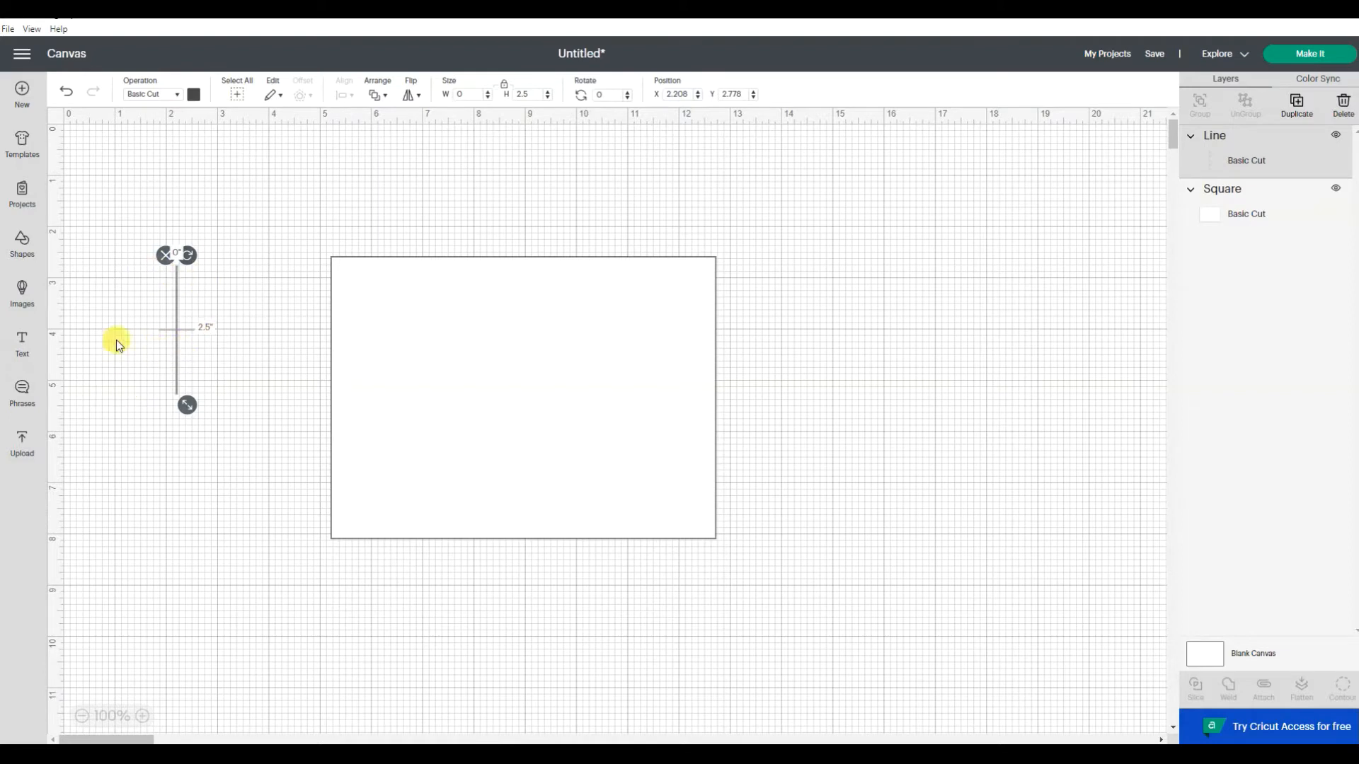
click(245, 347)
drag(474, 450, 676, 455)
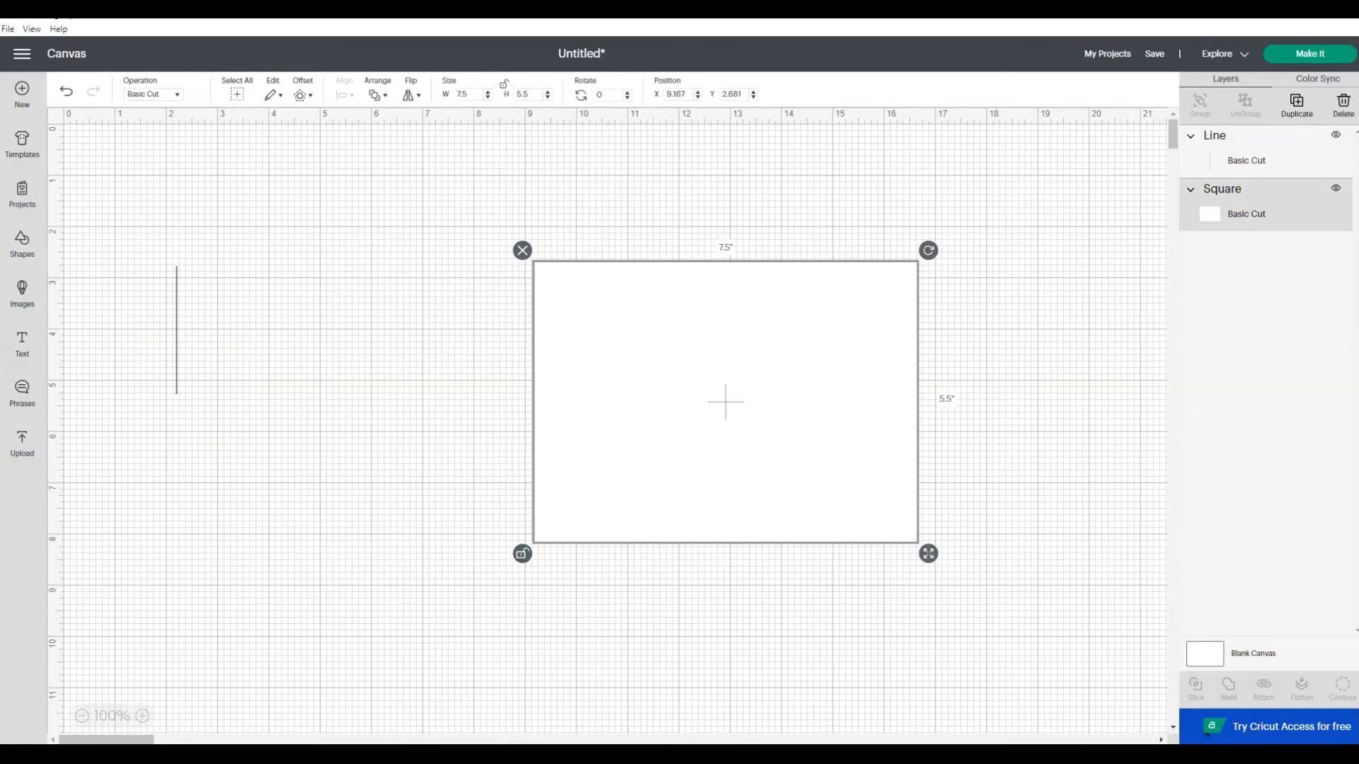
Check the swing card template diagram, return to Cricut Design Space and add a second line with the Basic cut operation
click(365, 754)
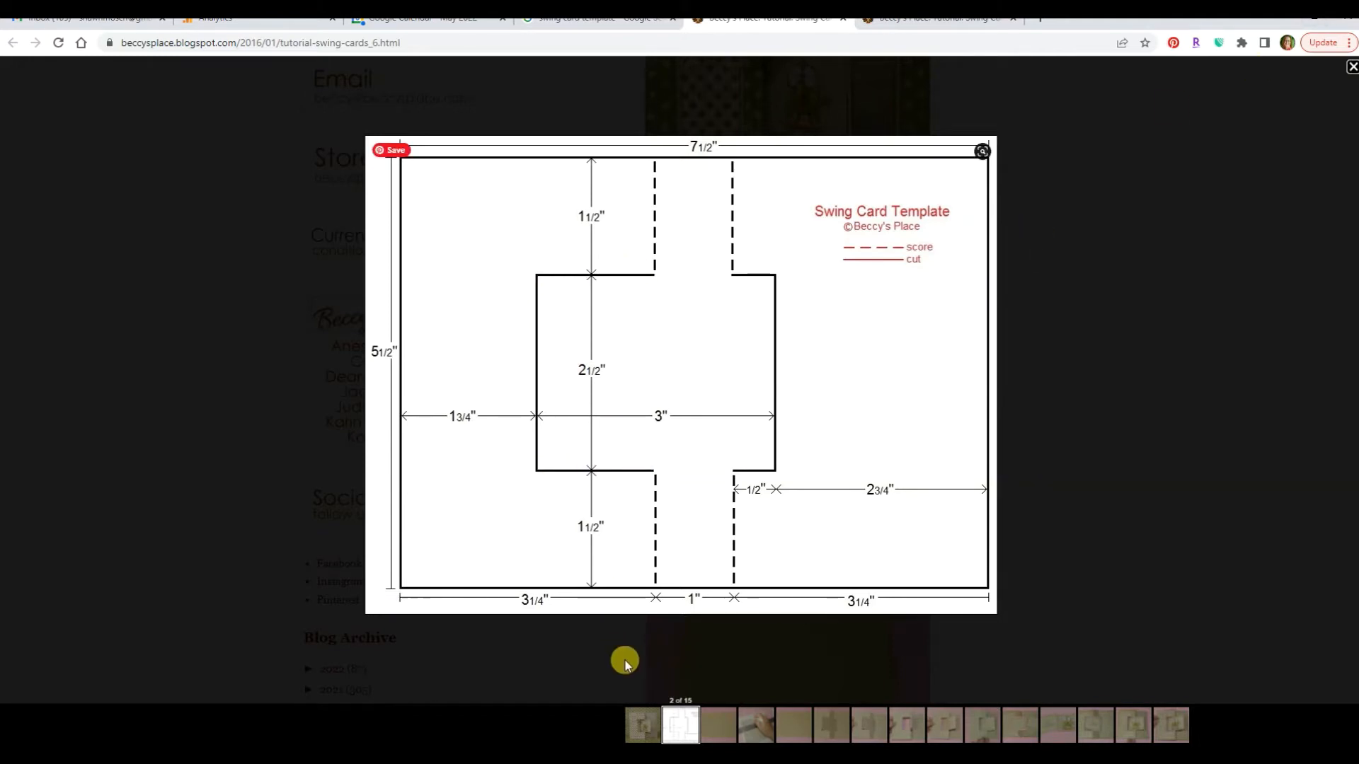
click(580, 754)
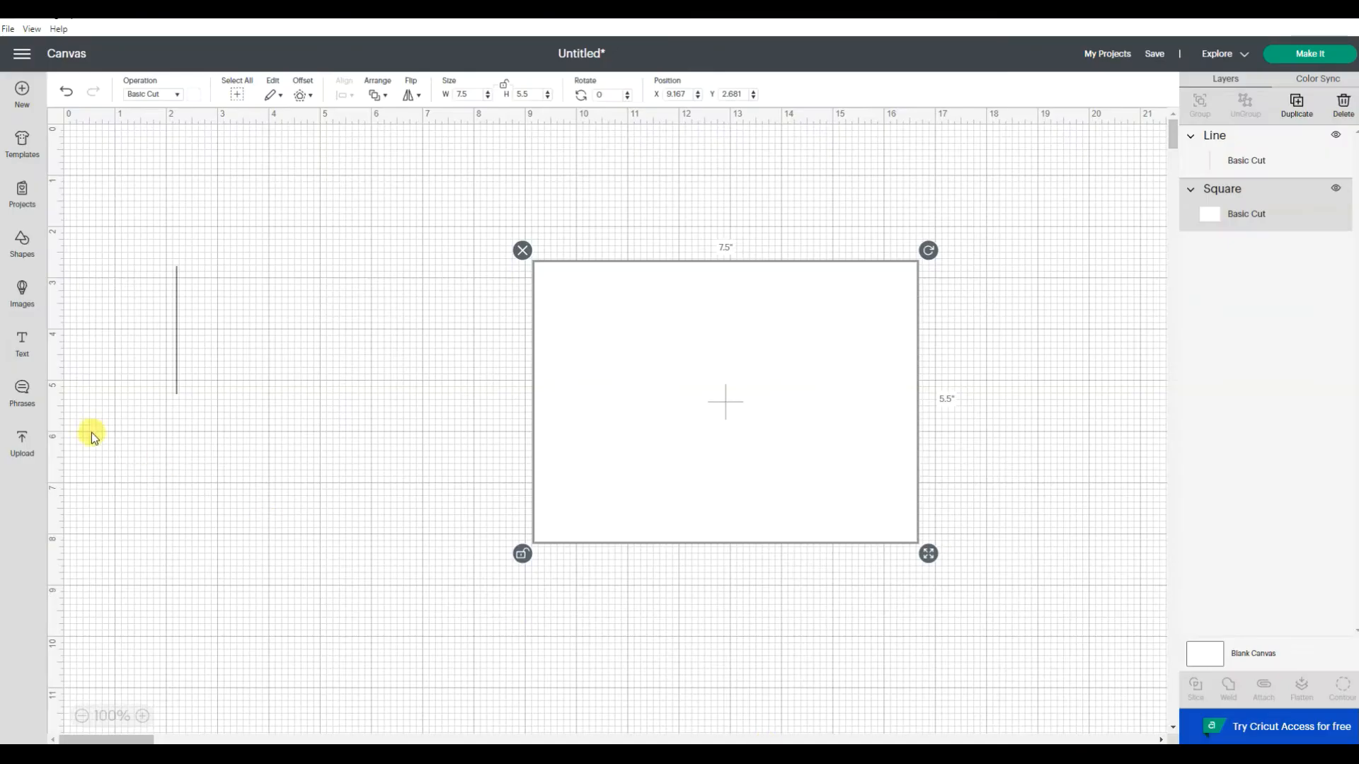
click(20, 246)
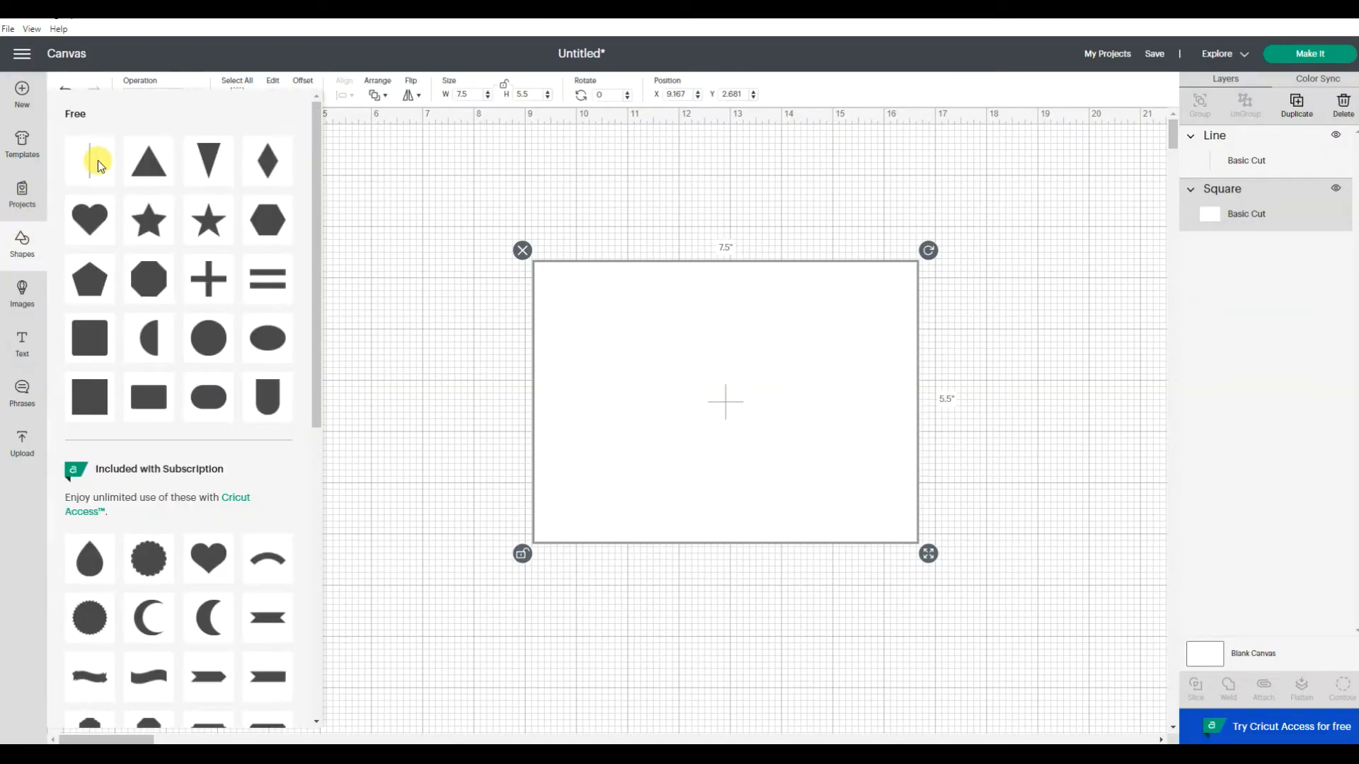
click(98, 160)
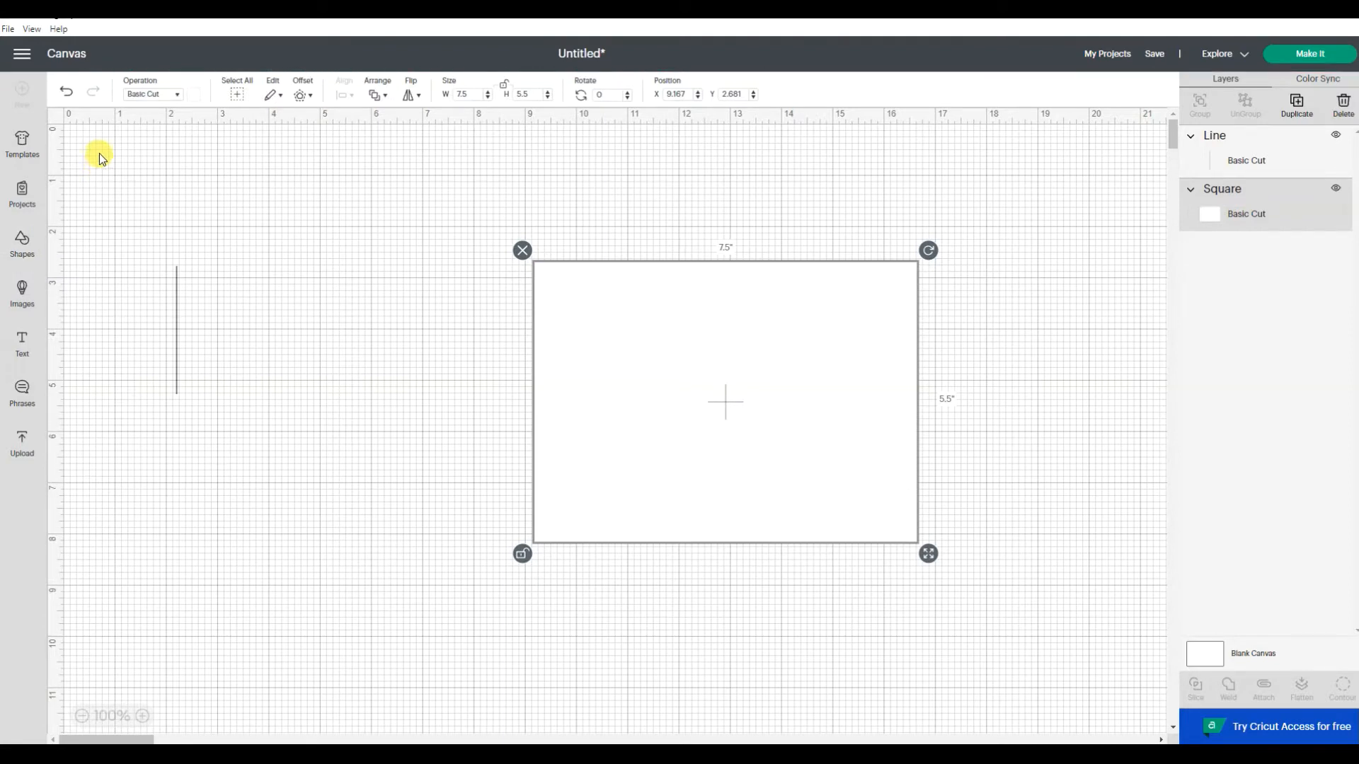
click(151, 98)
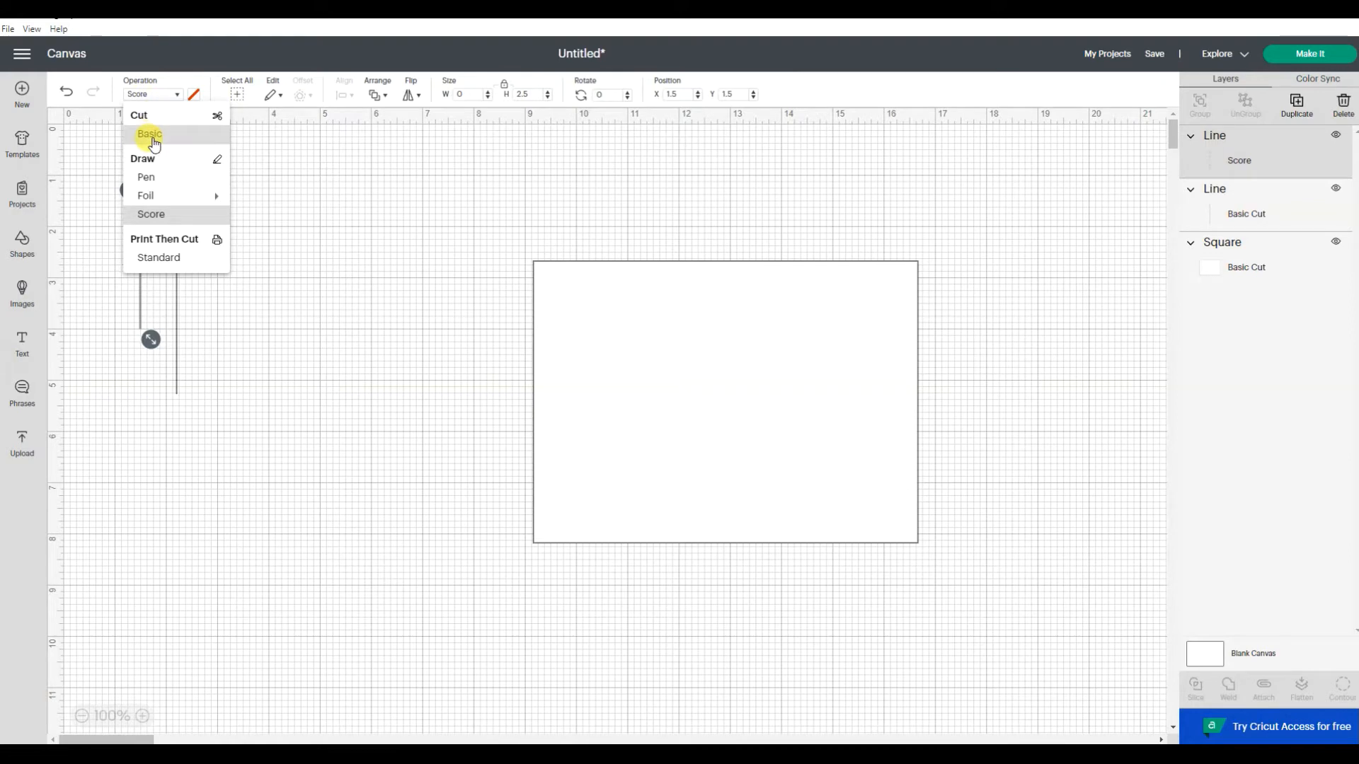
click(149, 134)
Rotate the second line to 90 degrees and move it below the vertical line, at about X 1.8, Y 5.5
click(613, 94)
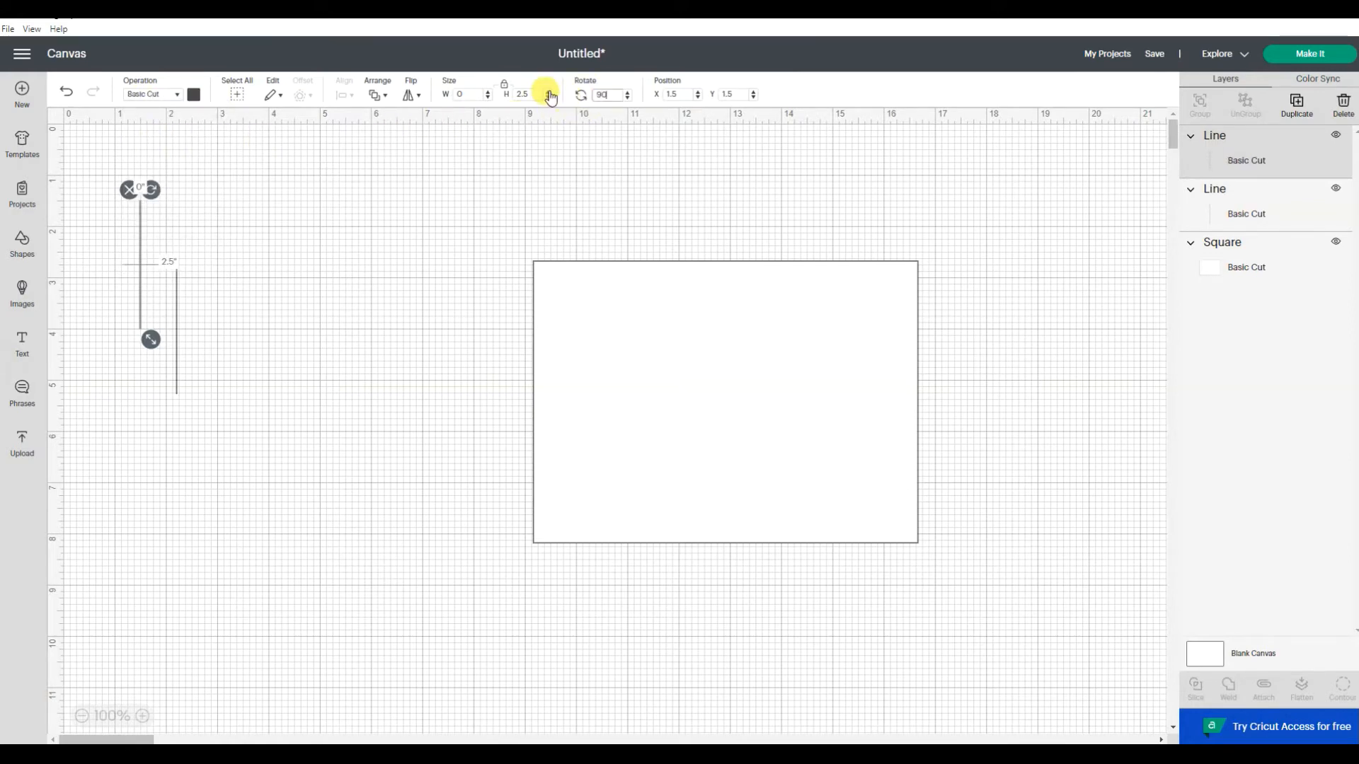
key(Return)
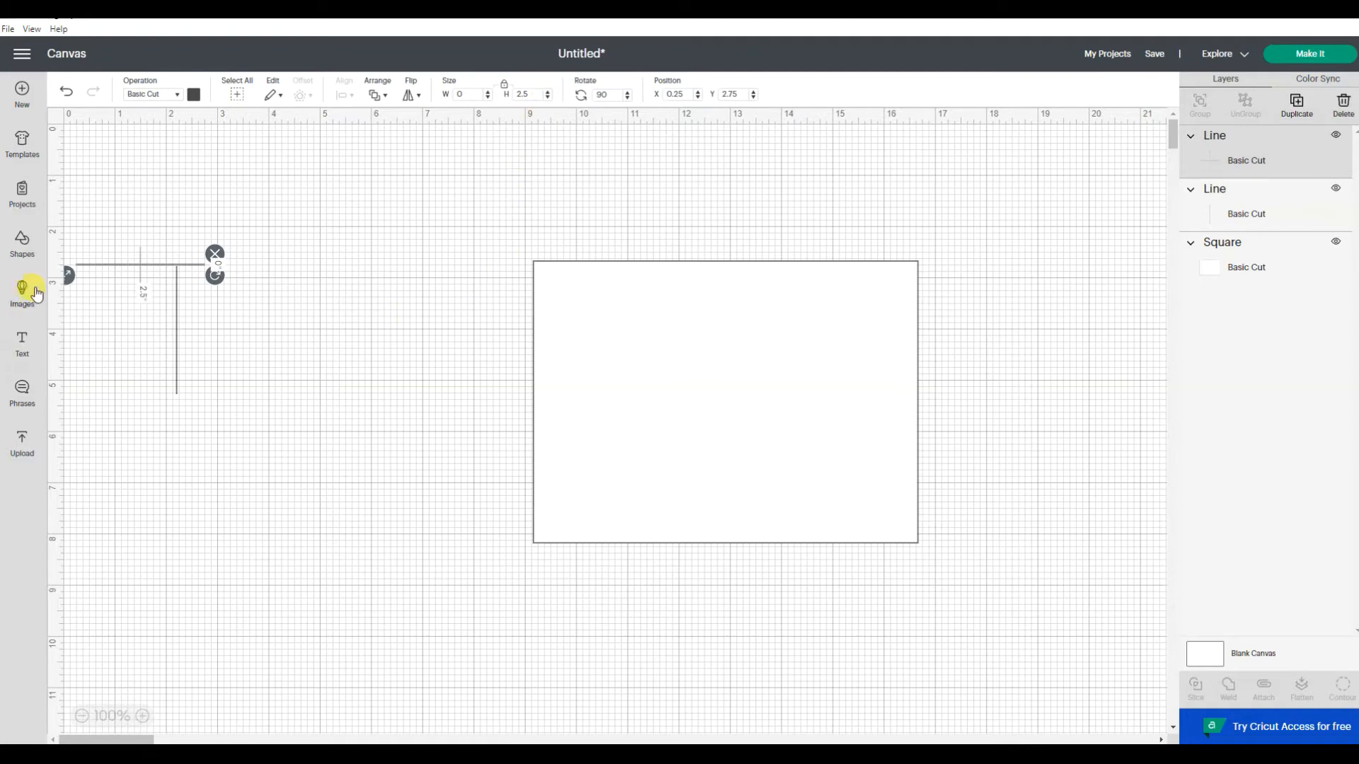
click(121, 259)
drag(116, 263, 201, 398)
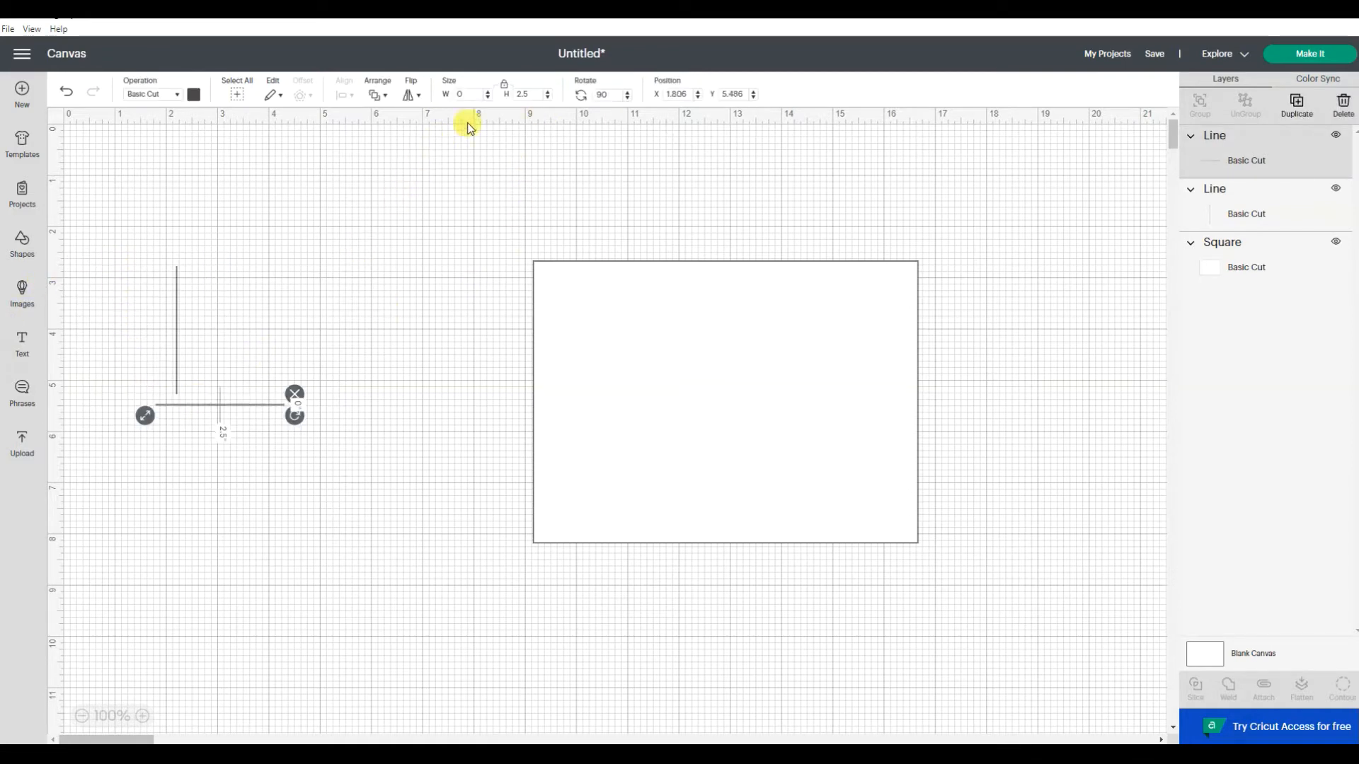
Set the horizontal line's length to 1.5 inches and deselect it
click(527, 94)
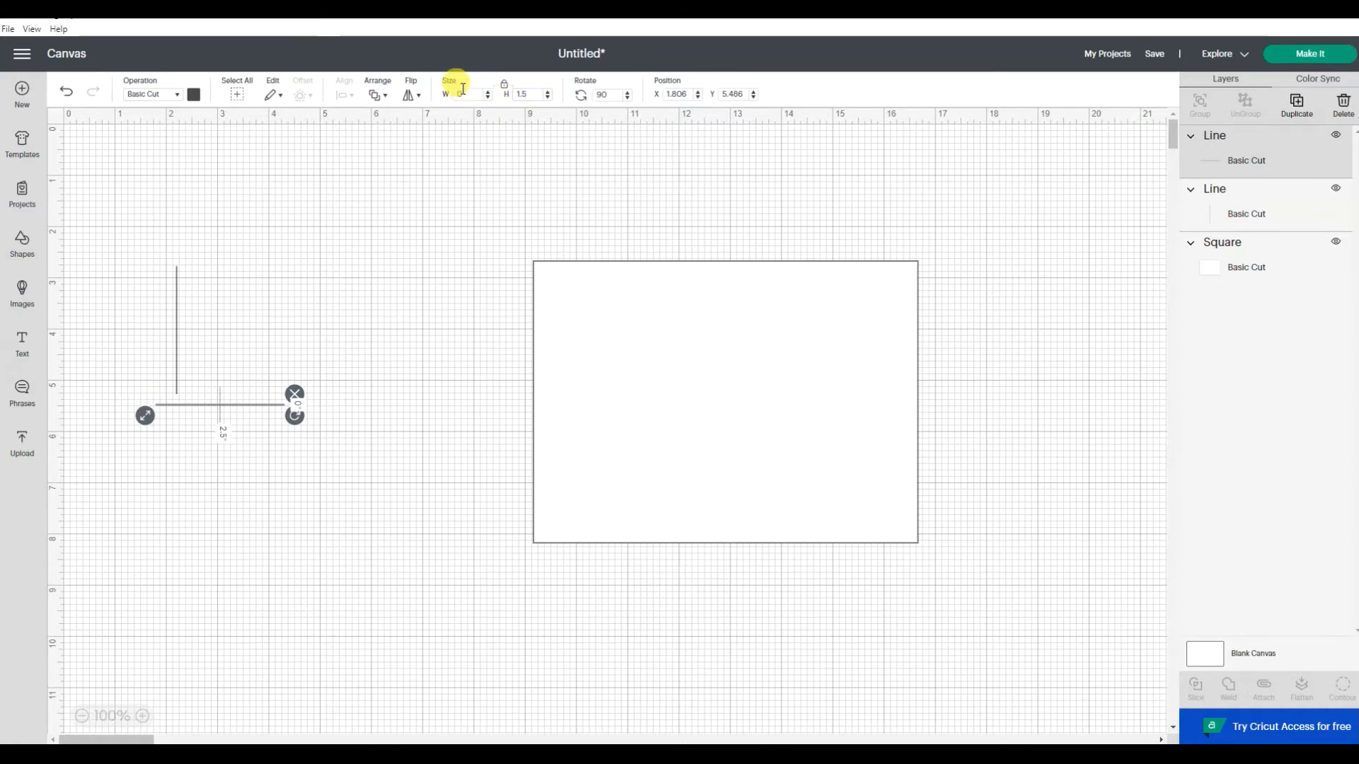
text(1.5)
key(Return)
click(449, 256)
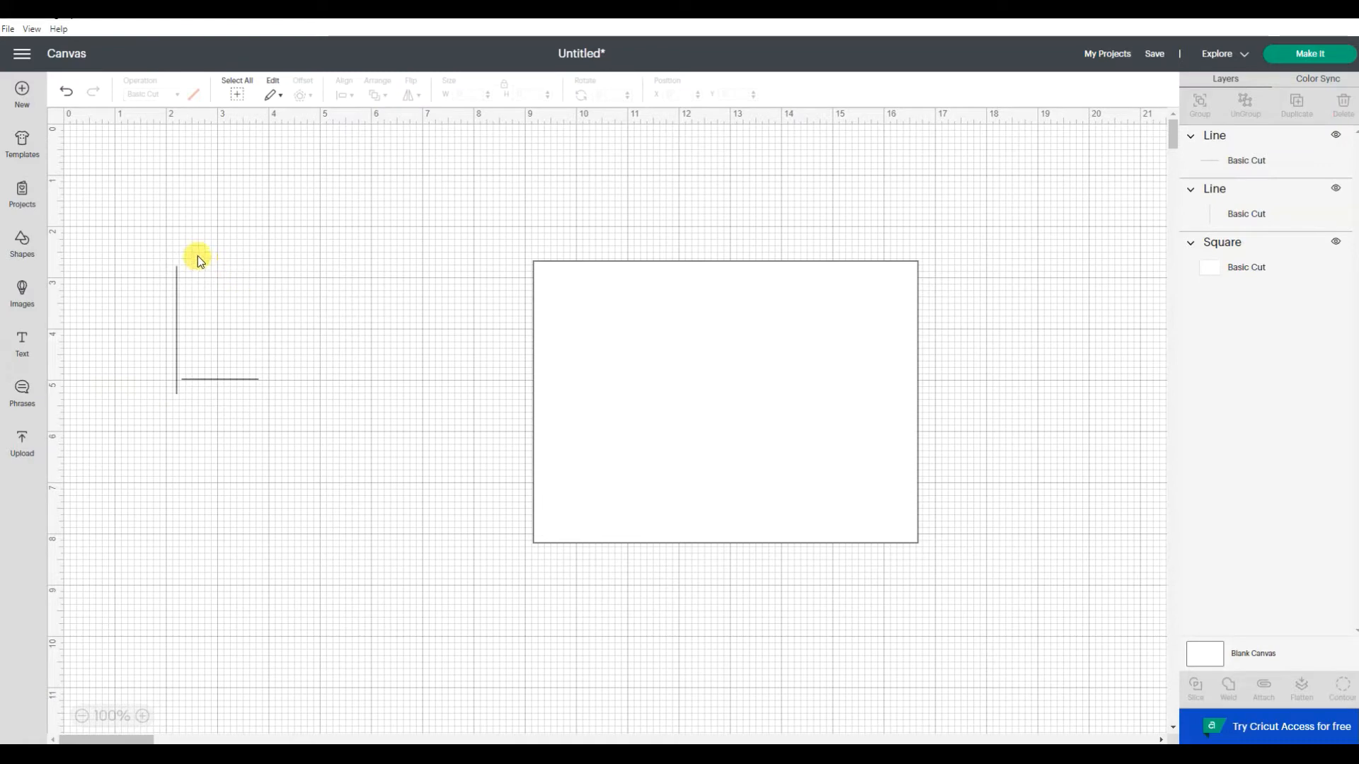
Select both the vertical and horizontal lines and align them to the bottom and to the left so they form a corner
click(220, 380)
drag(128, 234, 342, 435)
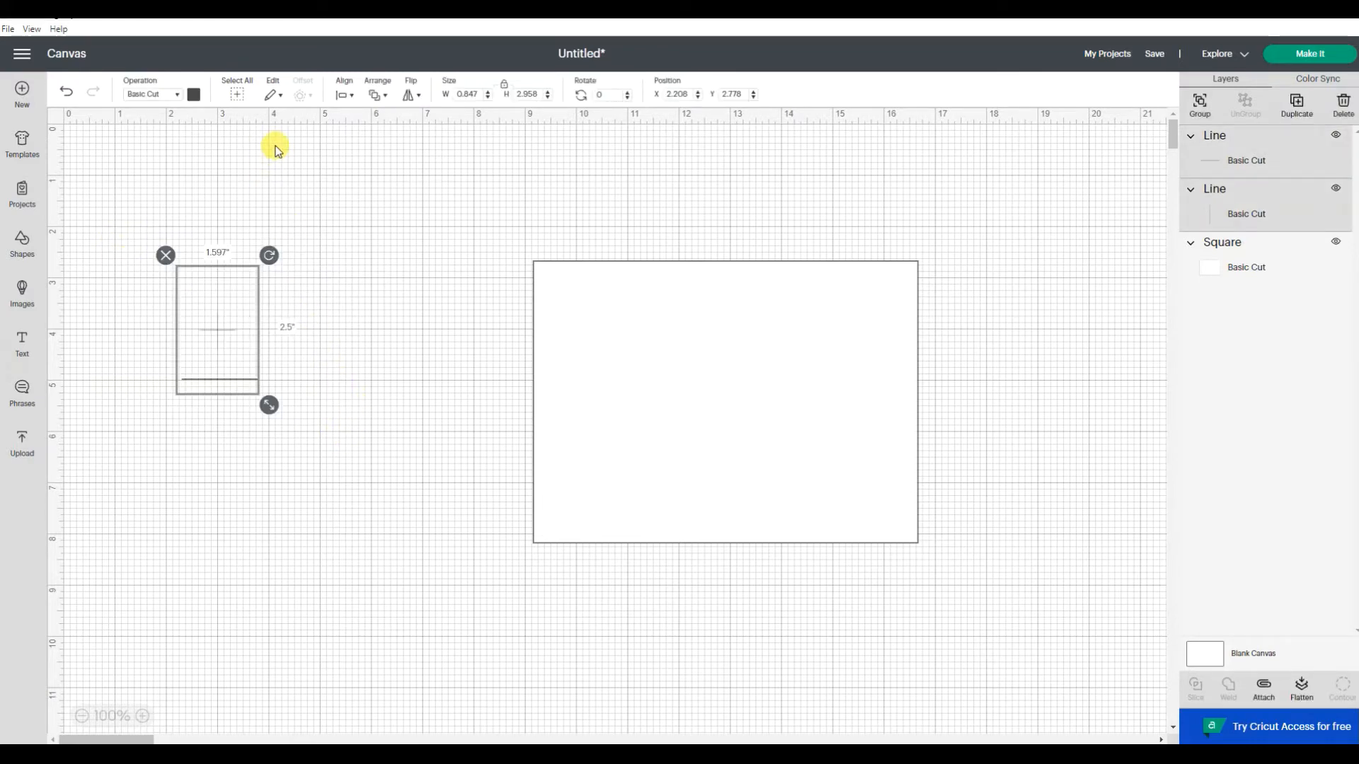
click(353, 96)
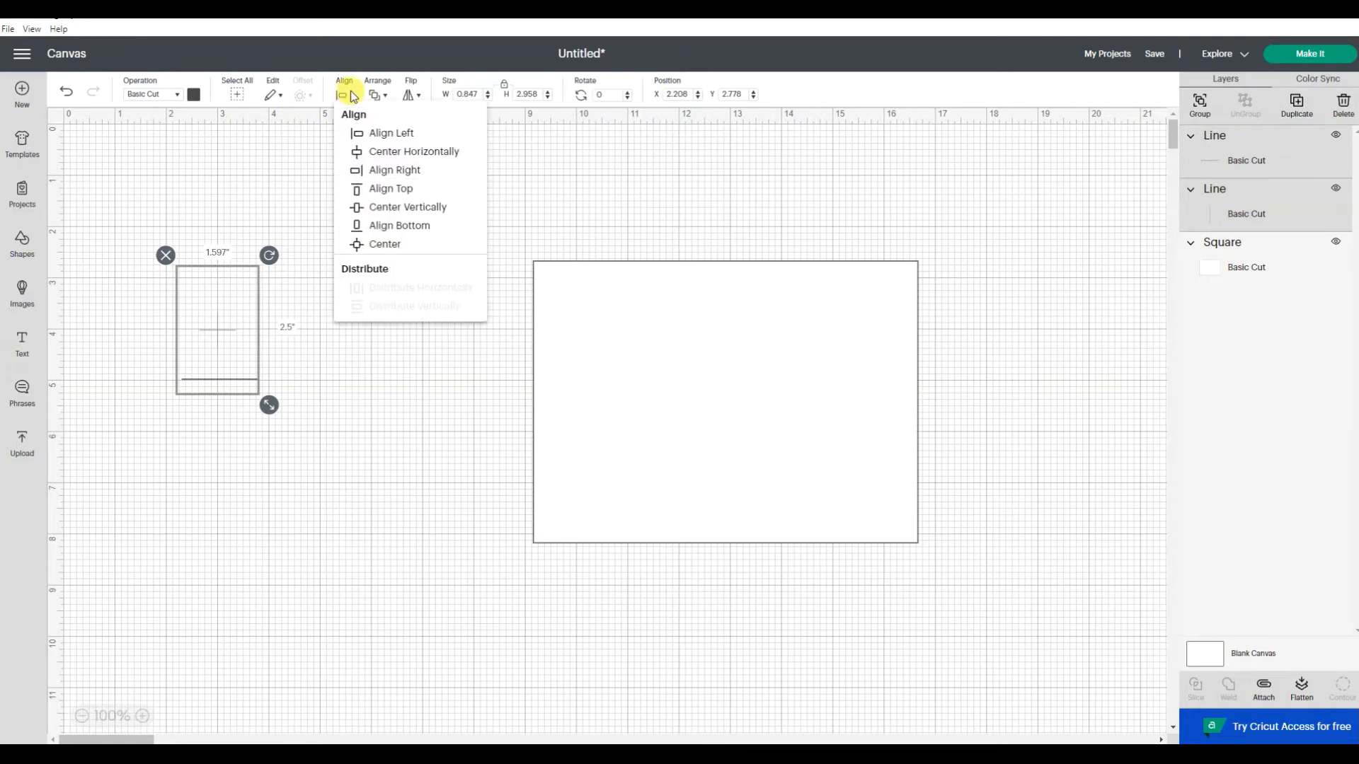
click(382, 226)
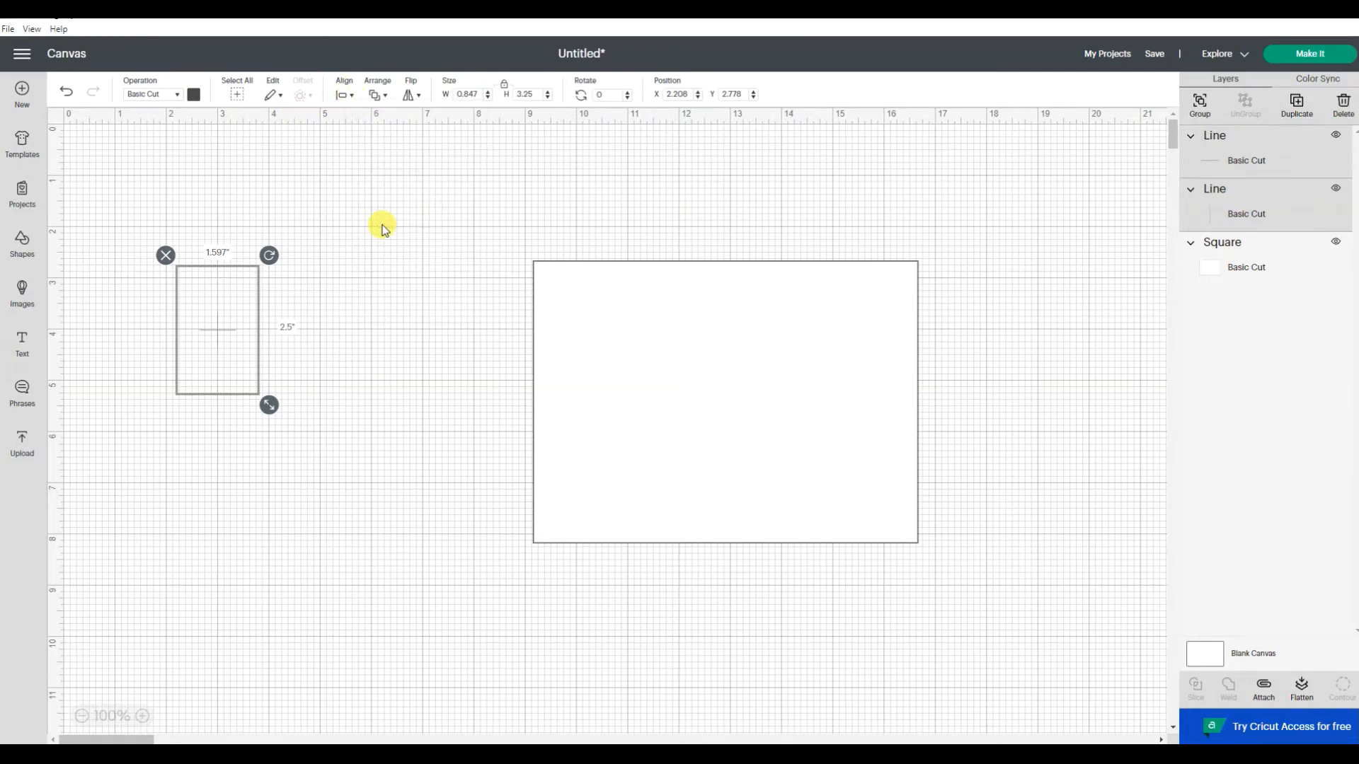
click(345, 96)
click(357, 136)
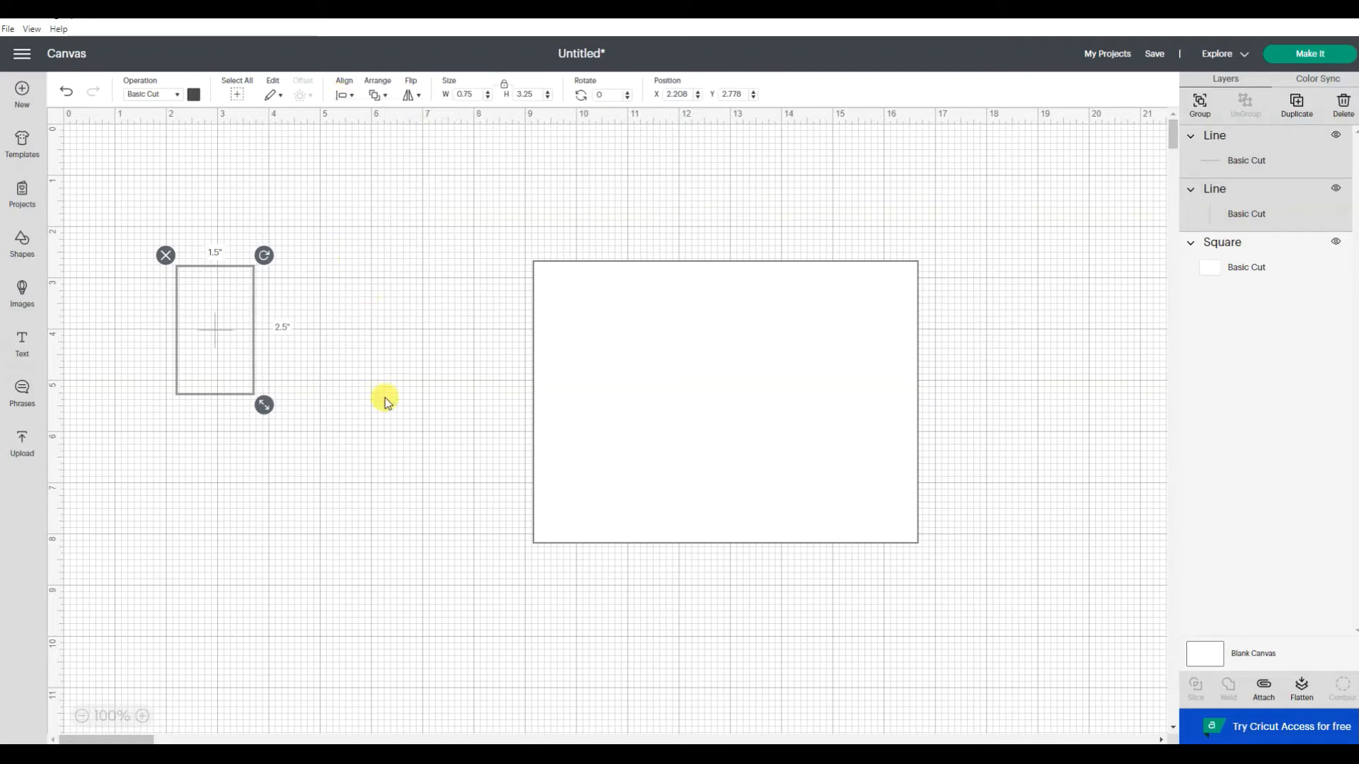
Select the vertical and horizontal lines and group them into one corner
click(240, 496)
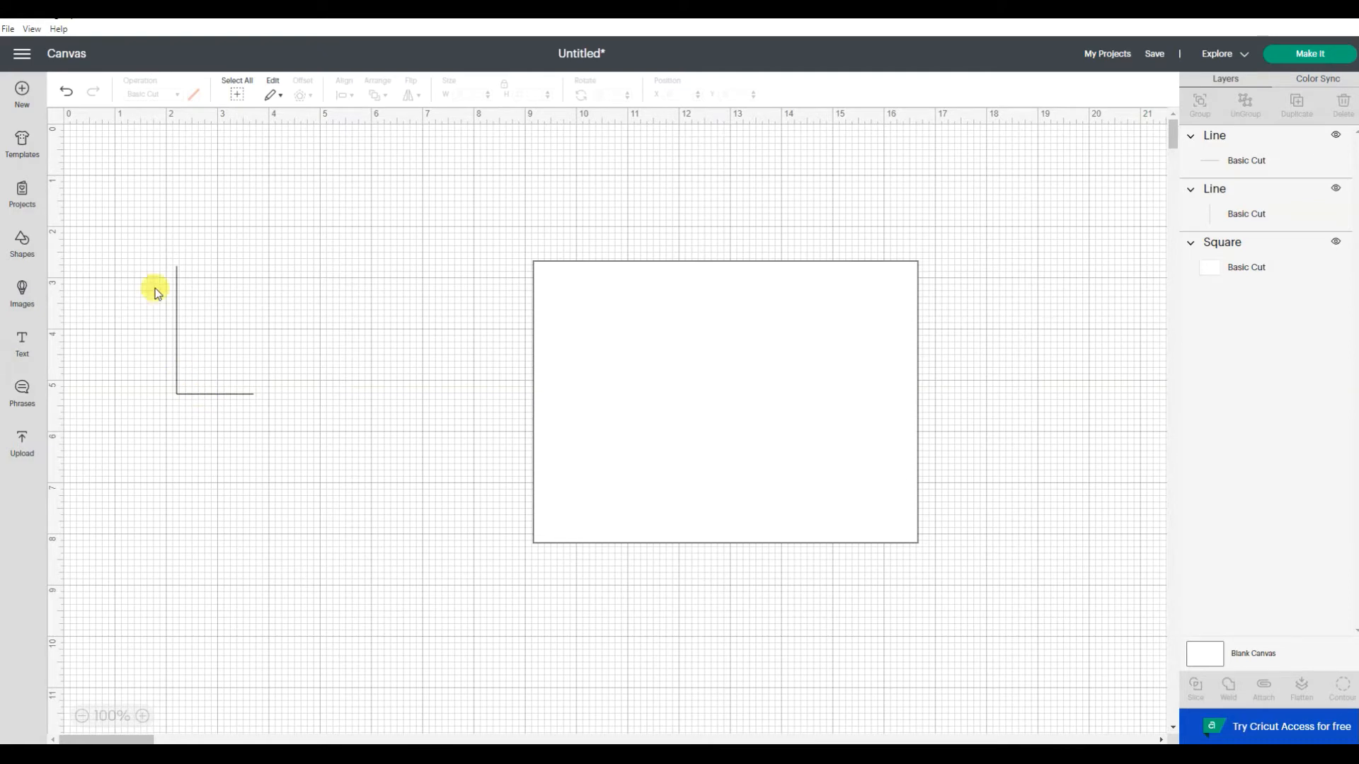
drag(144, 240, 315, 447)
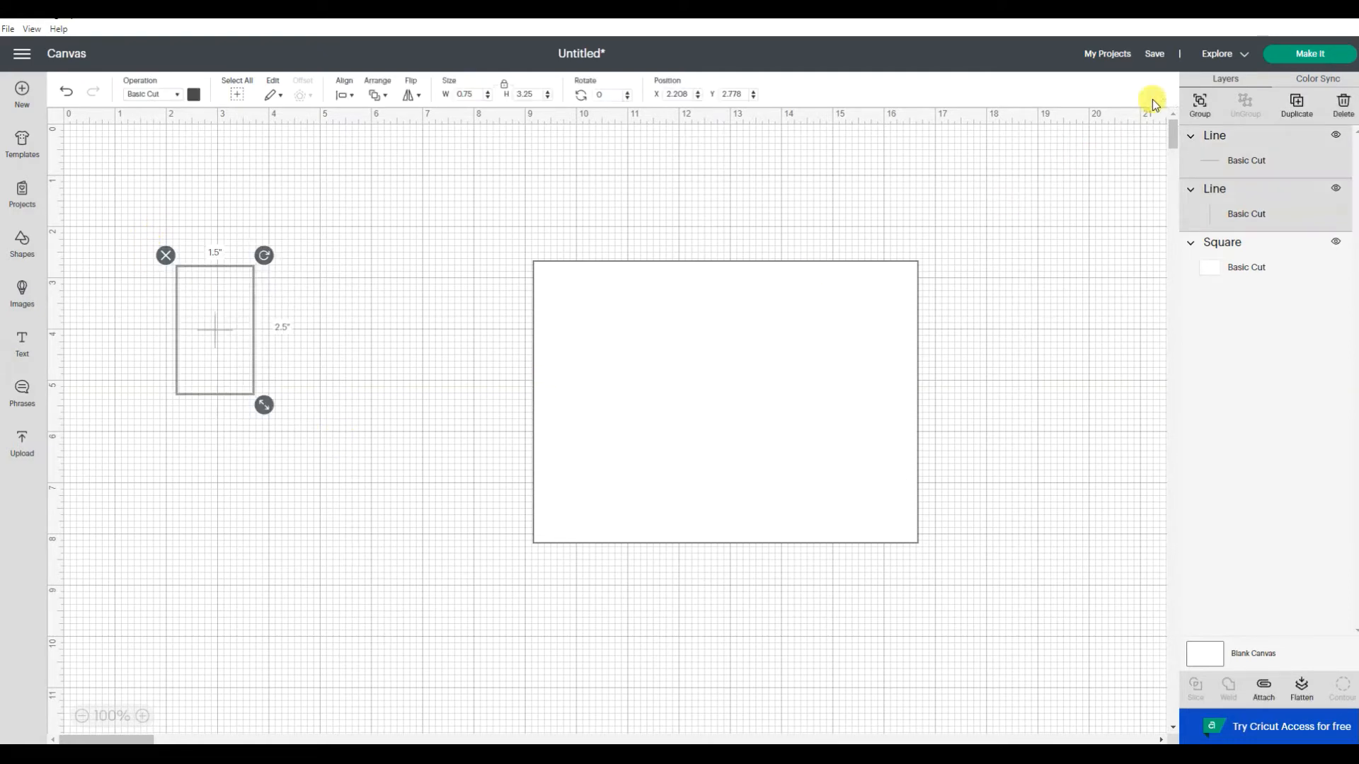
click(1196, 103)
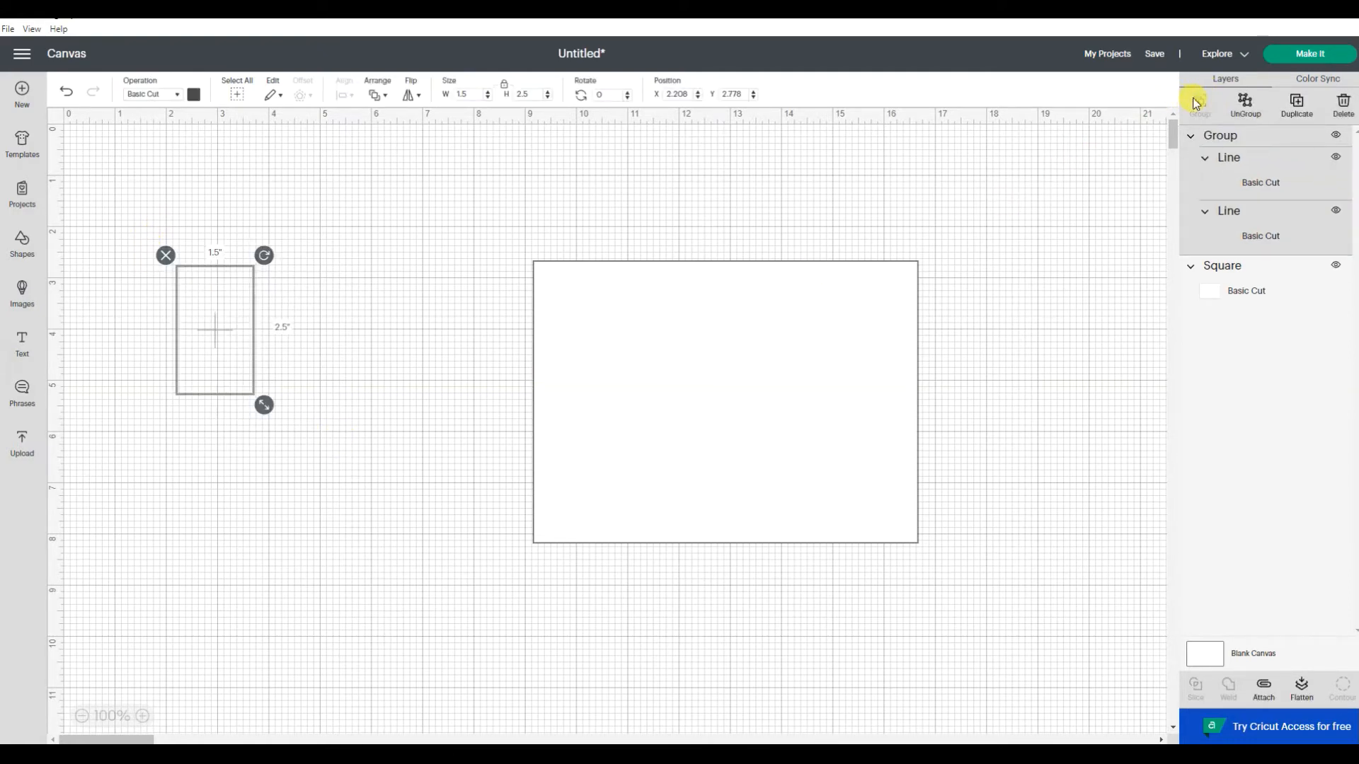
click(402, 239)
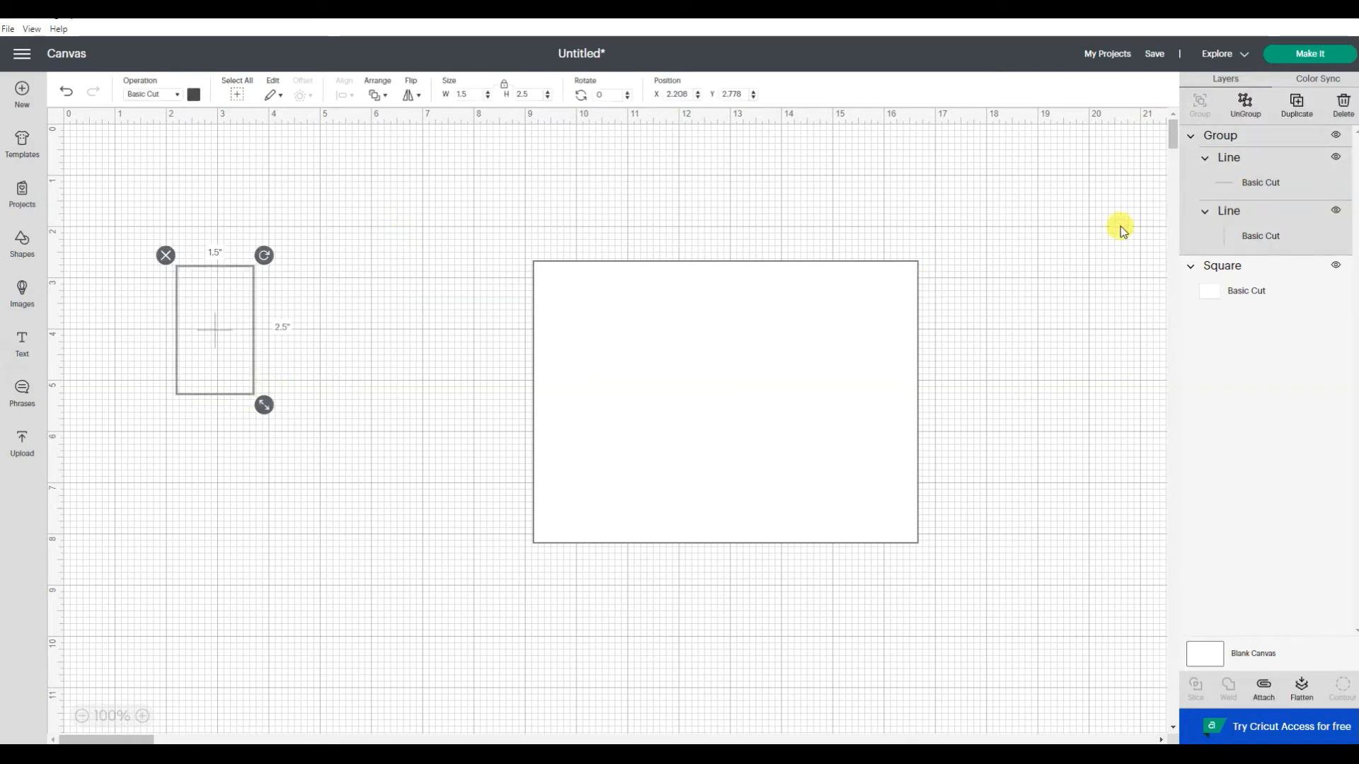
Duplicate the horizontal line and move the copy above the corner, at about Y 2.5
click(1259, 186)
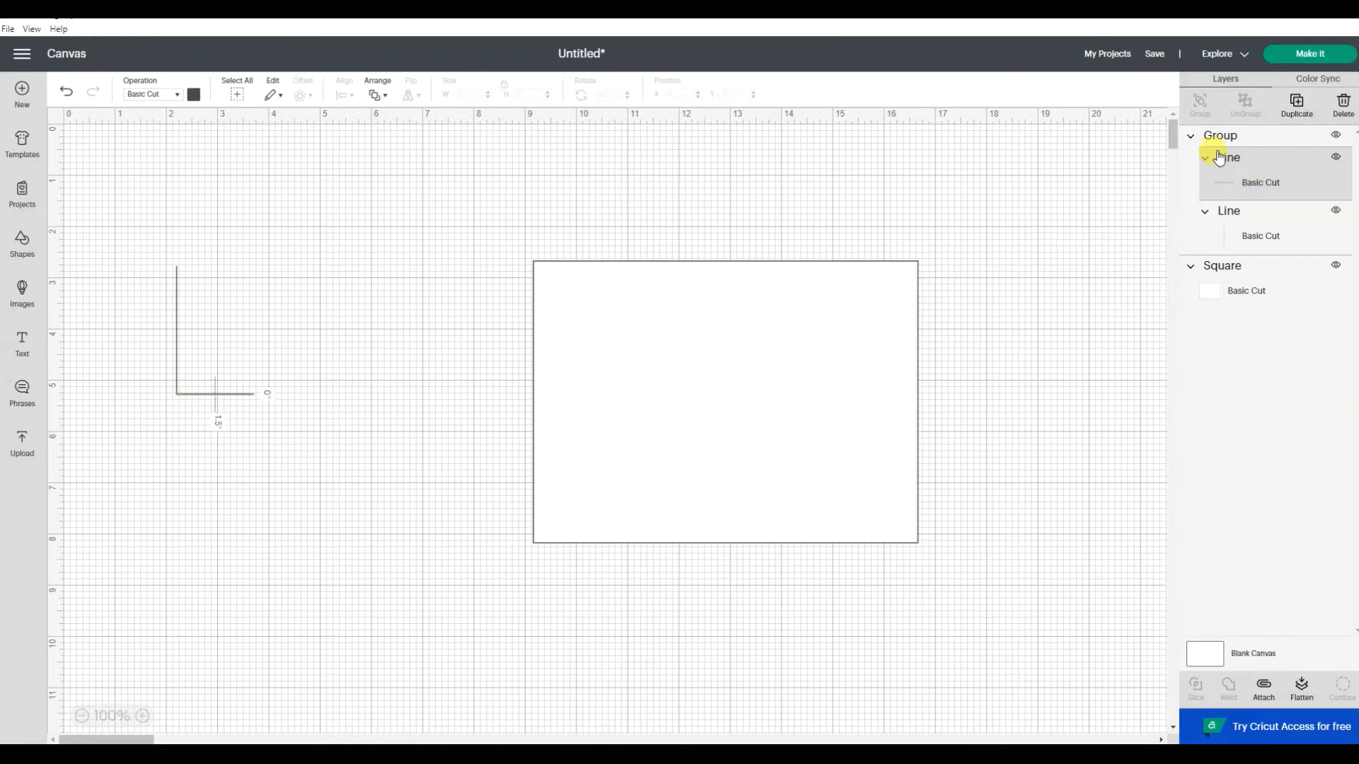
click(1304, 112)
drag(248, 417, 240, 262)
Align the copied line and the corner group to the left and to the top, and group them as a three-sided bracket
click(146, 205)
drag(142, 201, 355, 470)
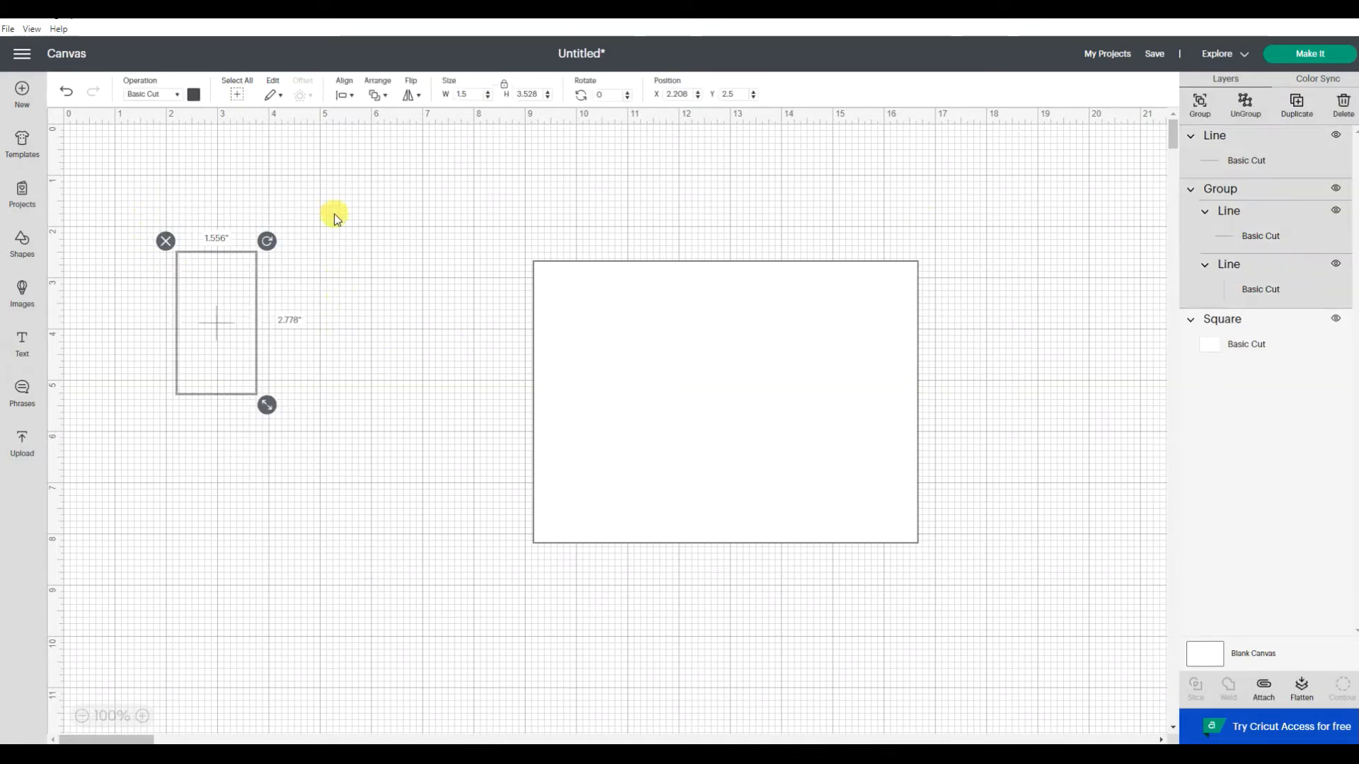
click(344, 92)
click(358, 130)
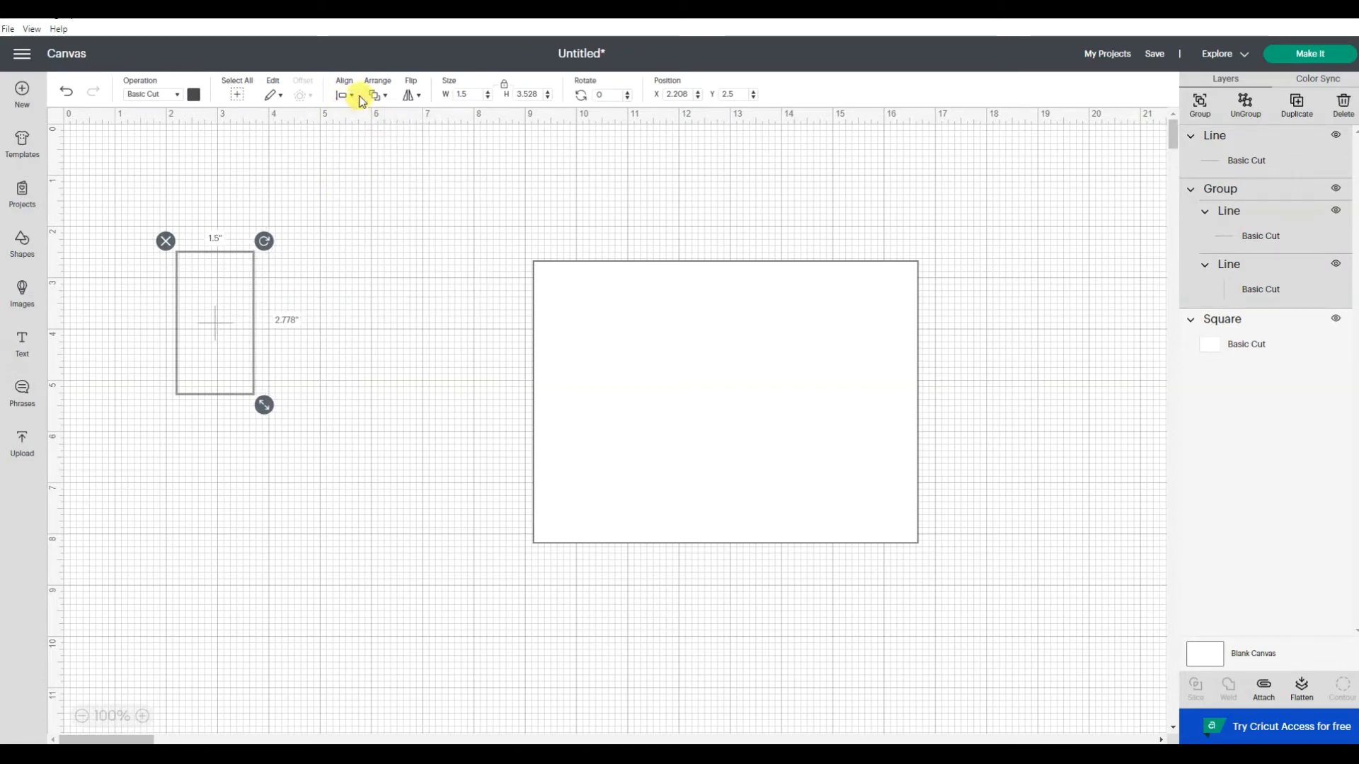
click(342, 95)
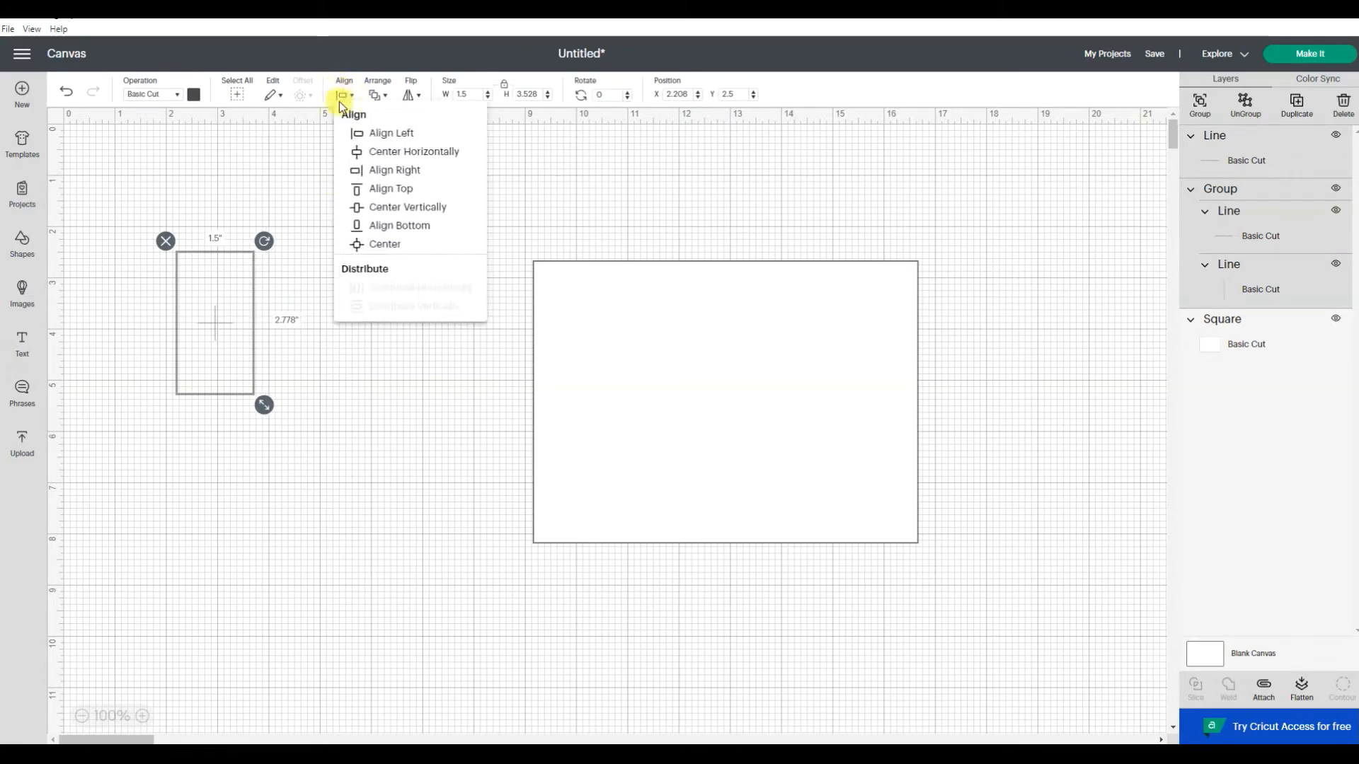
click(372, 188)
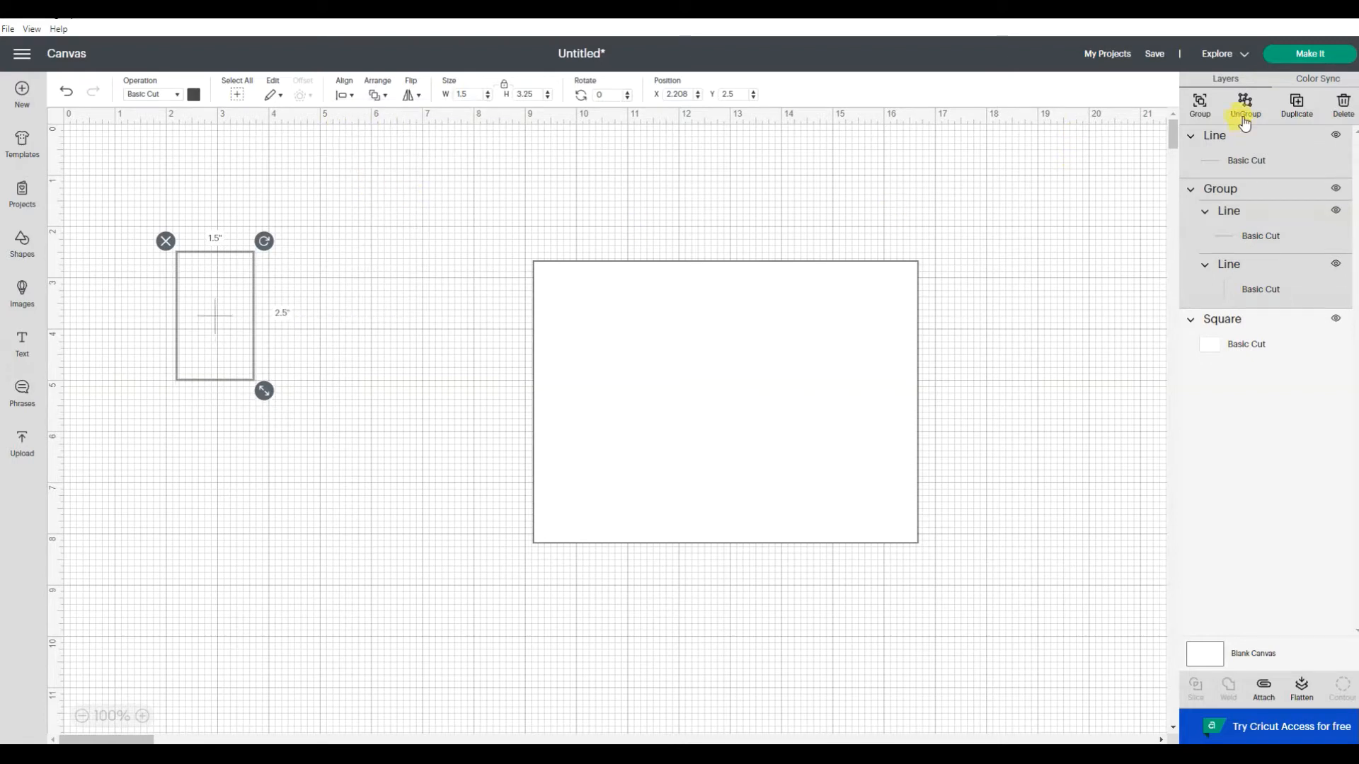
click(1182, 117)
click(426, 401)
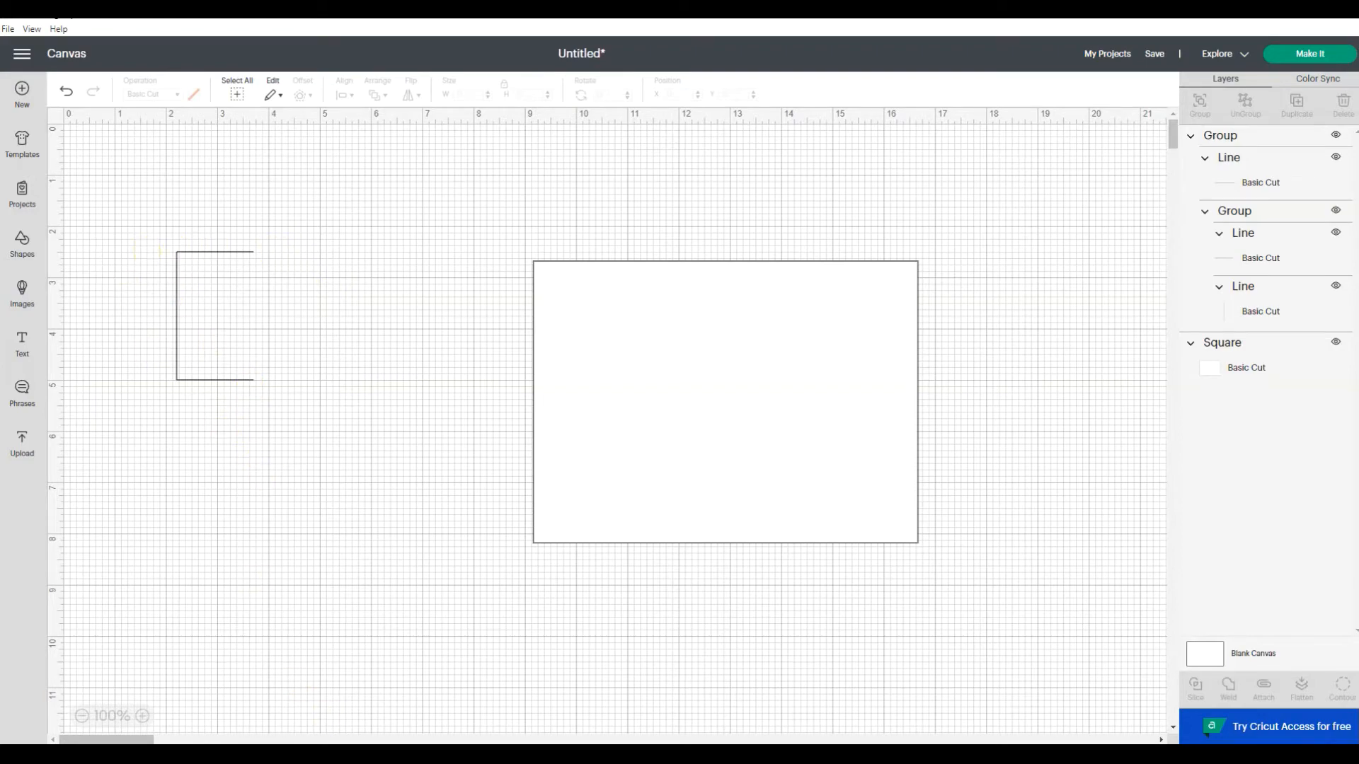
Check the swing card template diagram, return to Cricut Design Space and add a score line
key(alt+Tab)
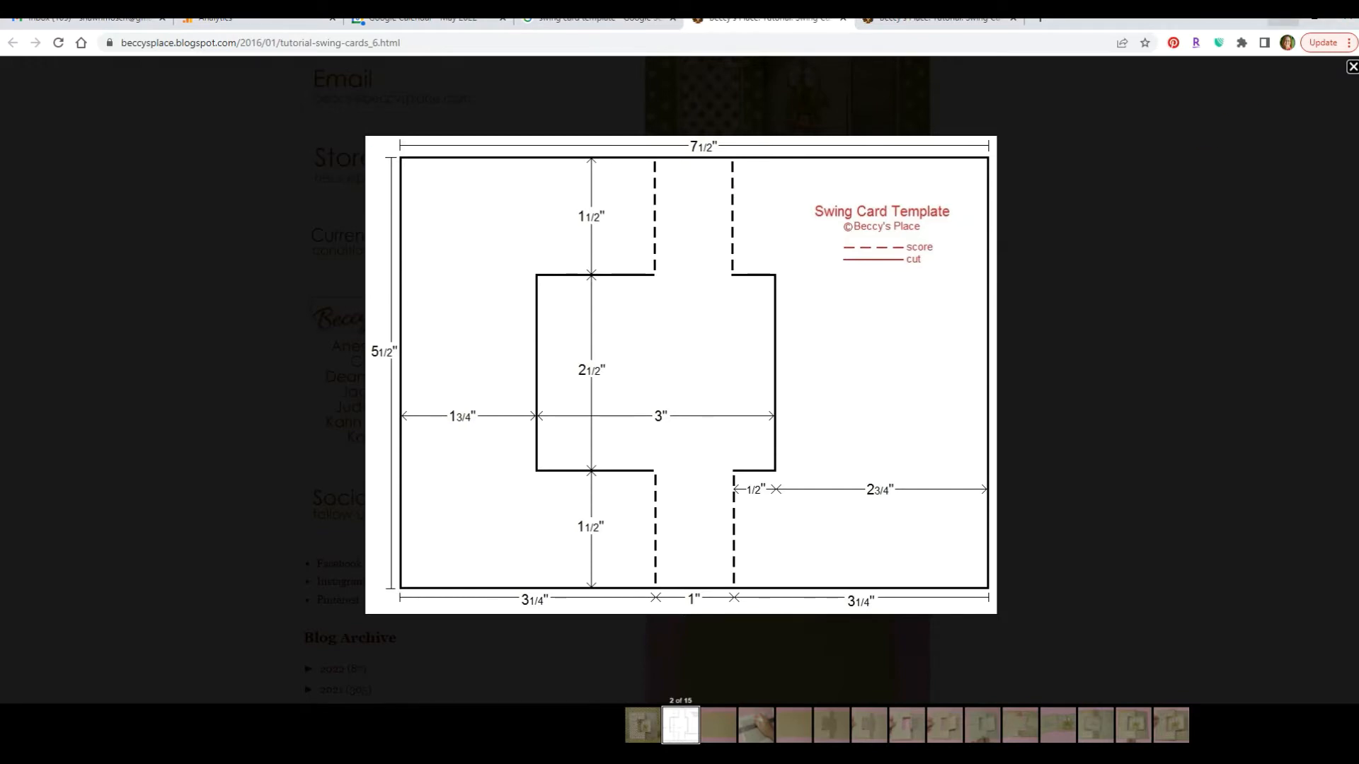
click(1282, 20)
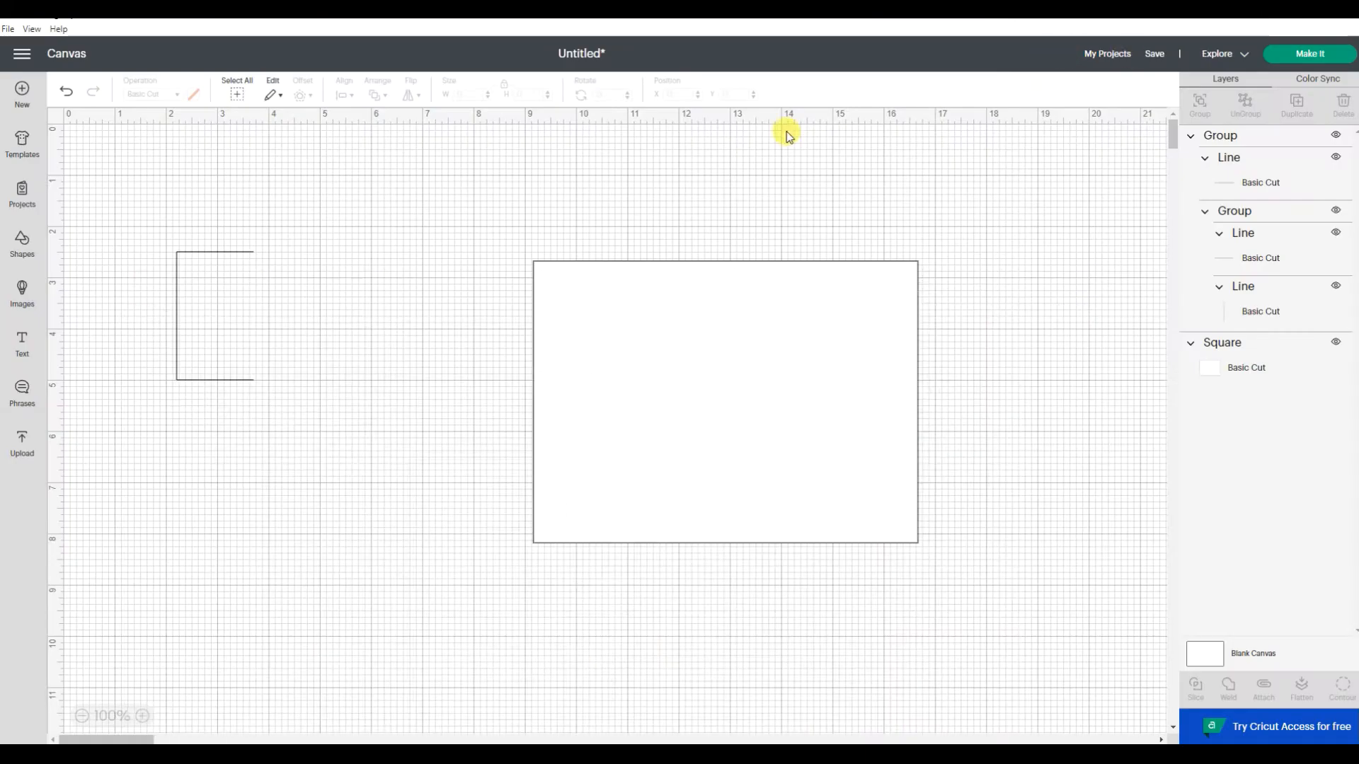
click(24, 245)
click(83, 167)
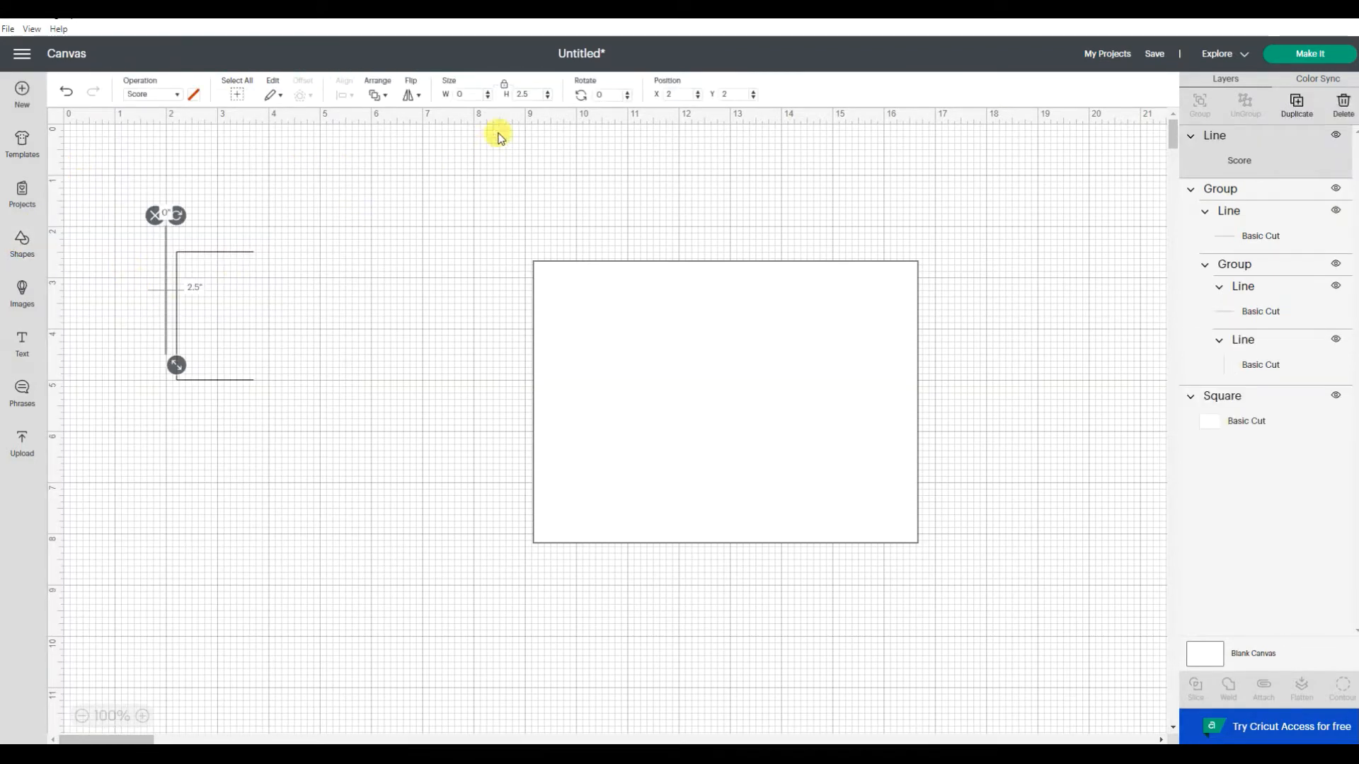
Set the score line's height to 1.5 inches
click(523, 94)
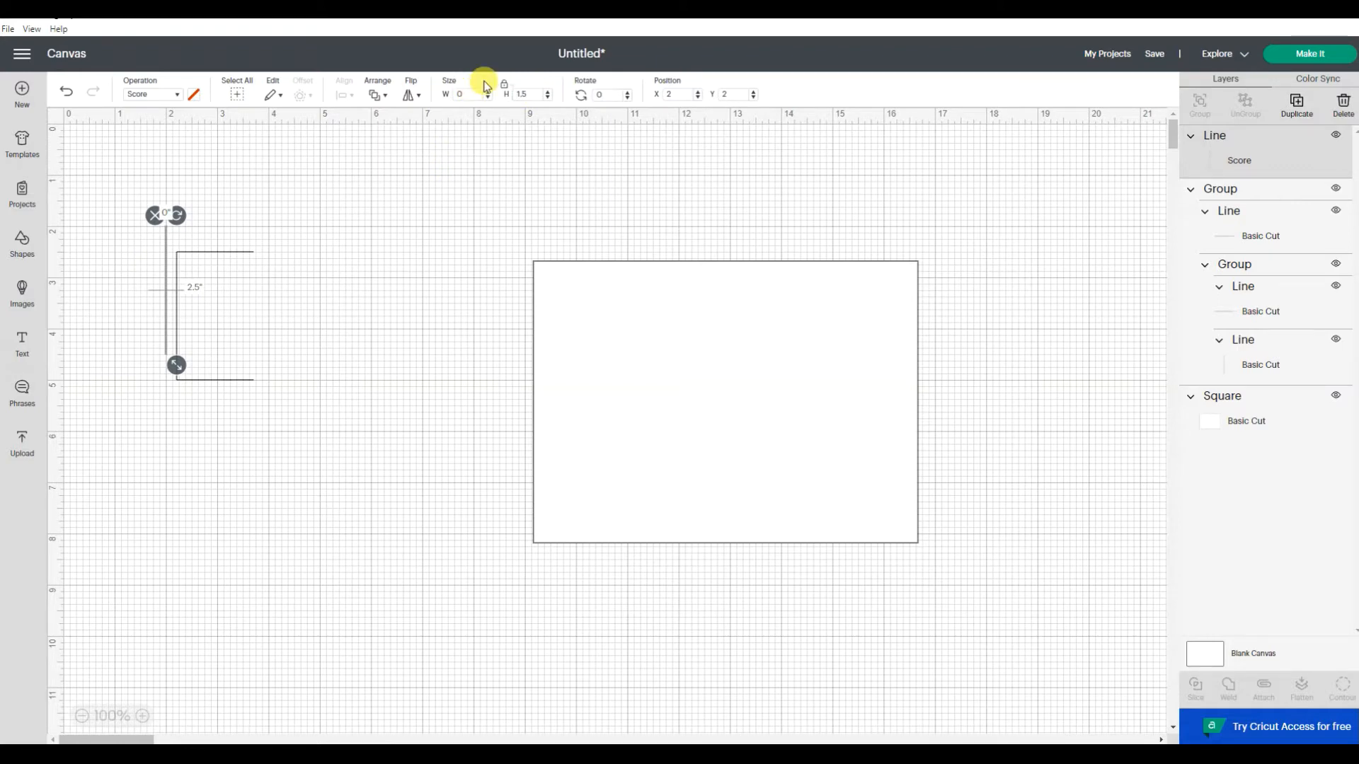
text(1.5)
key(Return)
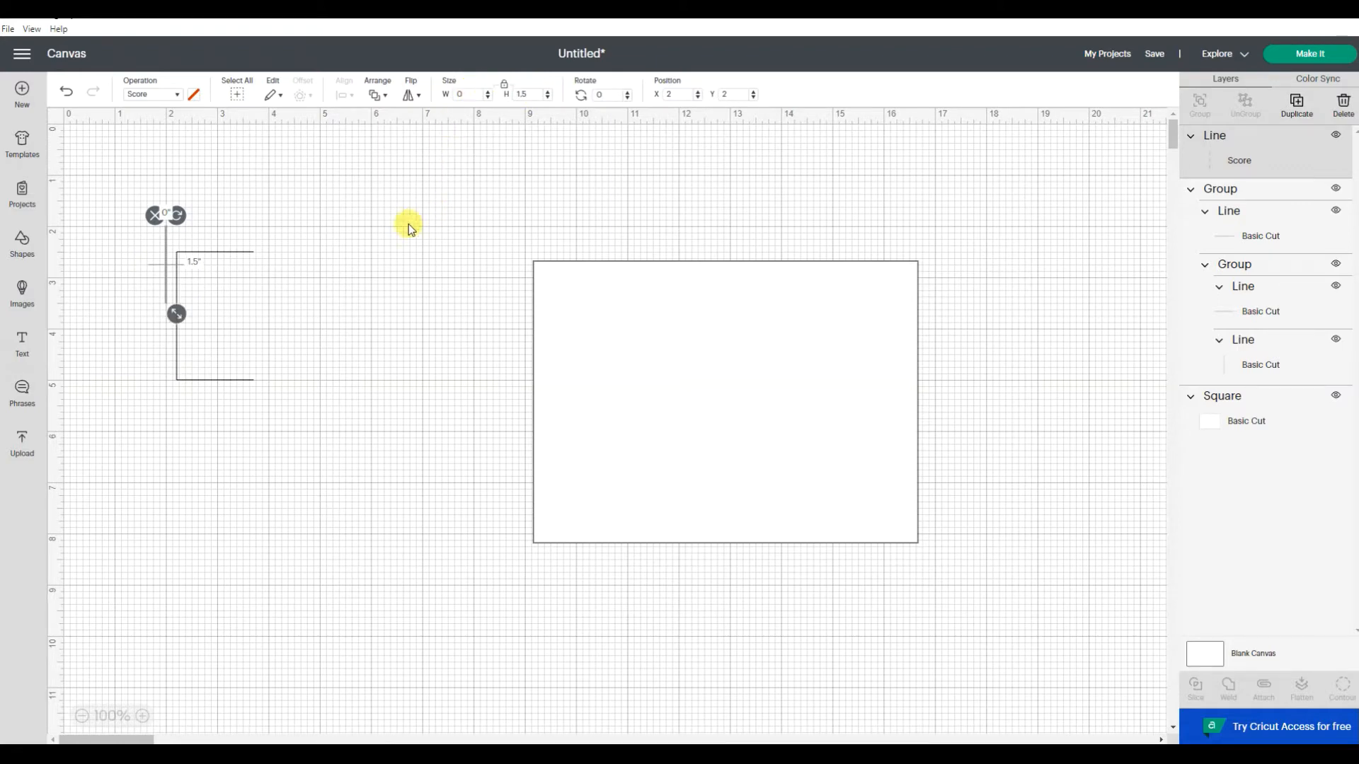
Select the score line and the bracket, and align them to the right and to the top
click(110, 184)
drag(109, 181, 364, 452)
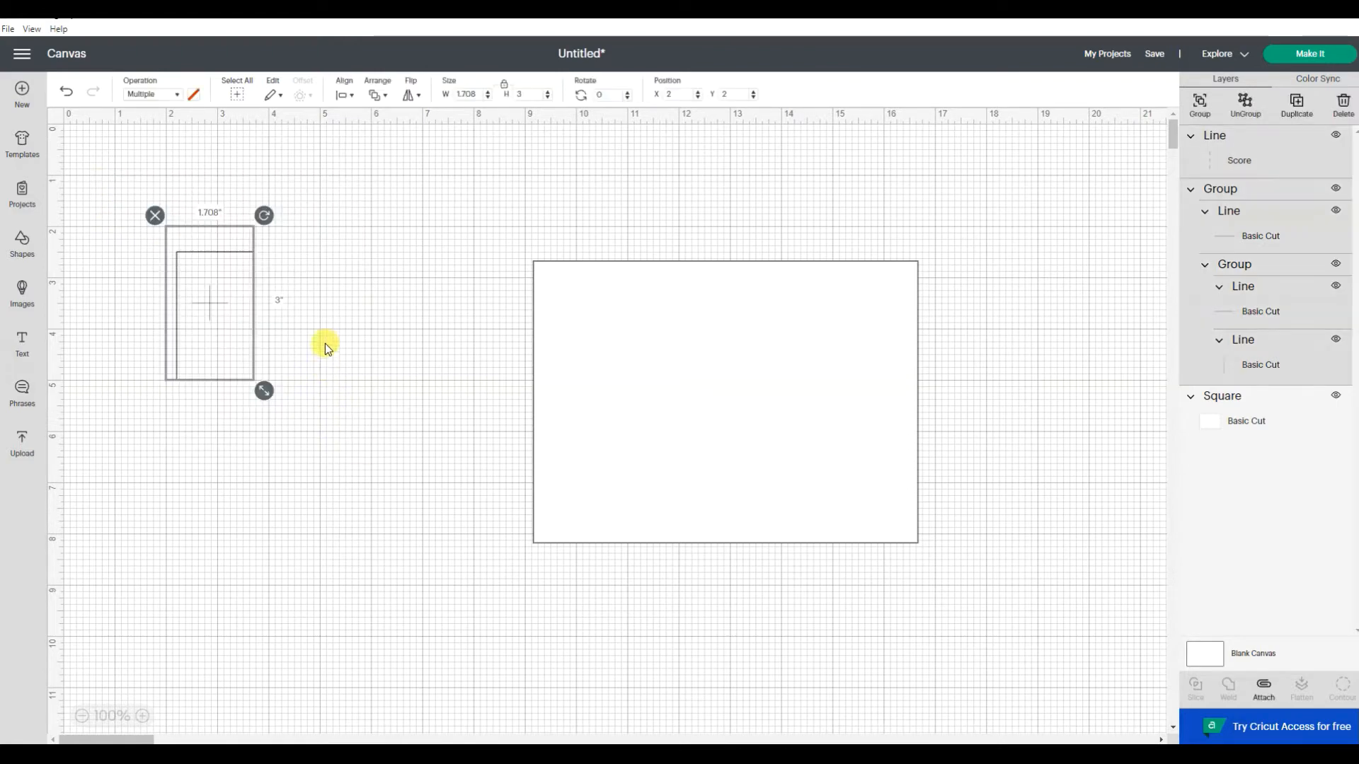
click(345, 94)
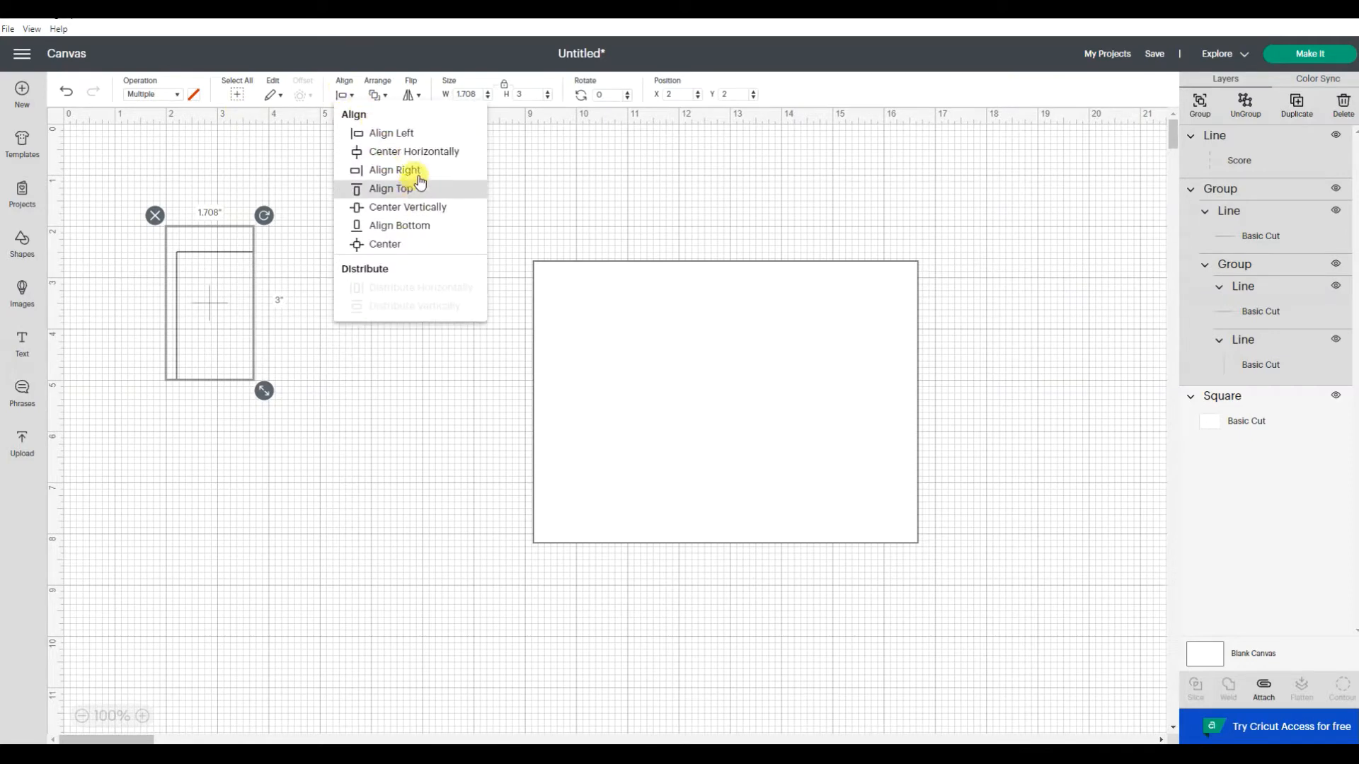
click(419, 171)
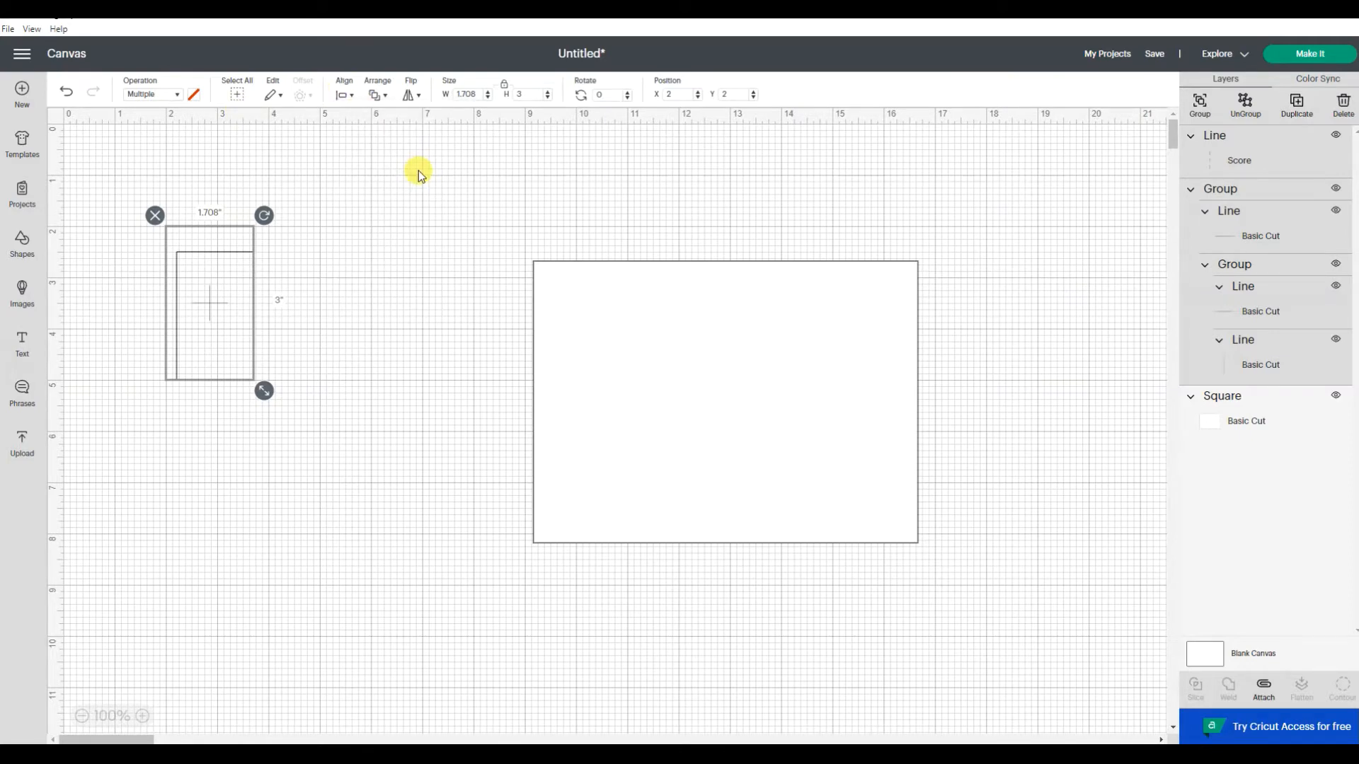
click(402, 227)
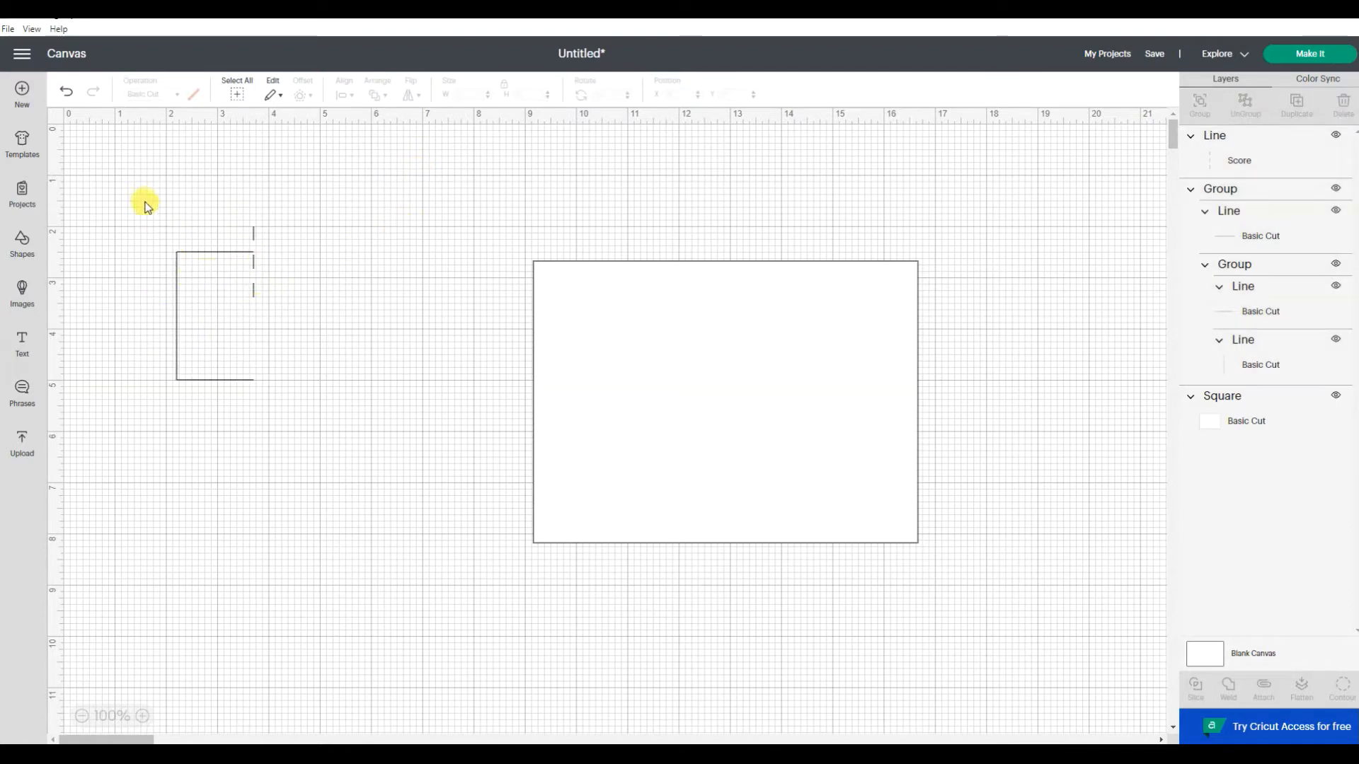
drag(141, 196, 358, 432)
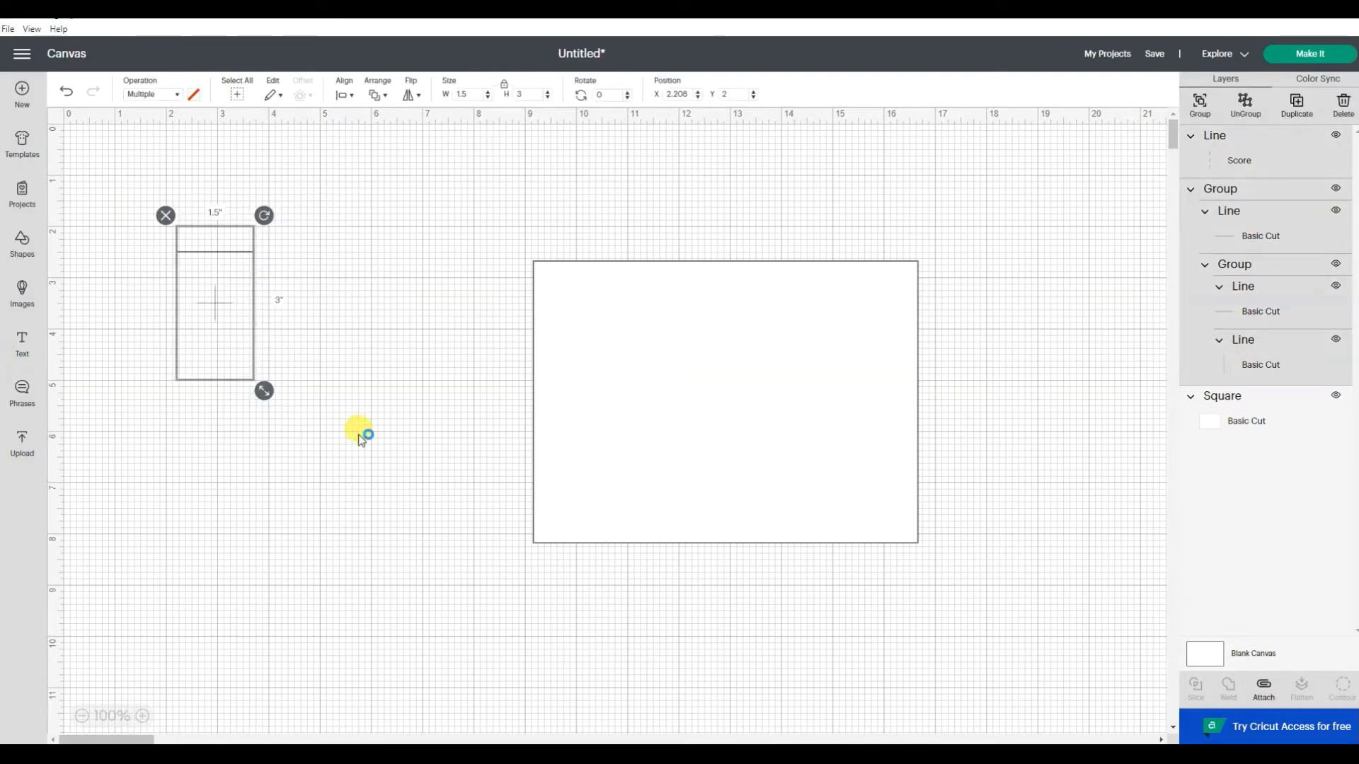
click(346, 95)
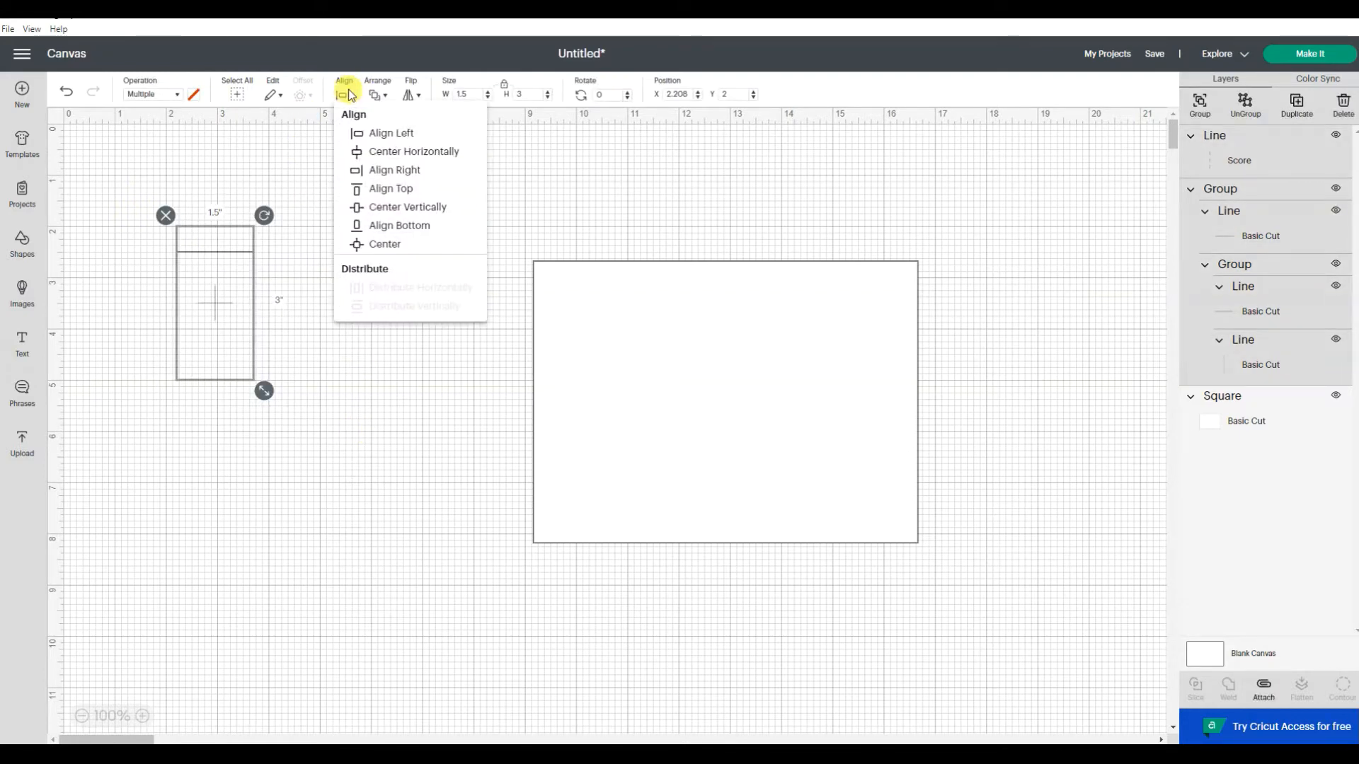
click(367, 188)
click(362, 224)
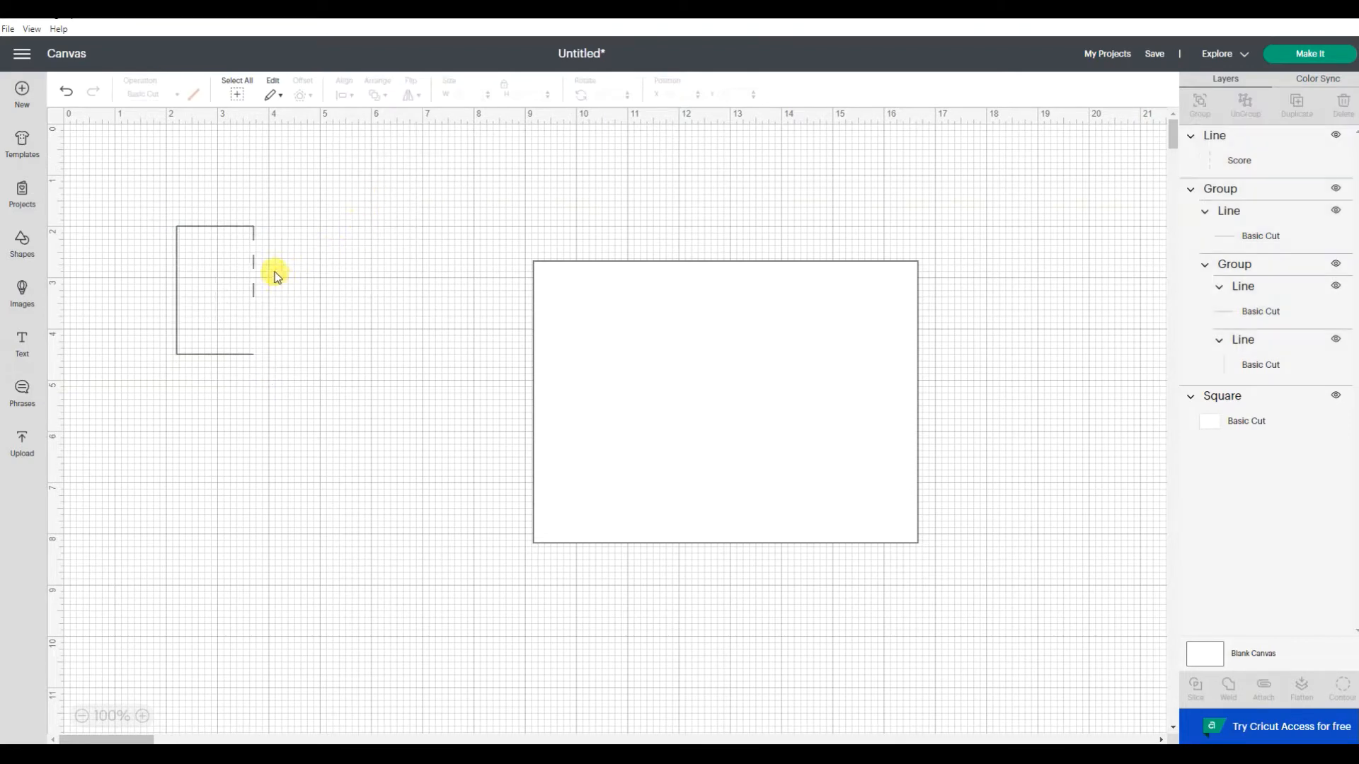
Move the score line up to Y 0.5 so it ends on the bracket's top edge, and compare both objects' positions
click(254, 272)
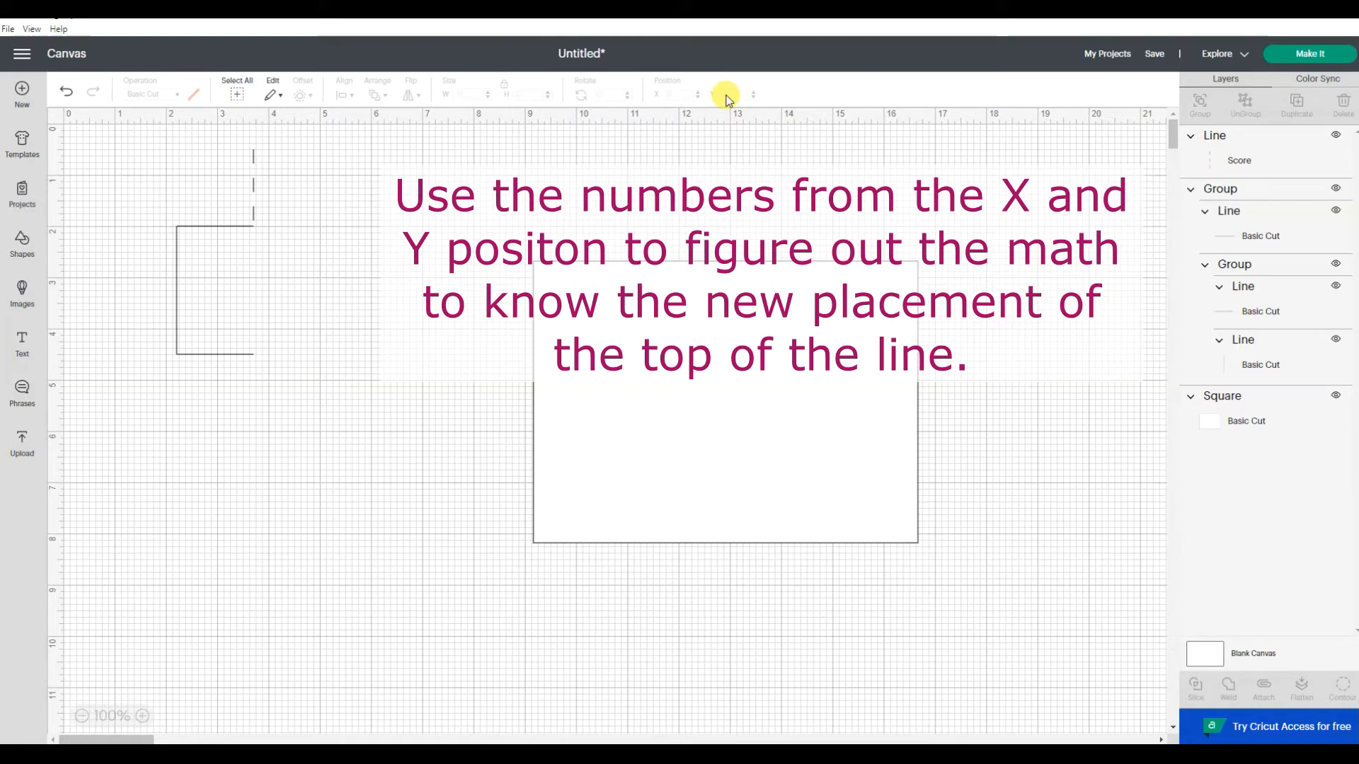
click(255, 191)
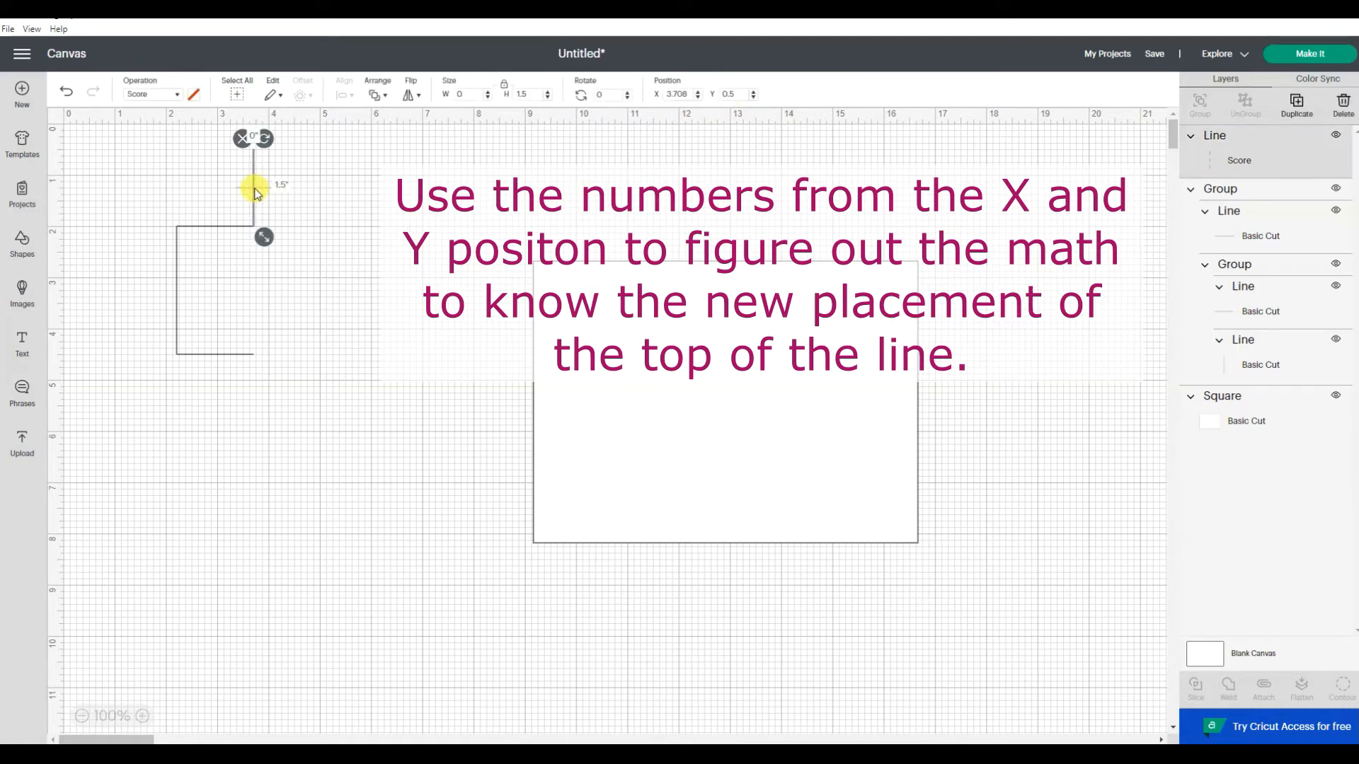
click(226, 225)
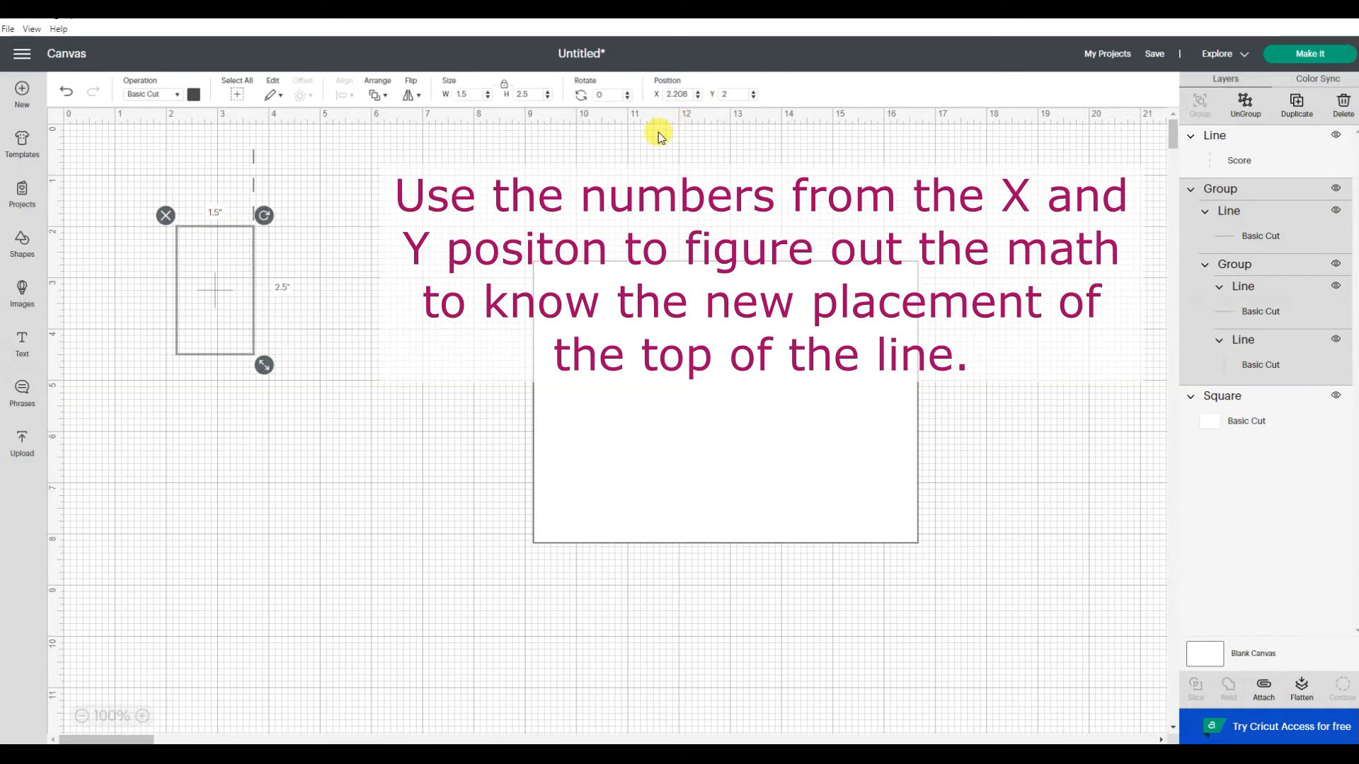
click(254, 170)
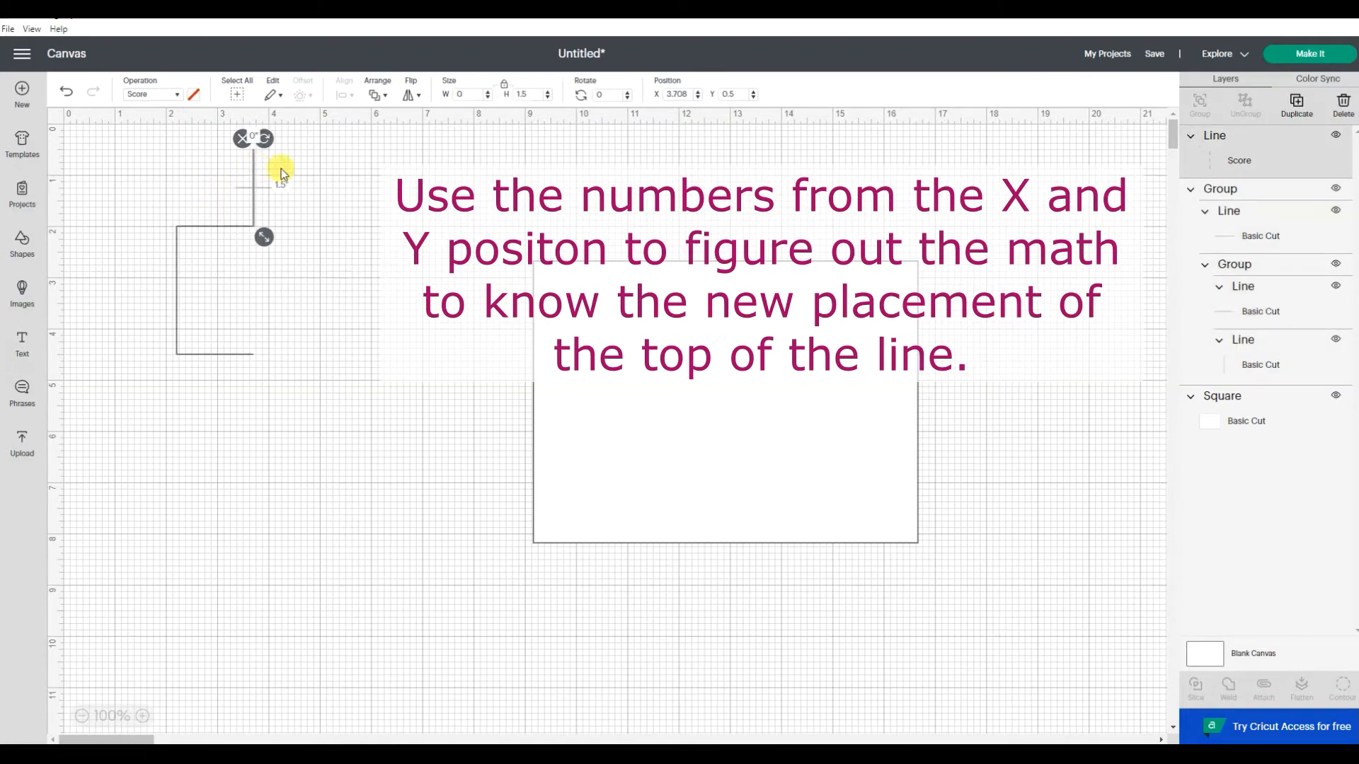
click(367, 185)
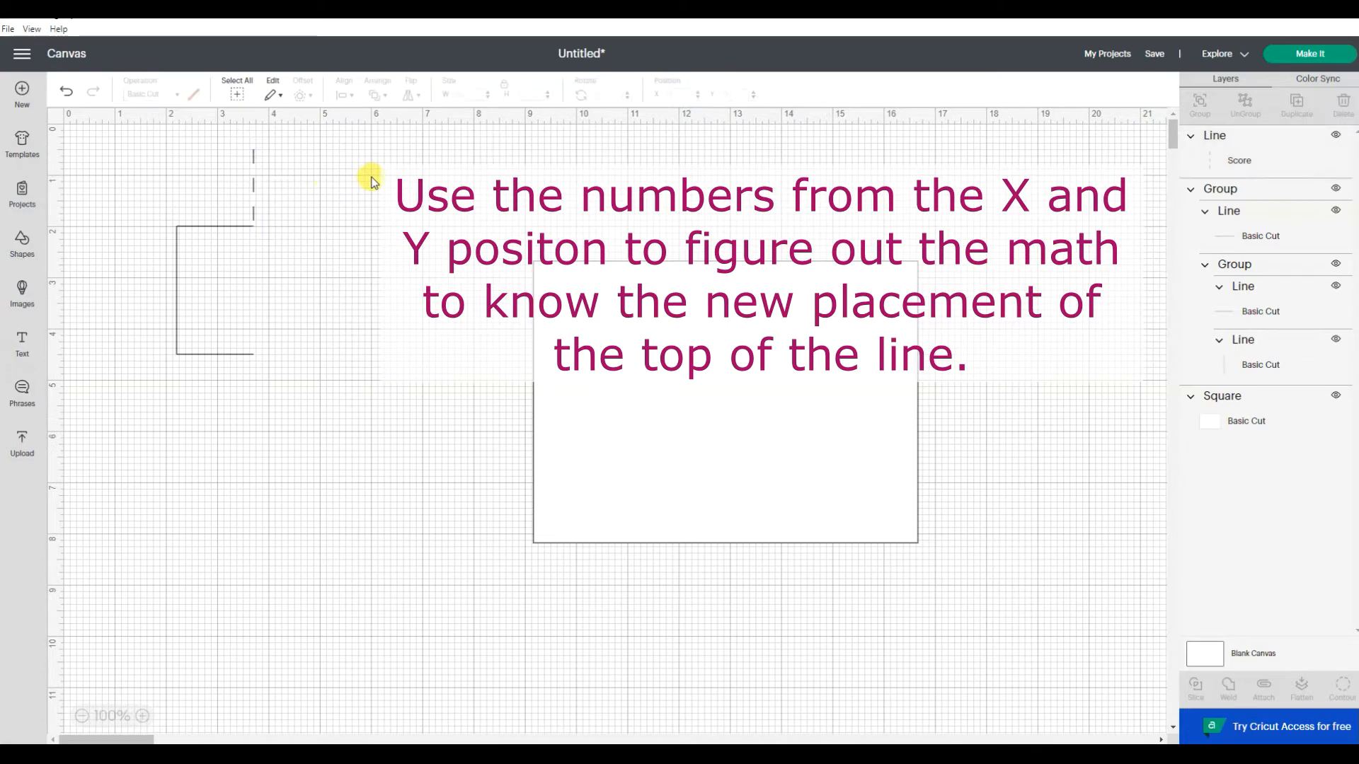
Duplicate the score line and move the copy below the bracket, at about Y 5.6
click(253, 186)
right_click(253, 185)
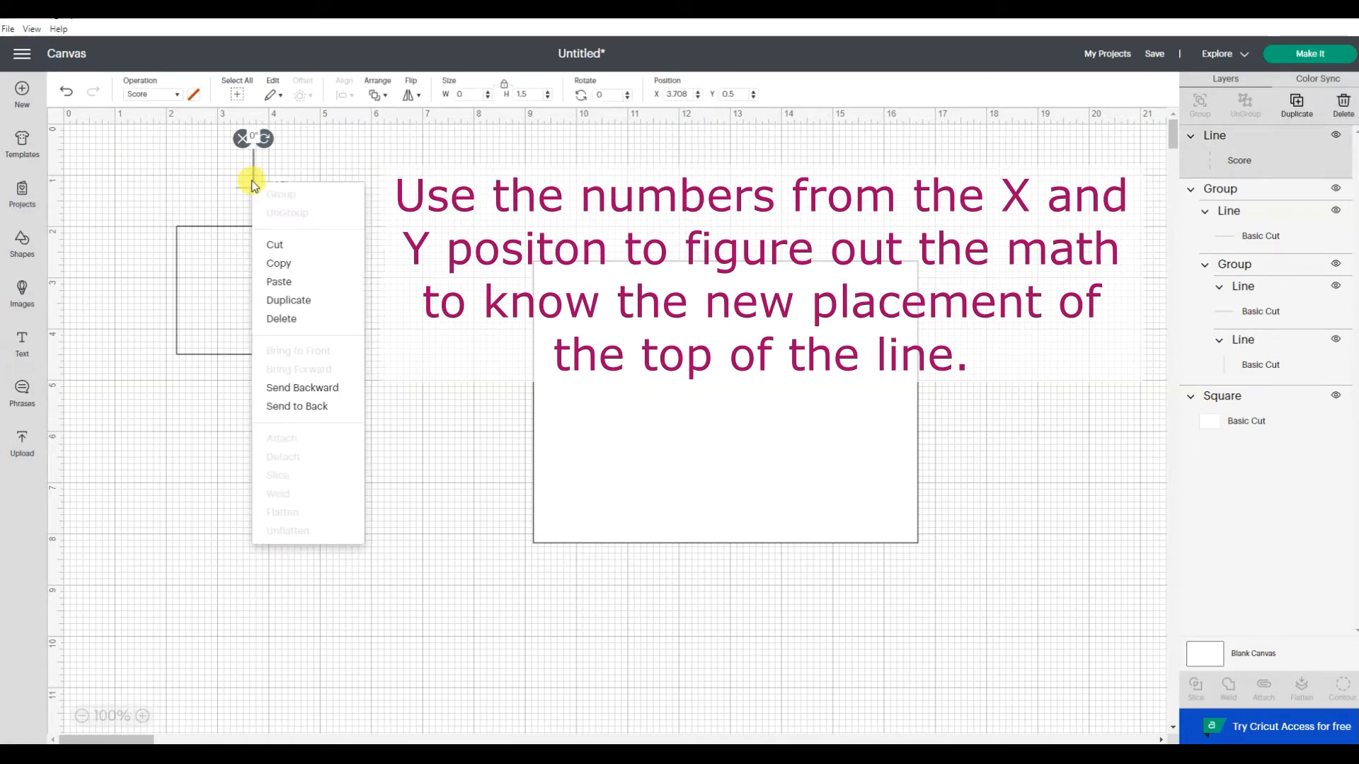
click(288, 300)
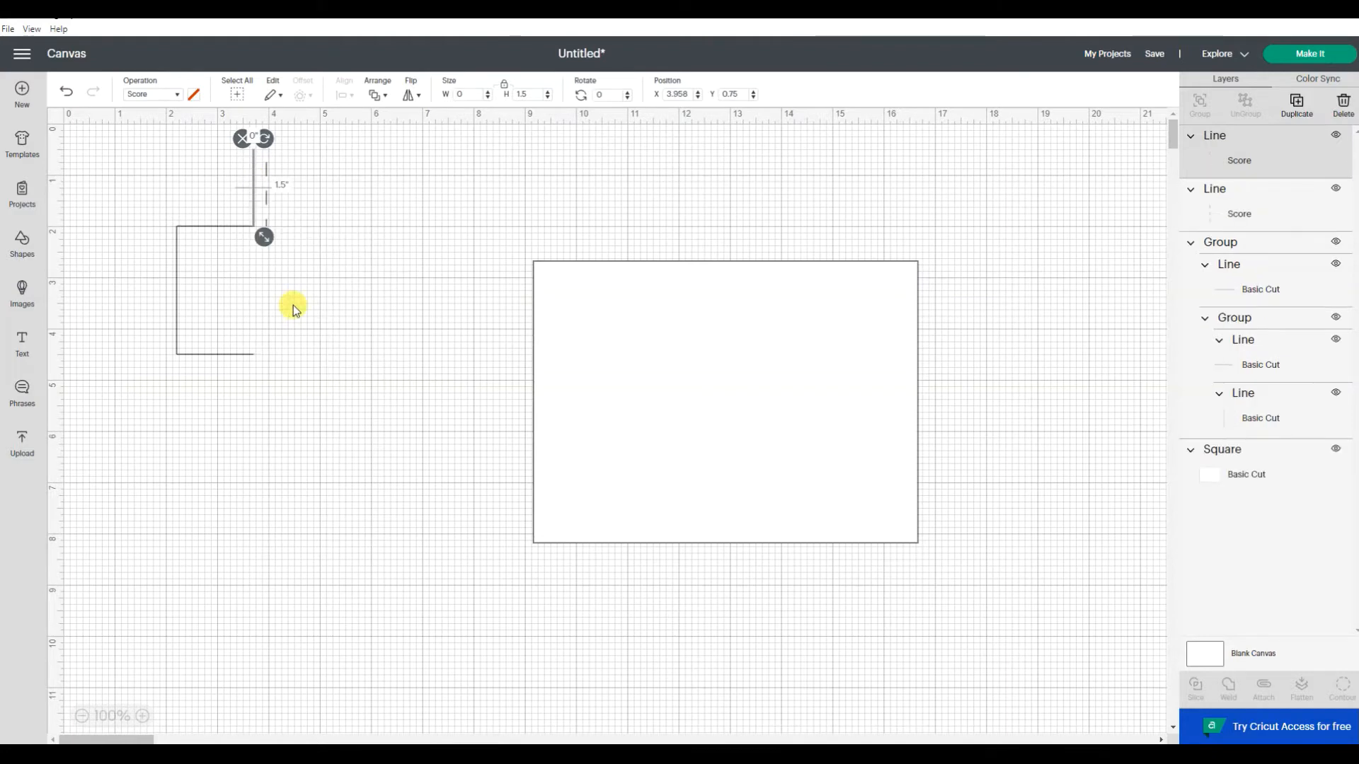
drag(266, 203, 254, 477)
Select the upper score line and the bracket, group them, and deselect the group
drag(143, 141, 325, 373)
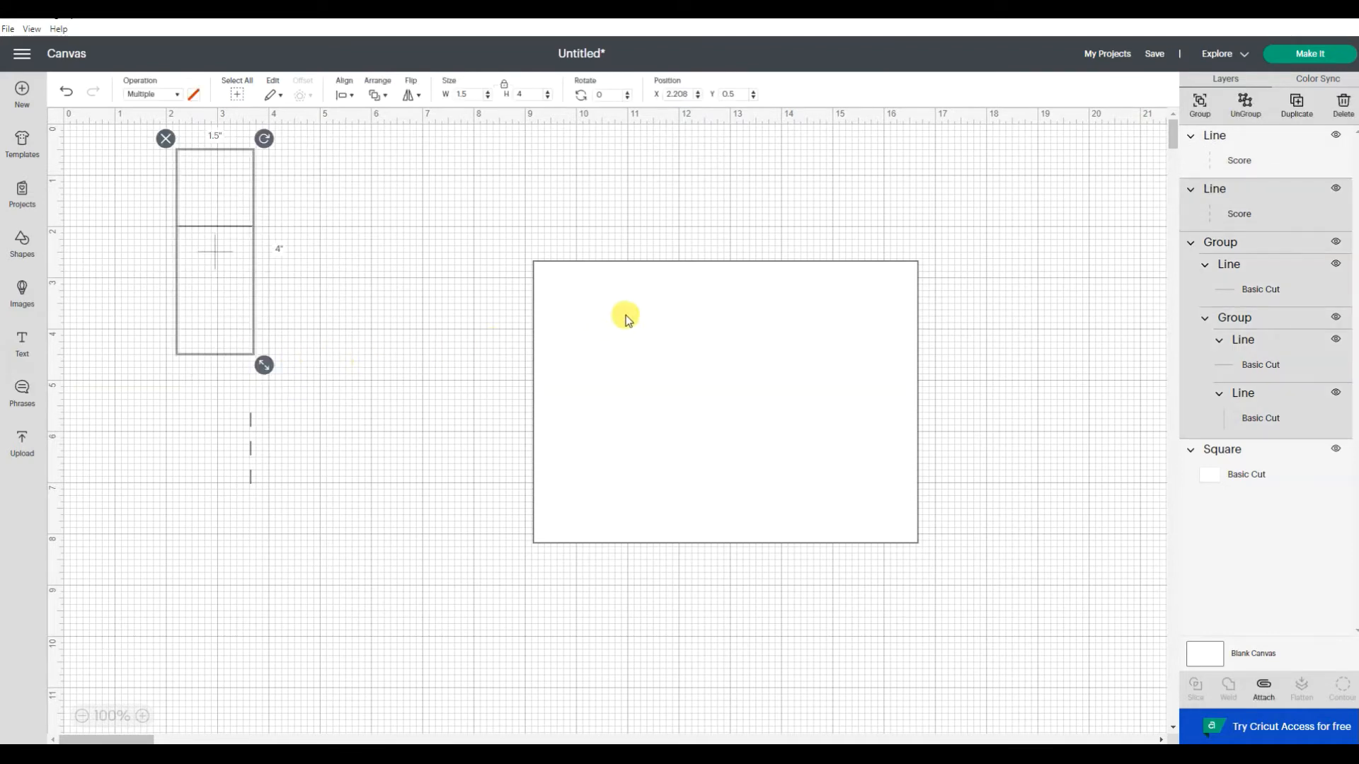
click(1218, 103)
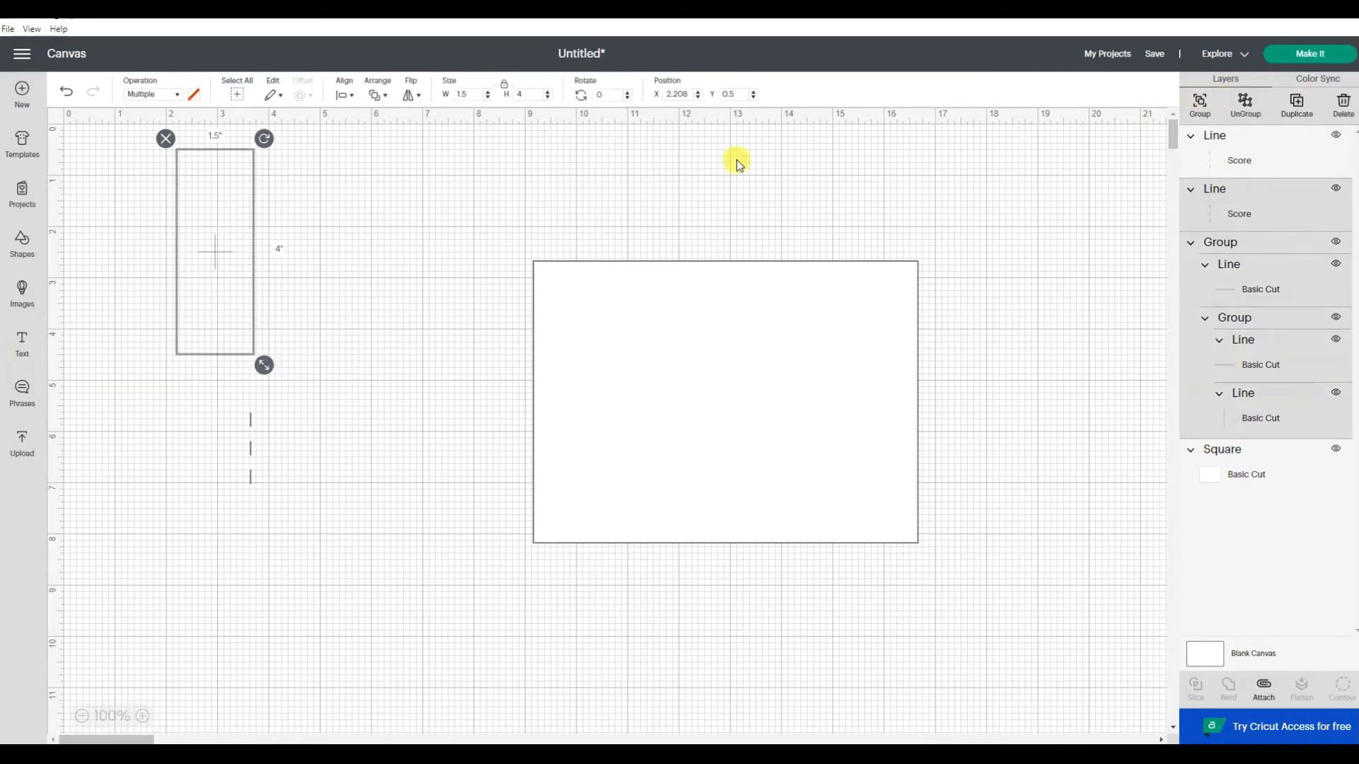
click(279, 202)
click(258, 190)
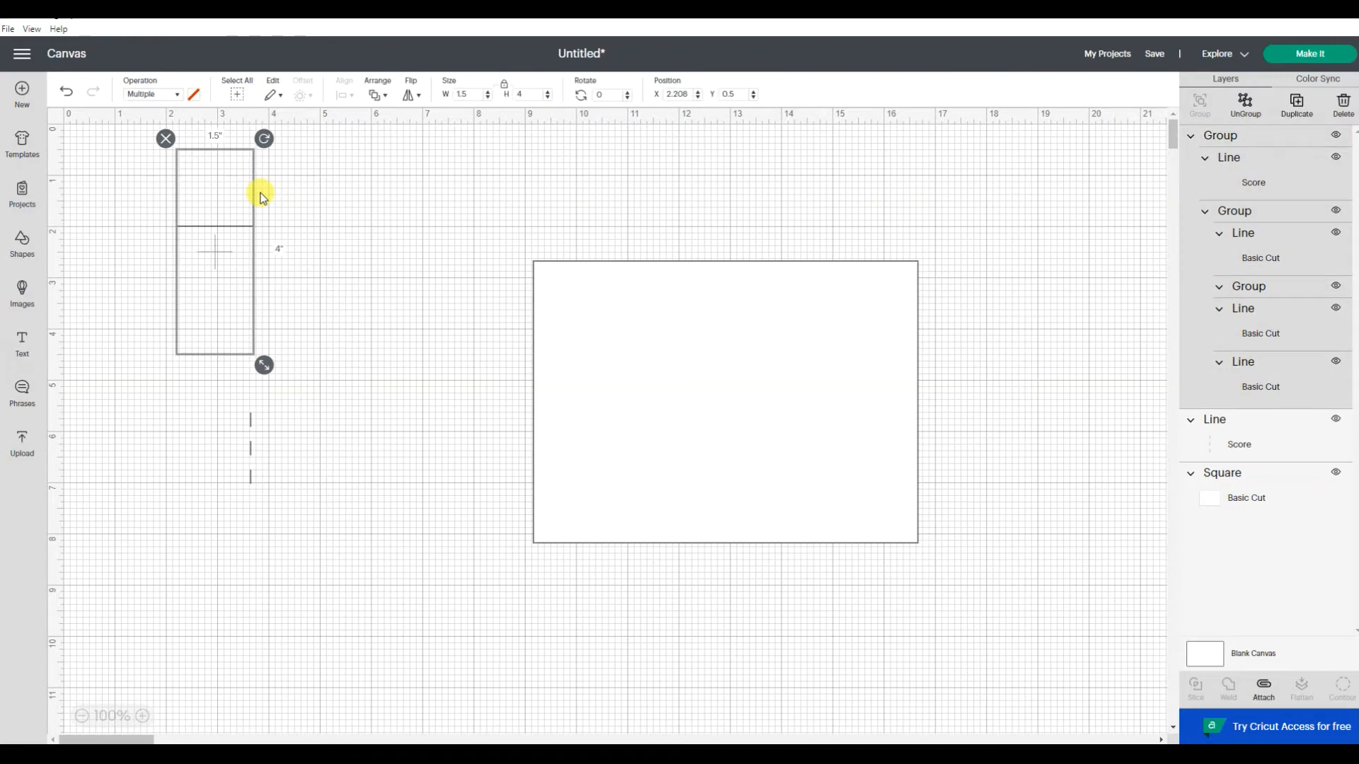
click(360, 249)
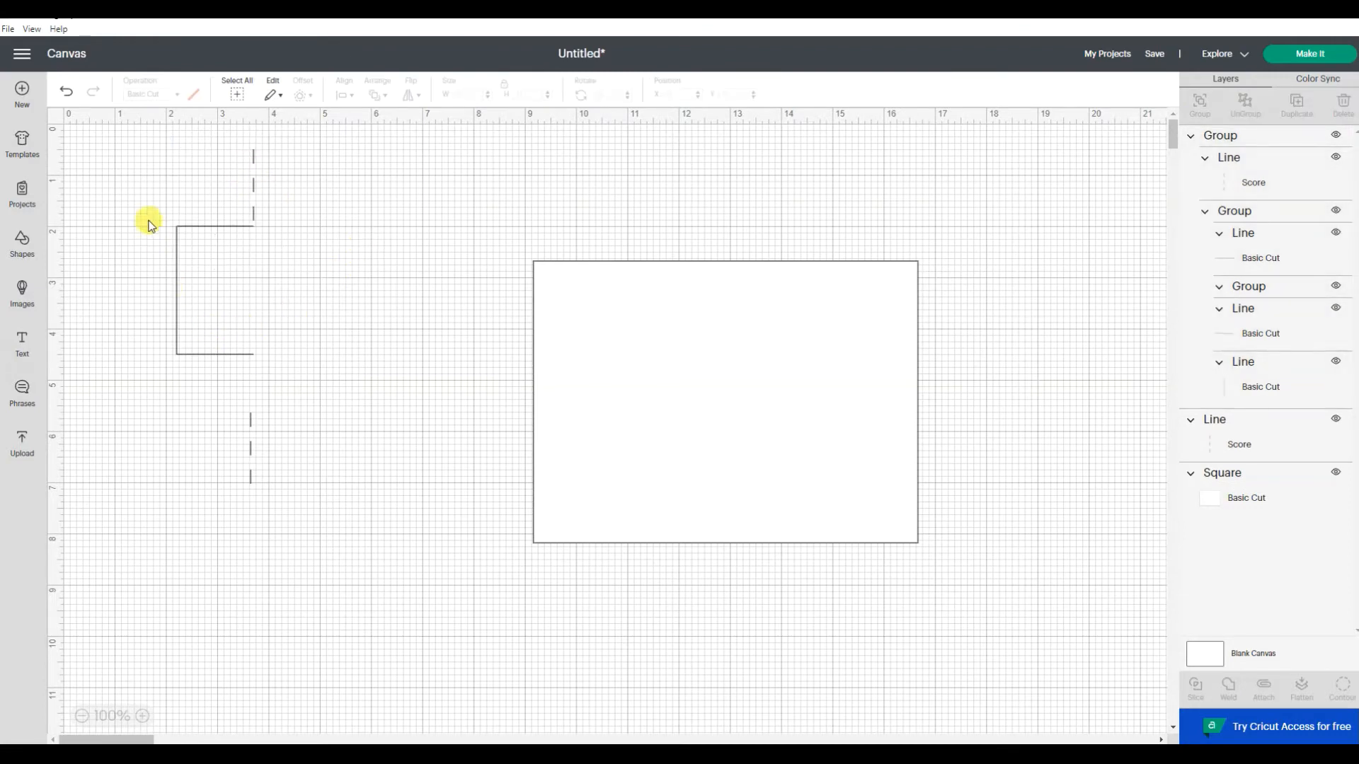
Select the lower score line and the grouped bracket, align them to the right and to the bottom, and deselect them
drag(131, 146, 342, 520)
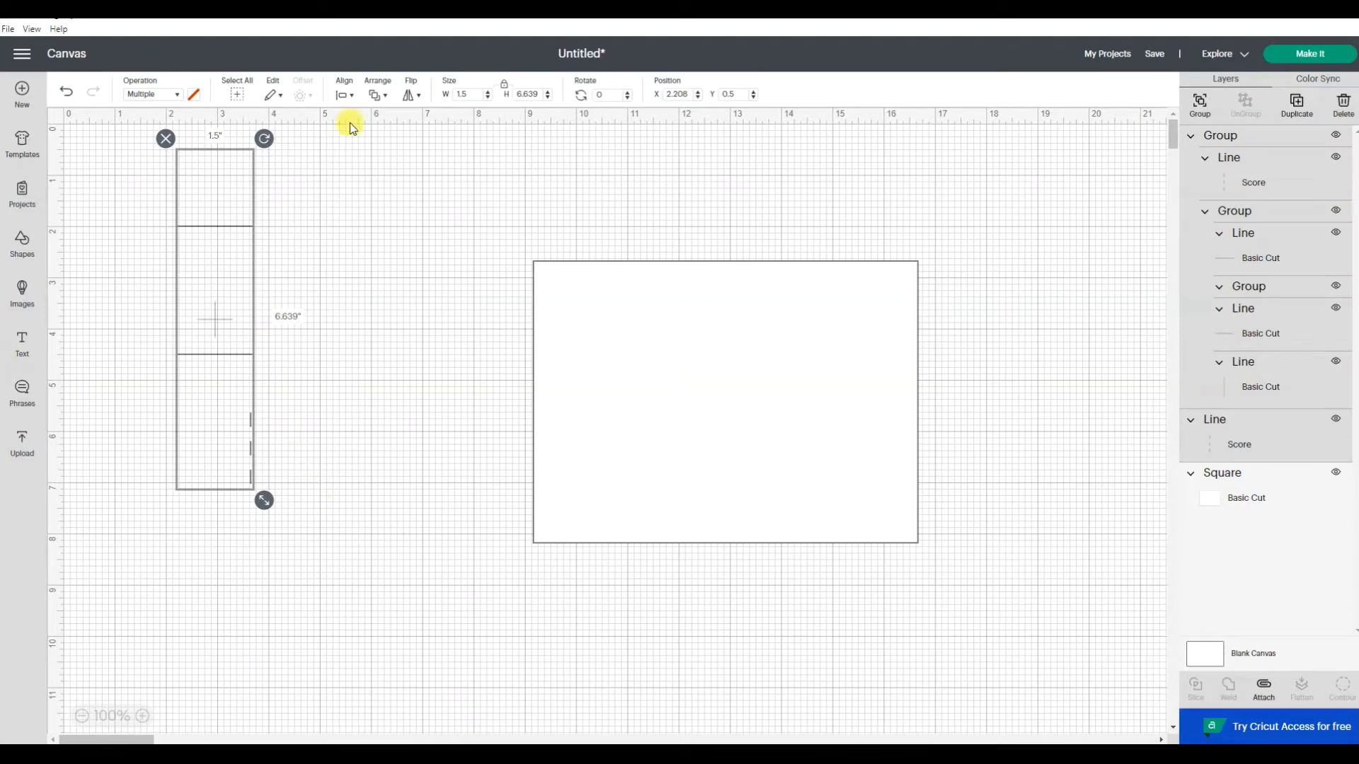
click(345, 97)
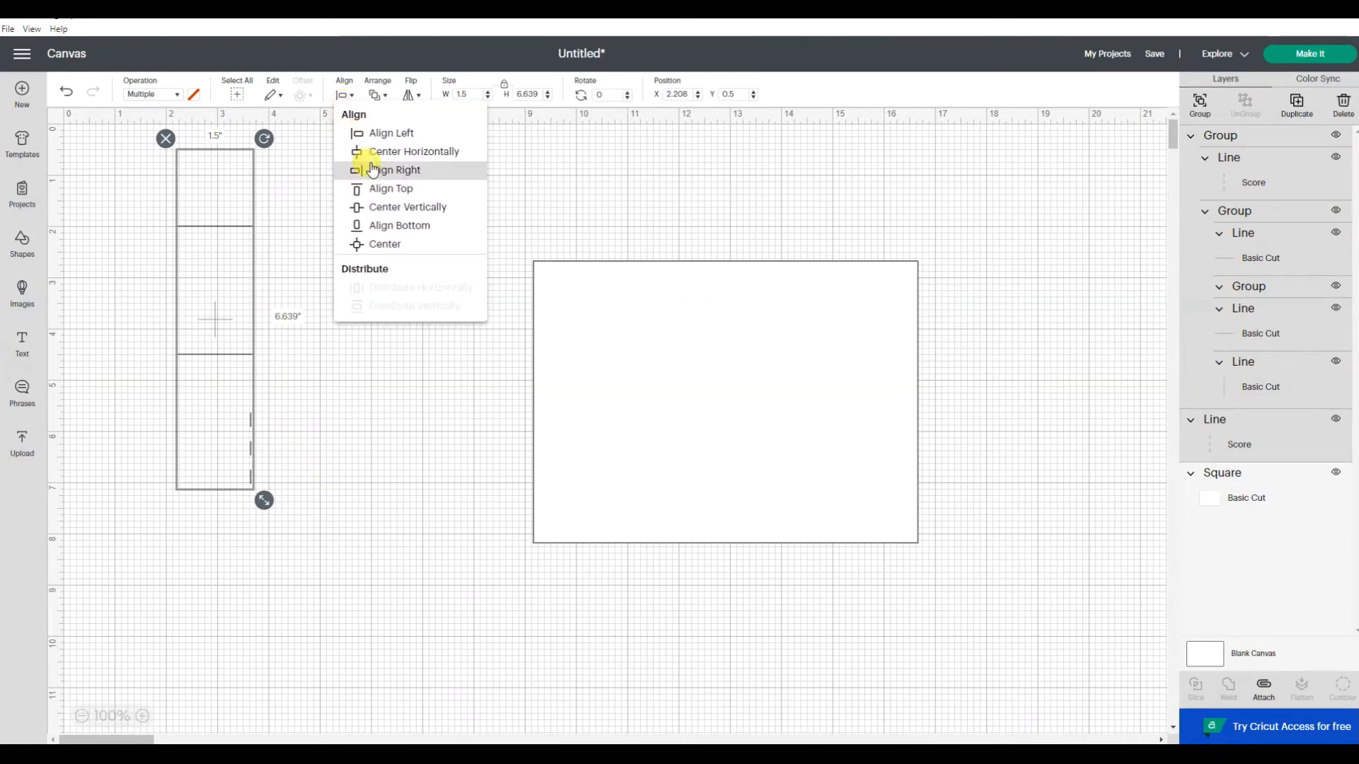
click(341, 97)
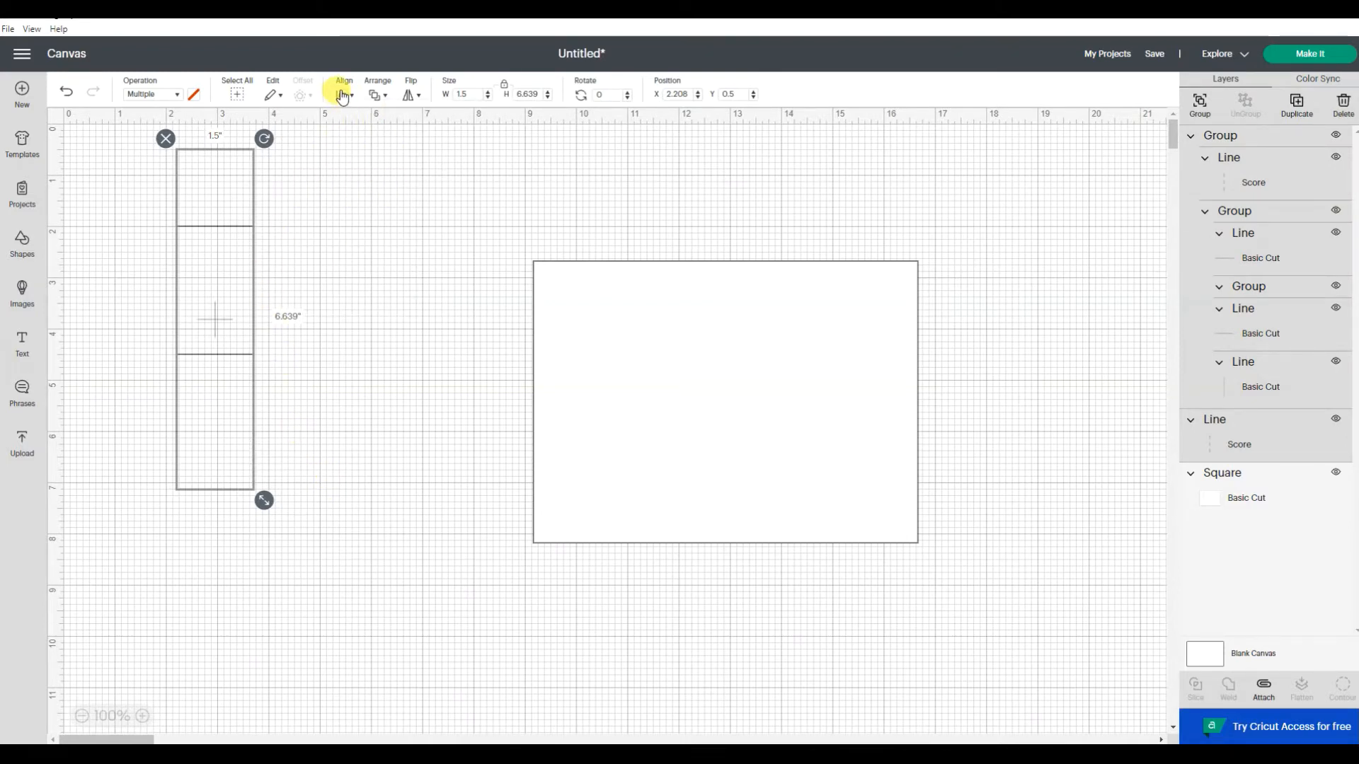
click(342, 96)
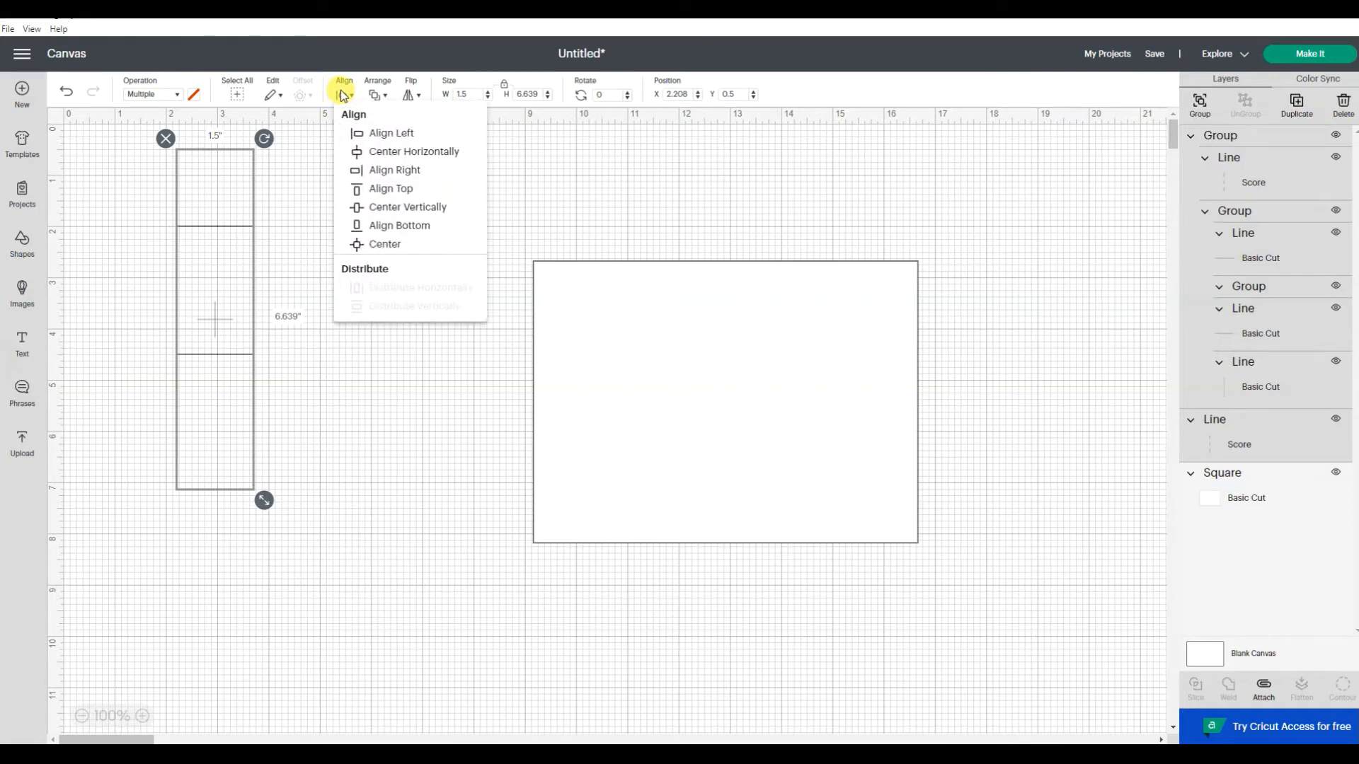
click(384, 232)
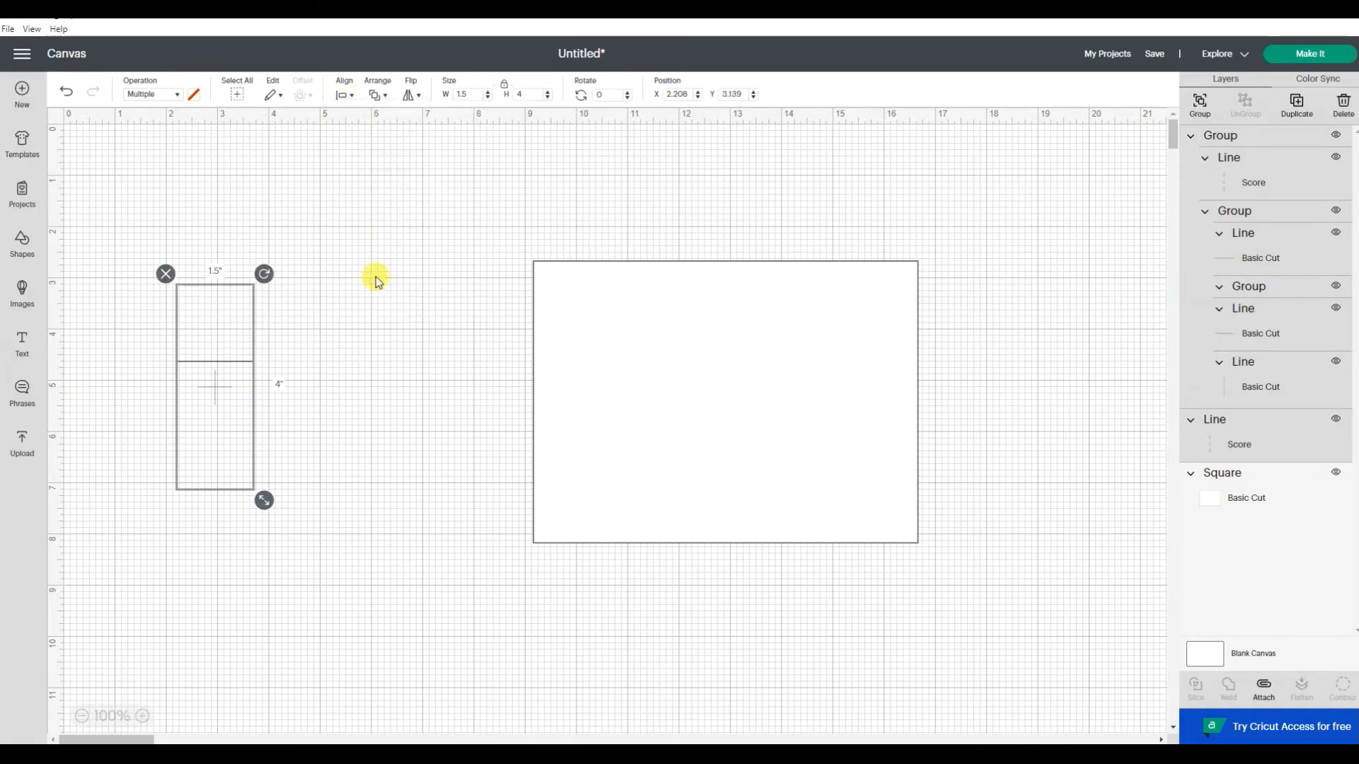
click(399, 319)
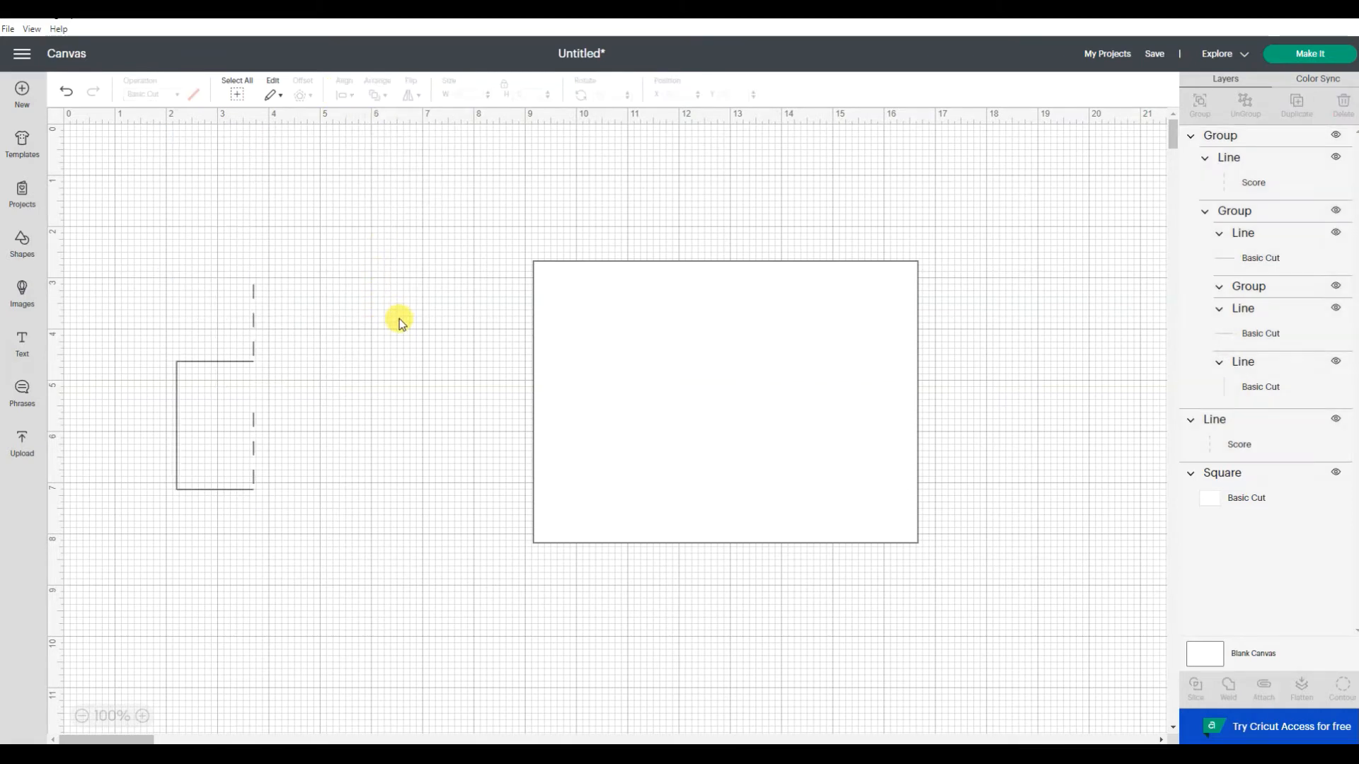
Select the loose lower score line and move it down so it starts at the bracket's bottom edge
click(253, 450)
click(297, 436)
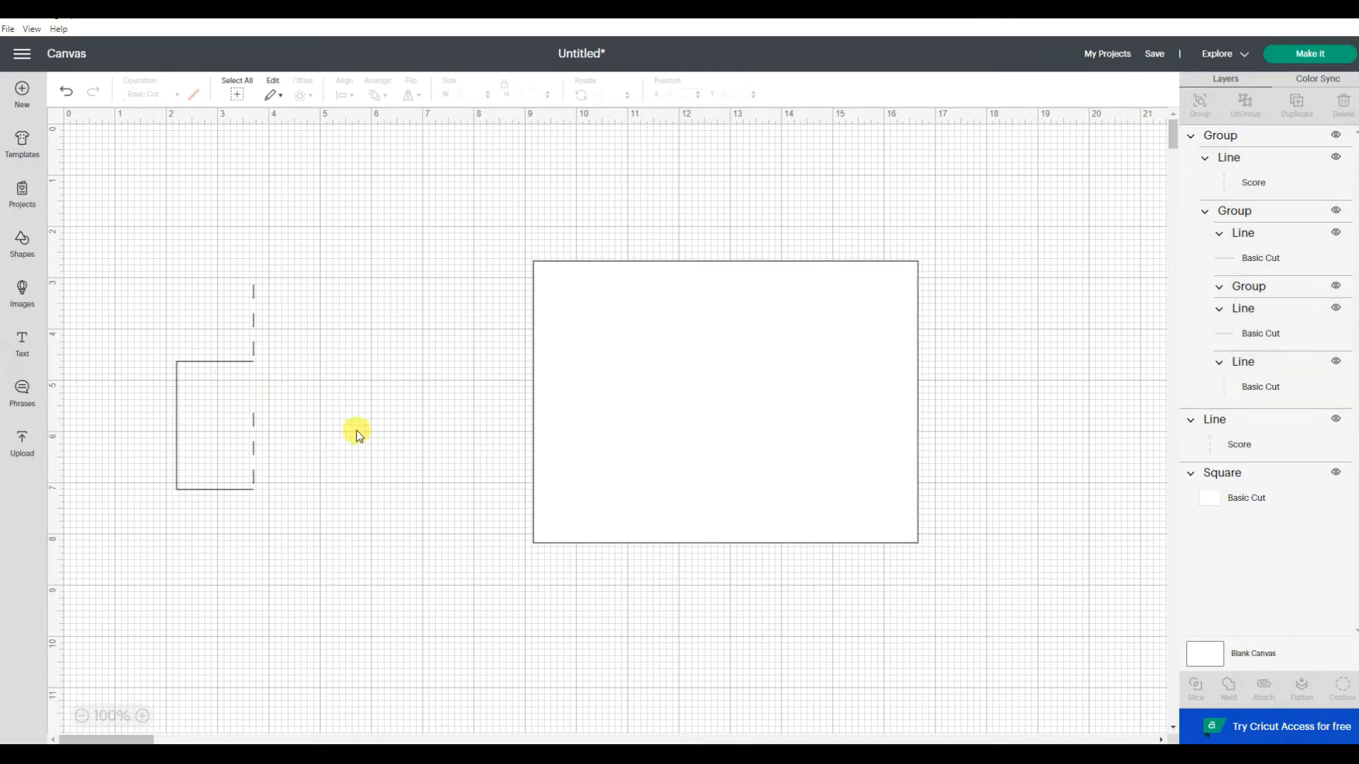
click(1297, 170)
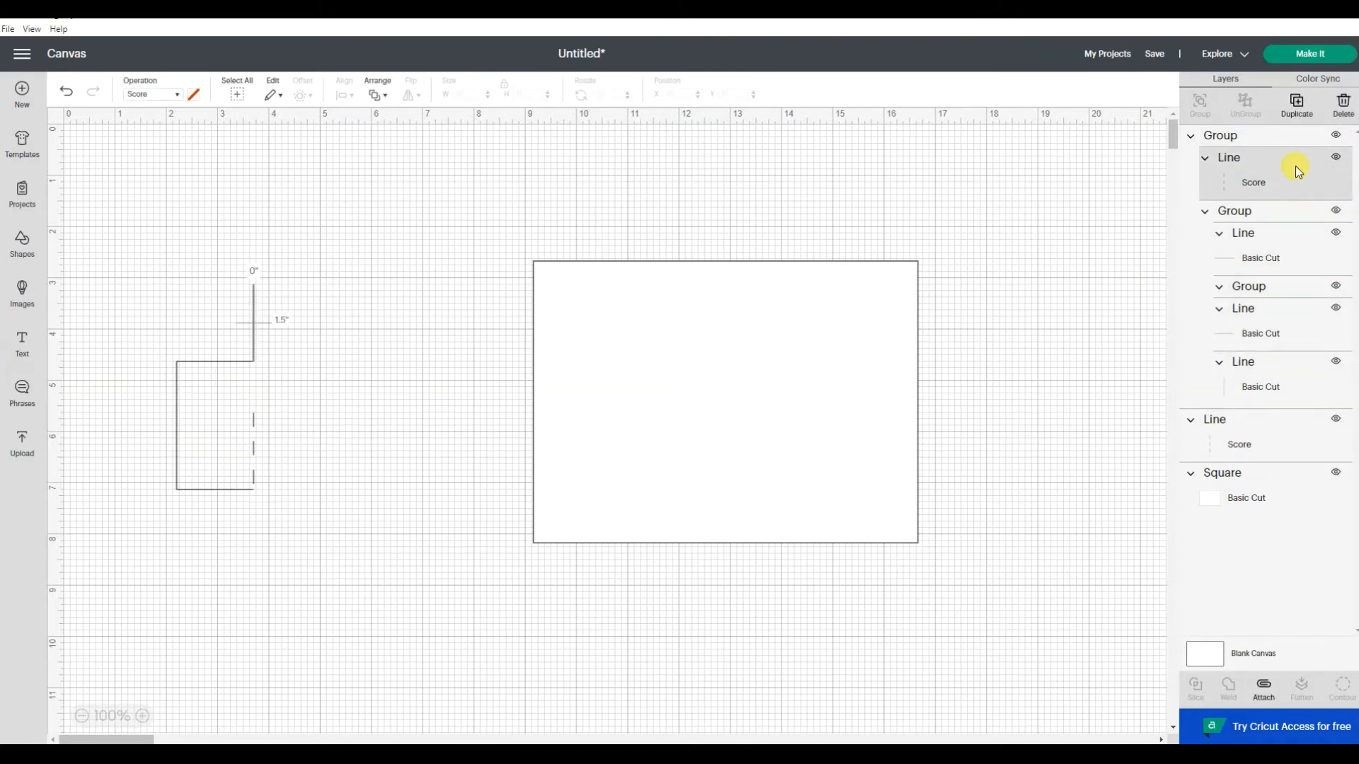
click(1305, 380)
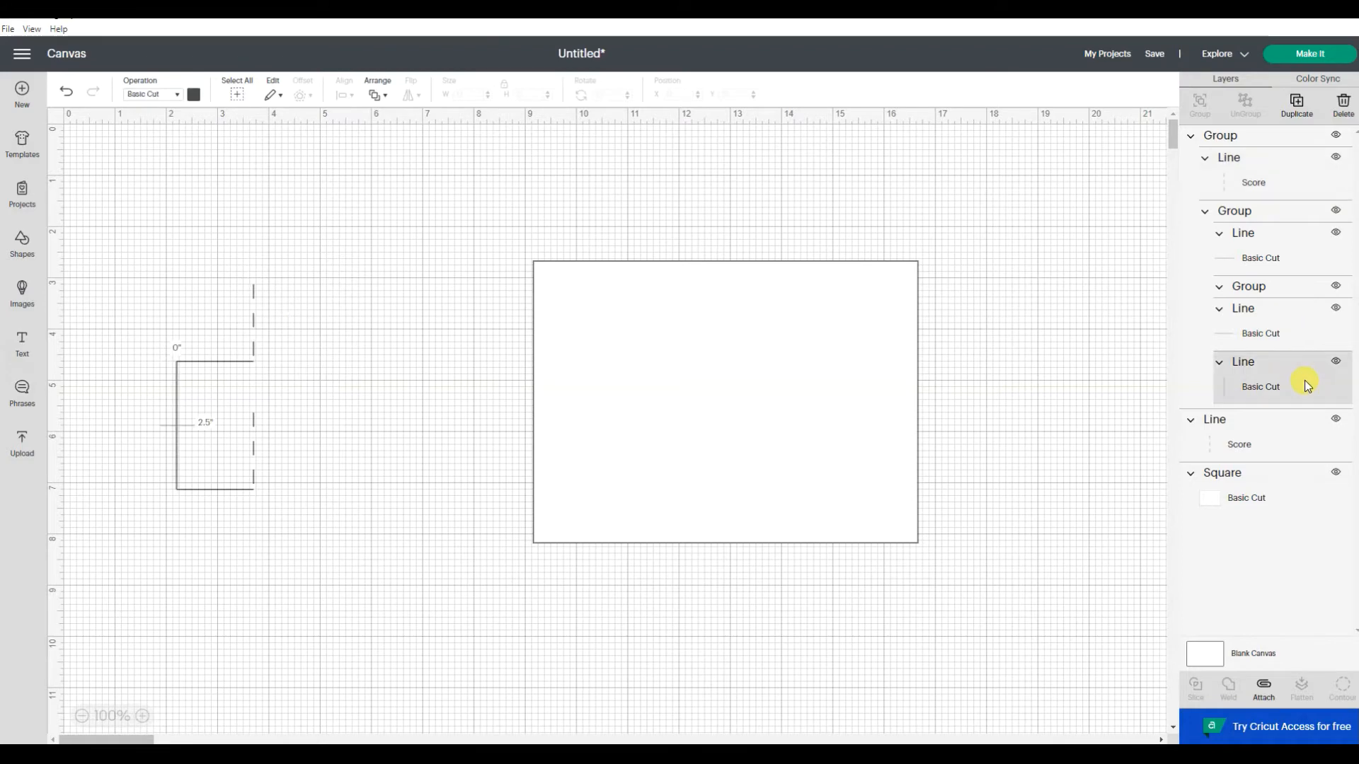
click(1305, 439)
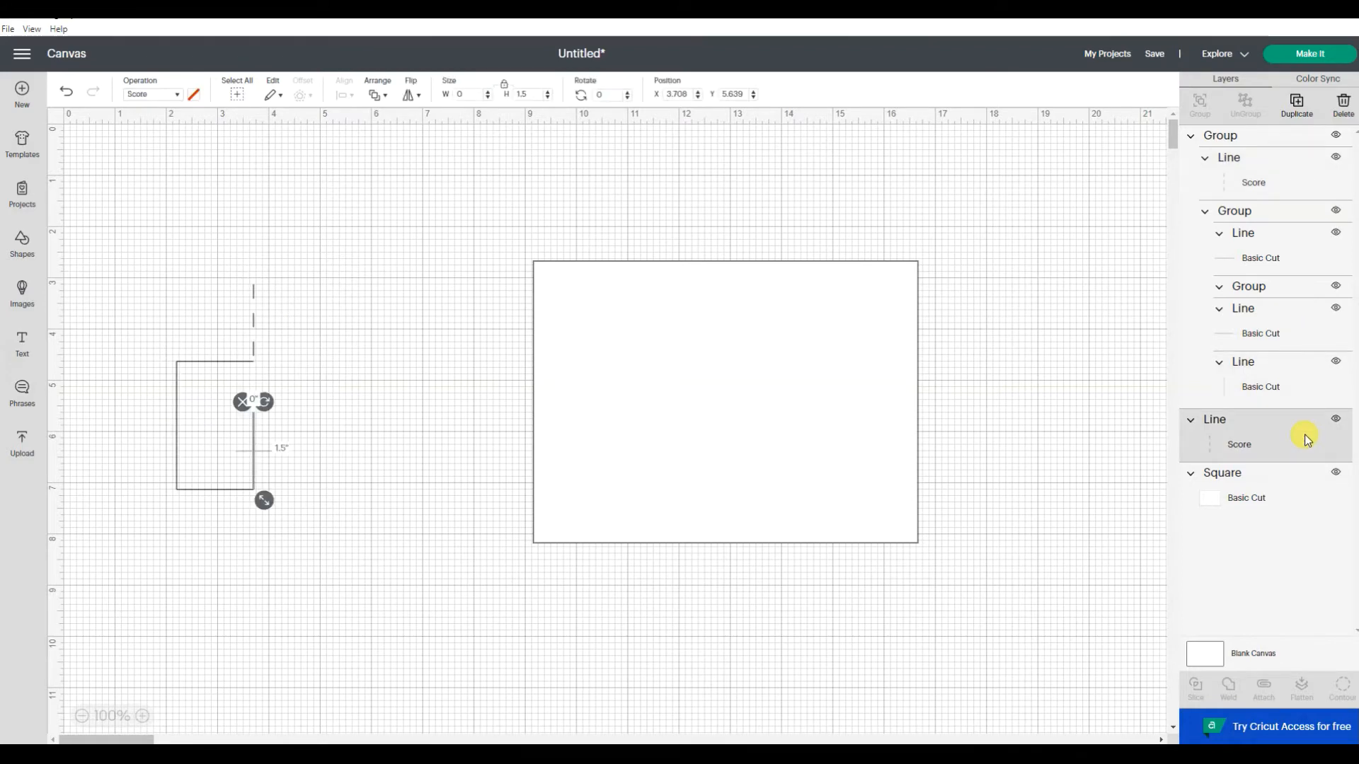
Group the bracket with its upper and lower score lines, and deselect the group
drag(134, 233, 373, 601)
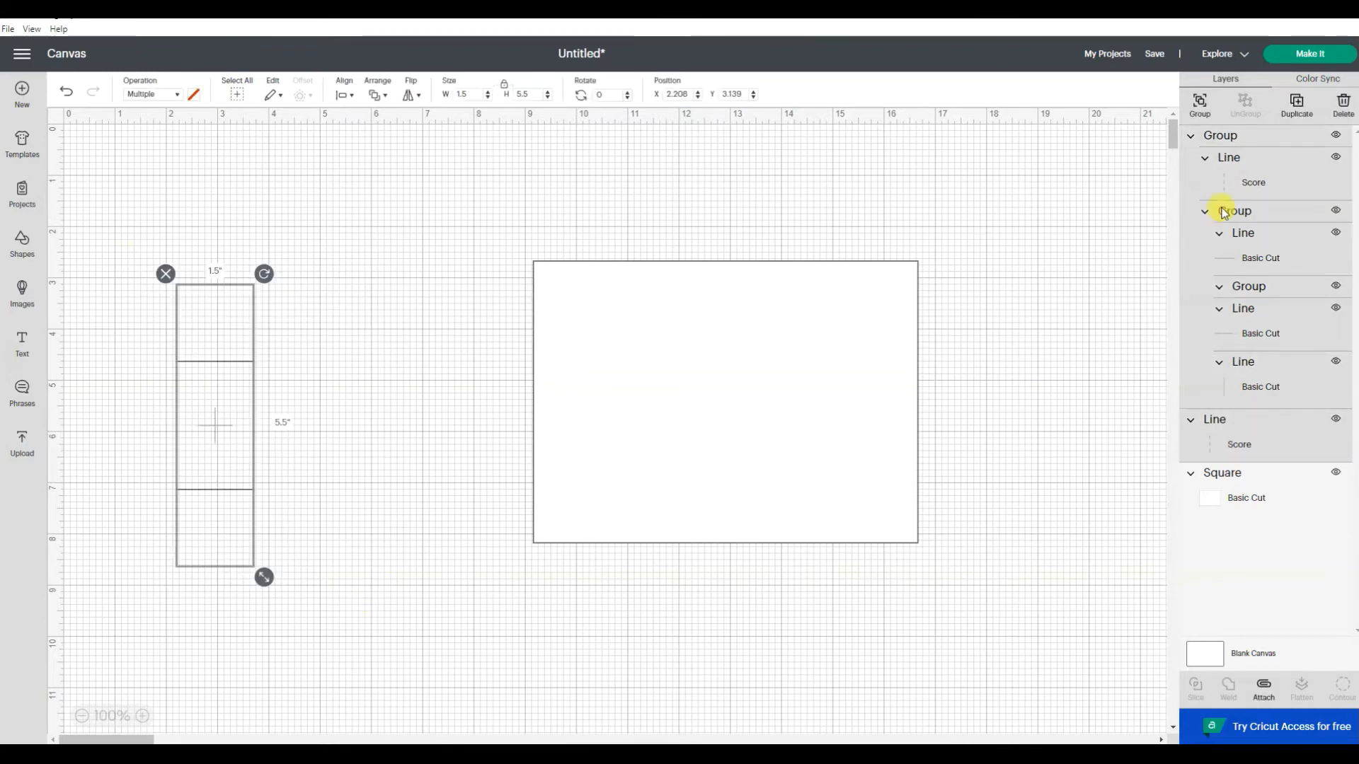
click(1201, 106)
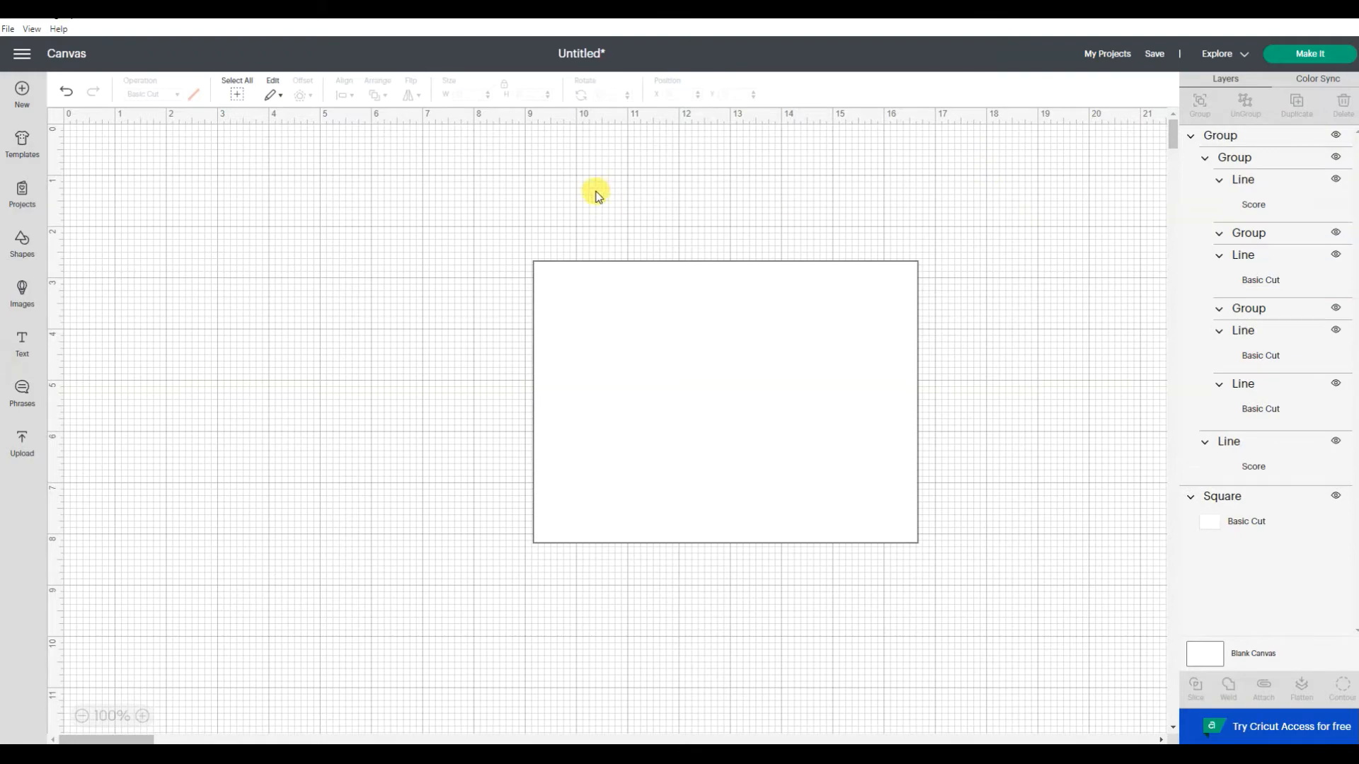
click(366, 277)
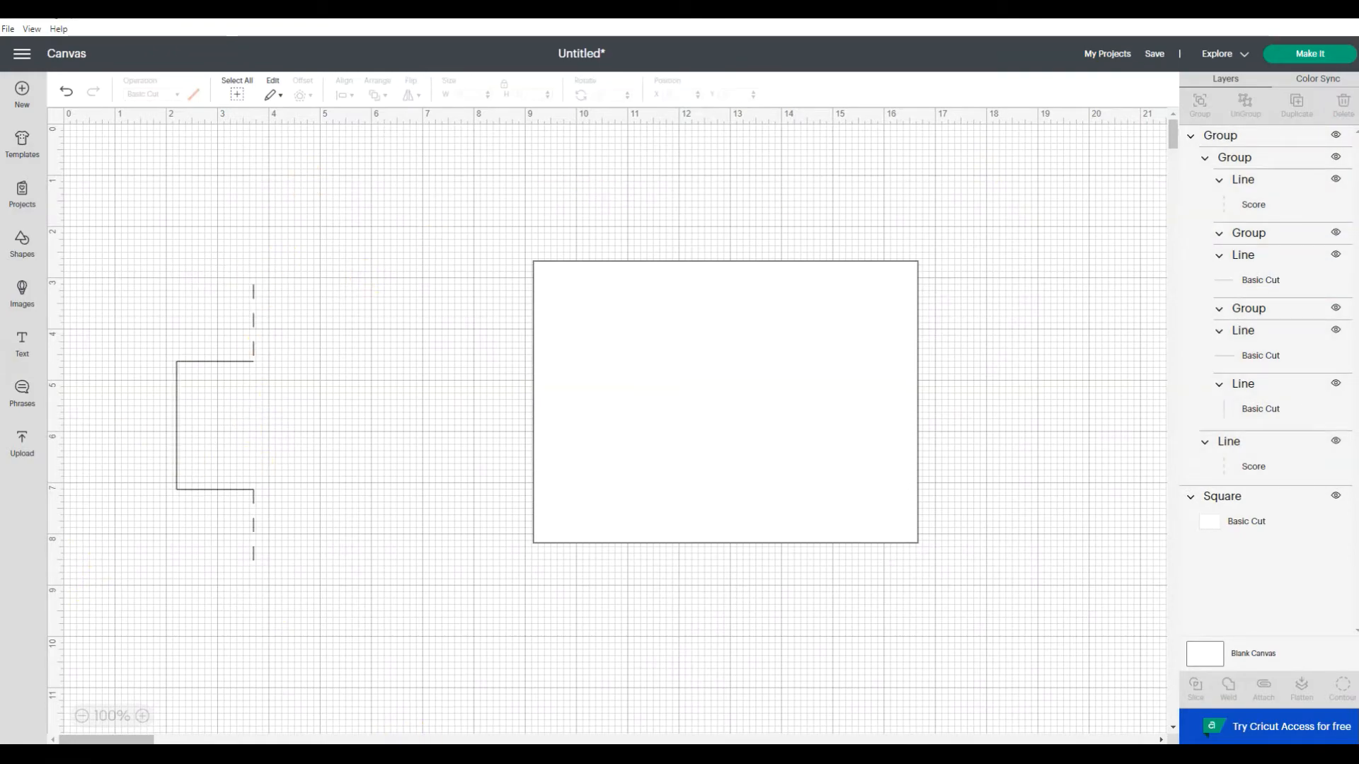
Check the online swing card template, duplicate the bracket group, and place the copy to its right at about X 5.1, Y 3.3
click(442, 755)
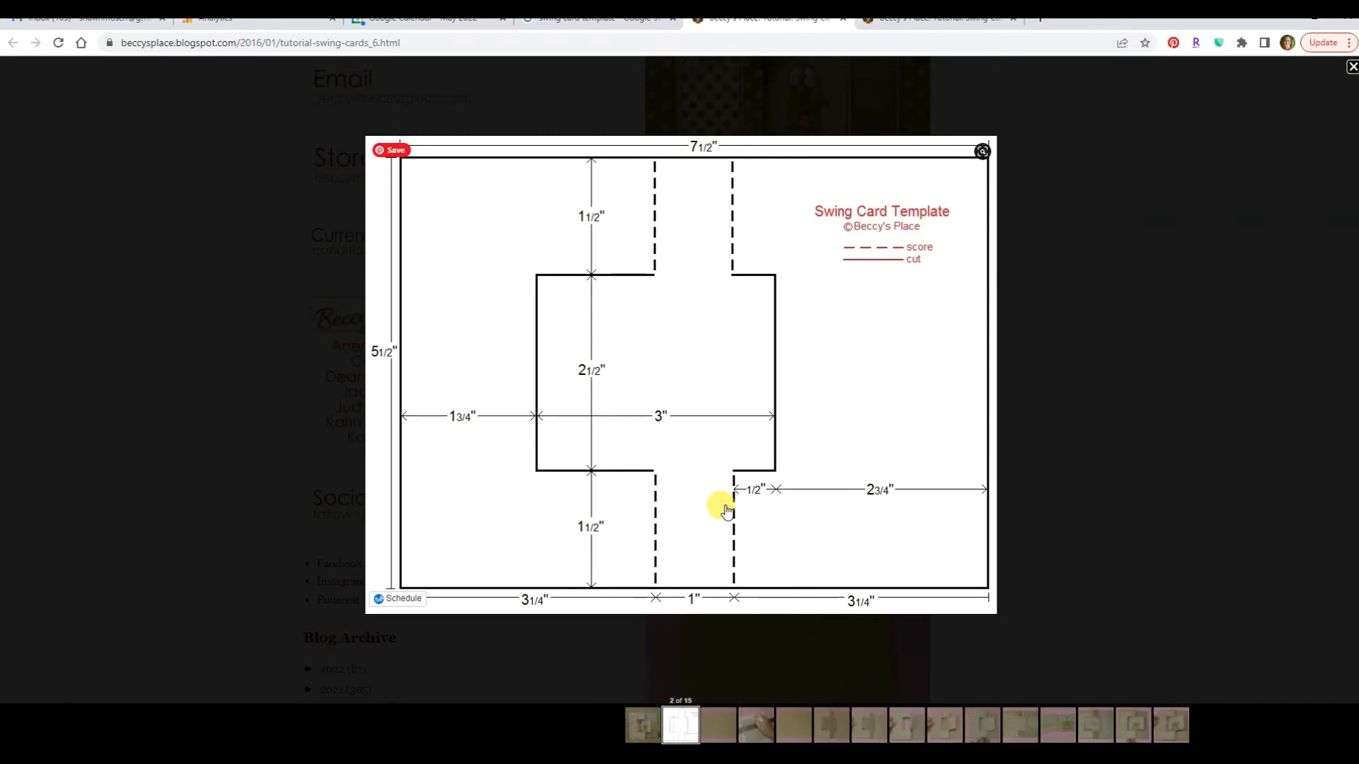
click(1266, 26)
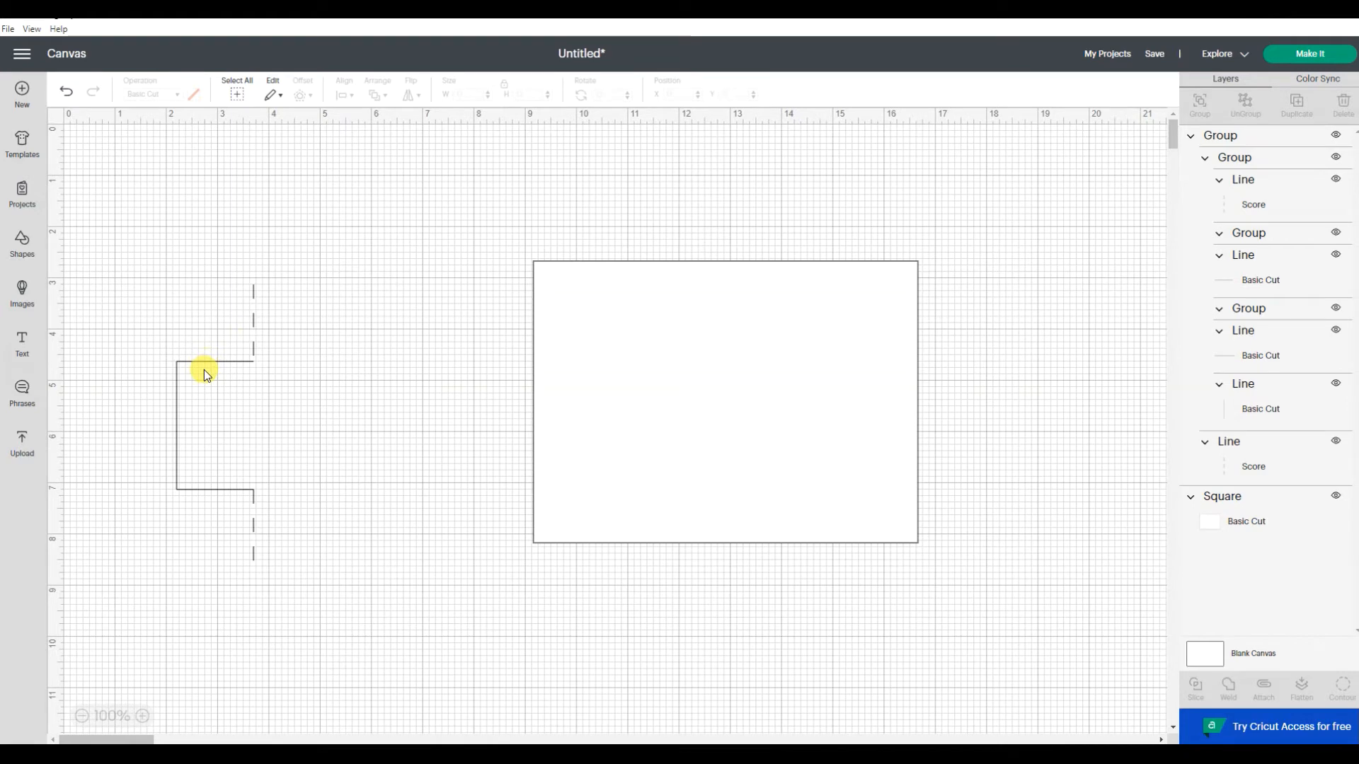
click(237, 499)
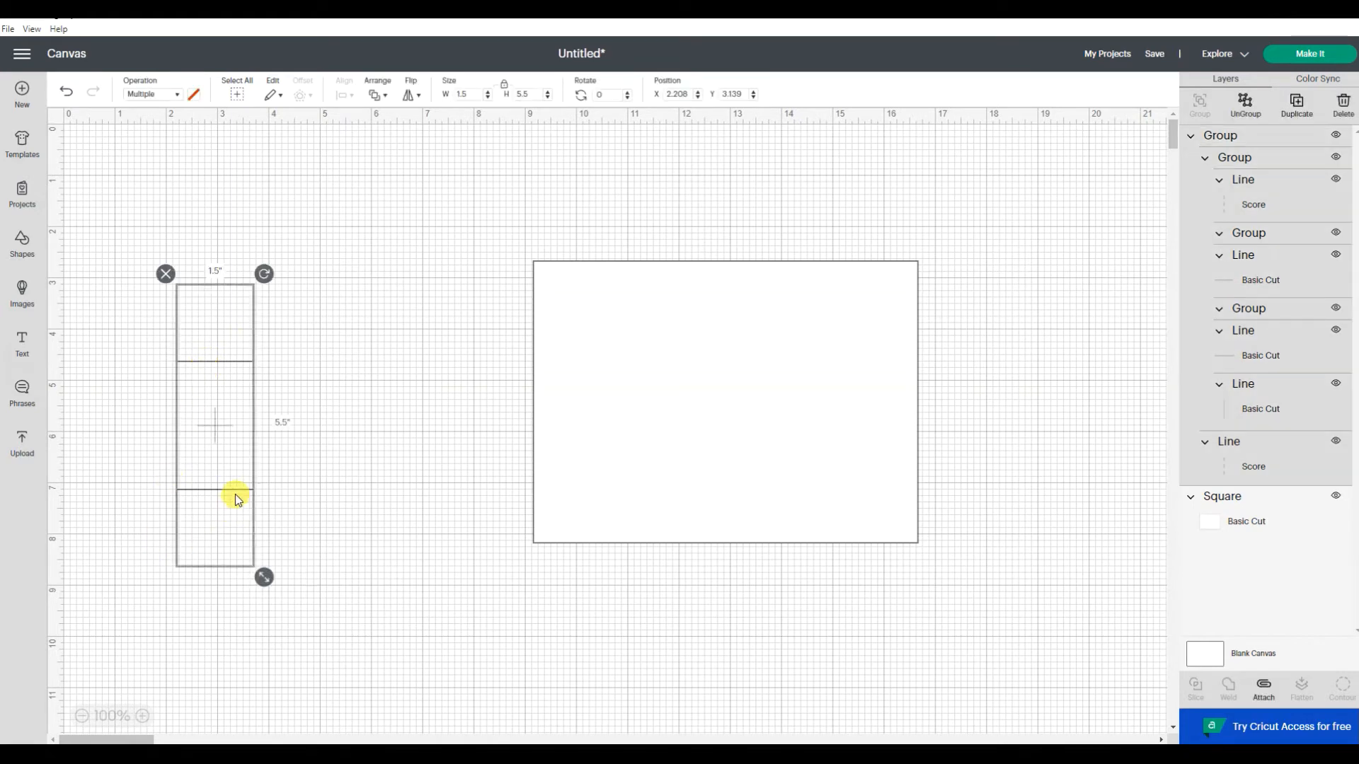
right_click(237, 499)
click(269, 436)
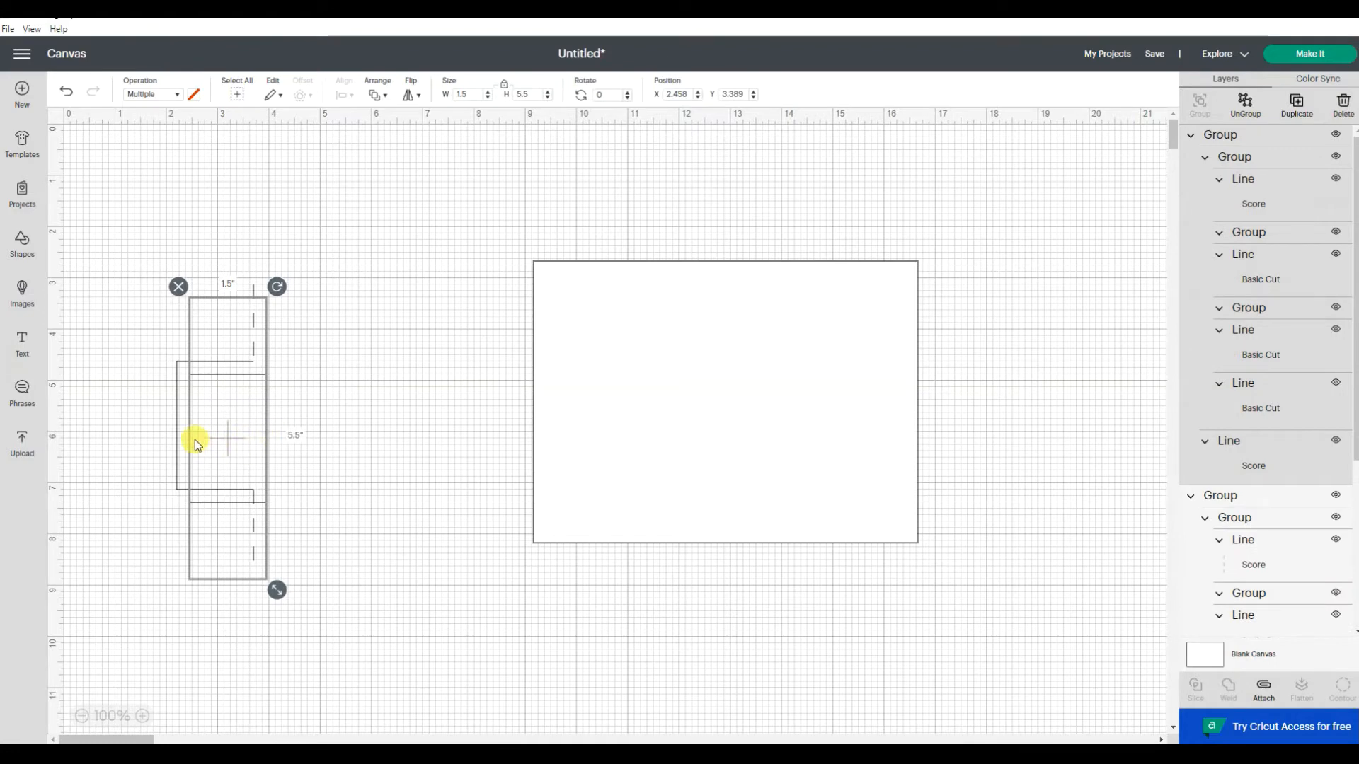
drag(194, 439, 329, 433)
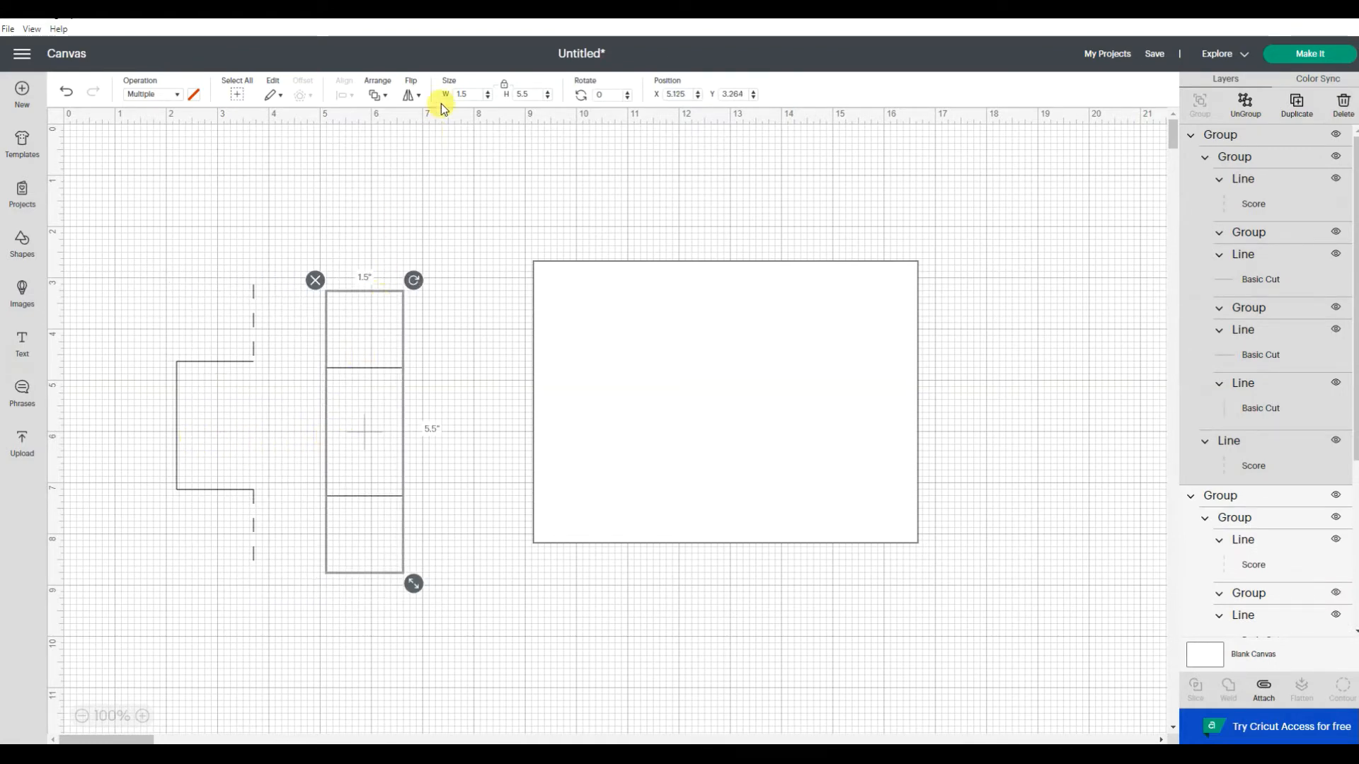
Flip the copied bracket group horizontally and deselect it
click(410, 95)
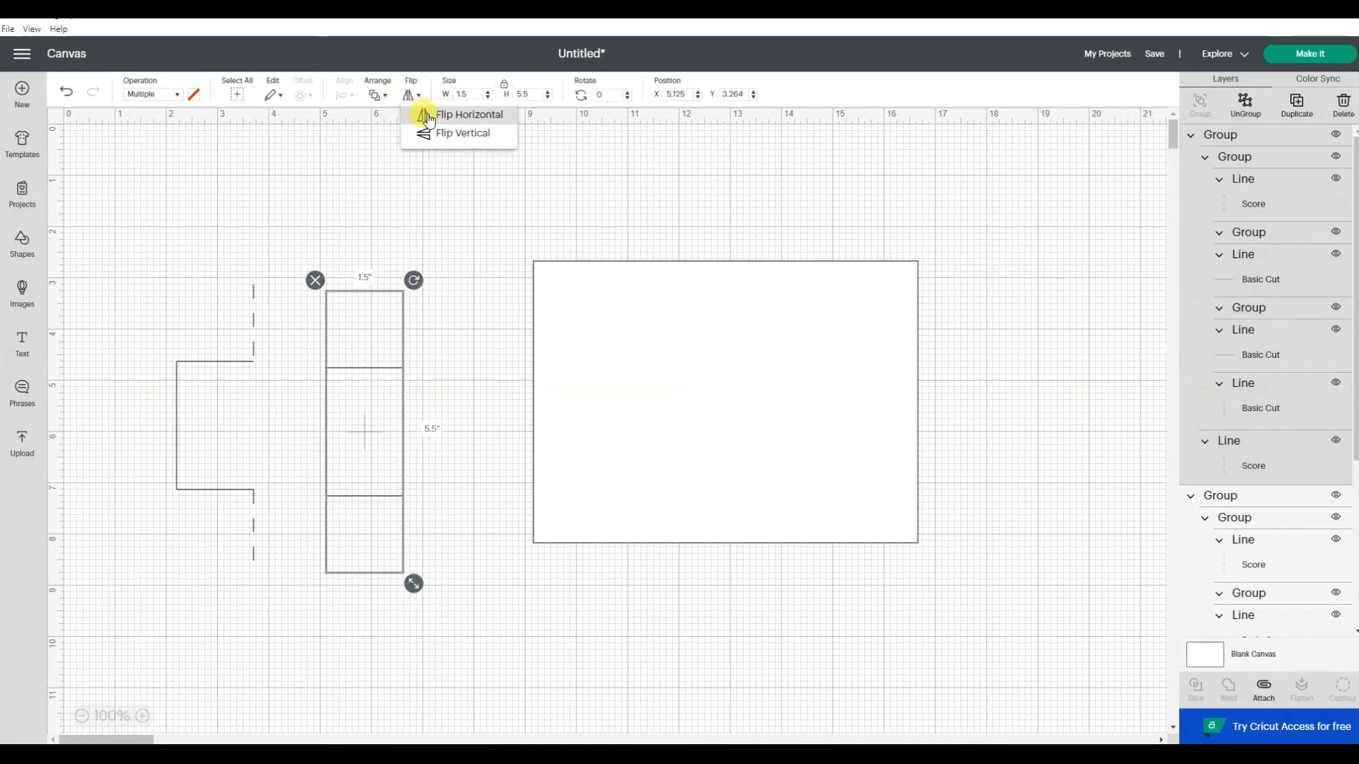
click(428, 116)
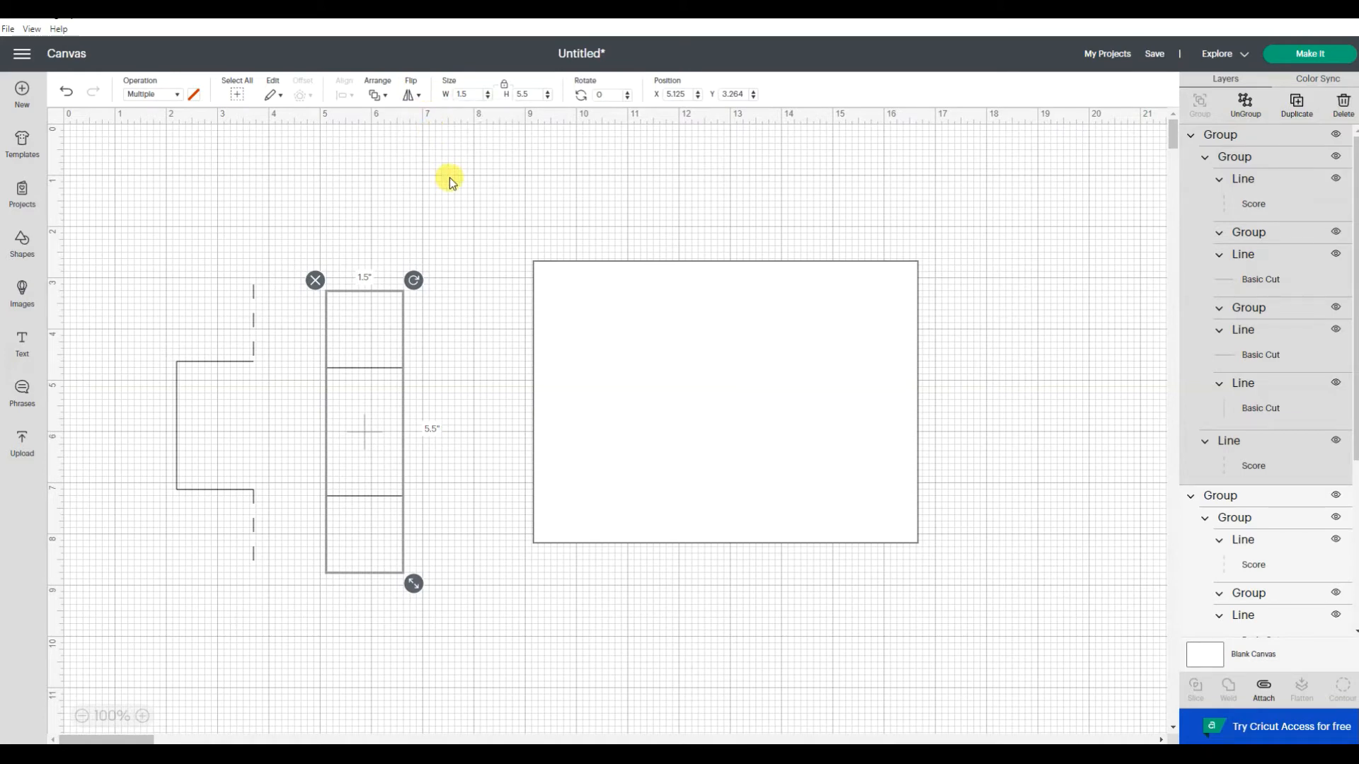
click(476, 203)
Select the flipped bracket's upper horizontal cut line and check the matching length on the online template
click(367, 379)
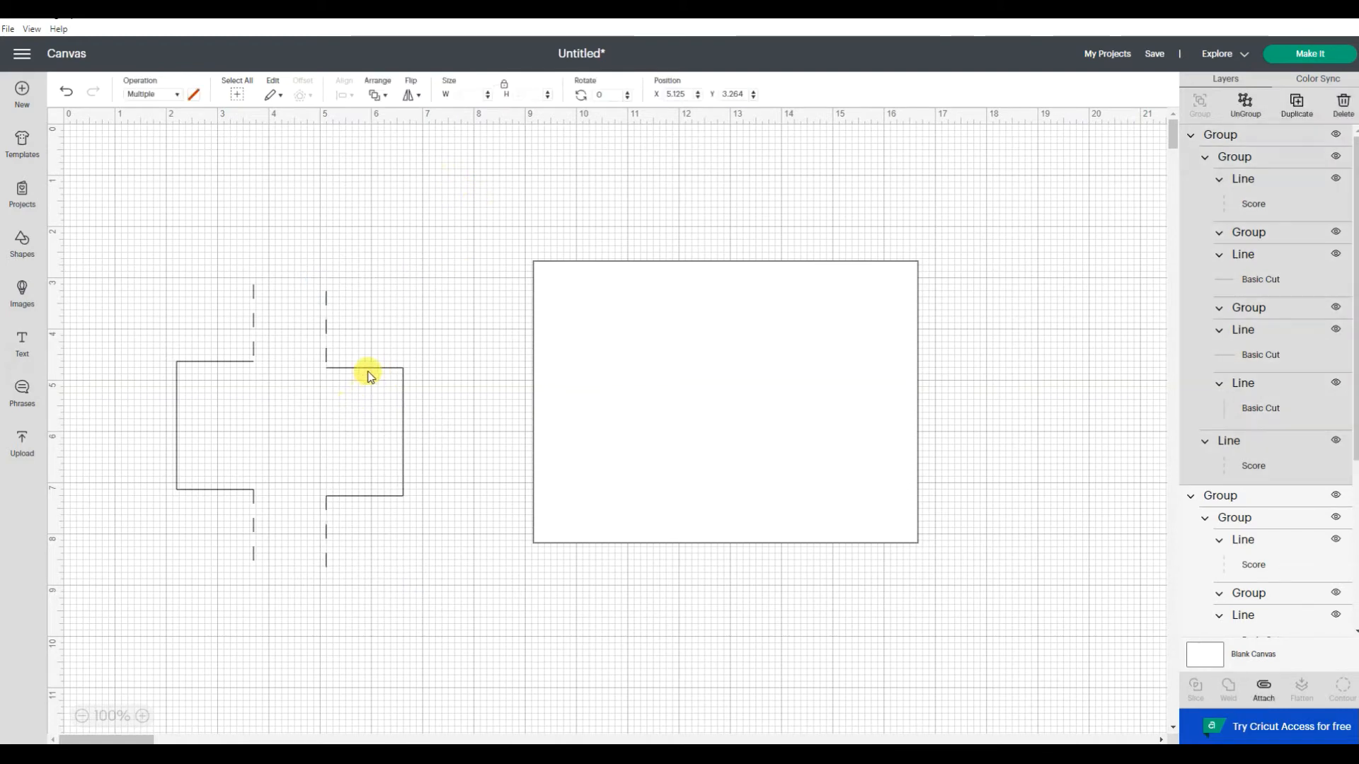
click(1249, 276)
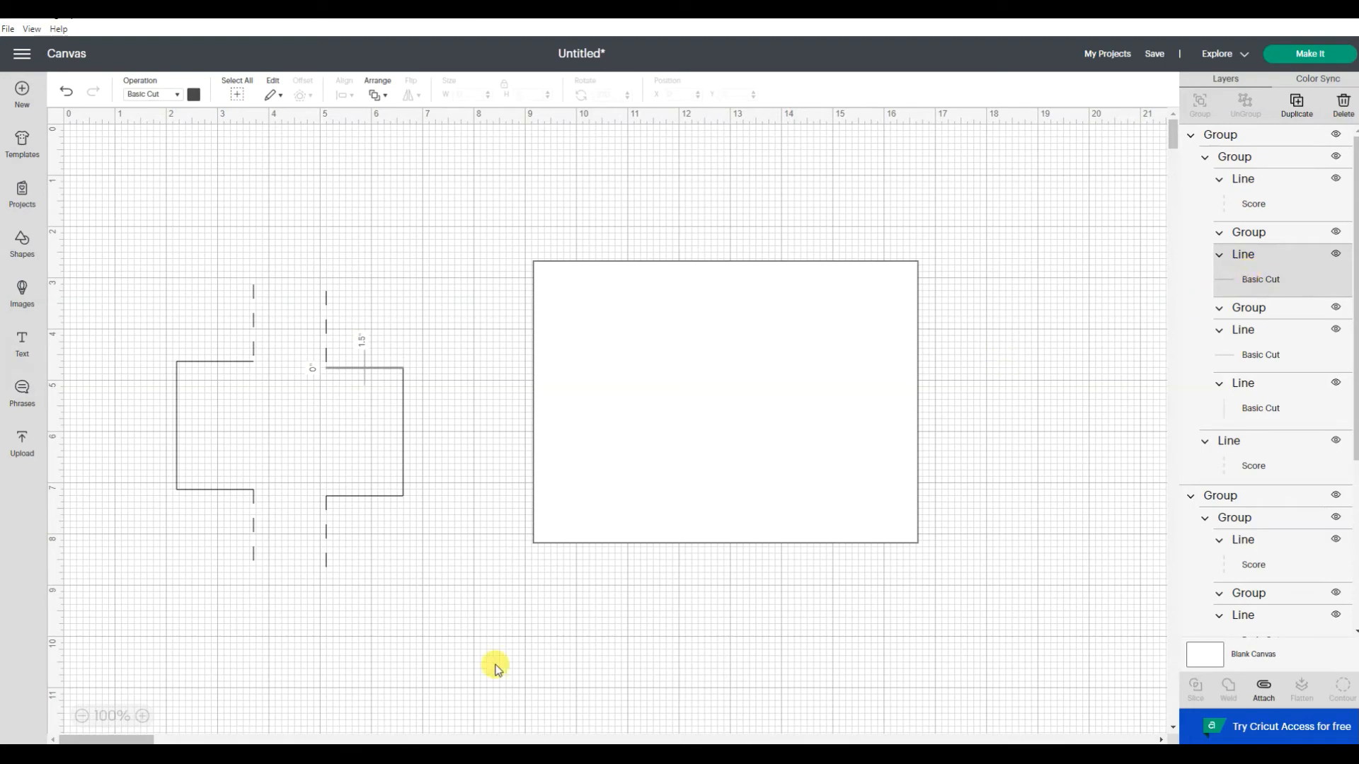
click(366, 755)
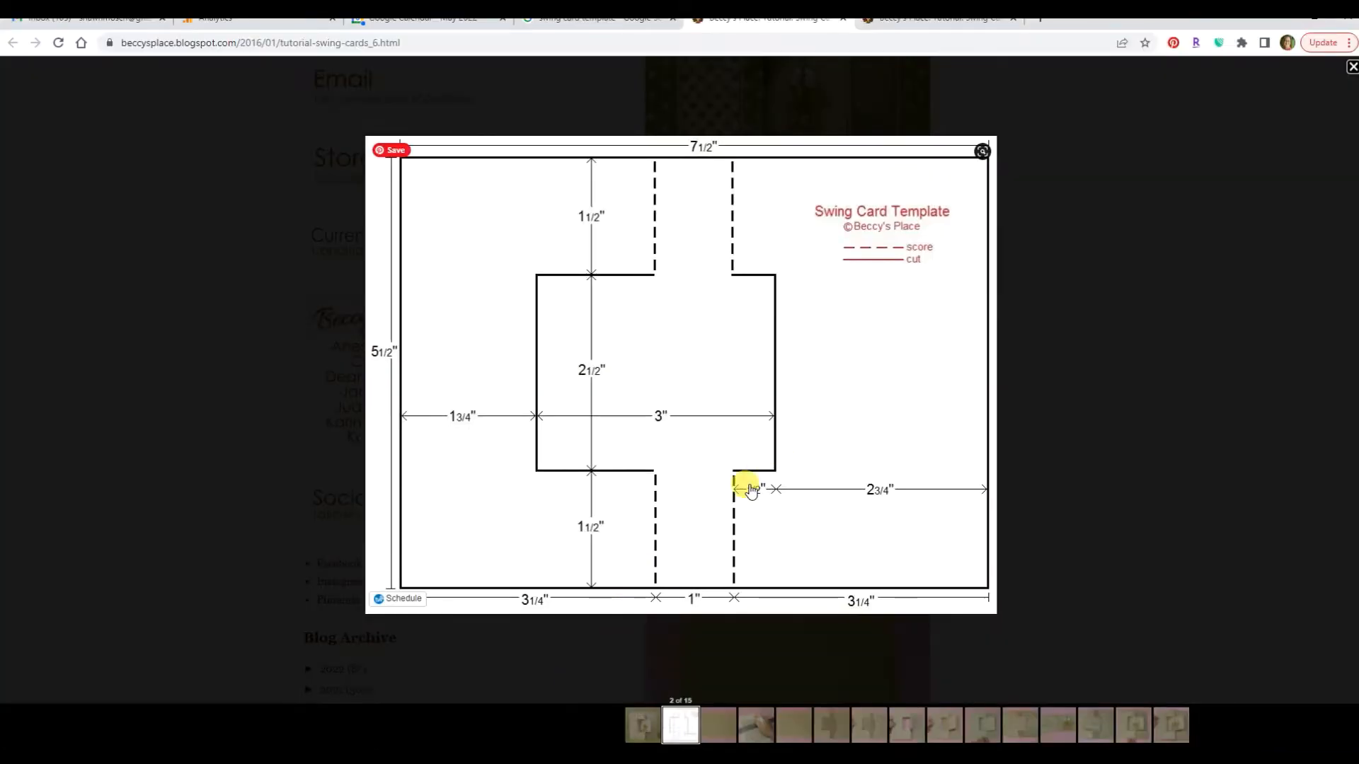
click(665, 755)
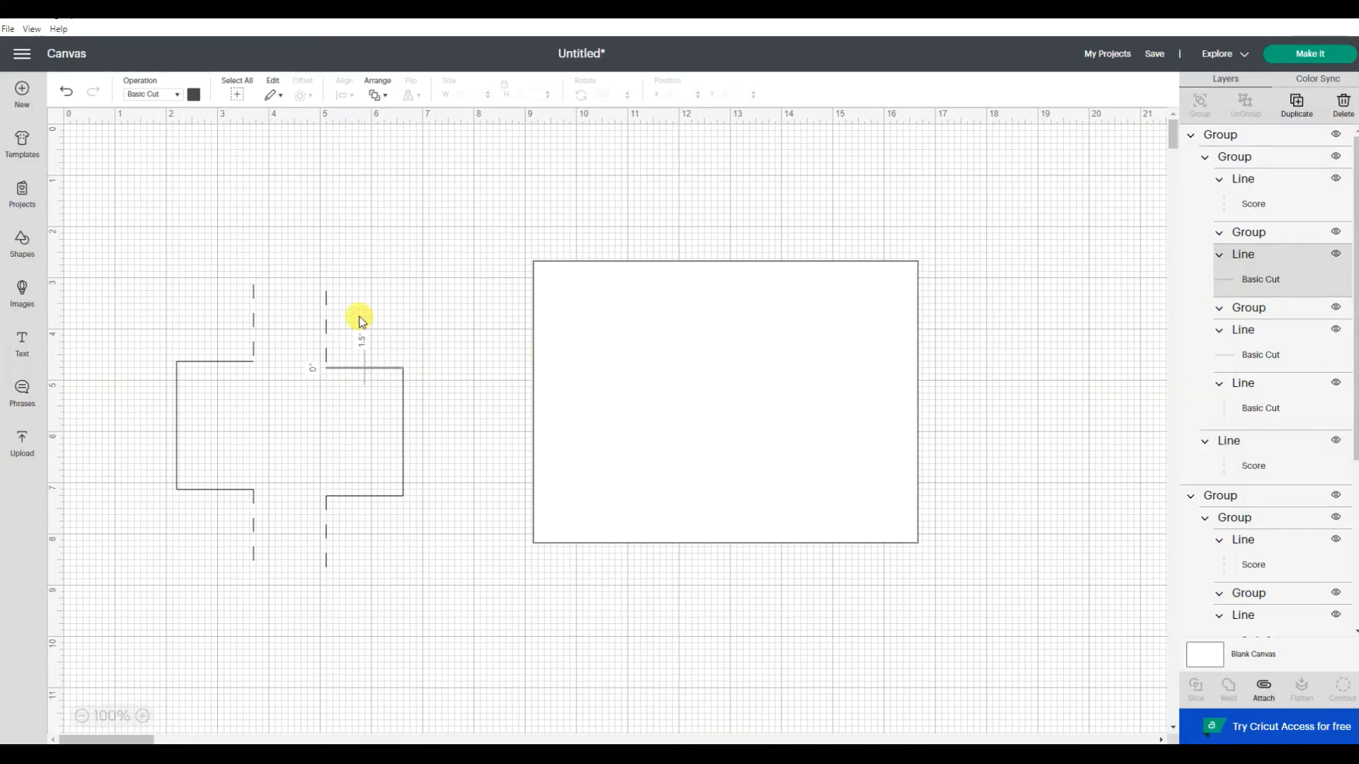
Ungroup the flipped copy level by level until its score lines and upper horizontal cut line are separate objects
drag(442, 579, 481, 619)
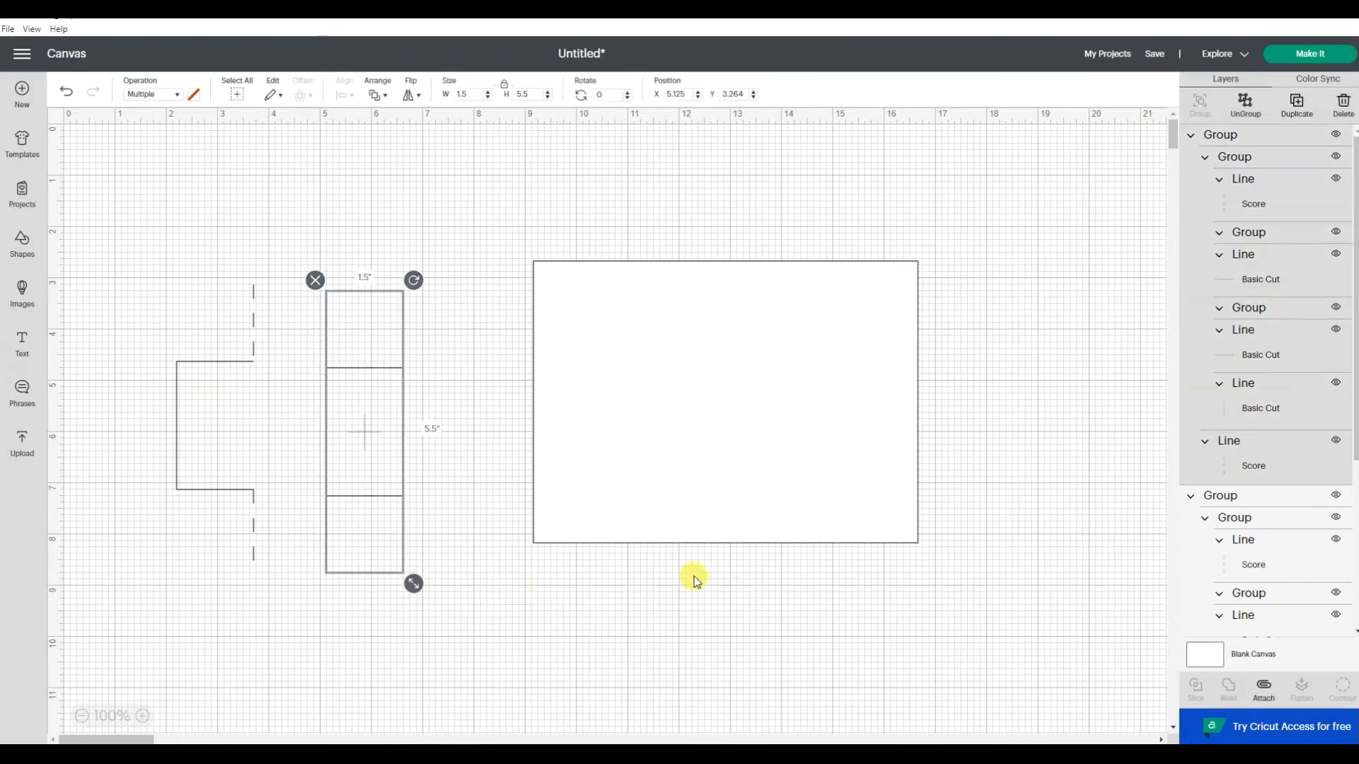
click(1244, 106)
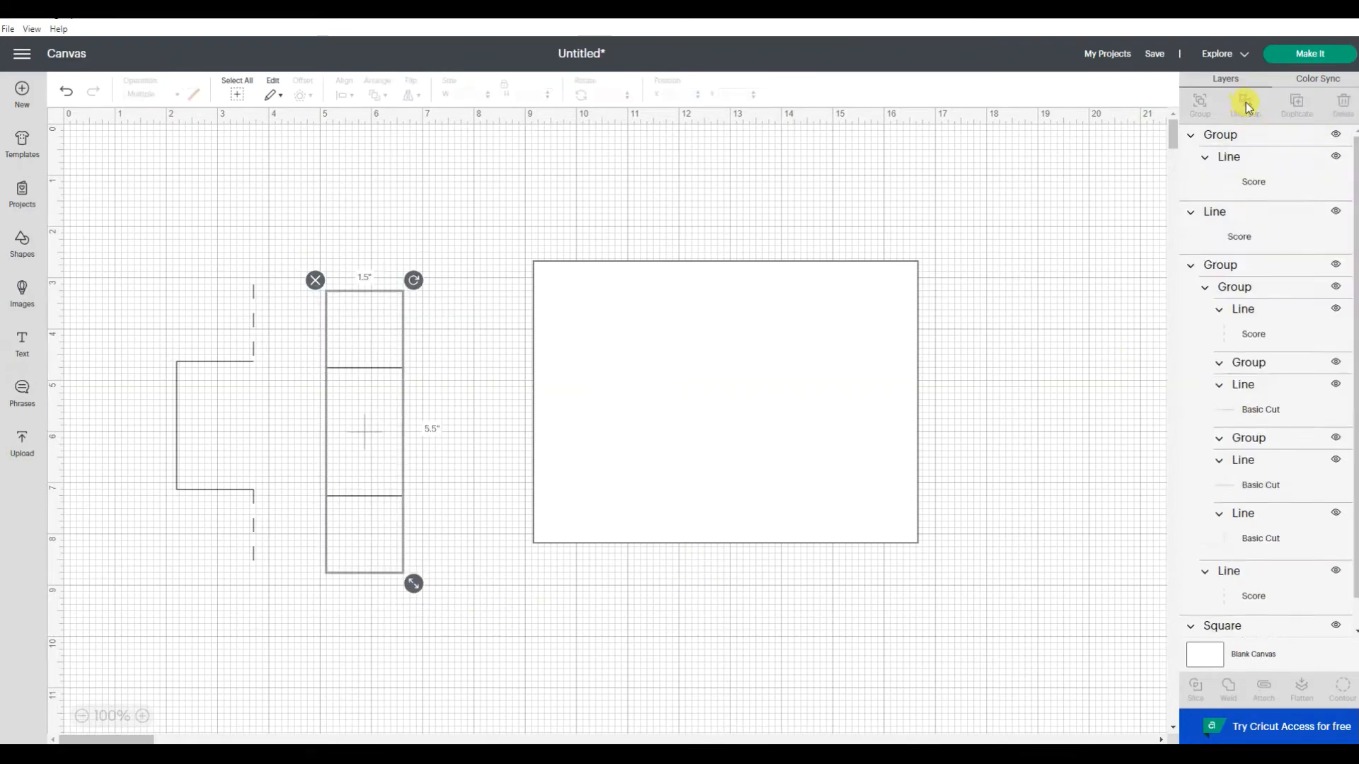
click(379, 372)
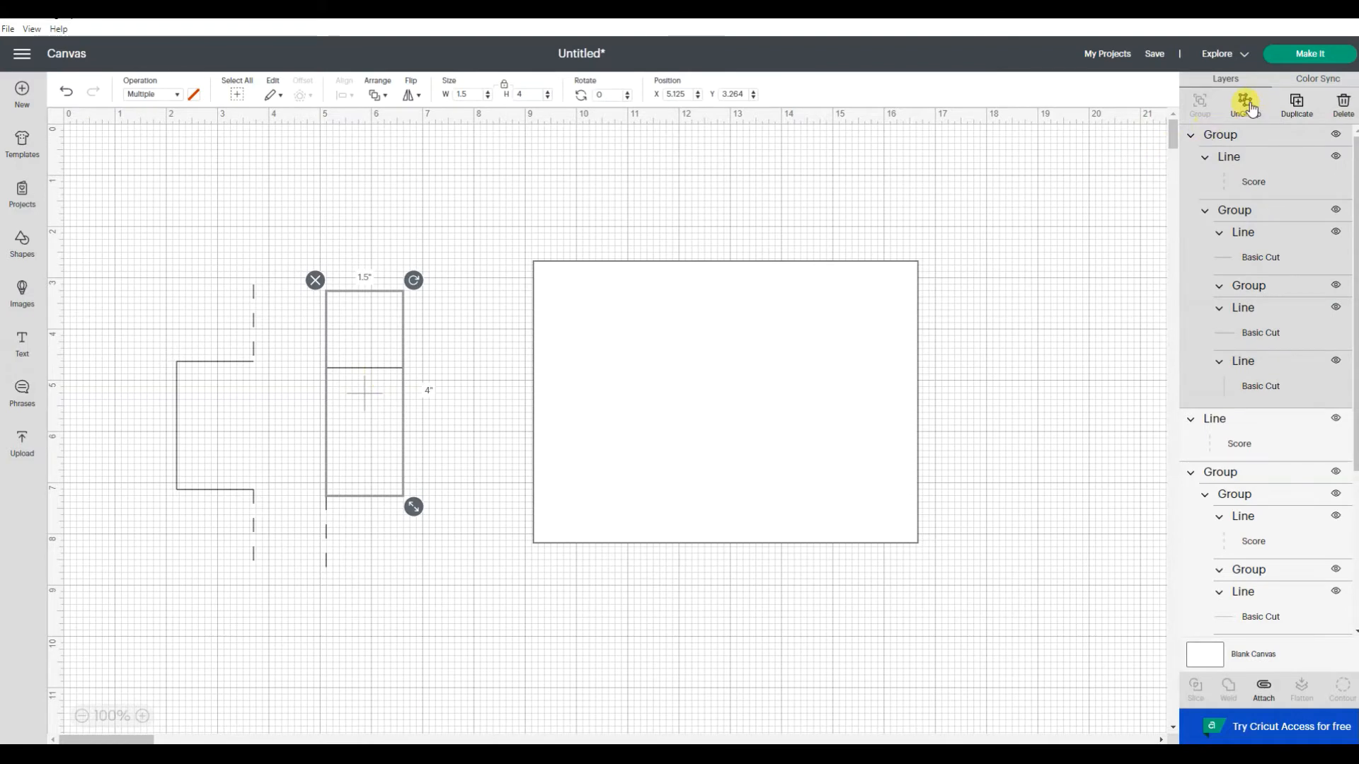
click(1247, 106)
click(366, 496)
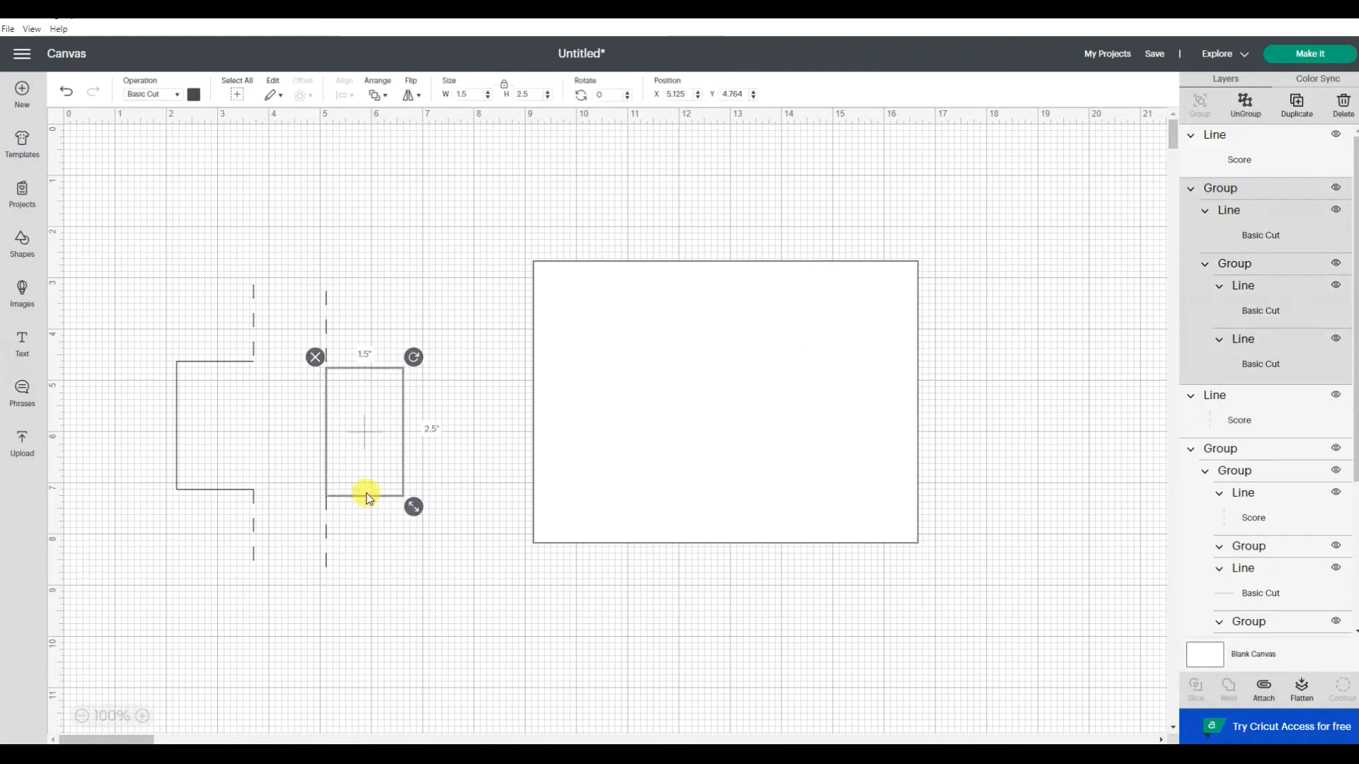
click(1244, 105)
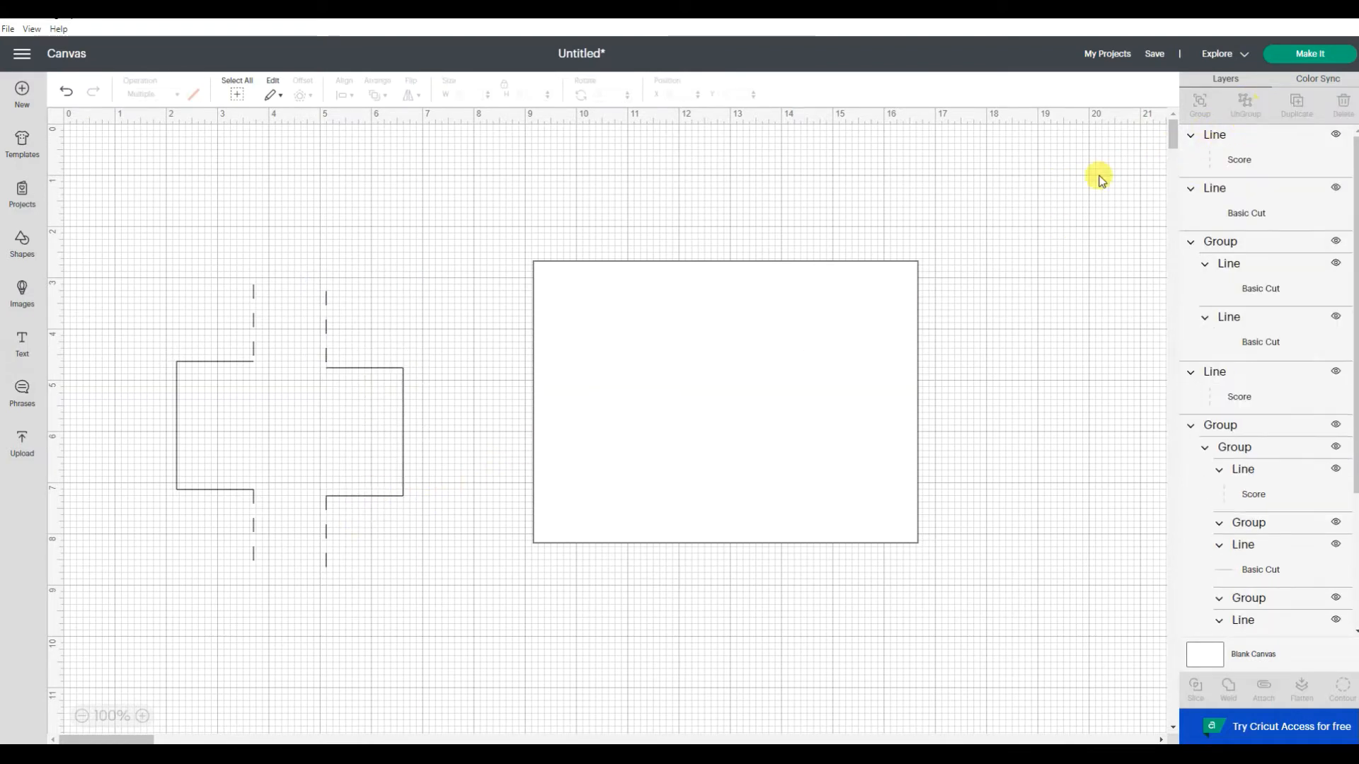
Set the length of the right bracket's upper horizontal cut line to 0.5 inches
click(379, 369)
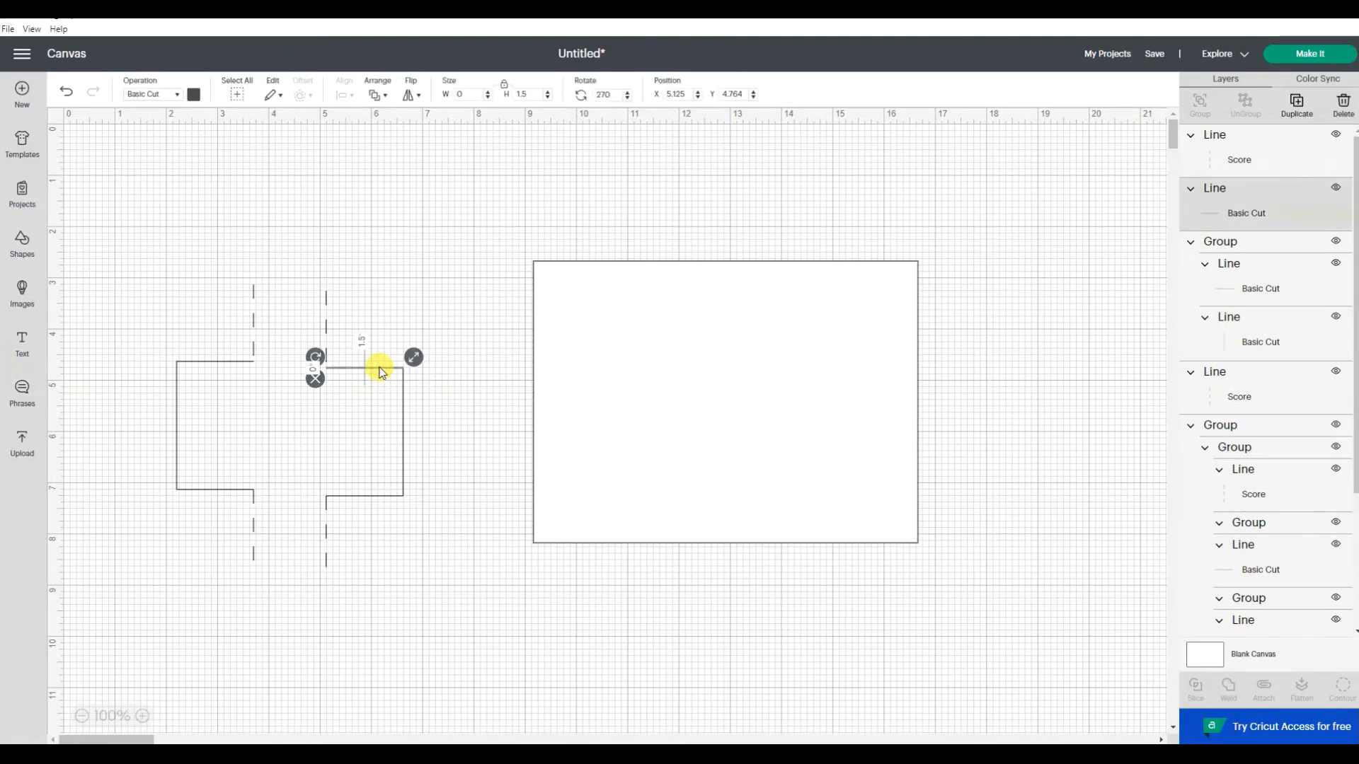
click(529, 95)
text(.5)
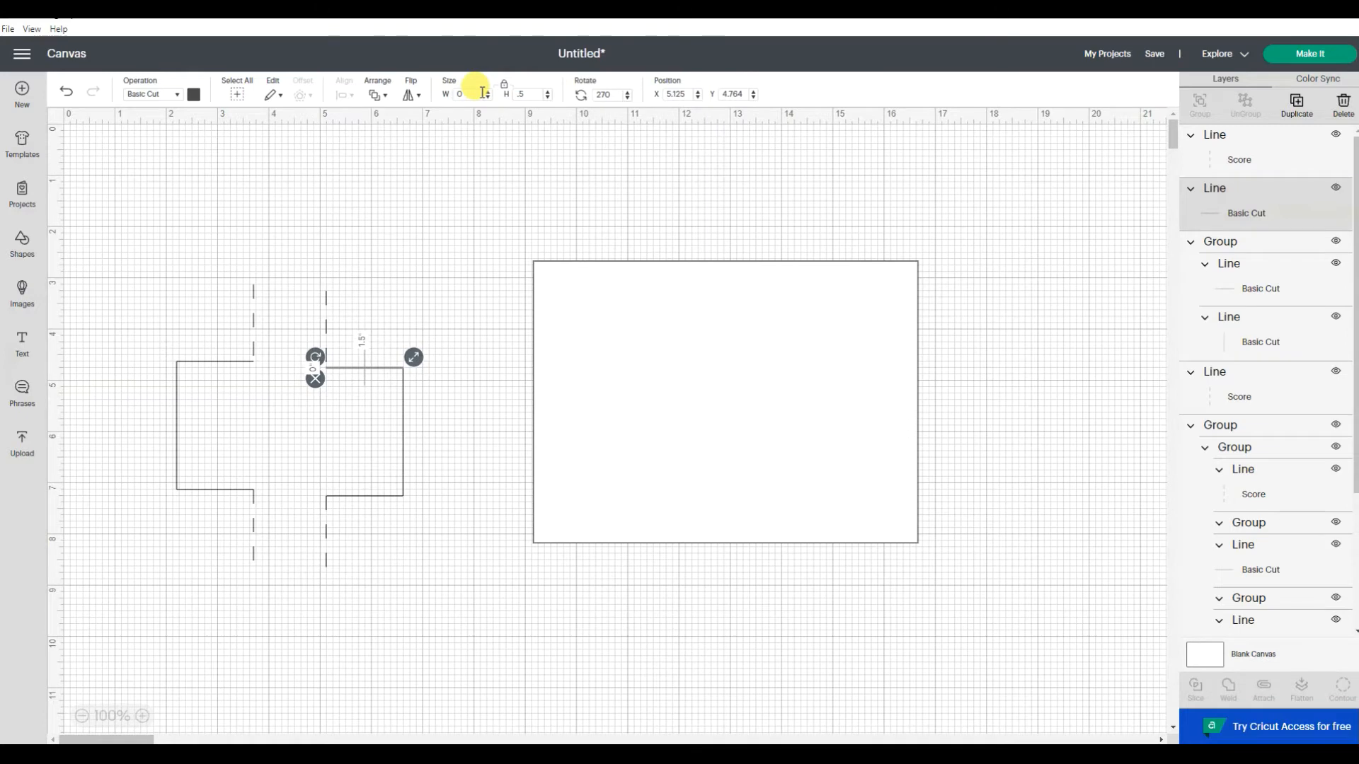
key(Return)
click(485, 198)
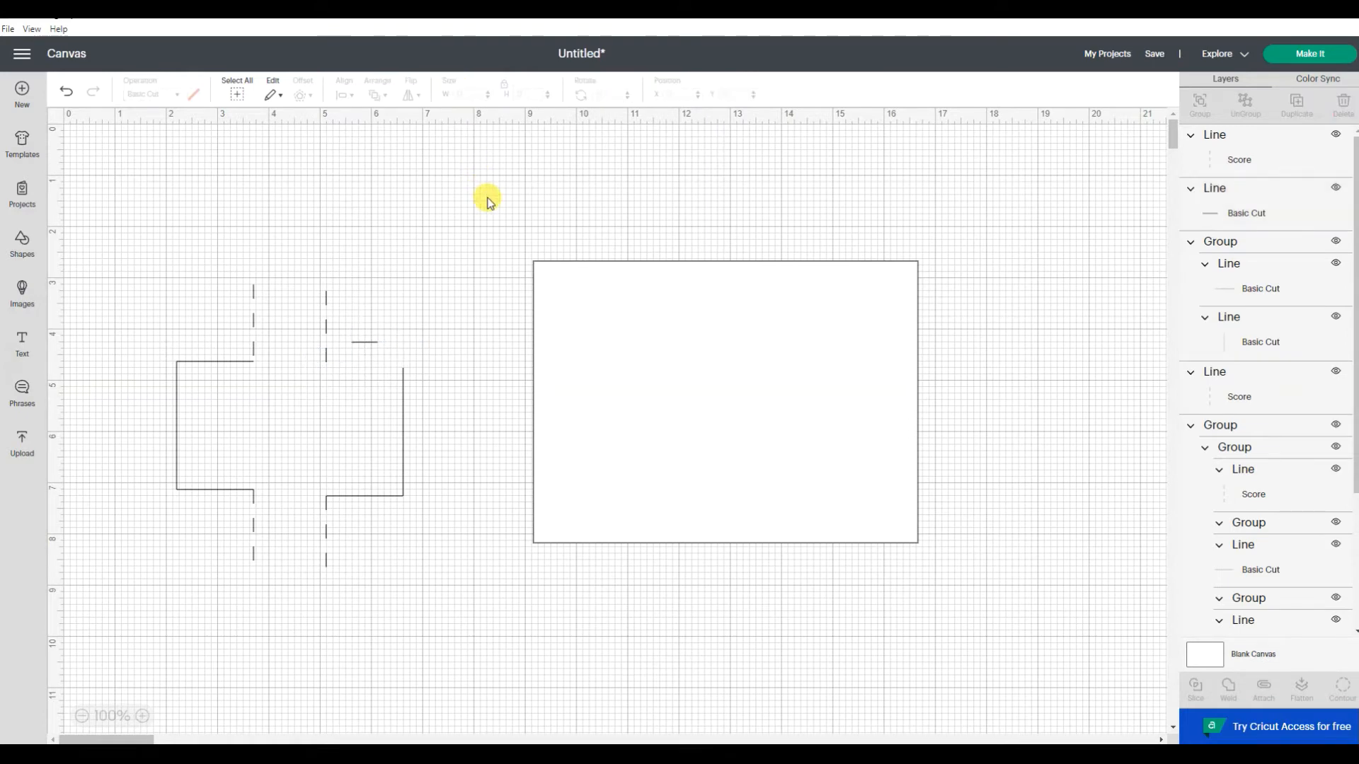
Ungroup the right bracket's two remaining cut lines and select the lower horizontal one
click(365, 496)
click(365, 501)
click(405, 452)
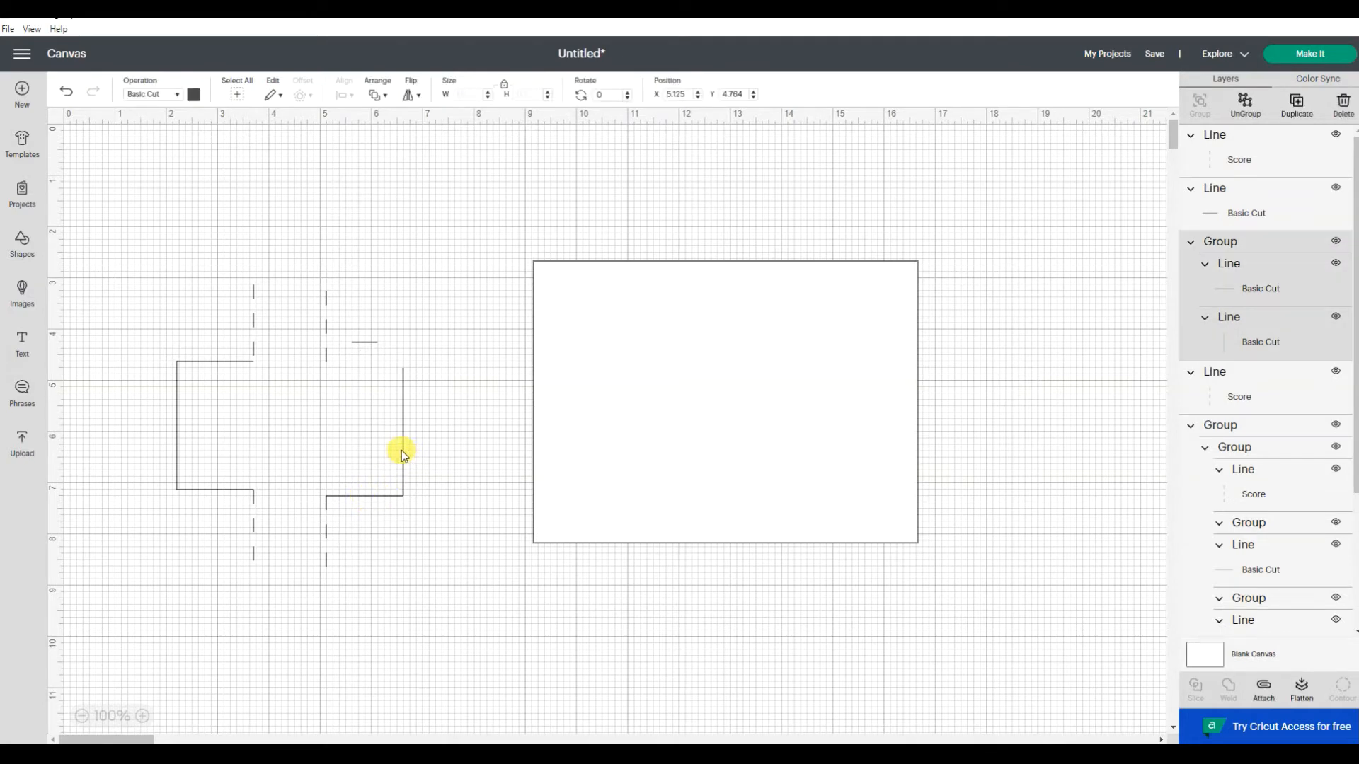
click(1247, 108)
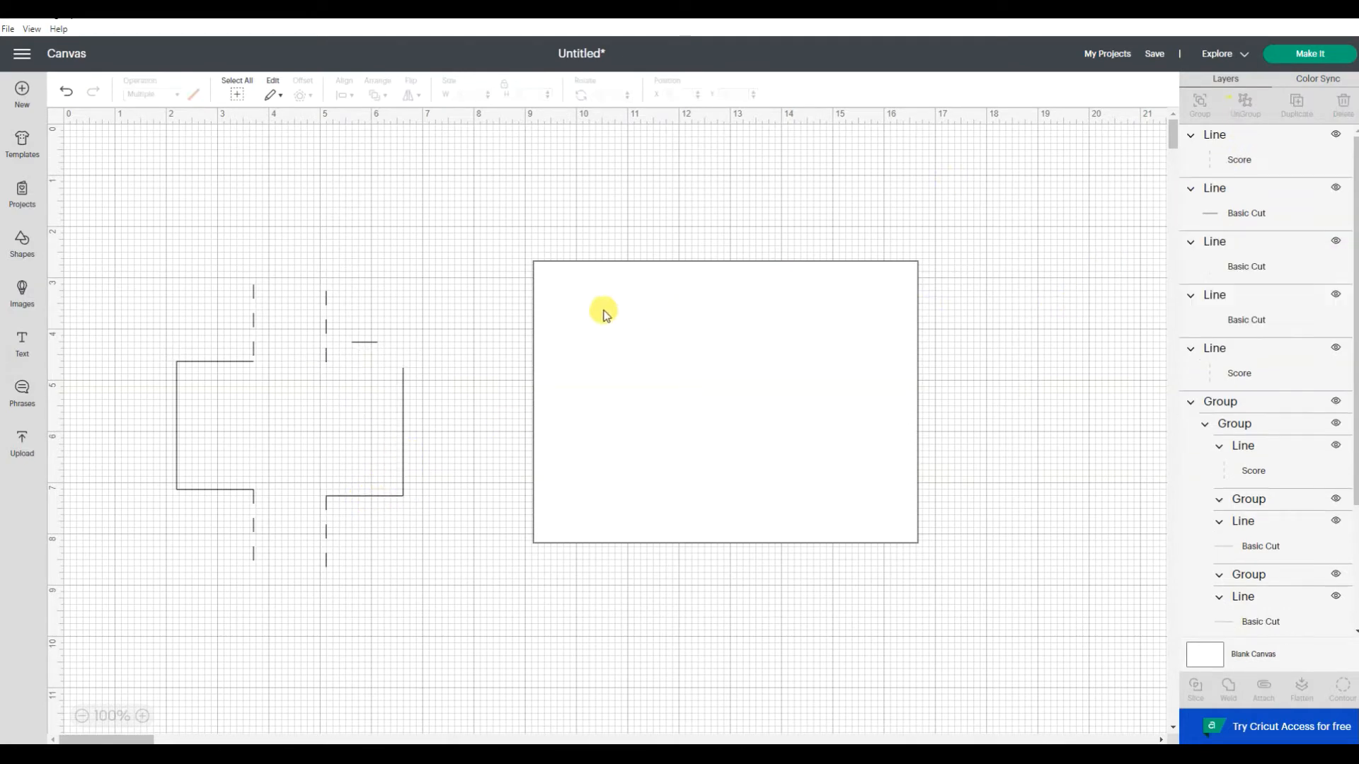
click(360, 498)
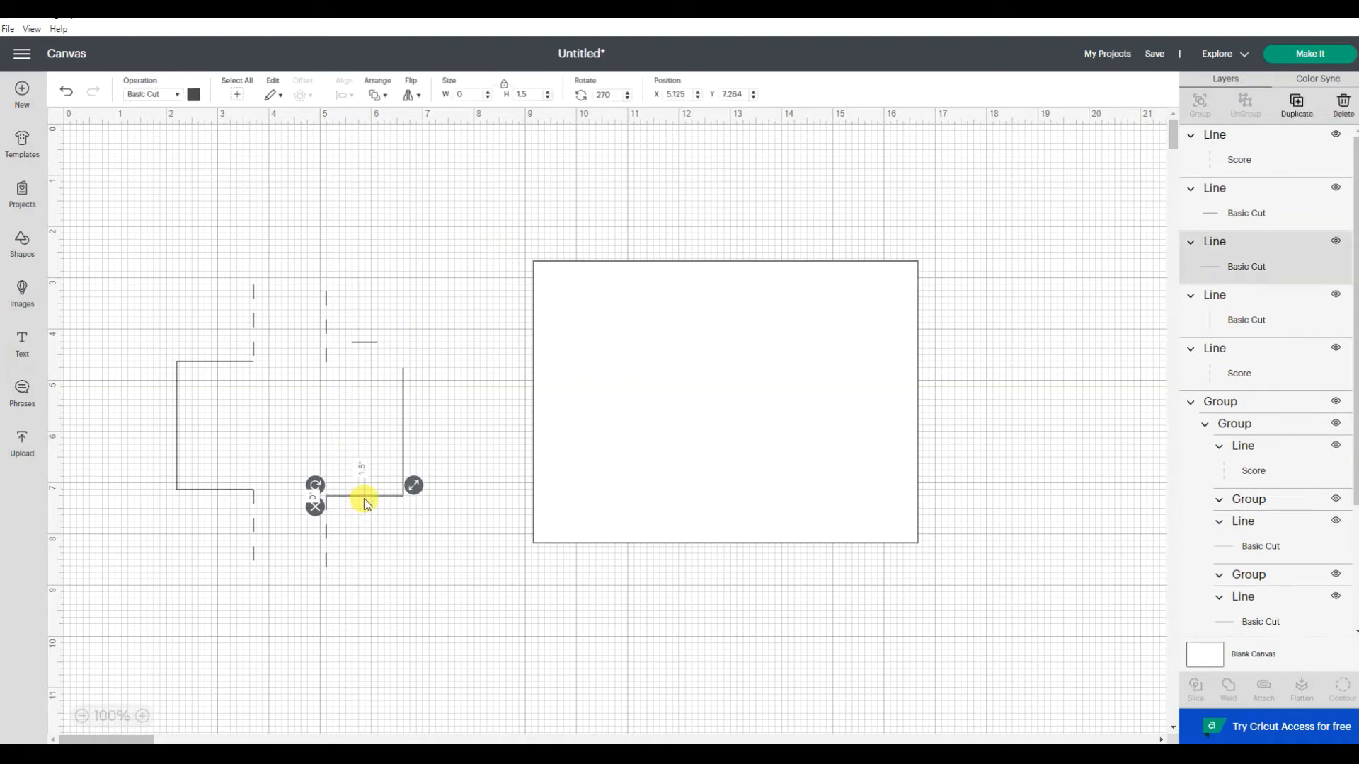
Set the length of the right bracket's lower horizontal cut line to 0.5 inches
click(528, 94)
key(BackSpace)
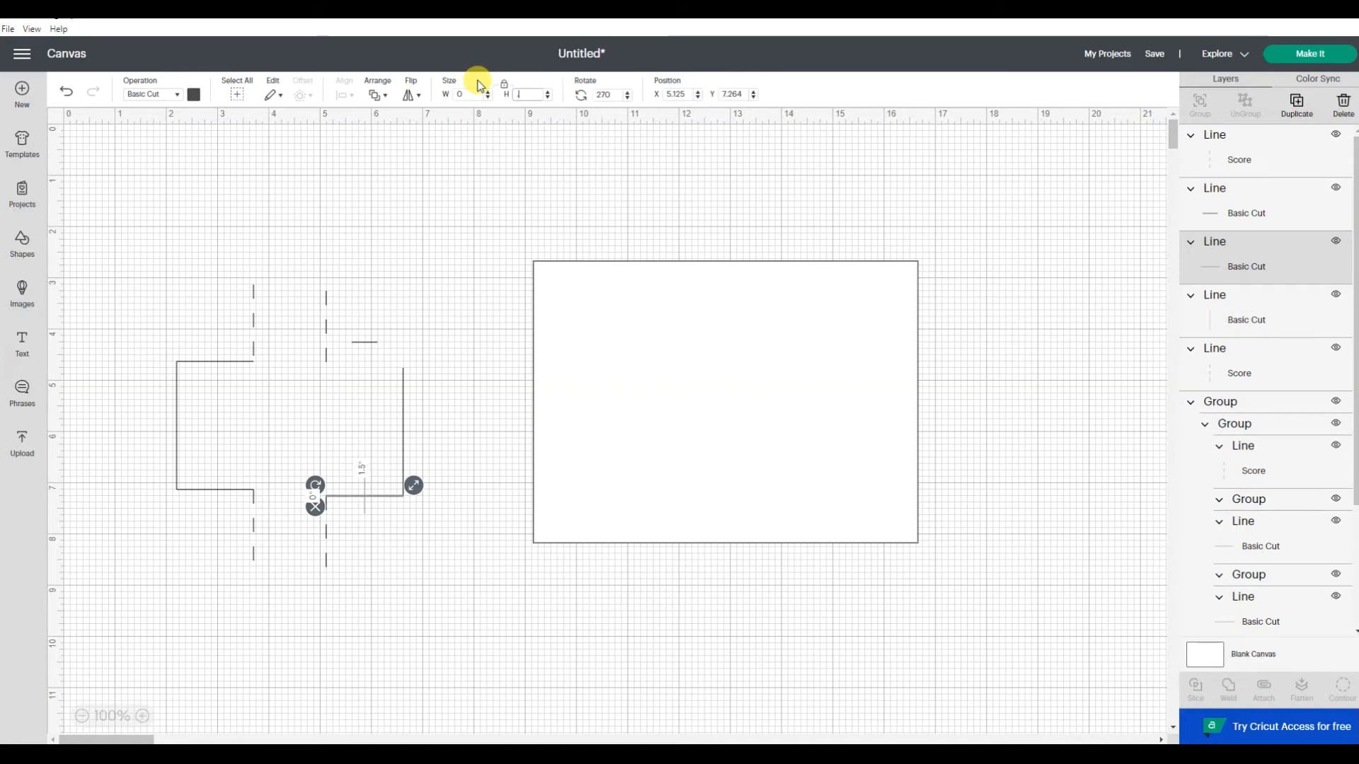
text(.5)
key(Return)
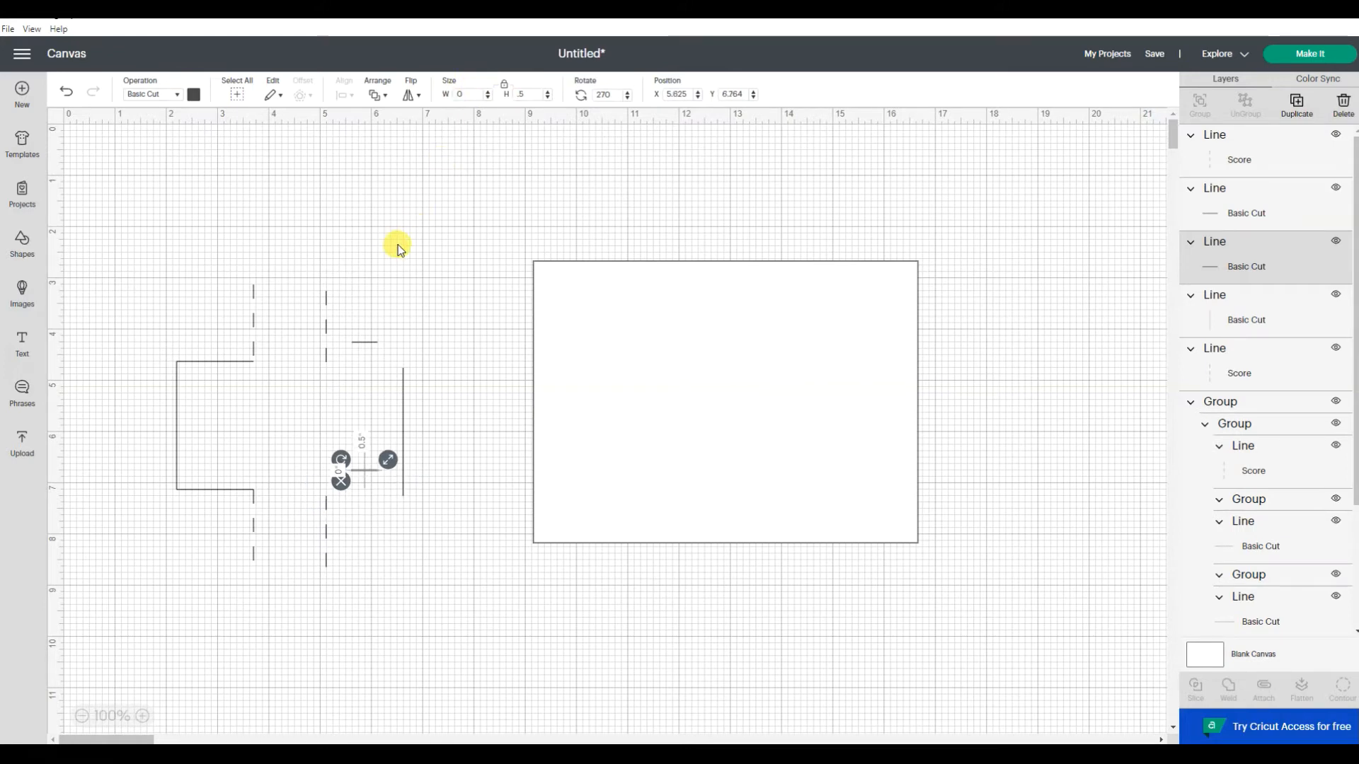
click(397, 246)
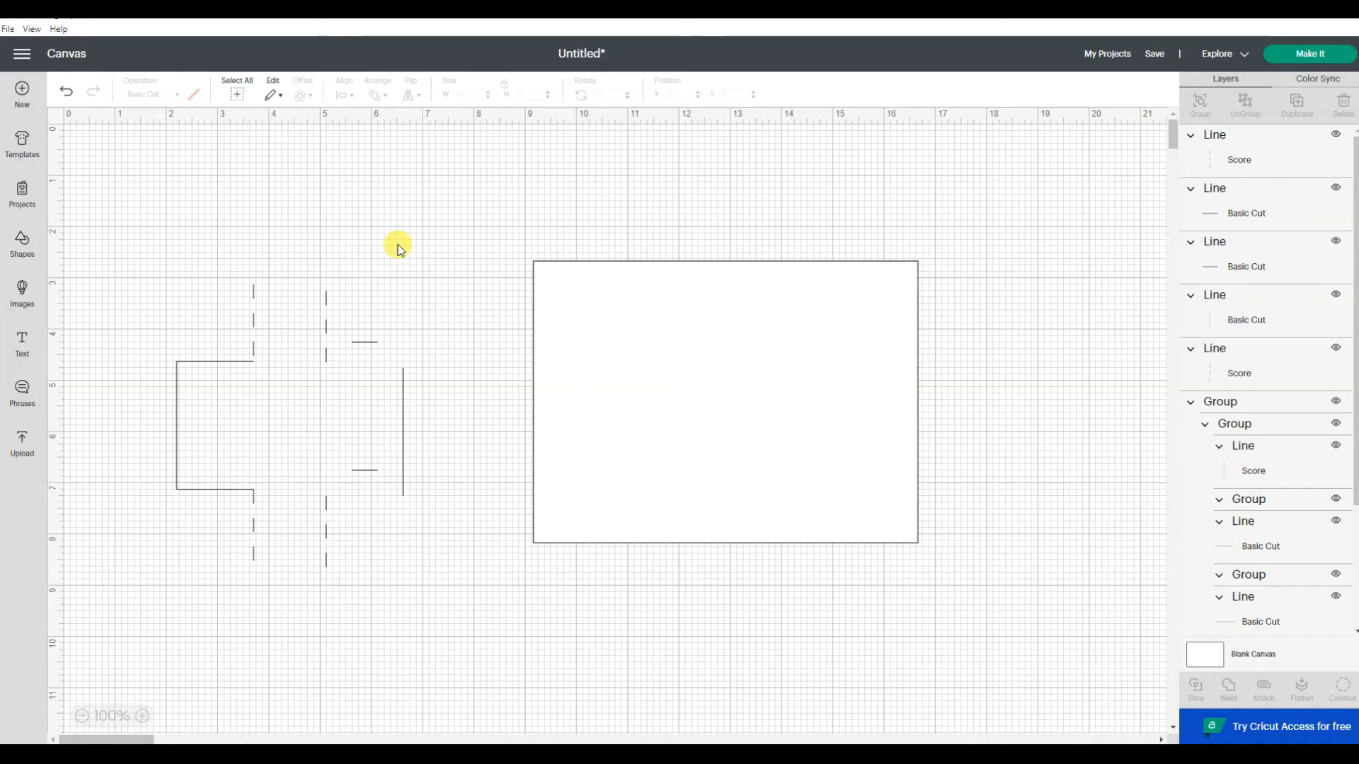
Align the upper 0.5-inch cut line and the right bracket's vertical cut line to the top and to the right
click(365, 343)
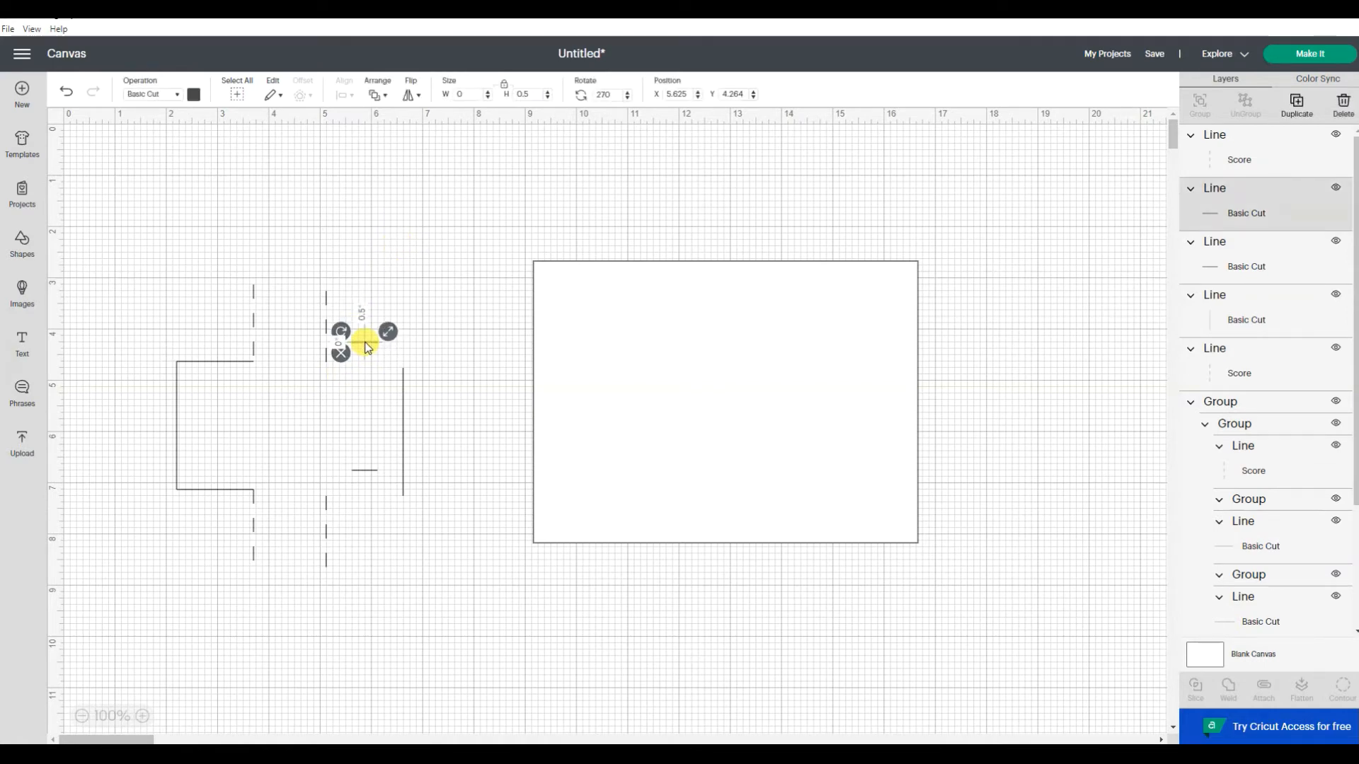
shift+click(405, 384)
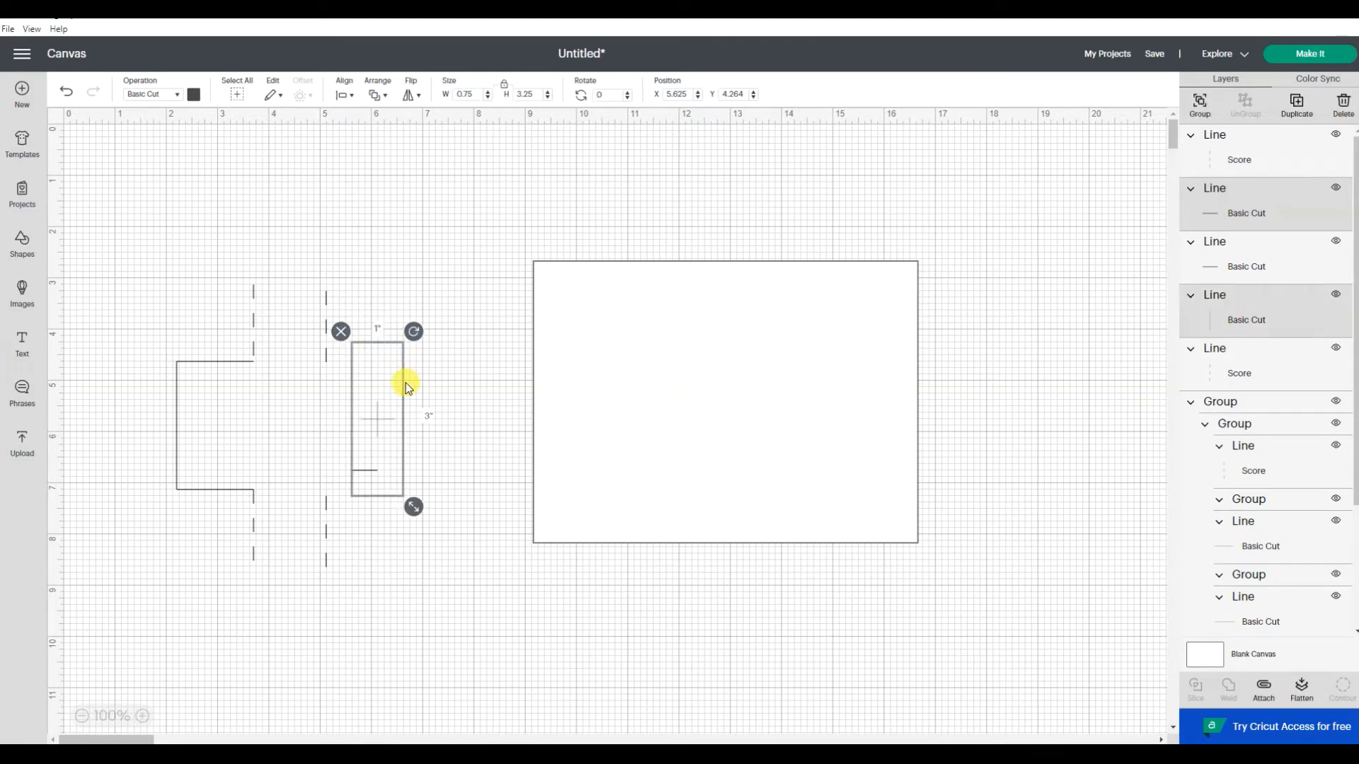
click(350, 95)
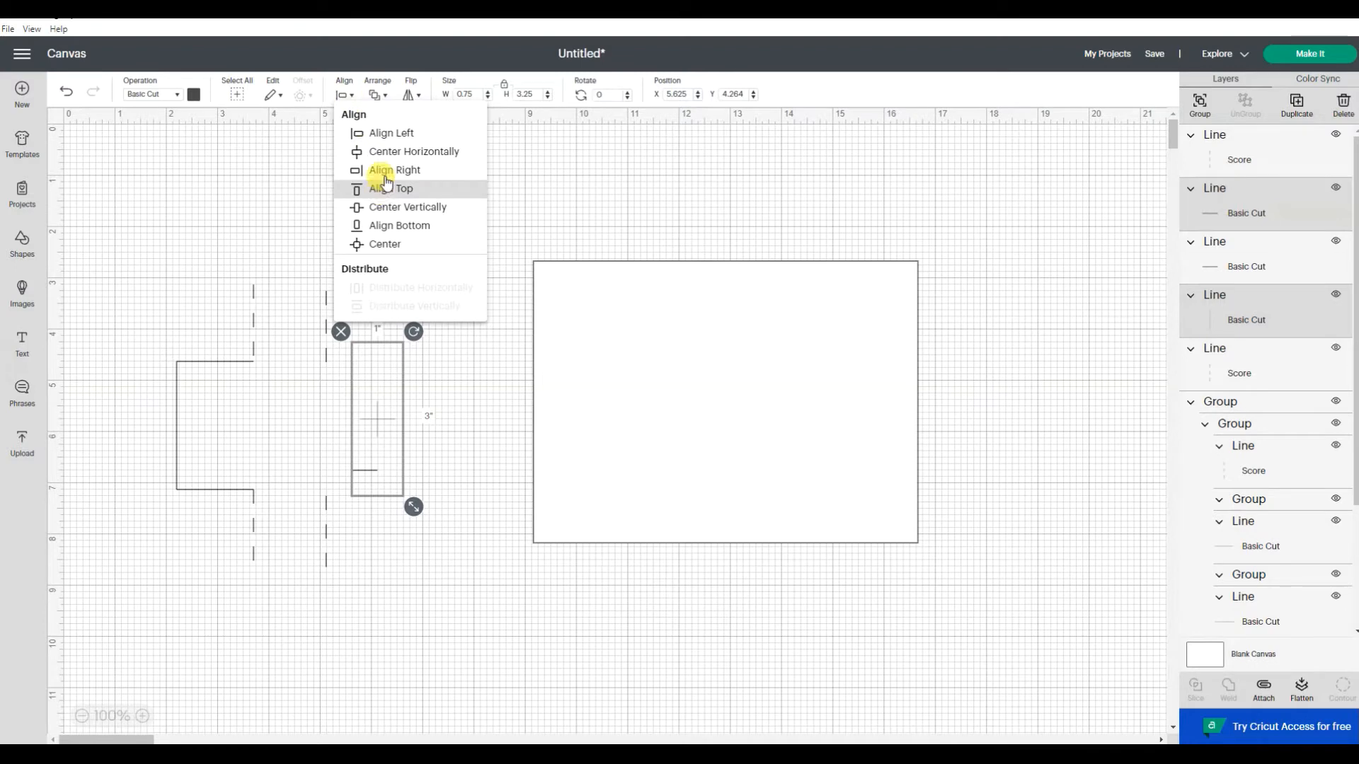
click(384, 190)
click(346, 94)
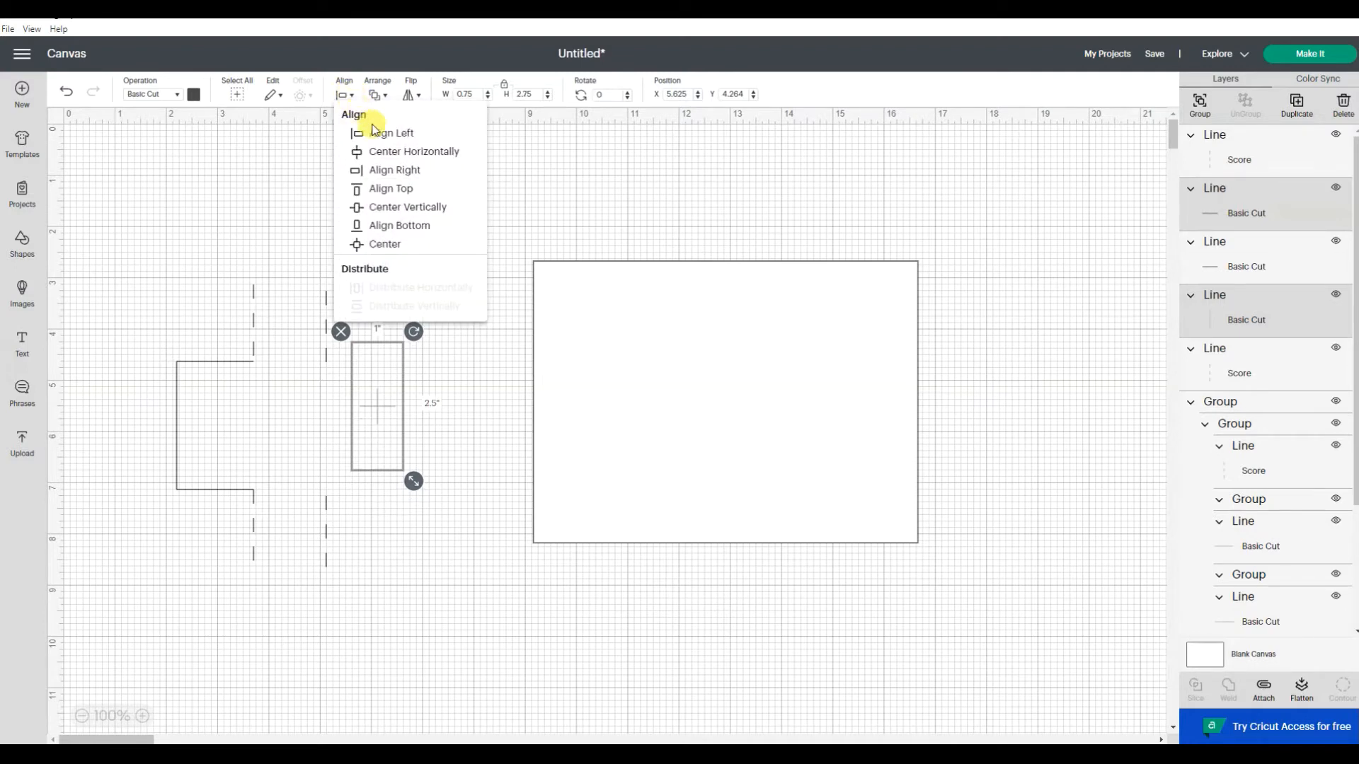
click(385, 170)
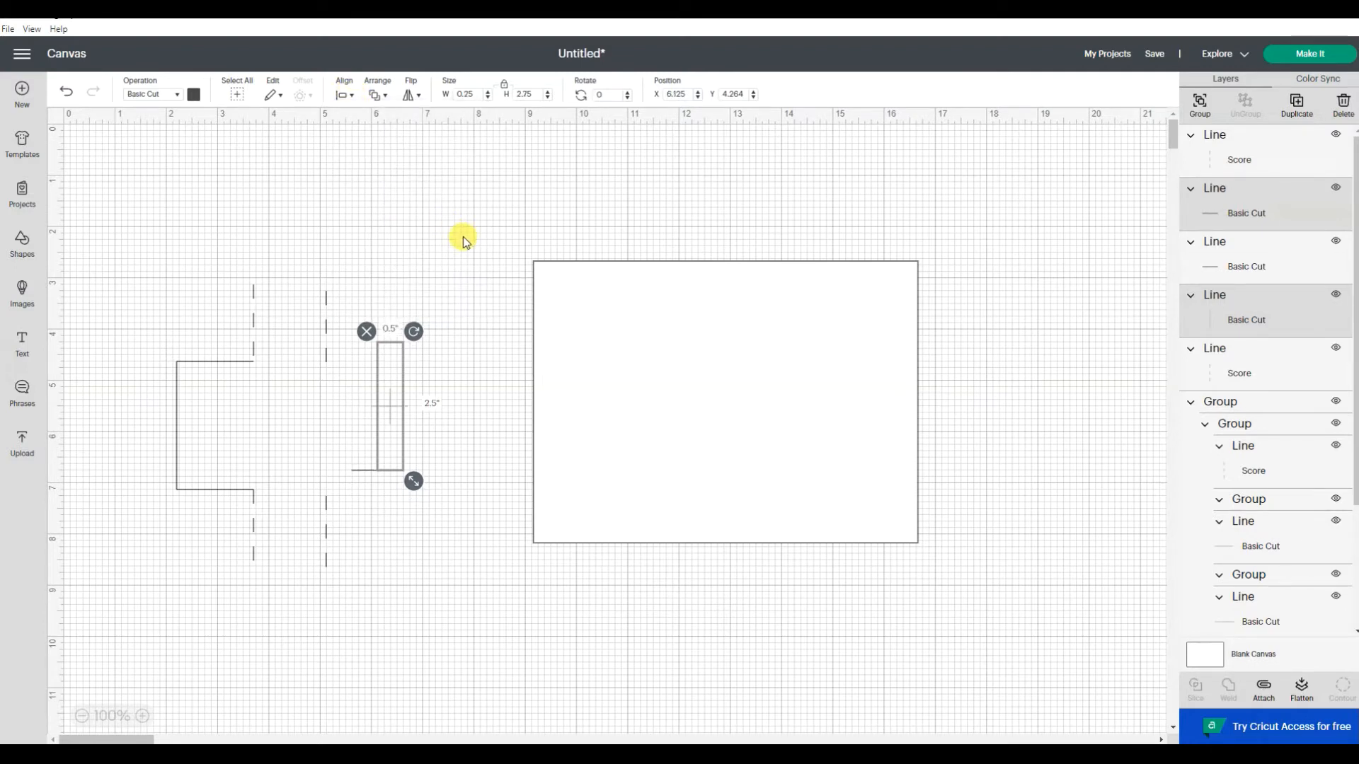
click(465, 241)
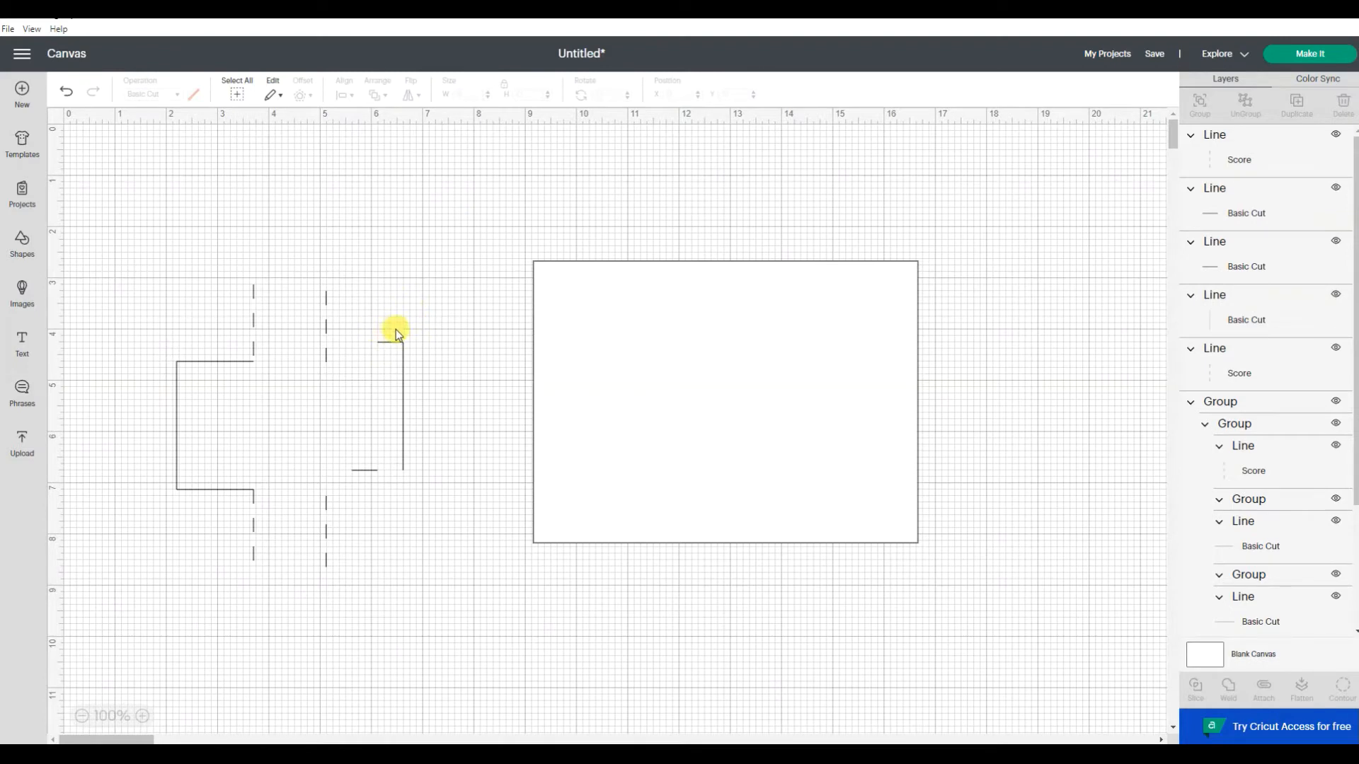
Group the right bracket's upper horizontal cut line with its vertical cut line
click(390, 346)
shift+click(402, 380)
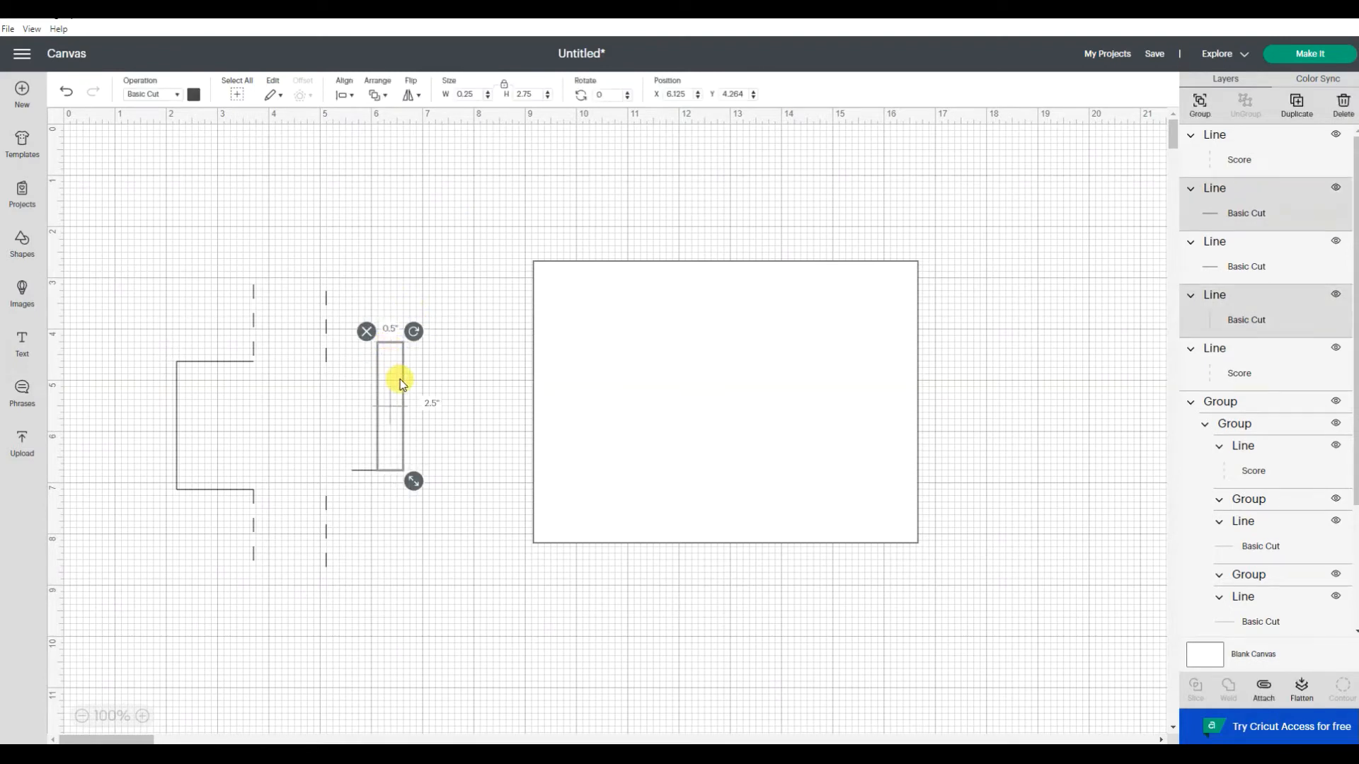
click(1200, 103)
click(387, 275)
Align the lower 0.5-inch cut line with the grouped corner to the bottom and right, and group them into one bracket
drag(421, 315, 361, 495)
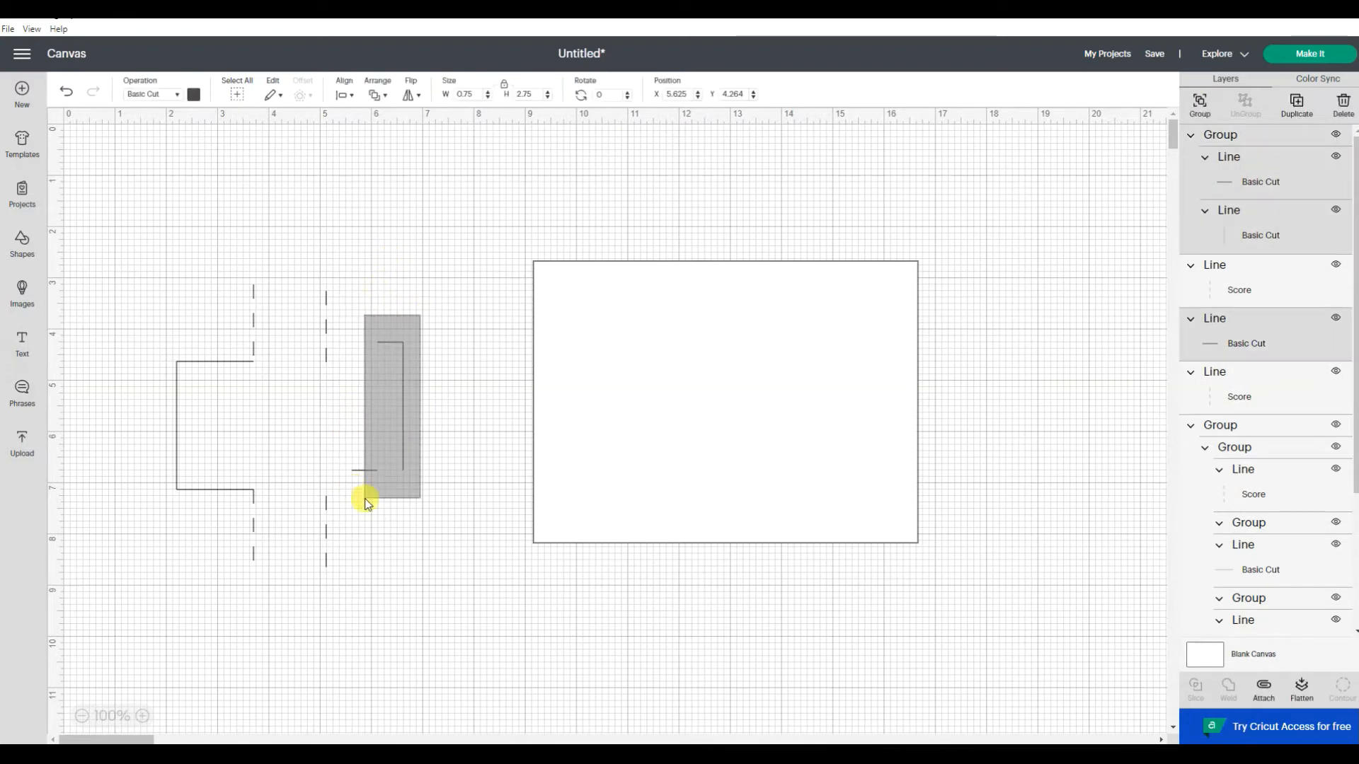
click(345, 94)
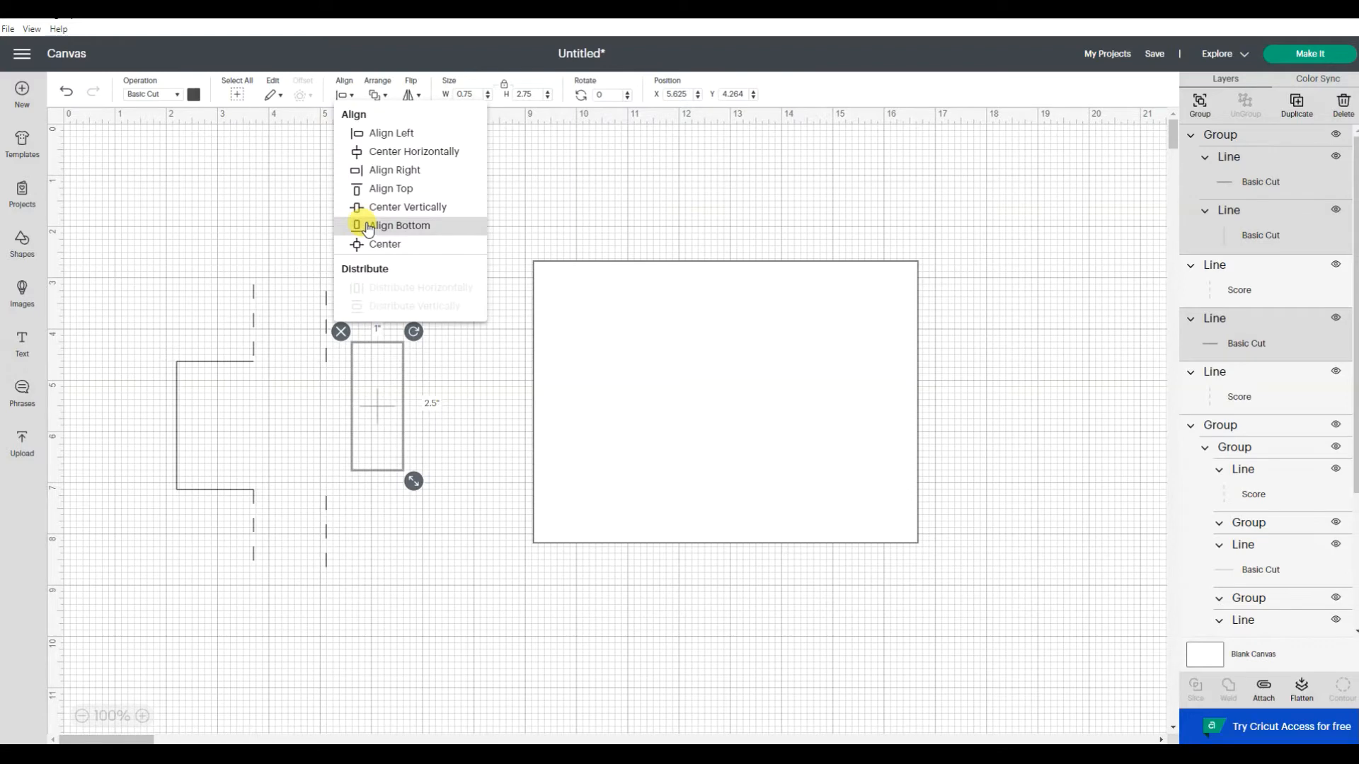
click(346, 93)
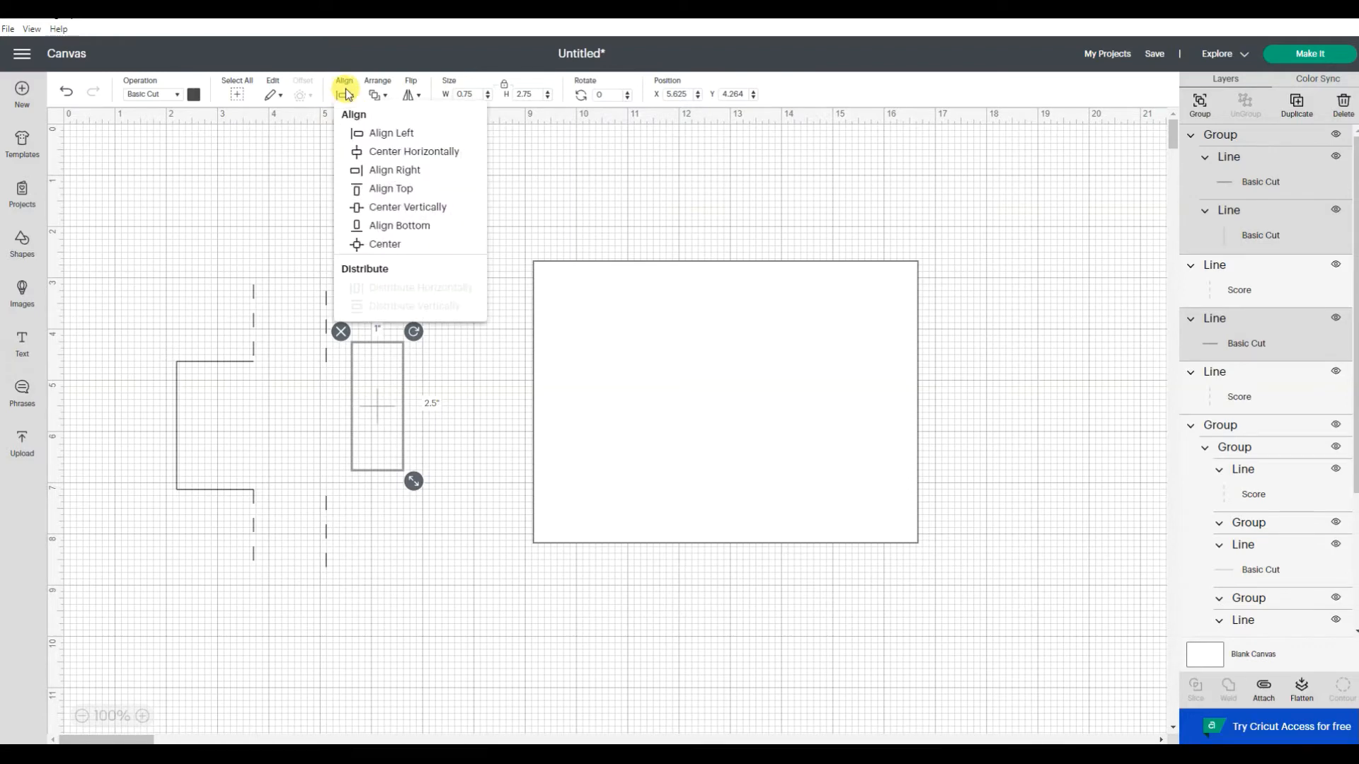
click(383, 165)
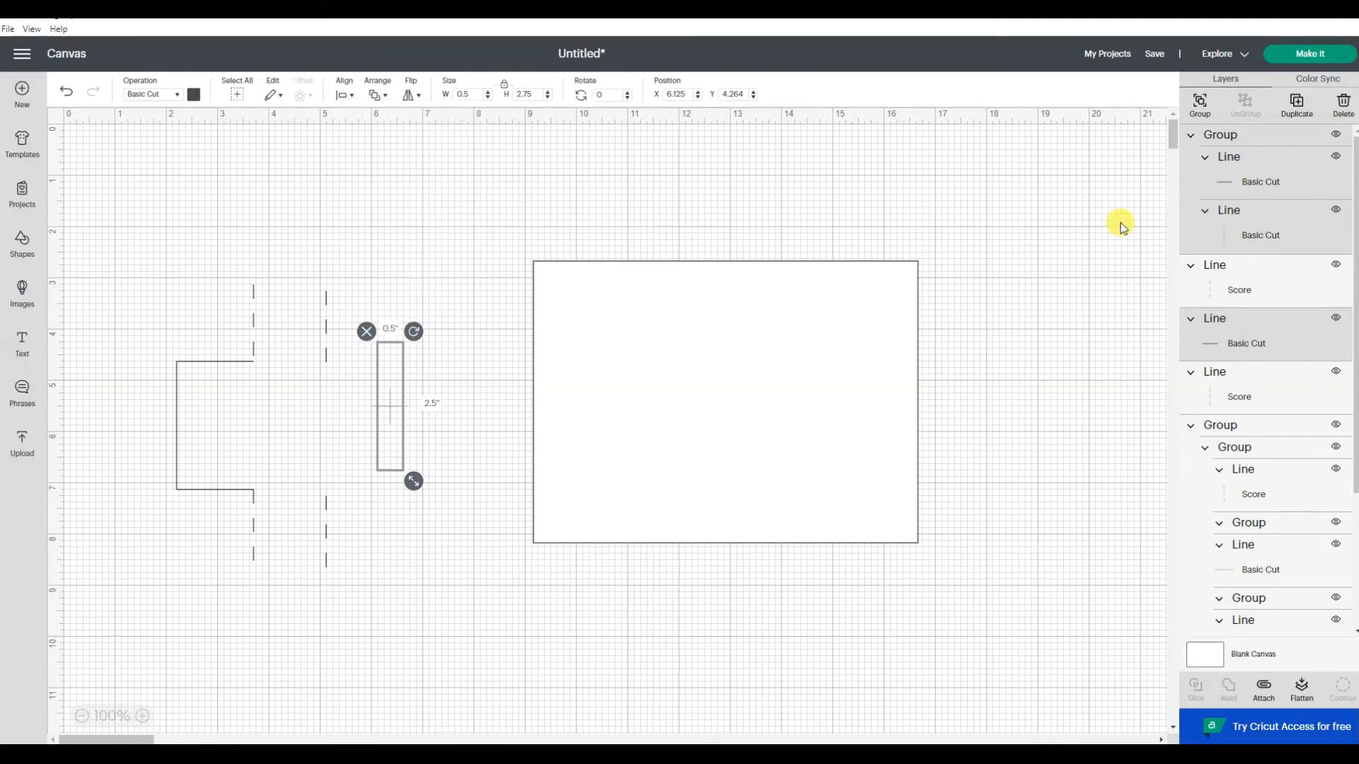
key(ctrl+g)
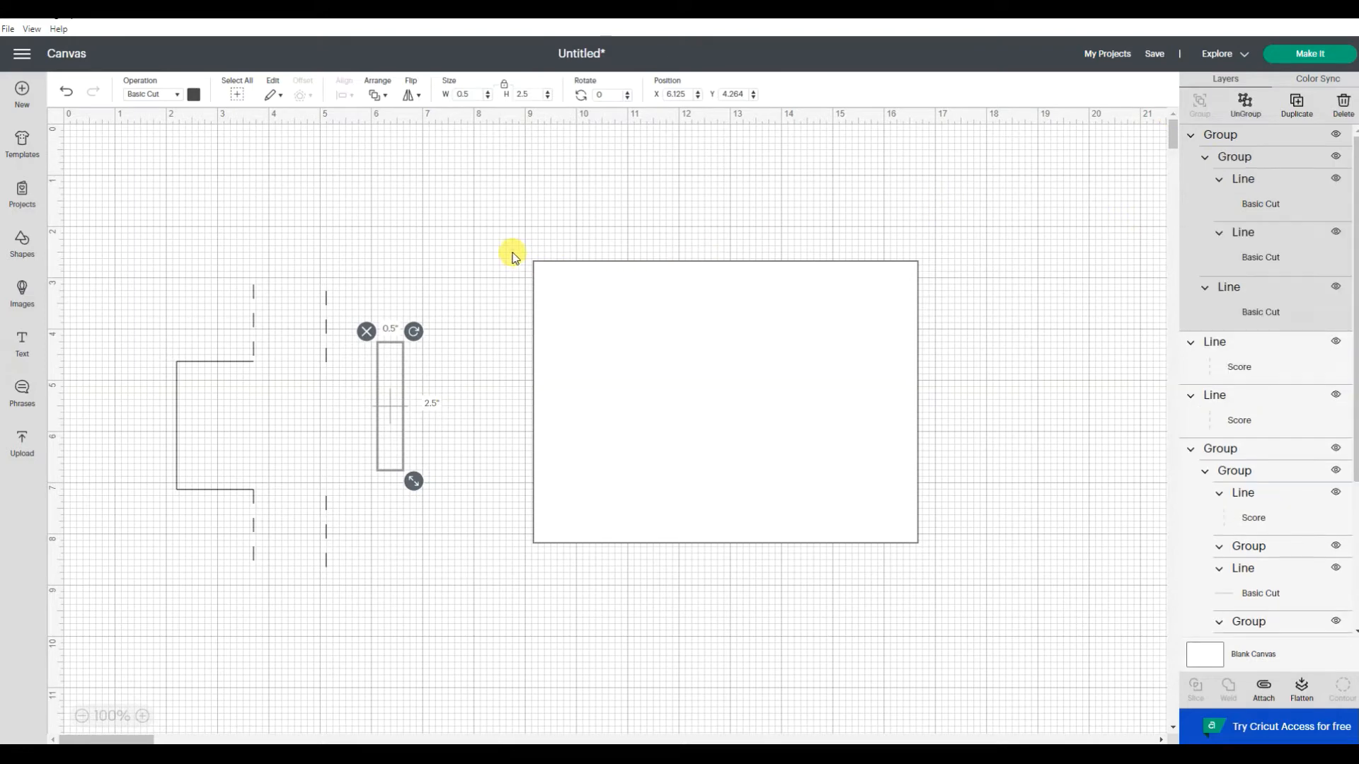
click(510, 255)
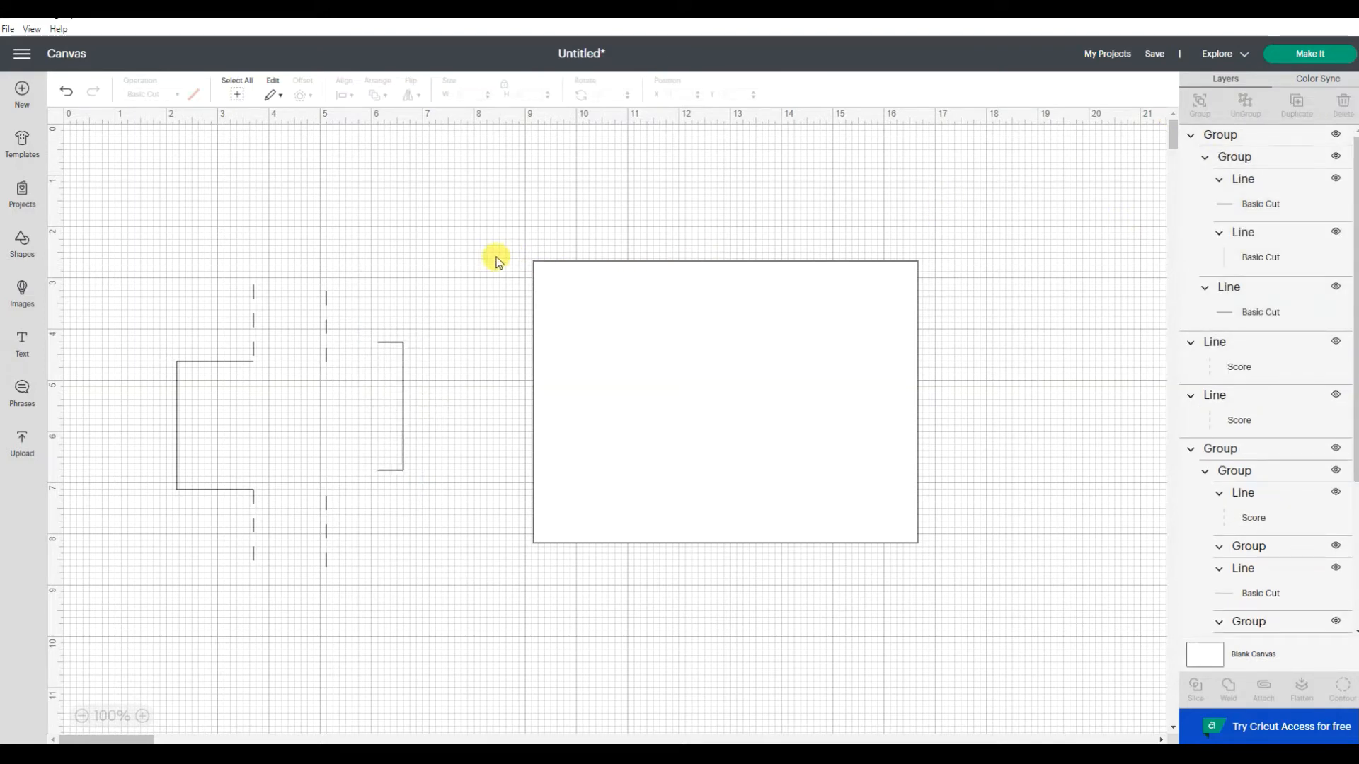
Group the upper and lower score lines that belong to the right bracket
click(325, 309)
shift+click(322, 521)
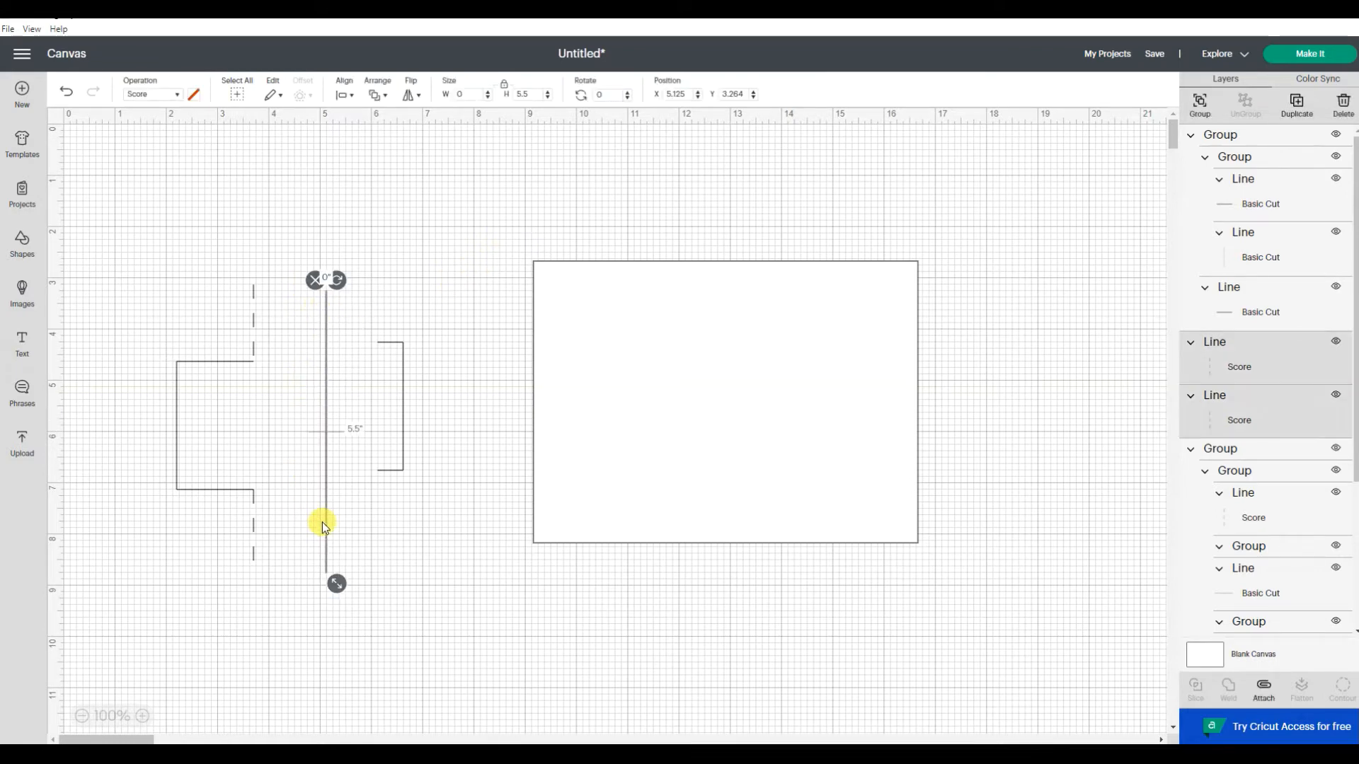
click(1199, 104)
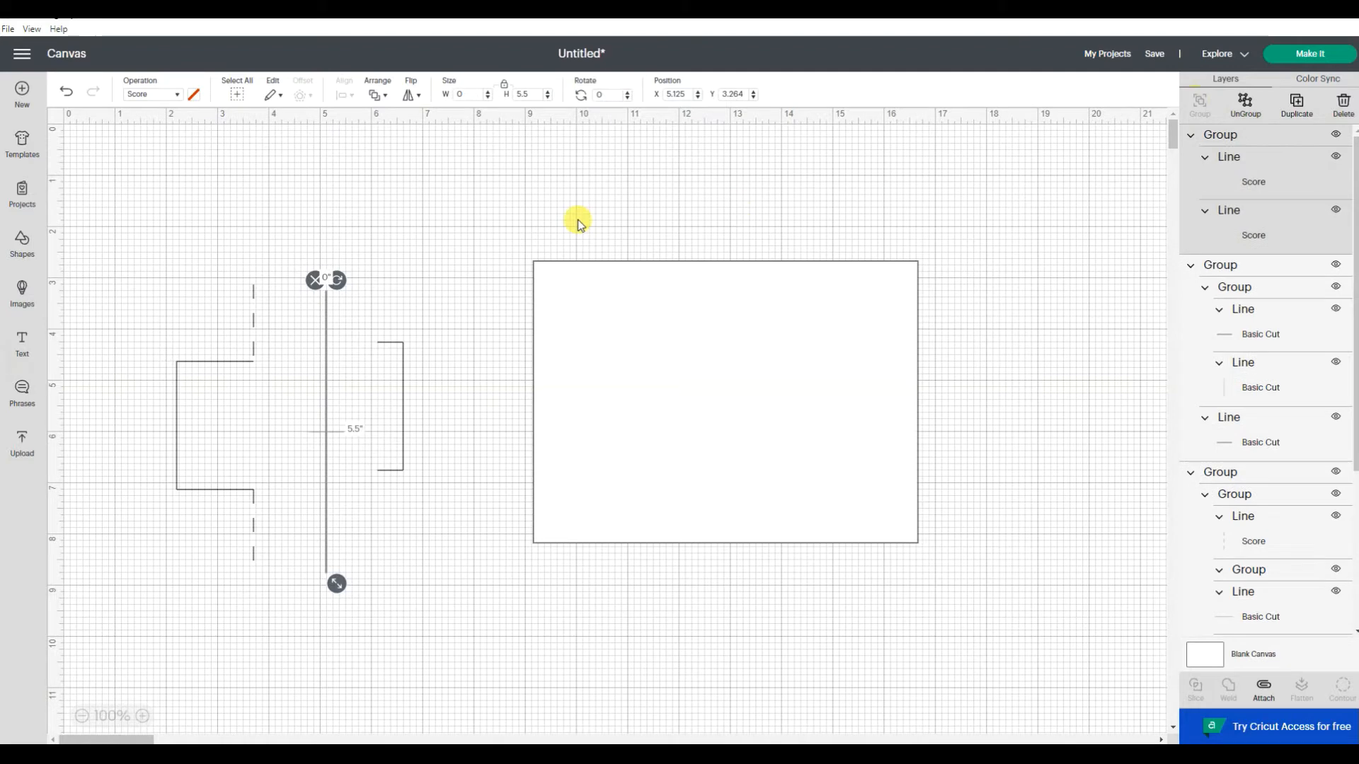
click(320, 190)
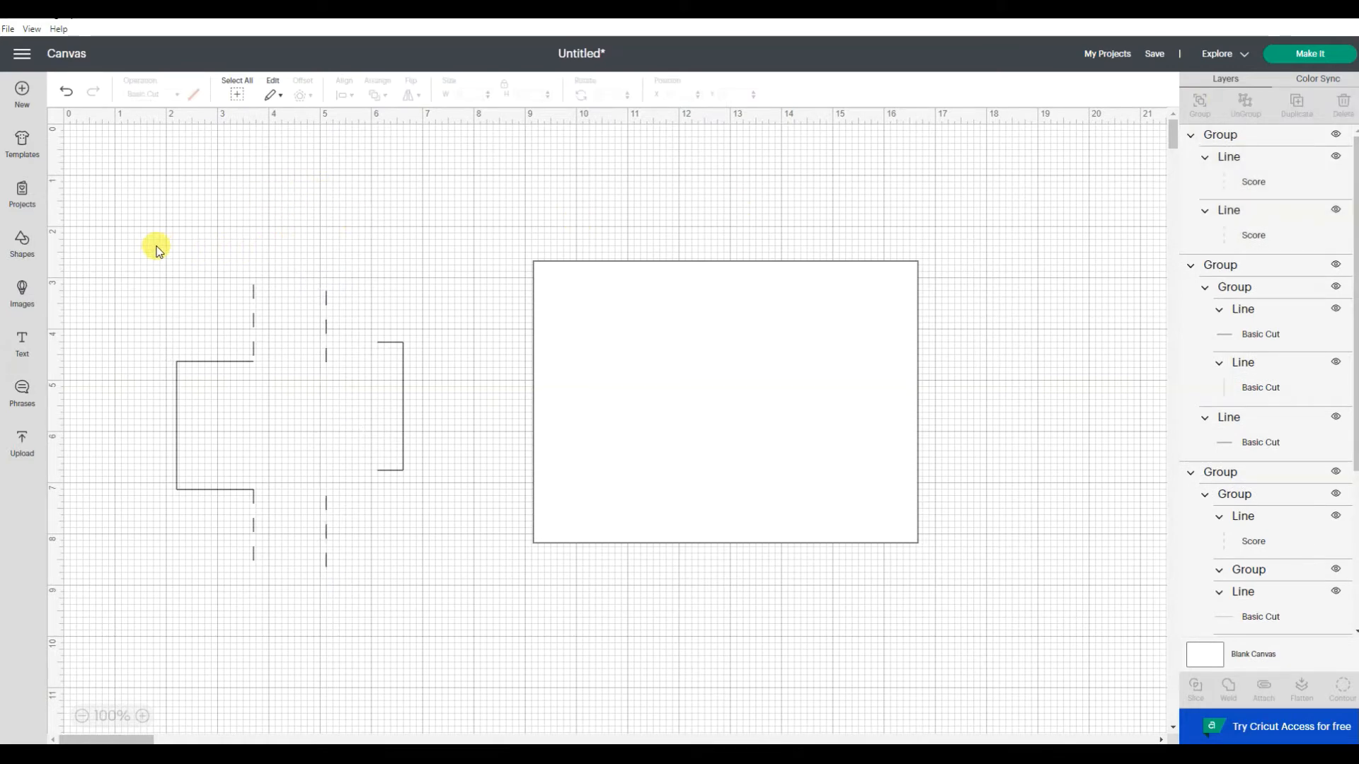
Align the grouped right score lines with the top of the left bracket assembly
drag(123, 241, 341, 583)
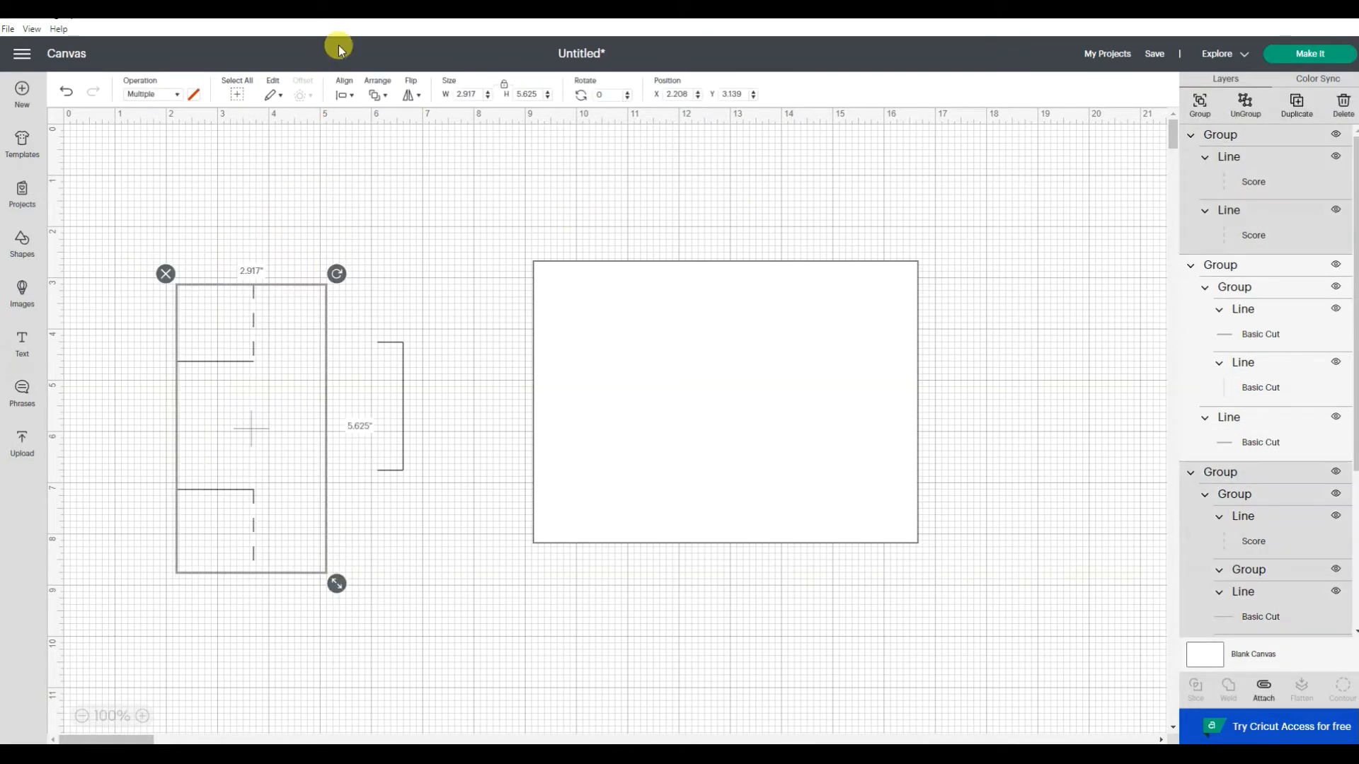
click(339, 95)
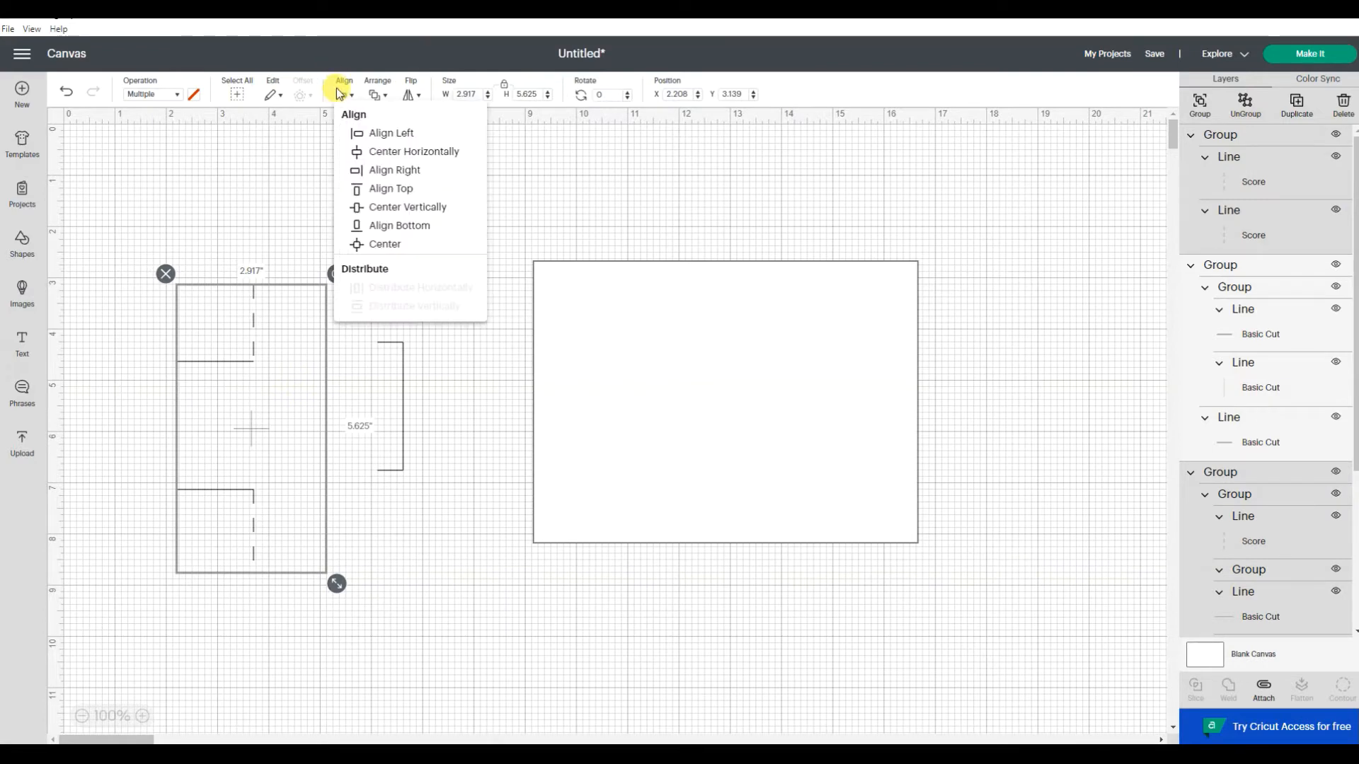
click(368, 190)
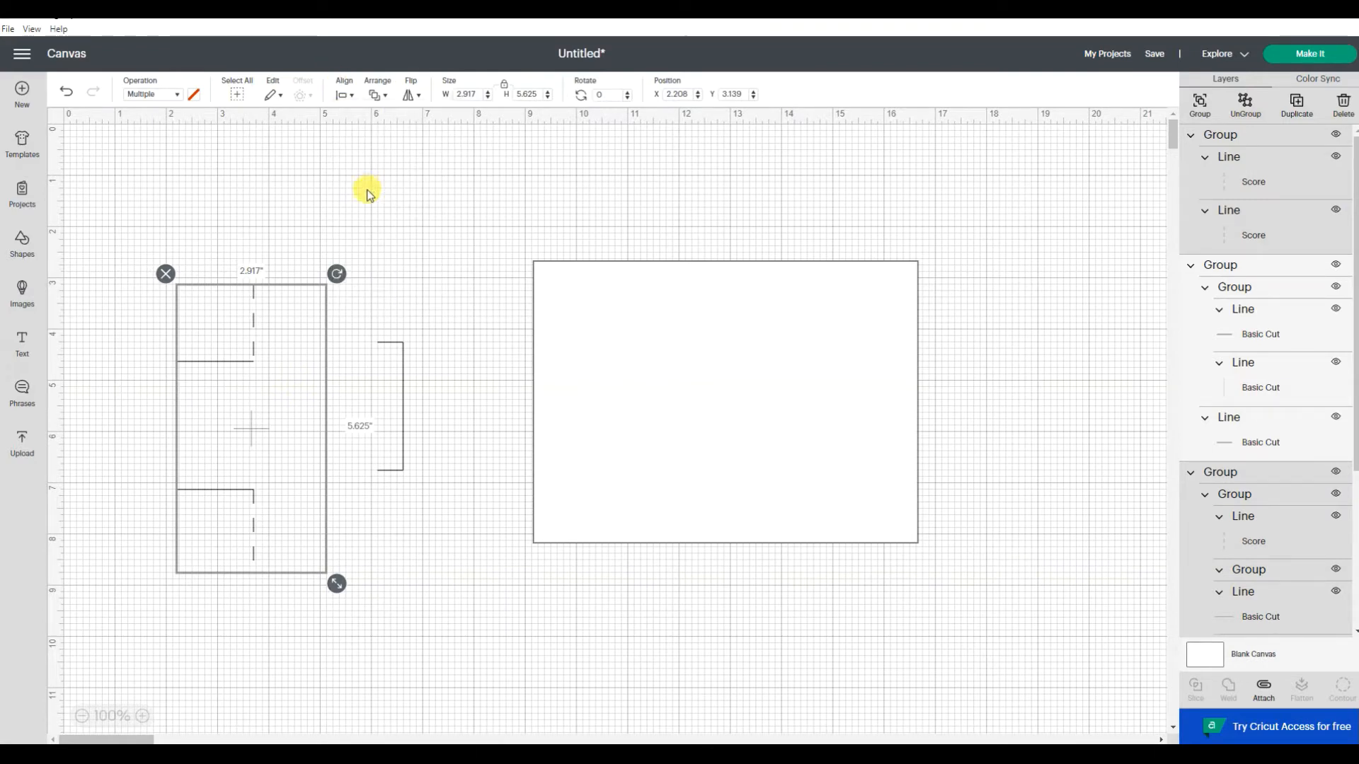
click(416, 261)
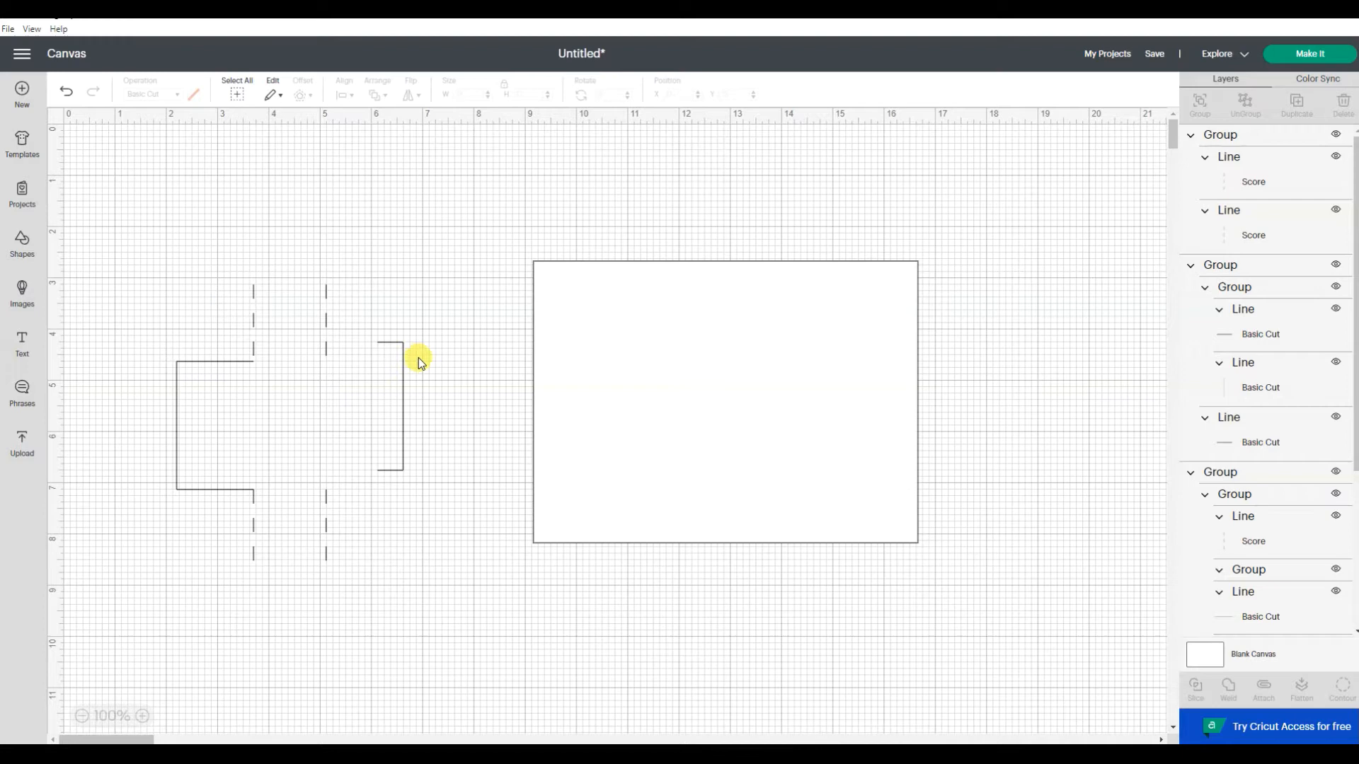
Align the right bracket and its score lines to the left and center them vertically on each other
click(325, 304)
click(407, 248)
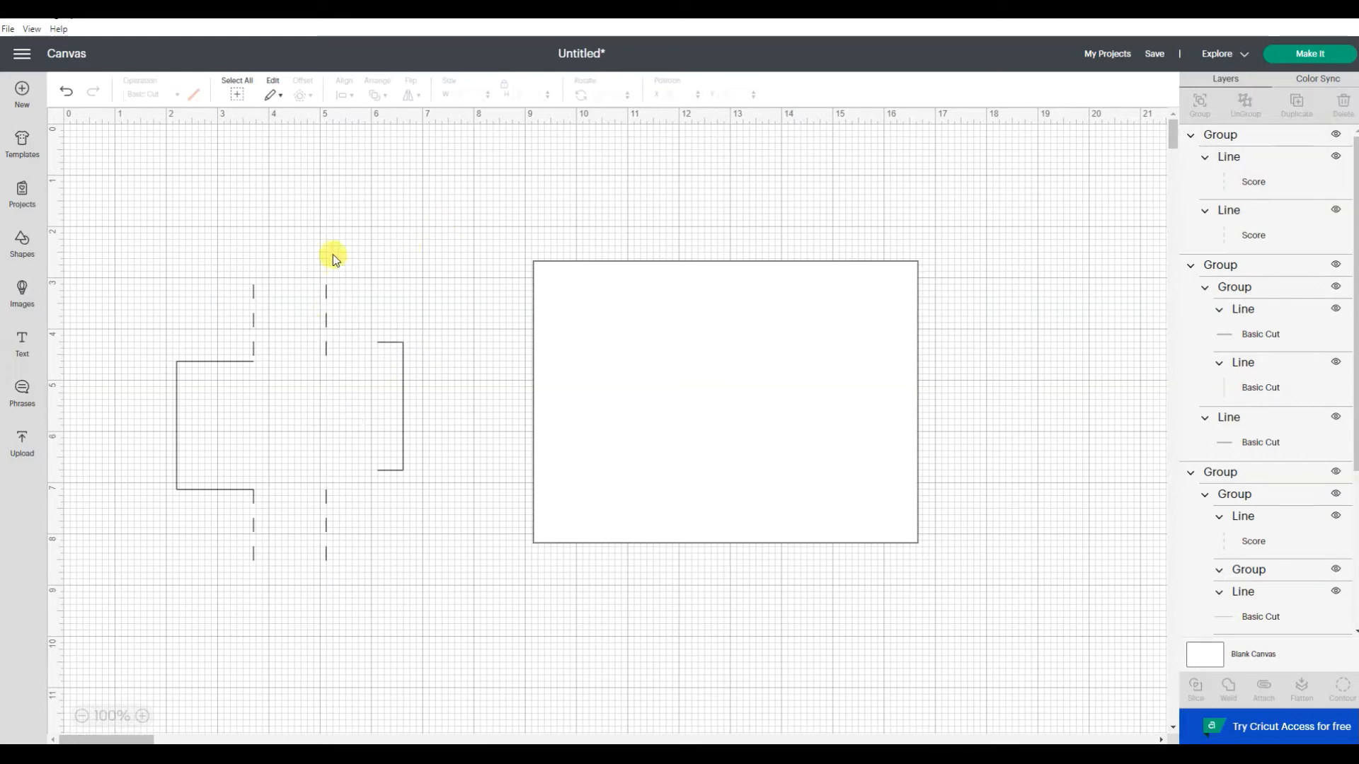
drag(307, 246, 457, 592)
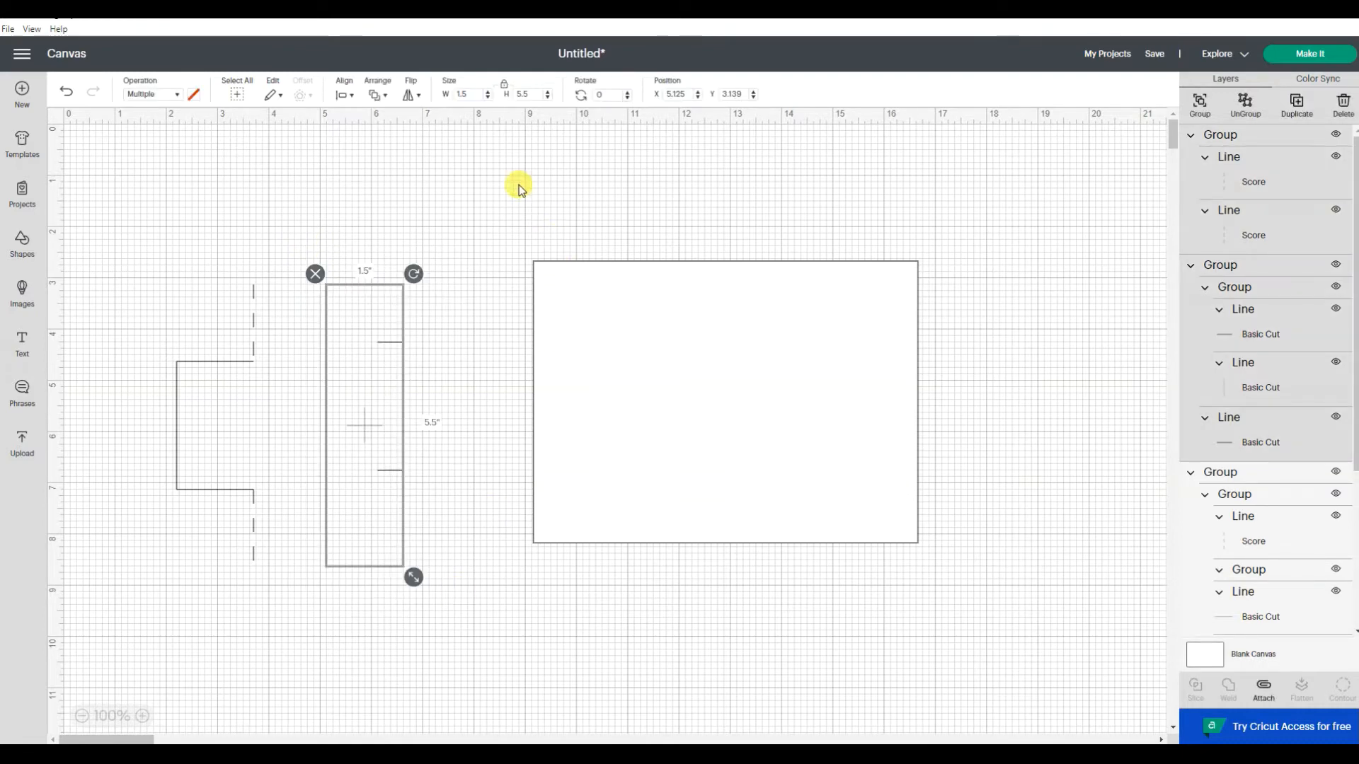
click(342, 92)
click(355, 137)
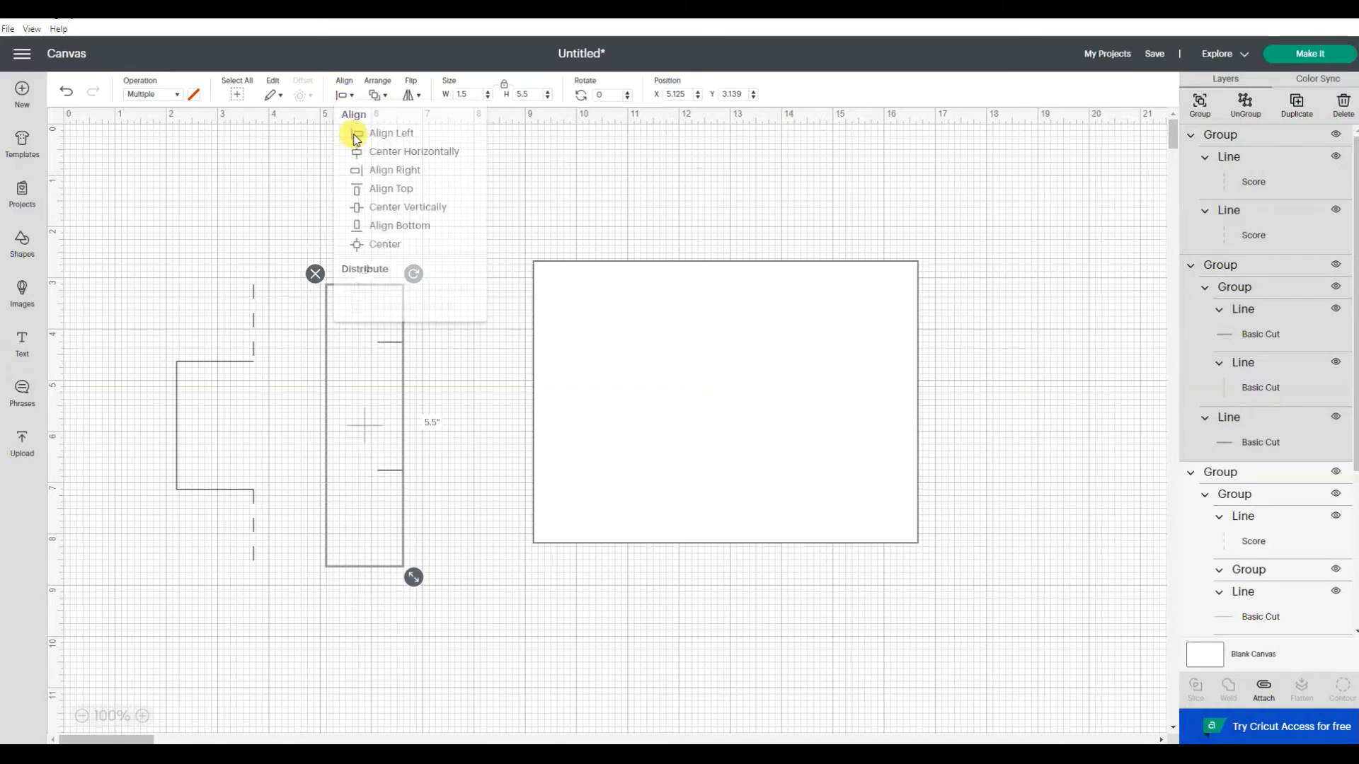
click(344, 92)
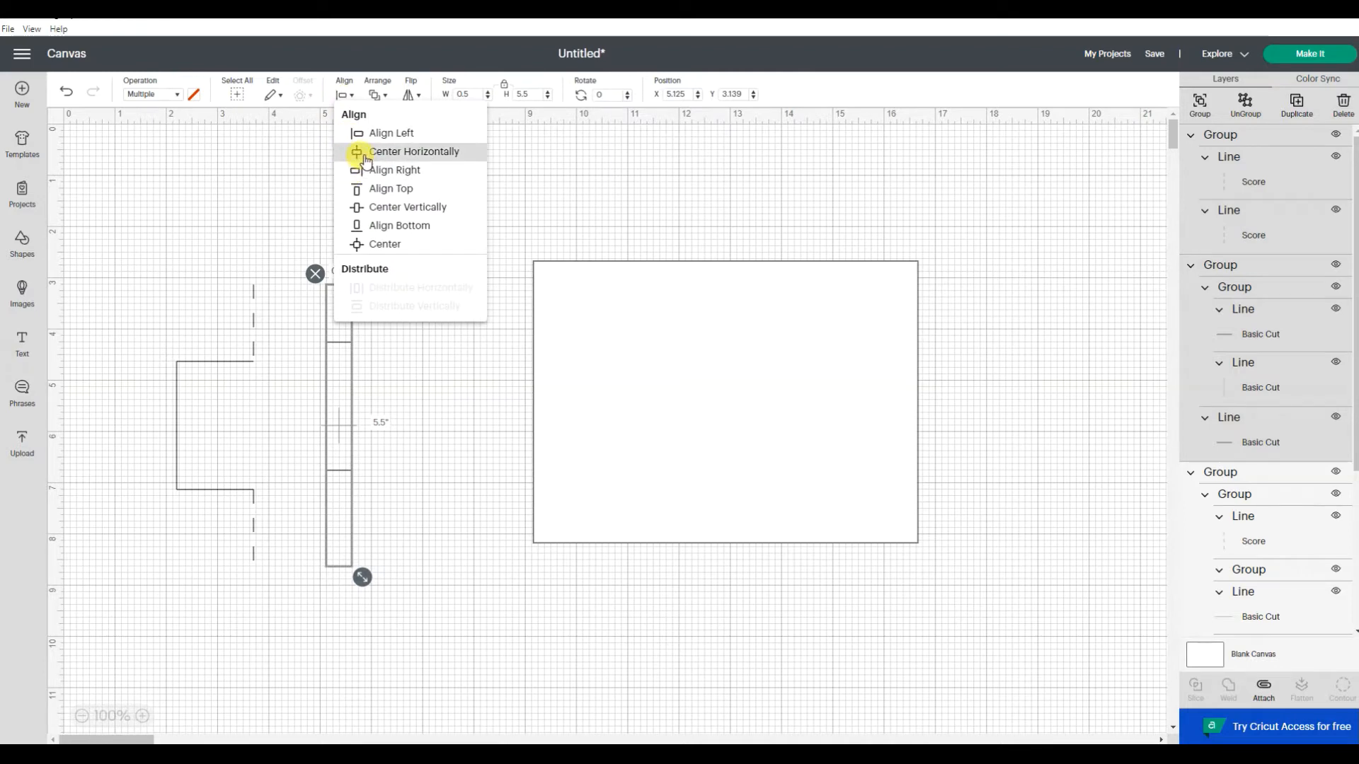
click(379, 207)
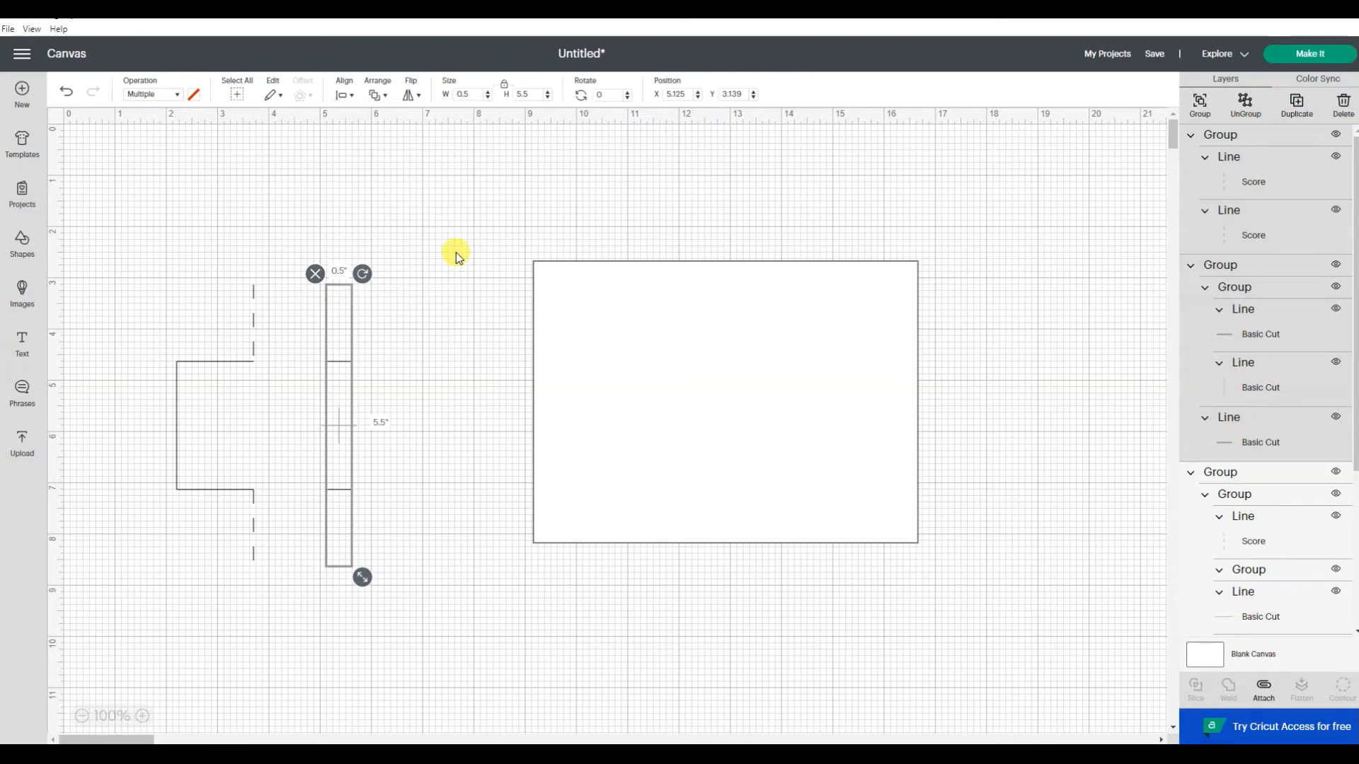
click(456, 252)
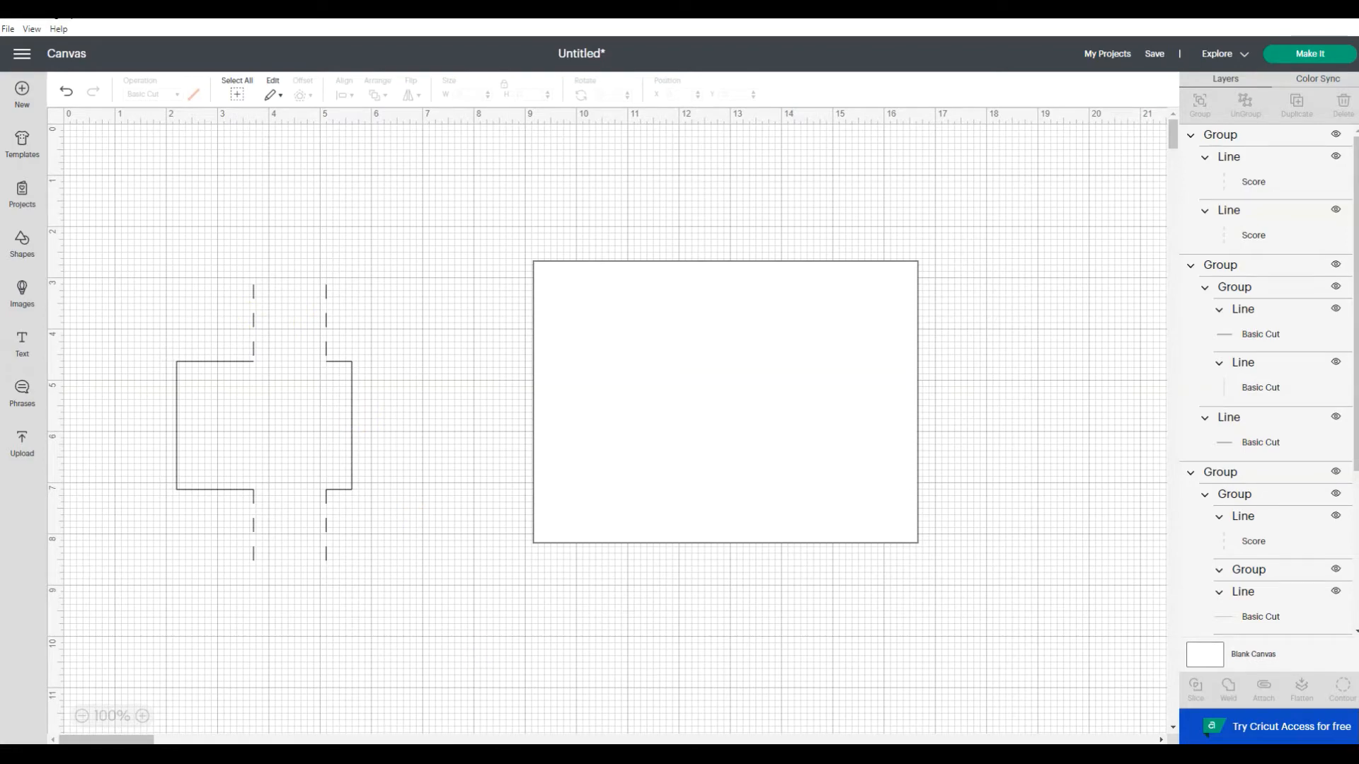
Check the spacing between the score lines on the online template, and group the right bracket with its score lines
key(alt+Tab)
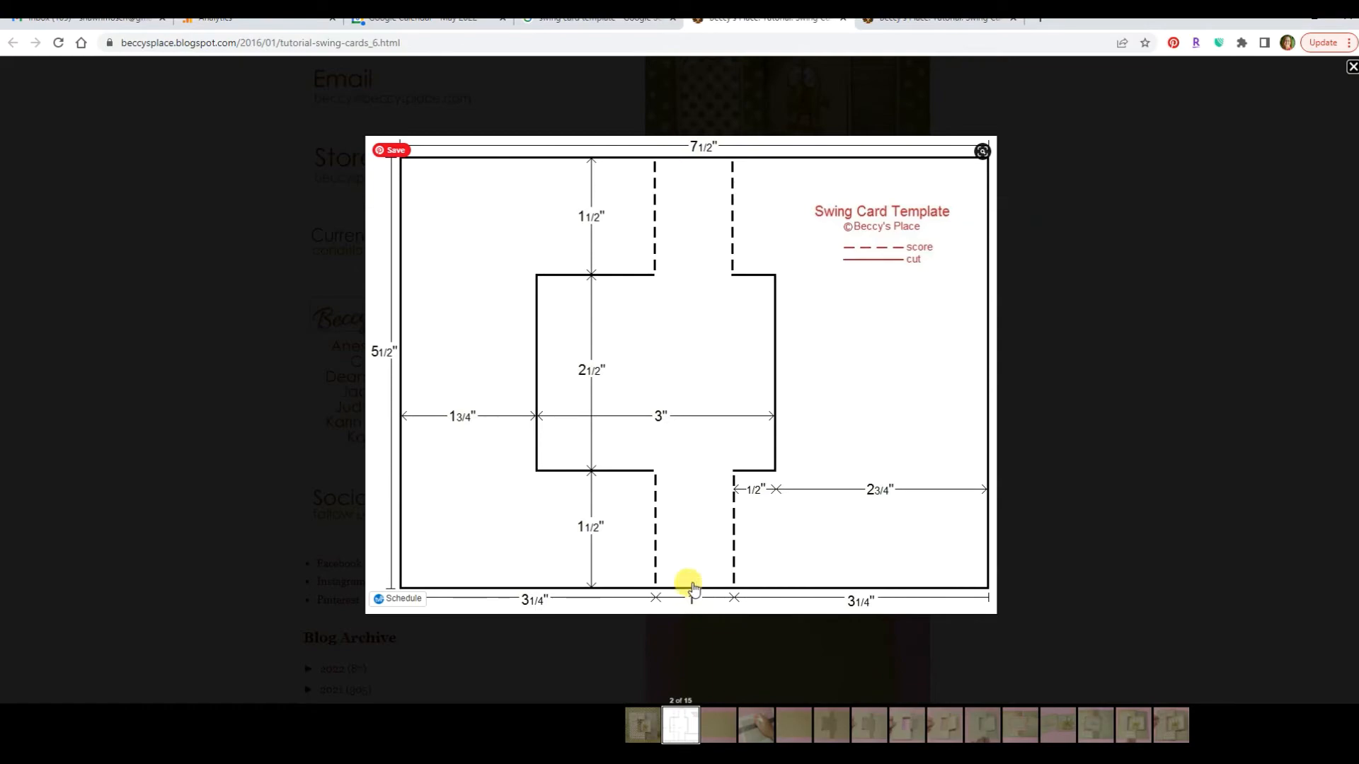
key(alt+Tab)
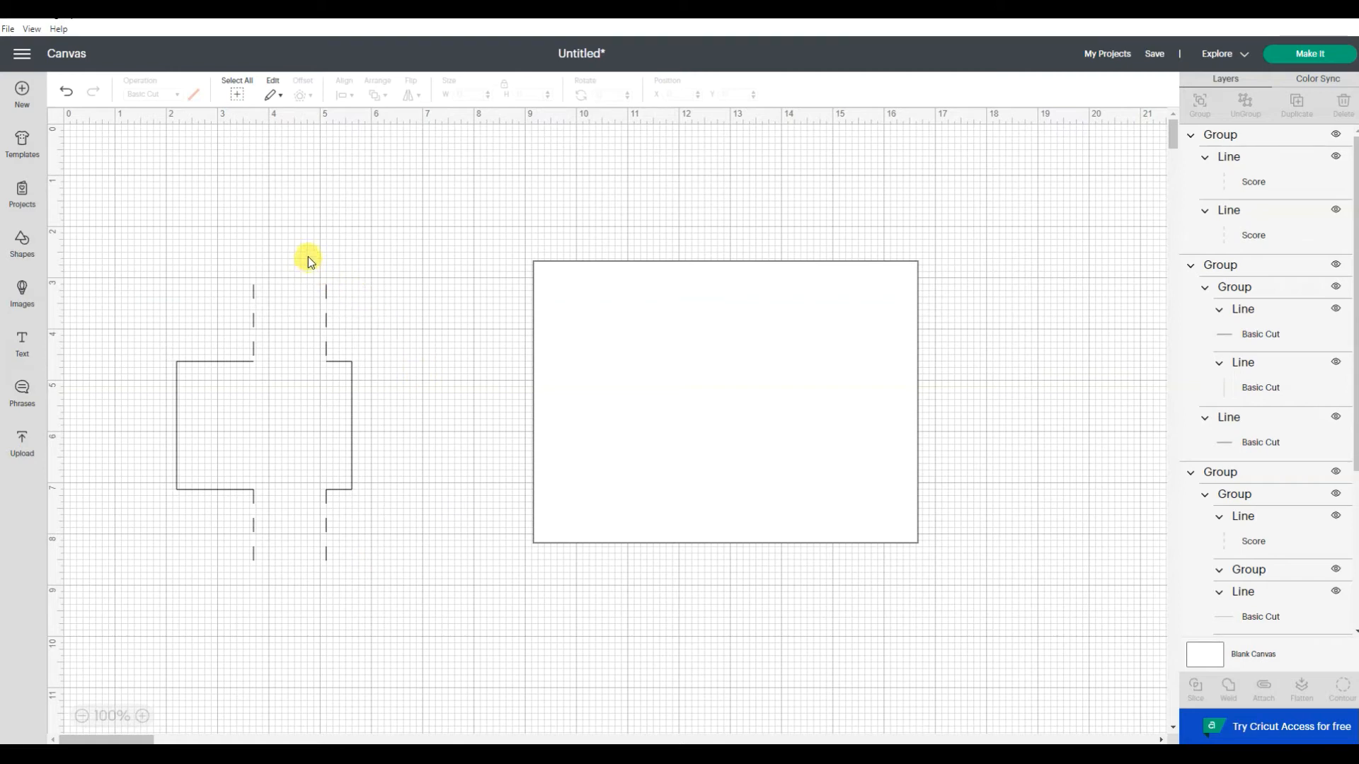
drag(308, 255, 433, 598)
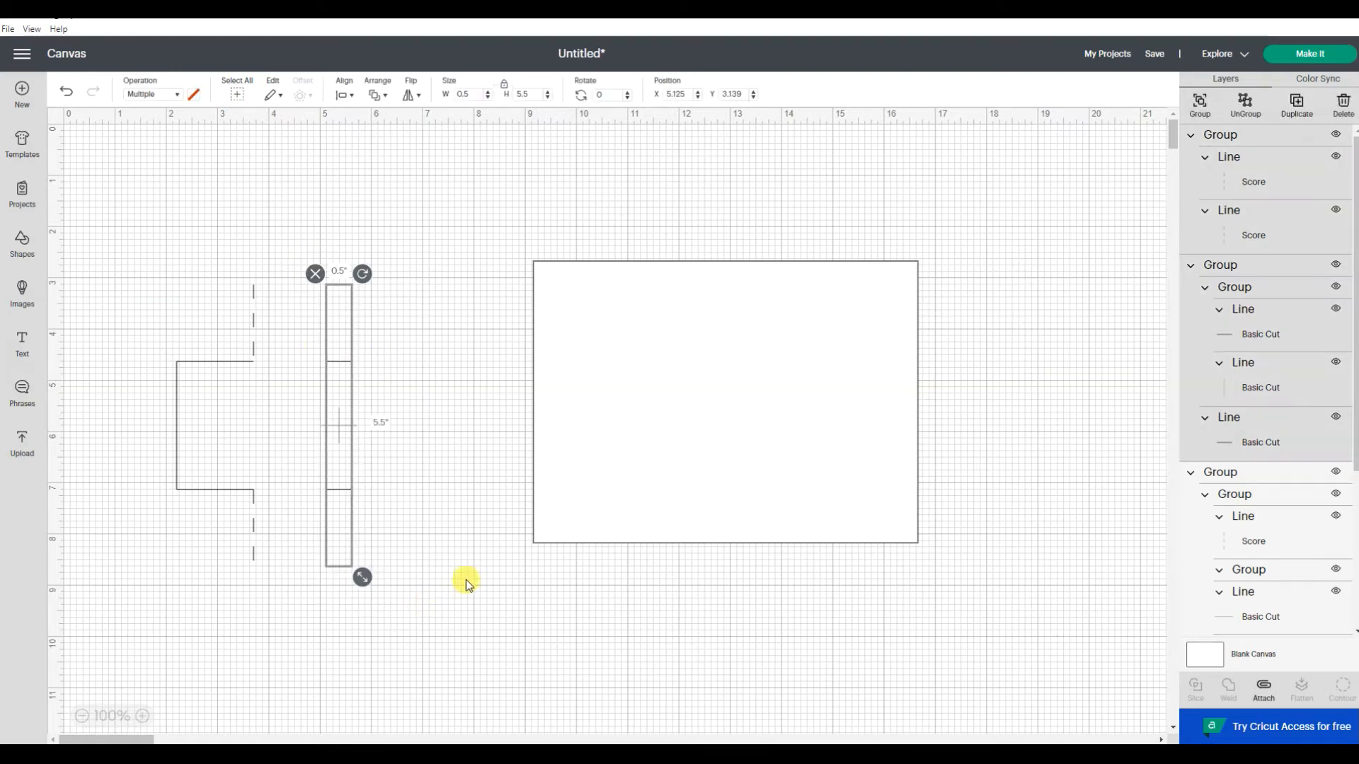
click(1197, 101)
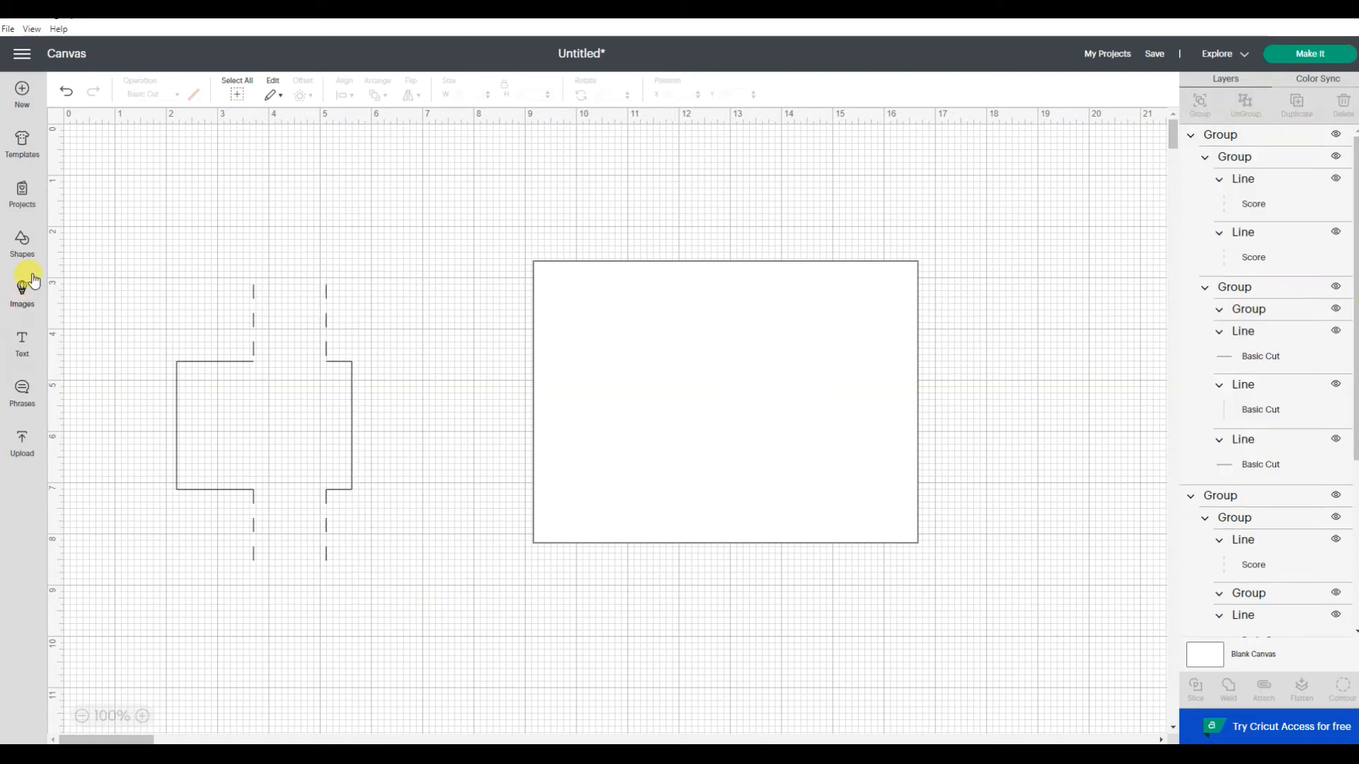
Insert a square shape and size it to 1 by 1 inch as a spacer
click(24, 249)
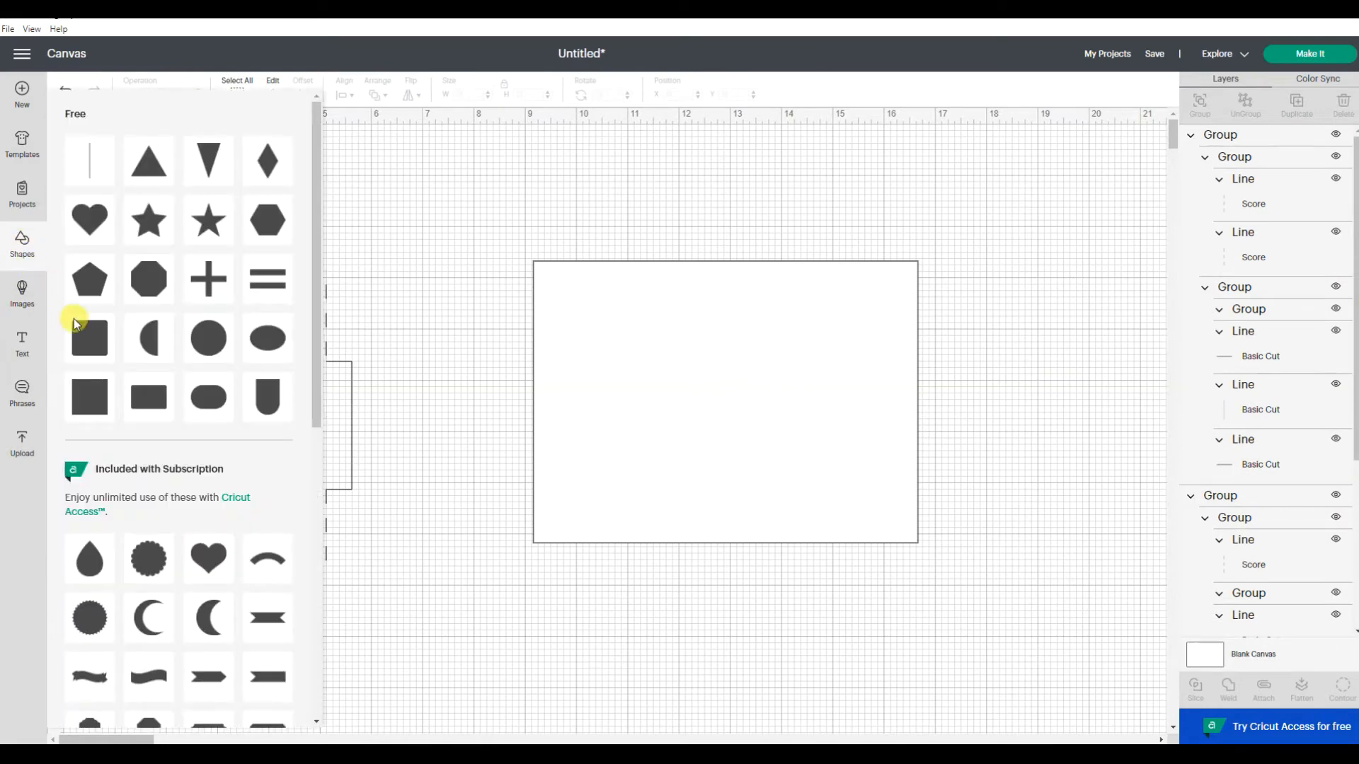
click(83, 397)
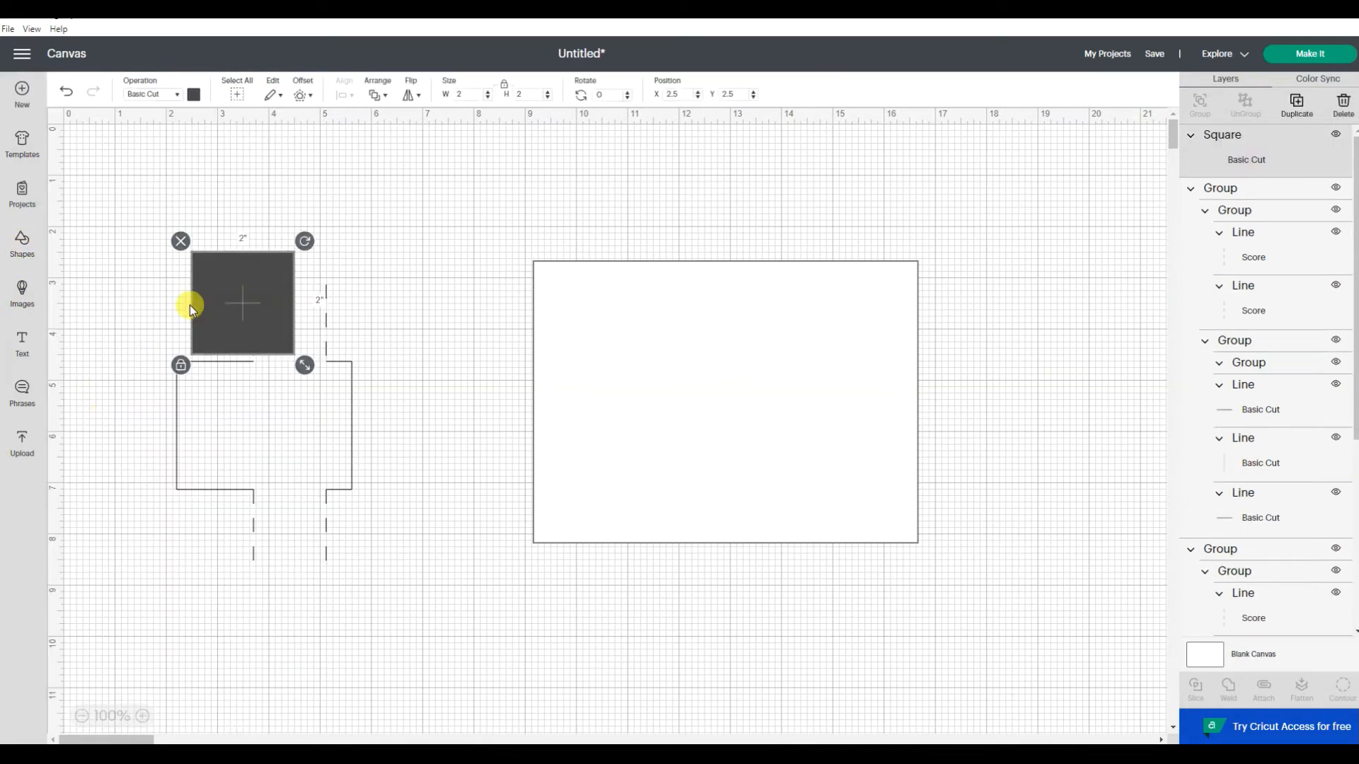
click(464, 94)
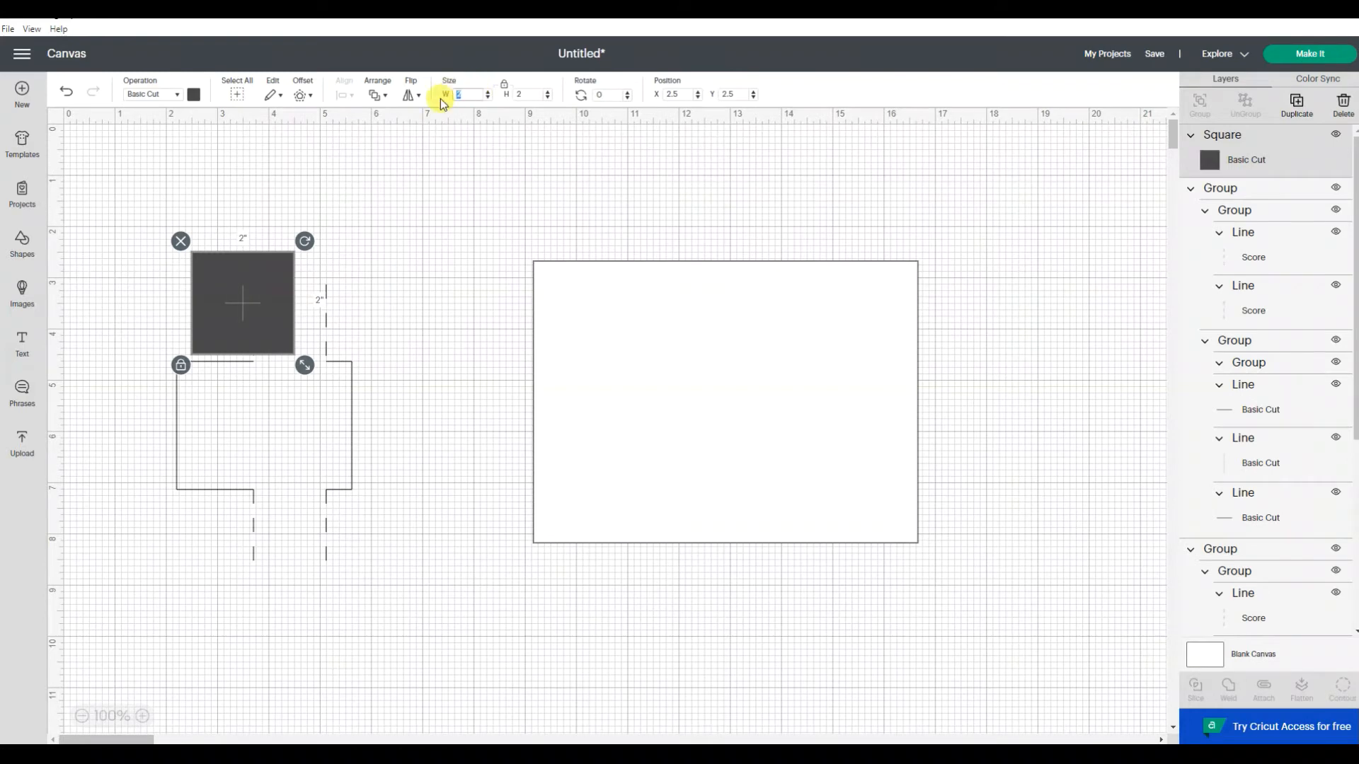
key(Return)
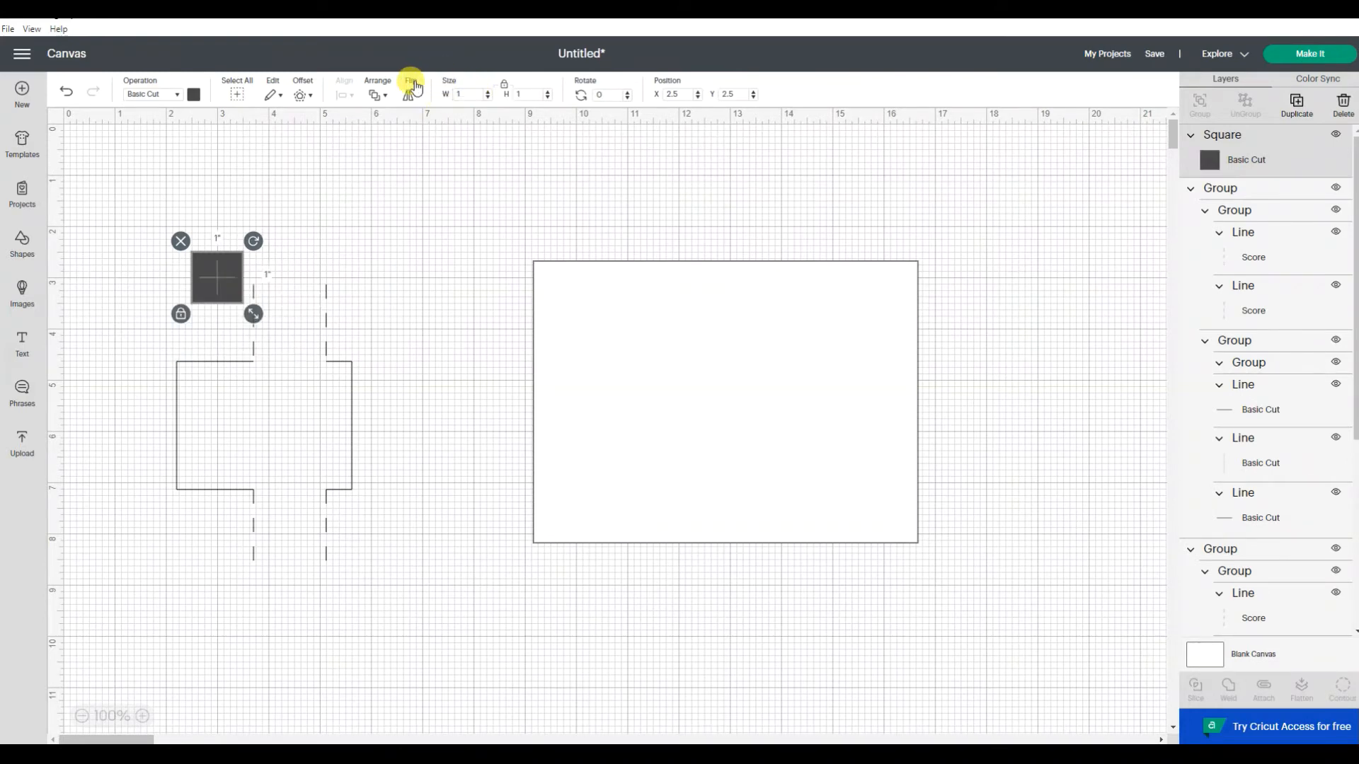
Move the square between the upper score lines of the two brackets
click(359, 240)
drag(231, 267, 302, 312)
click(351, 363)
click(177, 252)
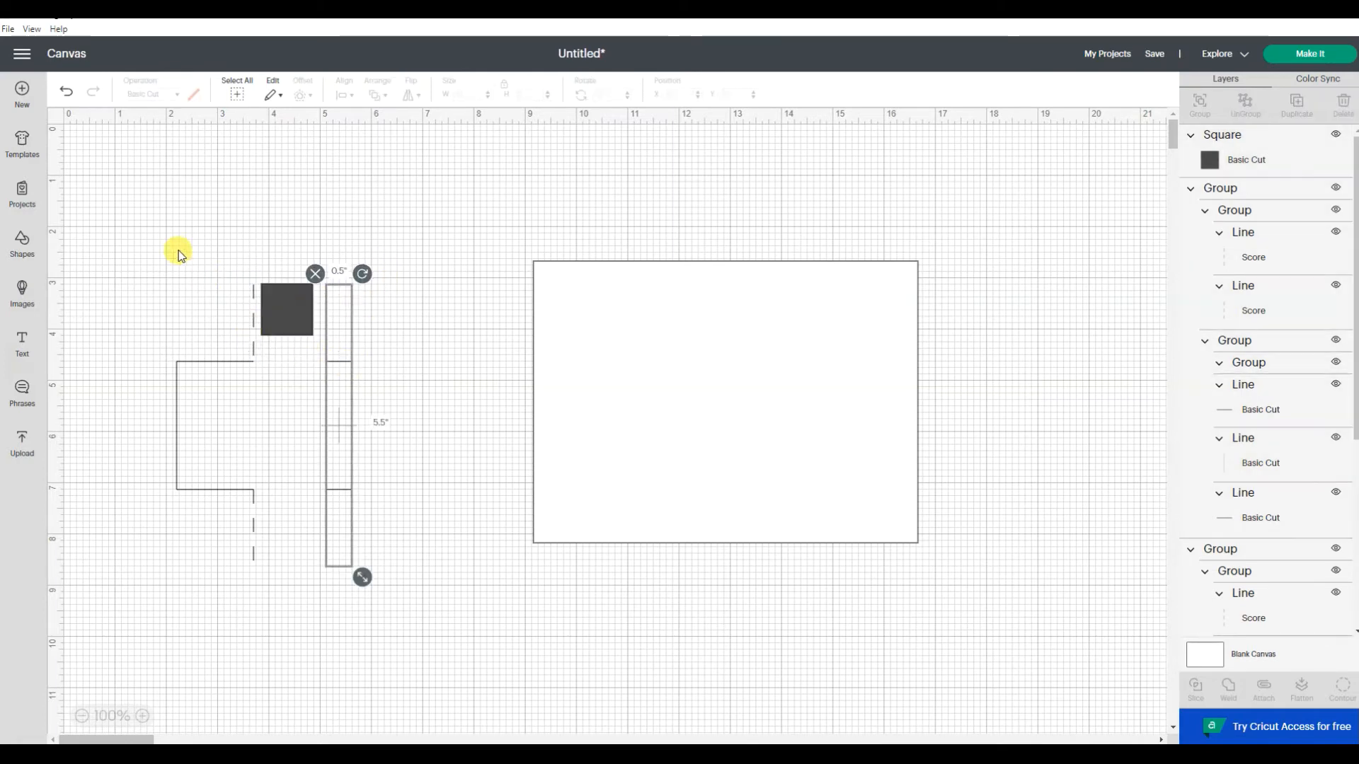
Align the left bracket assembly and the square with each other along their top and right edges
drag(275, 253, 190, 353)
click(342, 94)
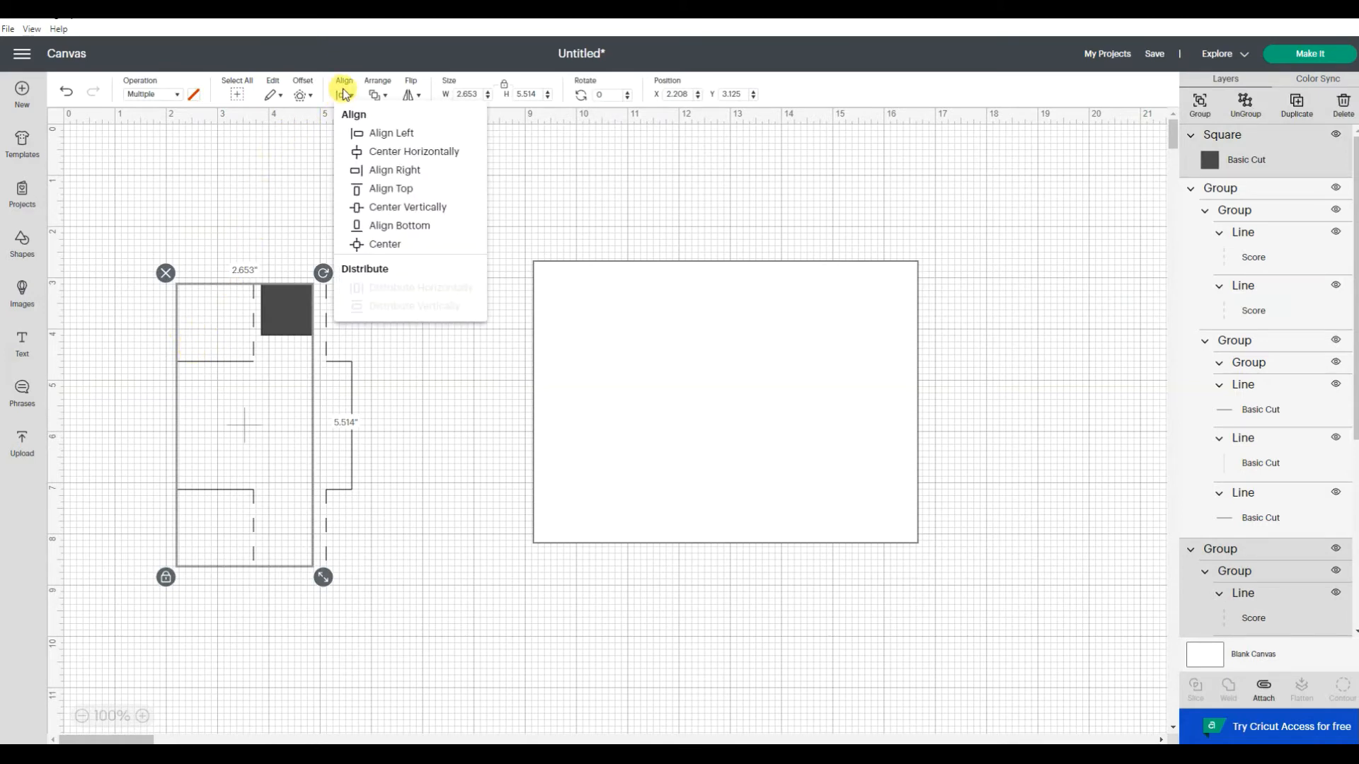
click(368, 188)
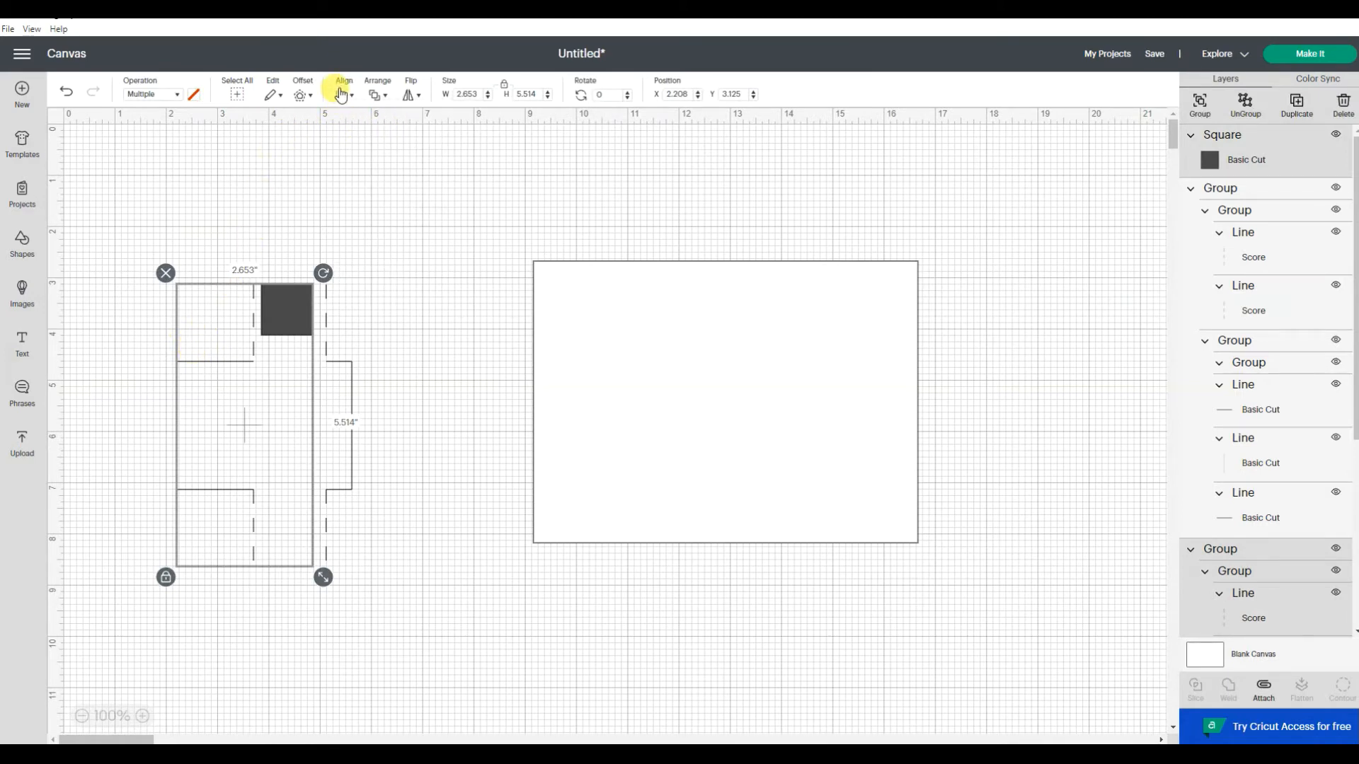
click(343, 93)
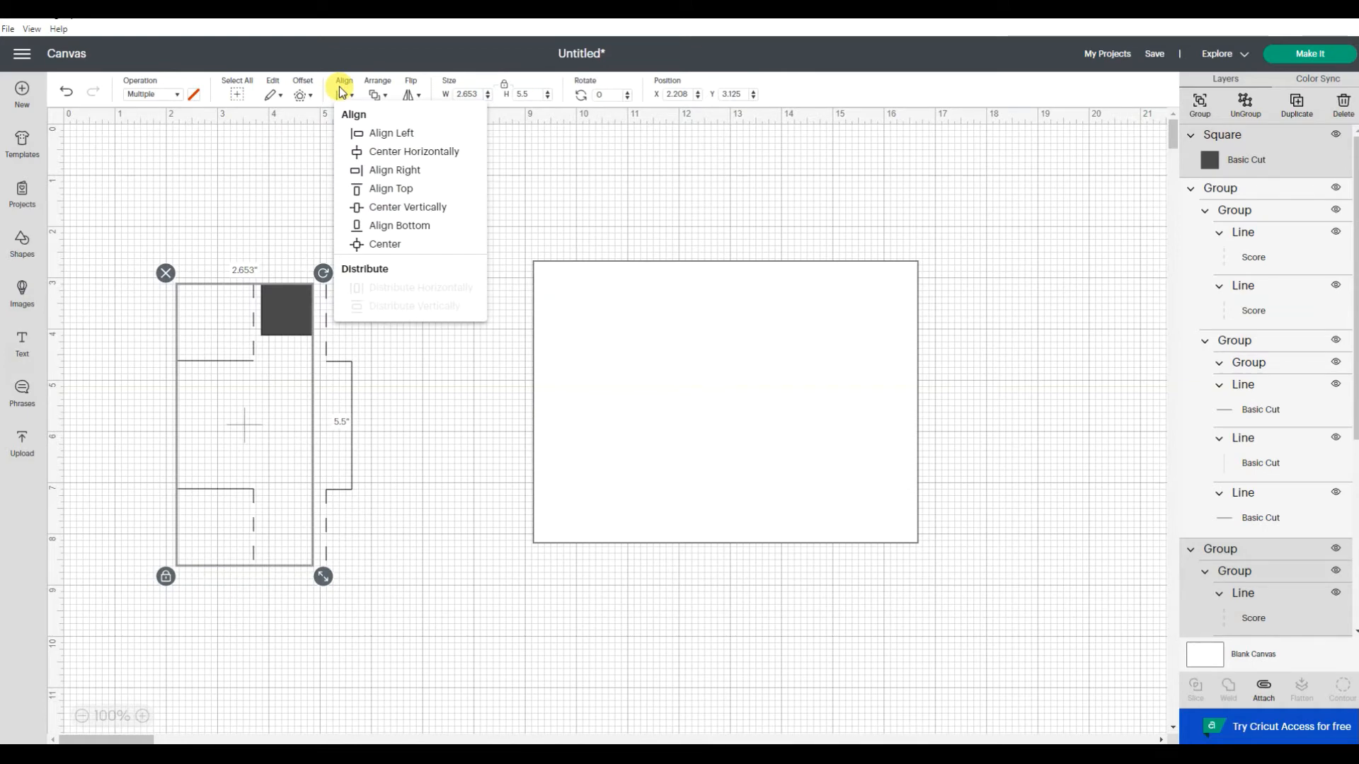
click(386, 170)
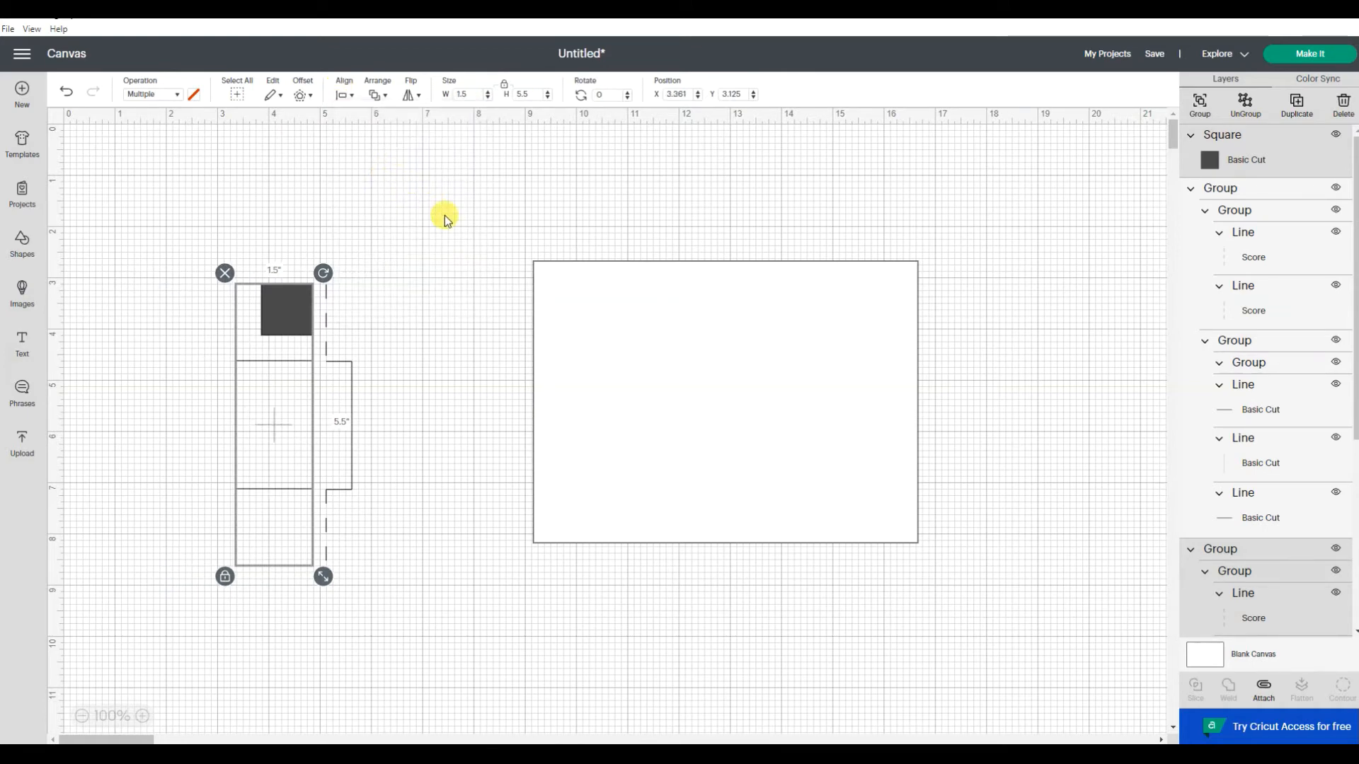
click(444, 215)
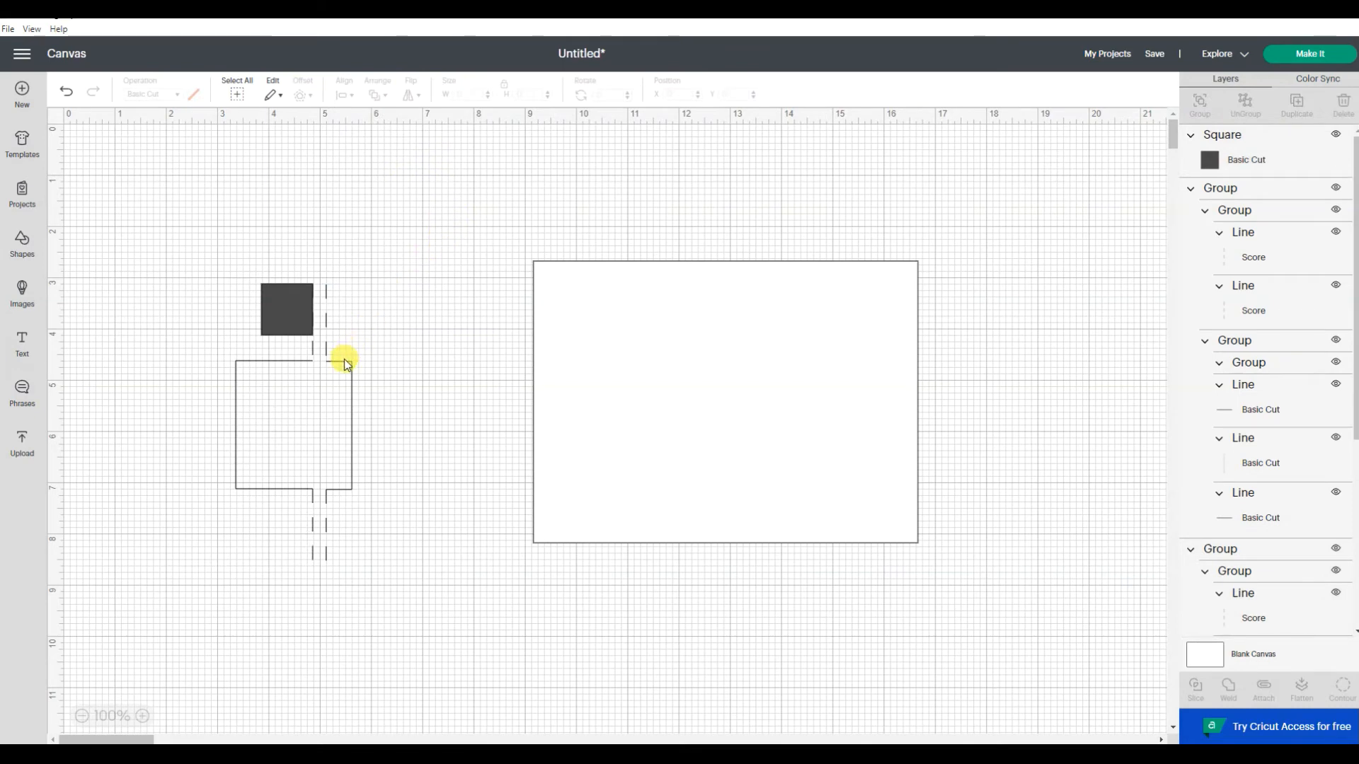
Move the right bracket assembly farther from the left one, and set the square's X position to 4.861
drag(344, 359, 438, 357)
click(289, 314)
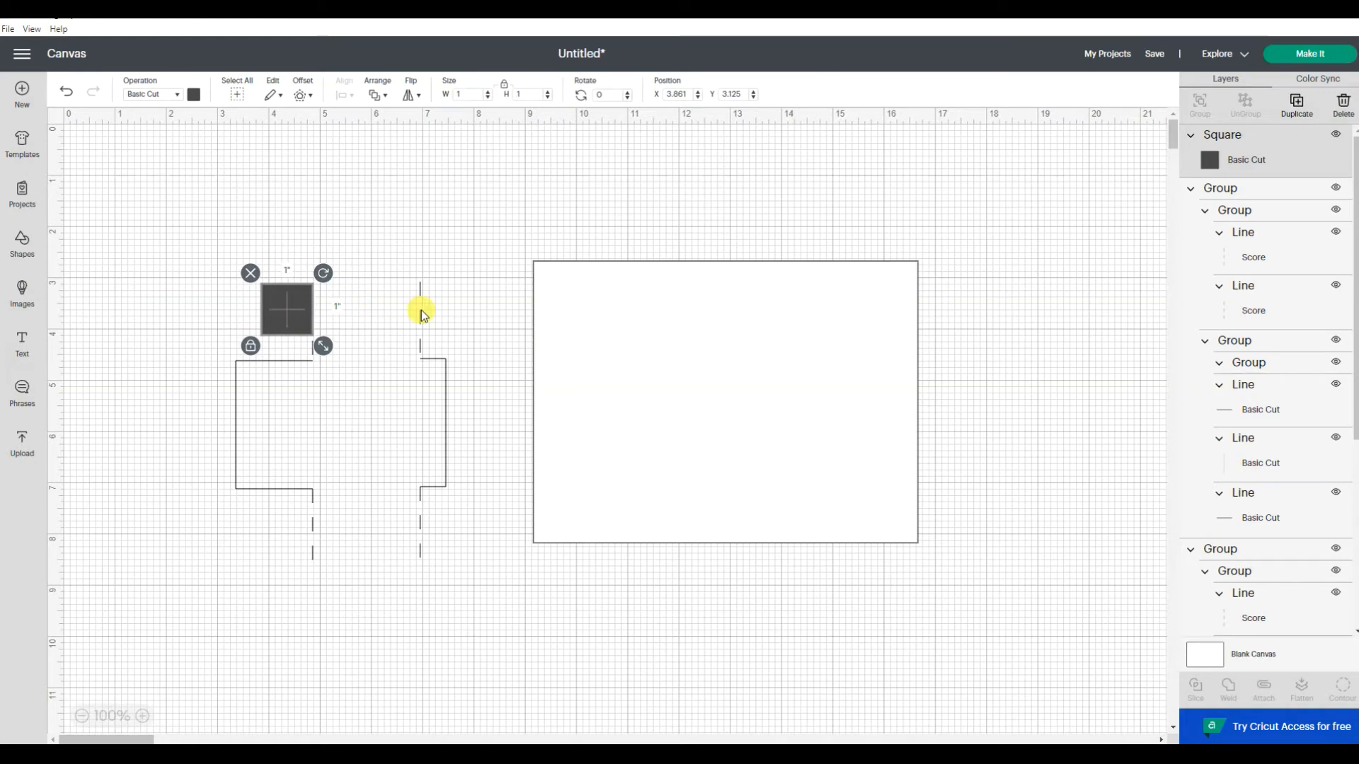
drag(690, 94, 635, 85)
text(4.861)
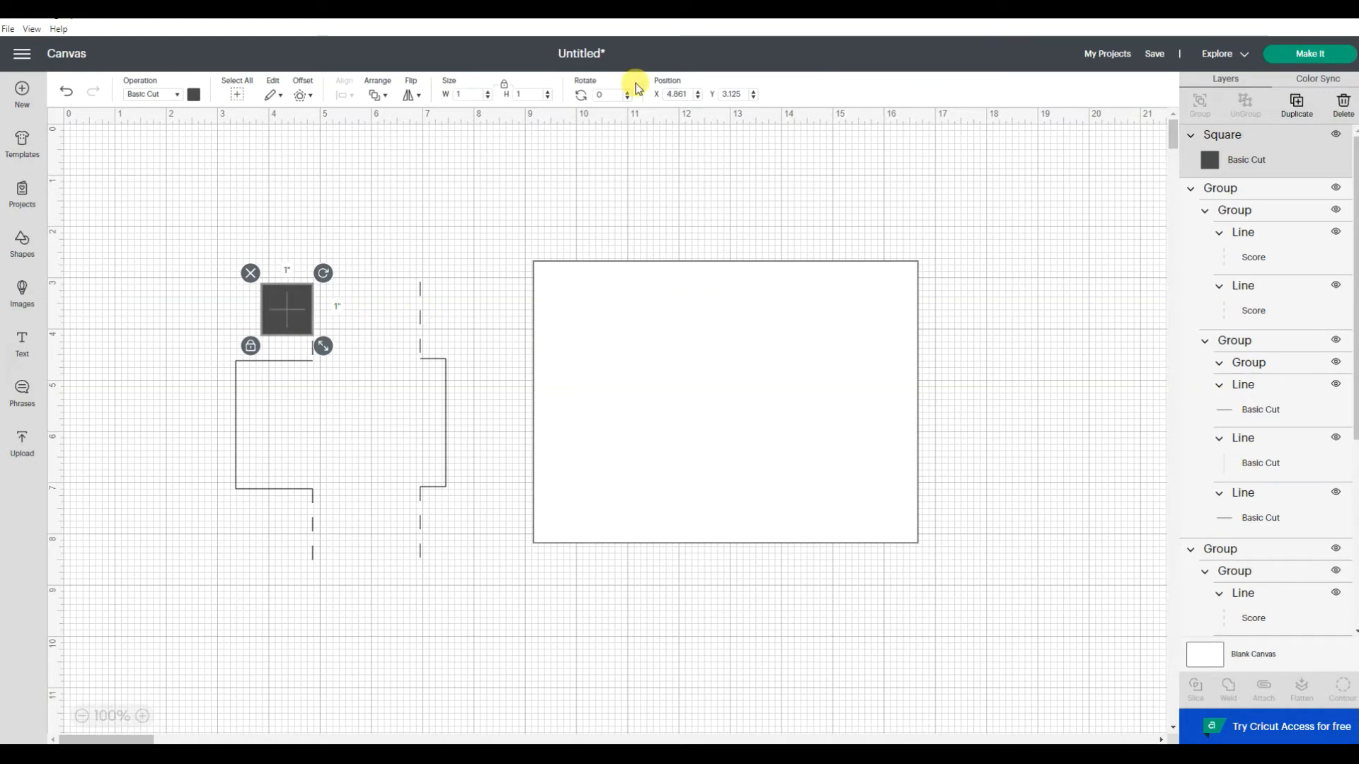
key(Return)
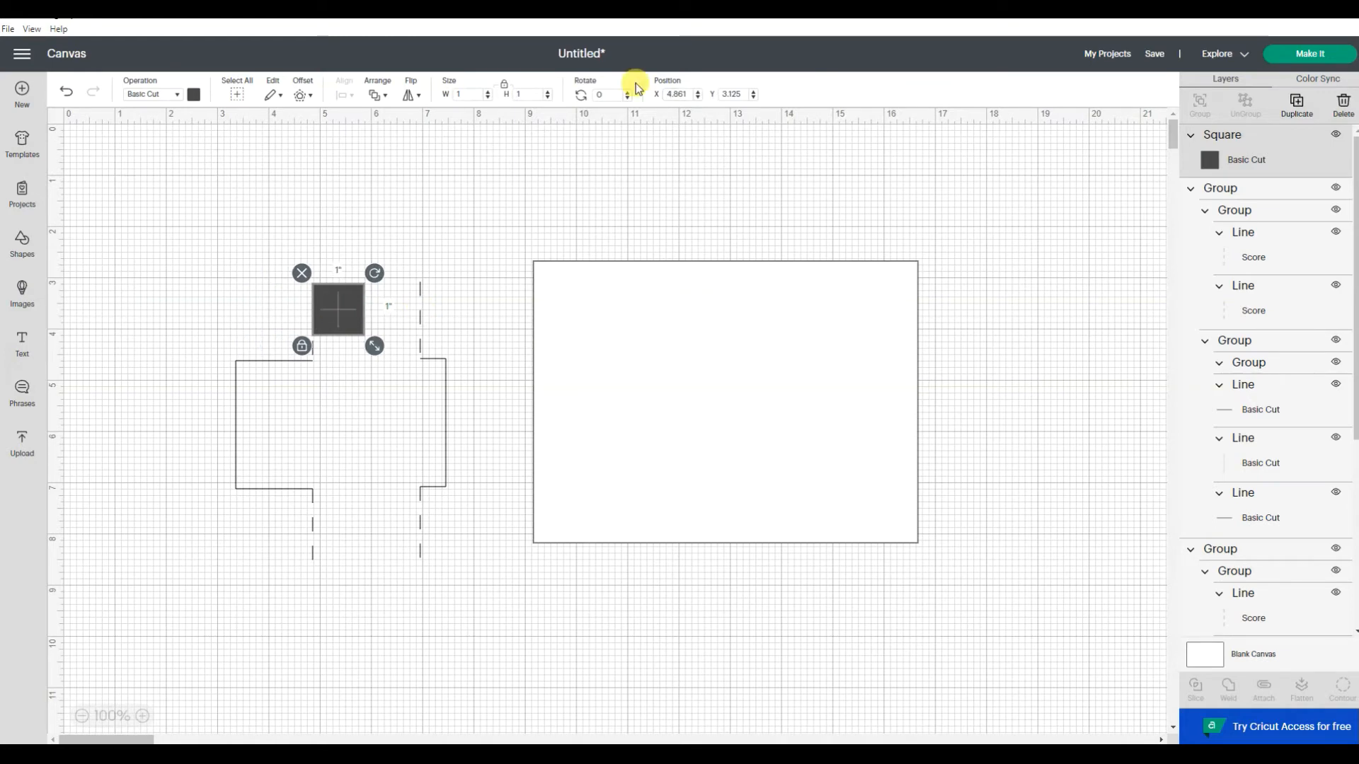
click(417, 223)
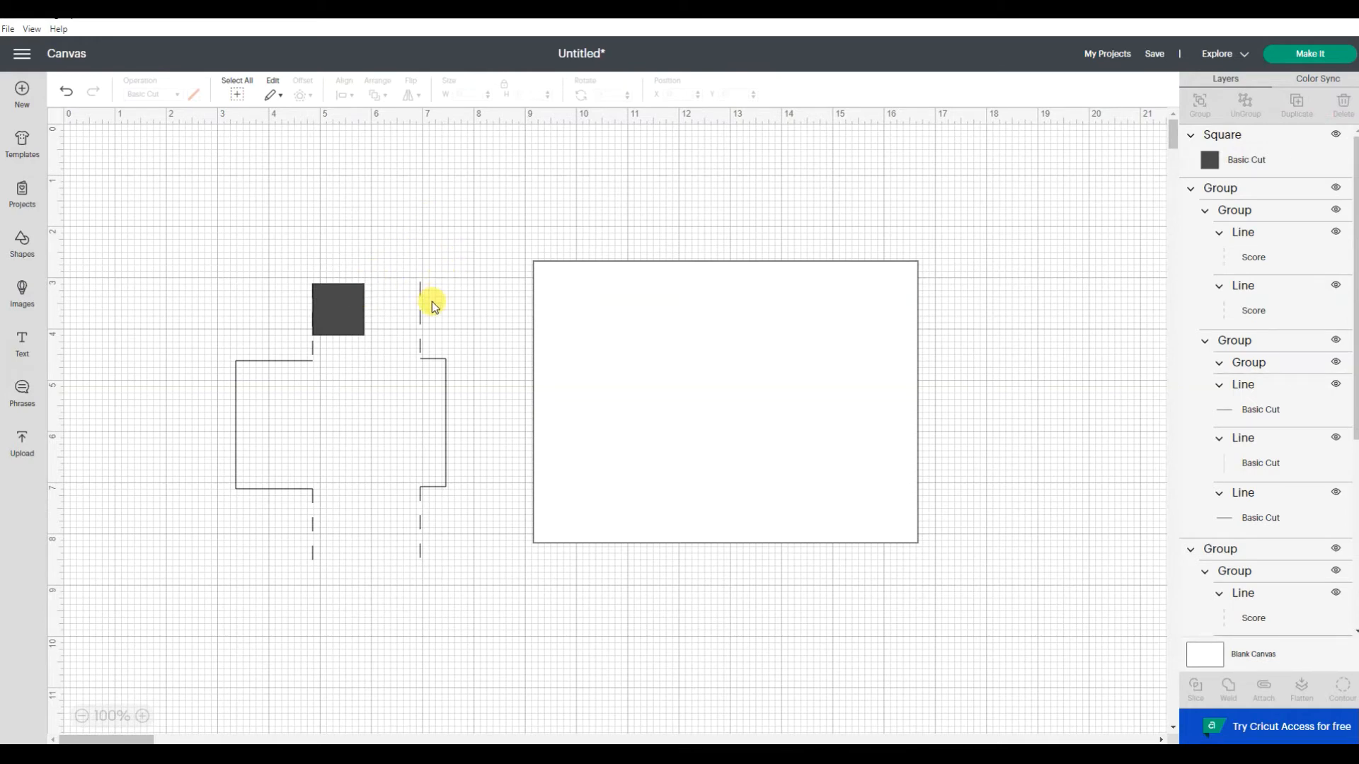
Align the right bracket assembly with the square along their left edges
drag(447, 263, 354, 379)
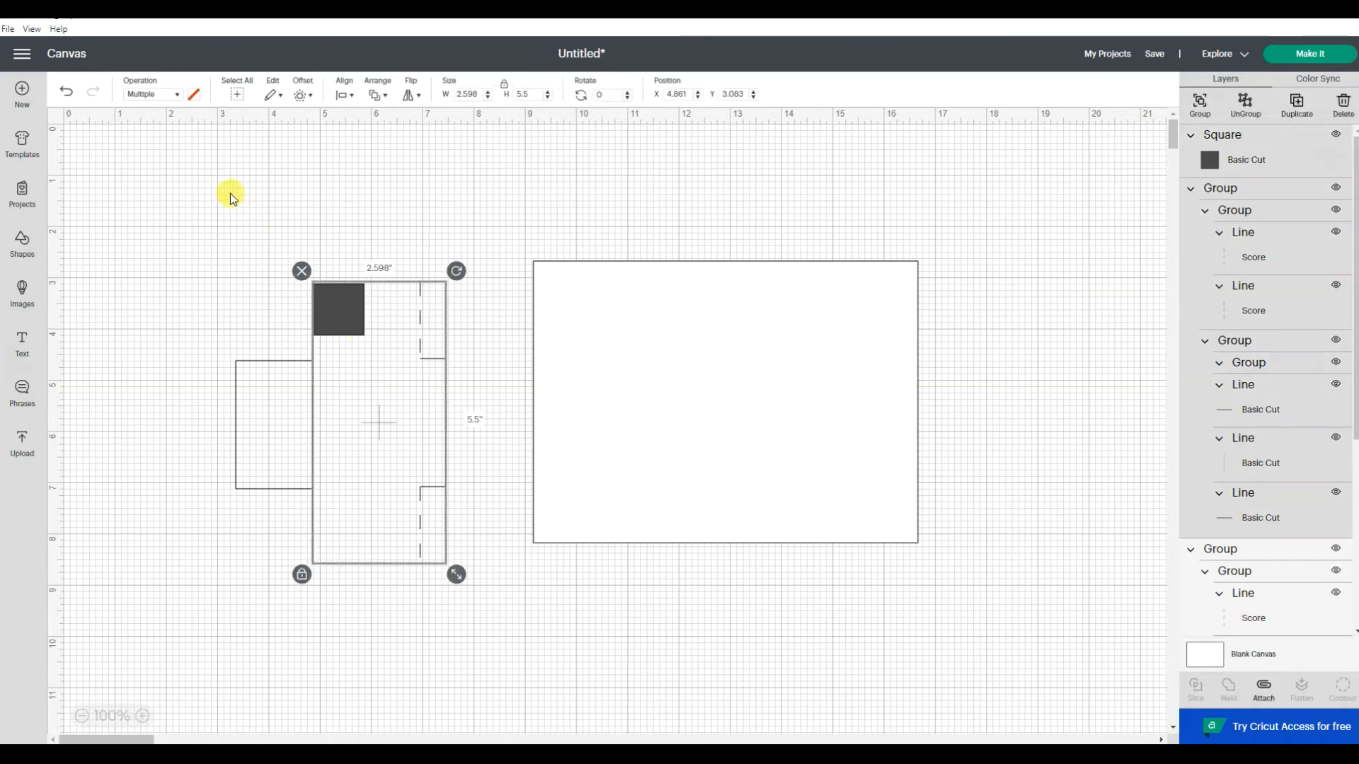
click(345, 94)
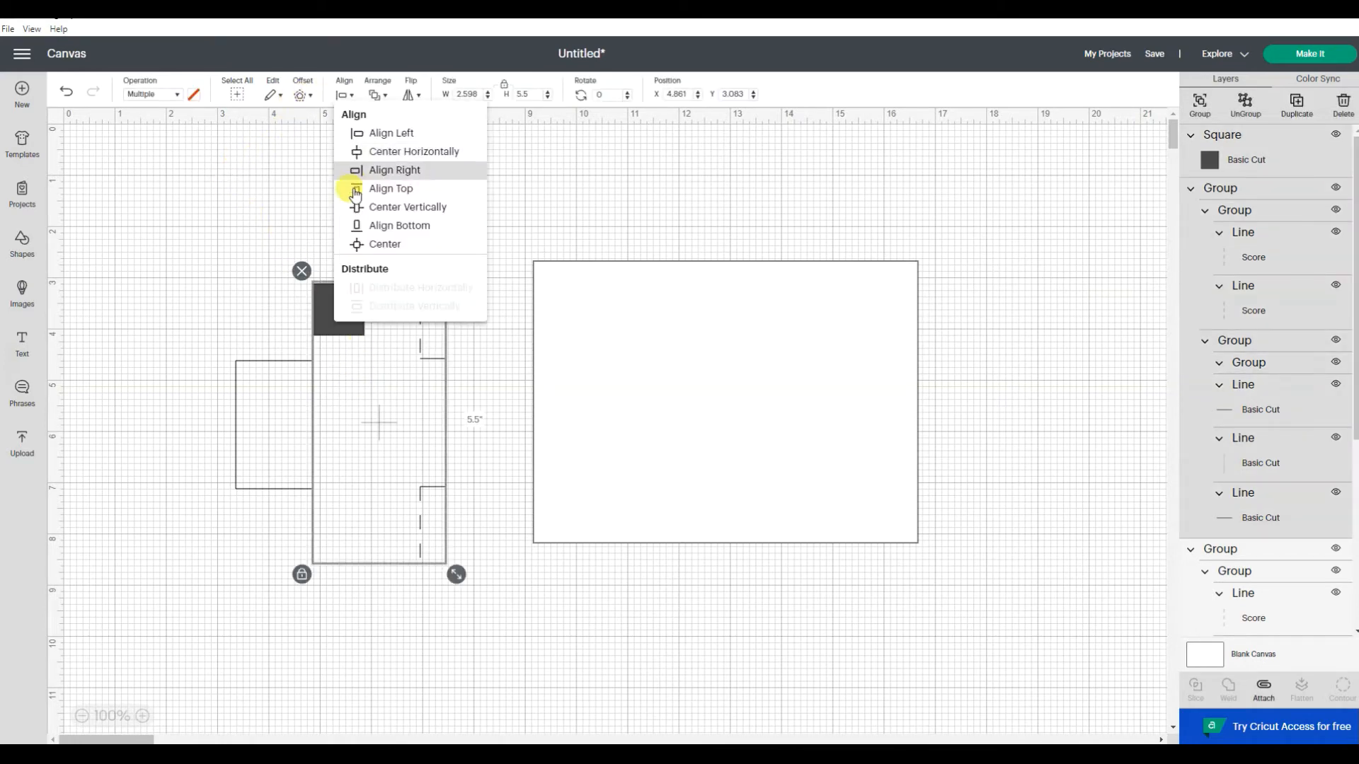
click(377, 133)
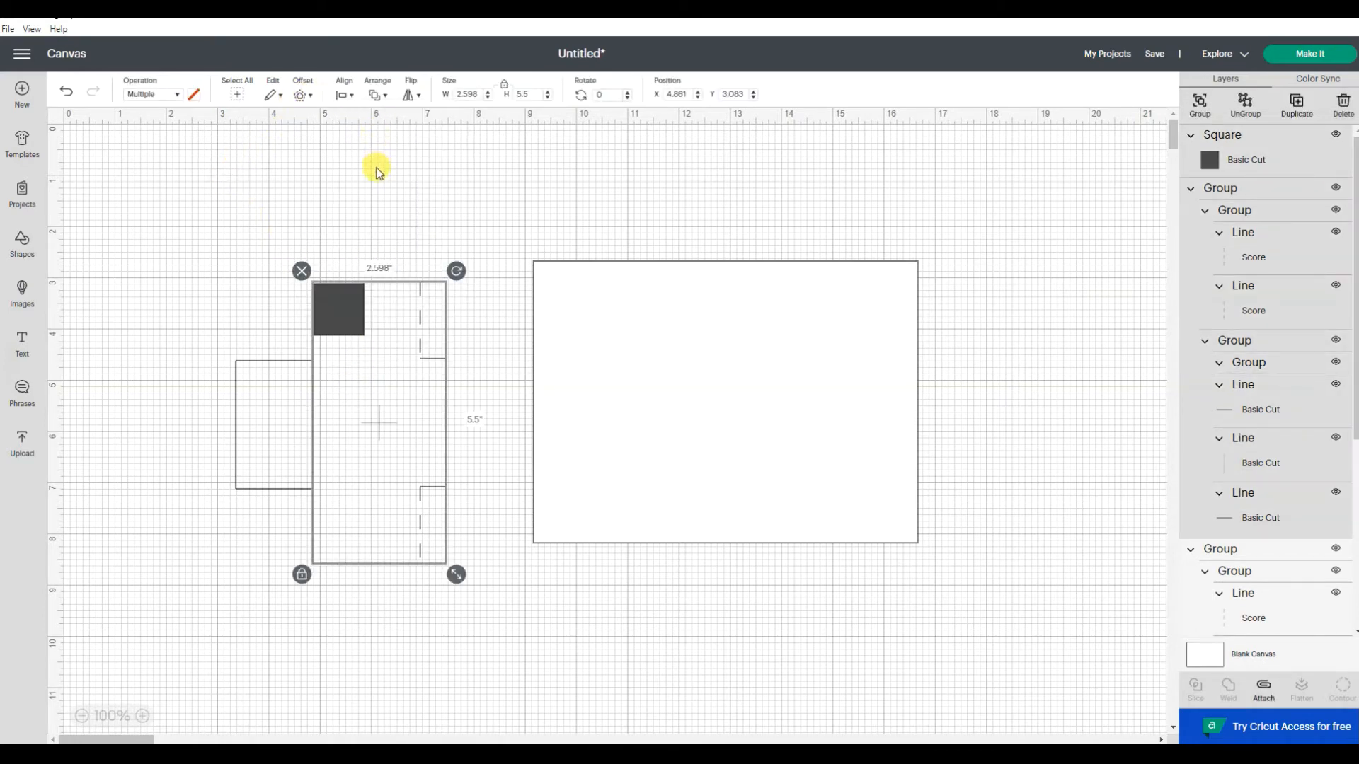
click(417, 220)
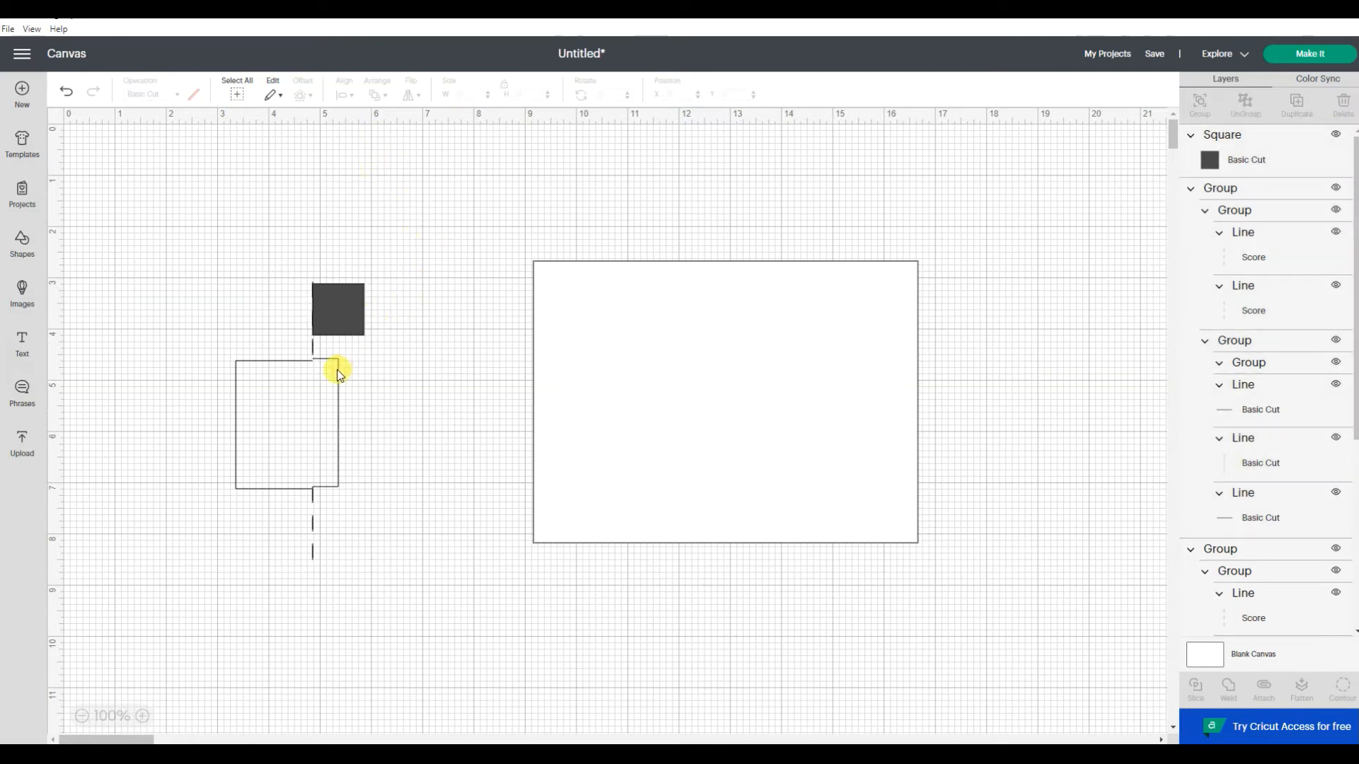
Align the left bracket, the right bracket and the square along their top edges
drag(177, 239, 458, 554)
drag(475, 598, 474, 598)
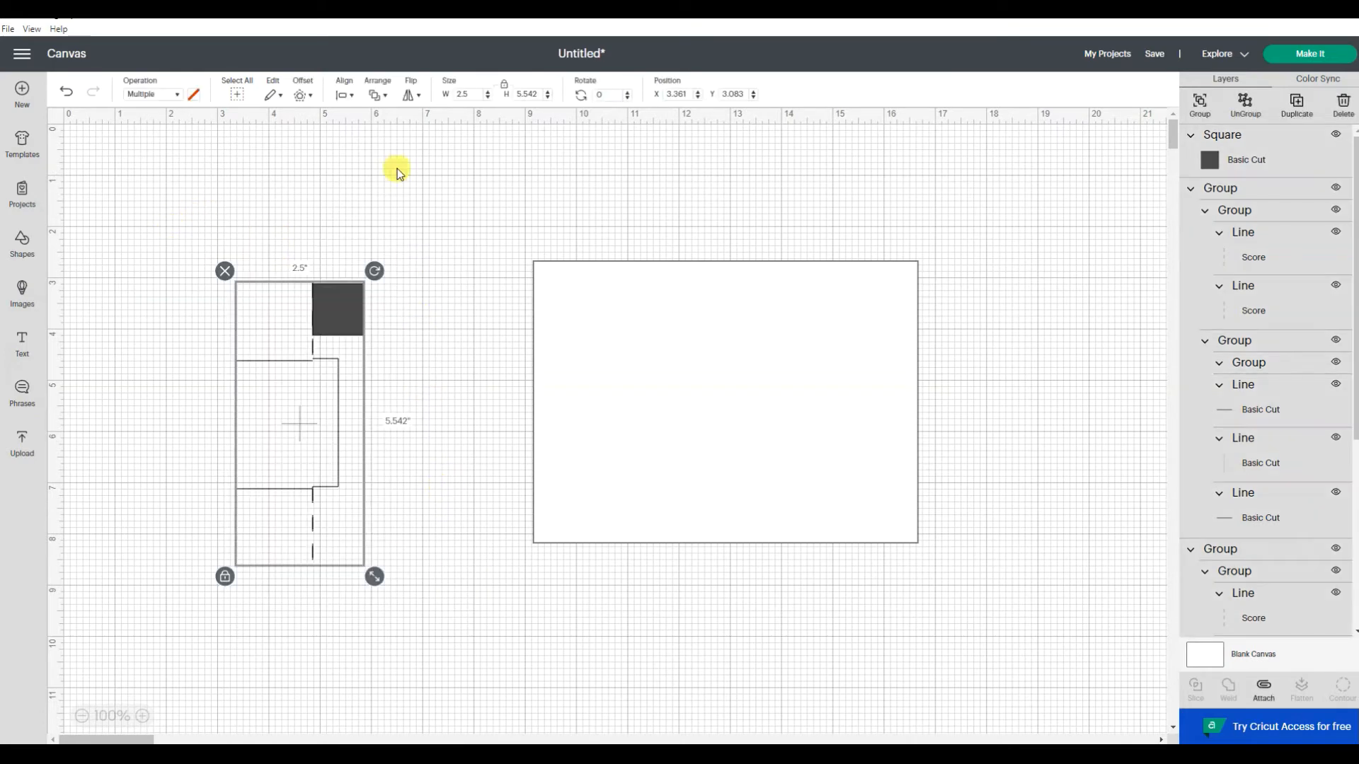
click(344, 92)
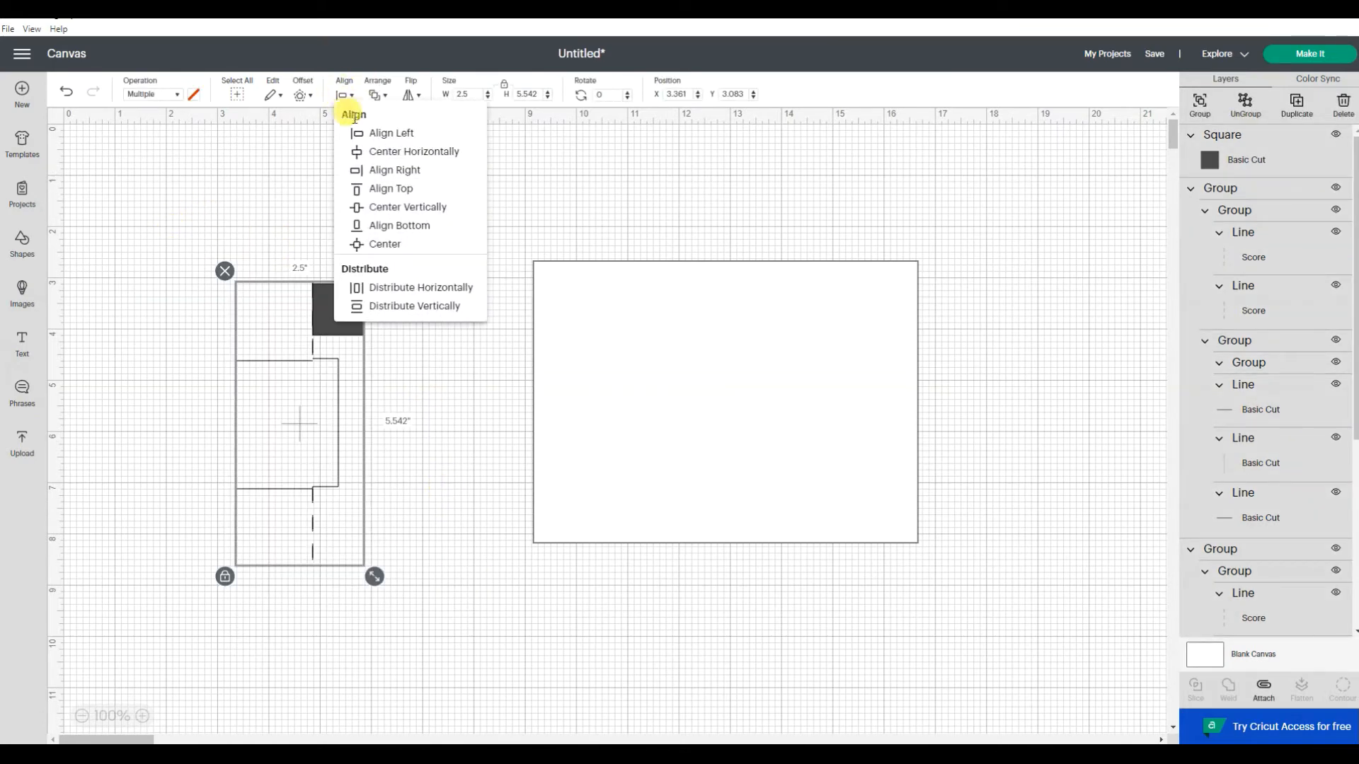
click(385, 191)
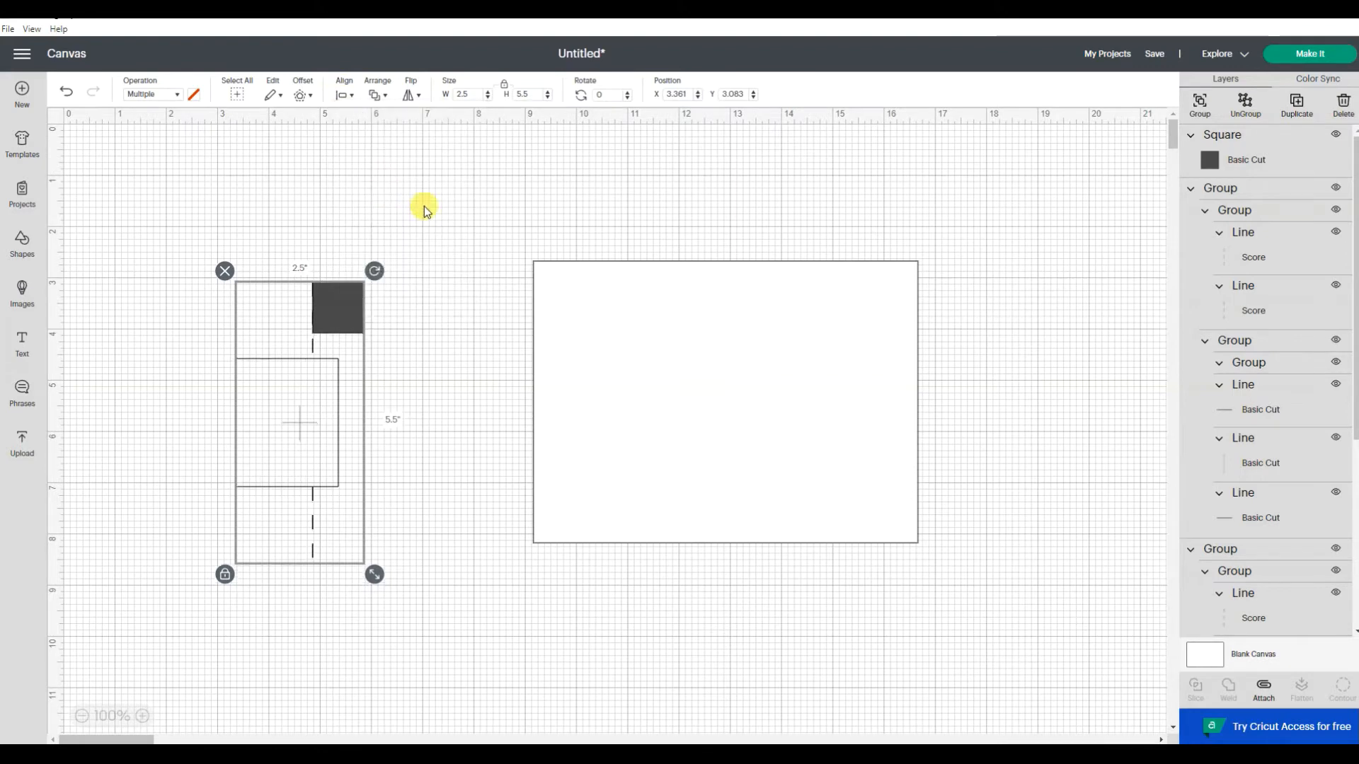
click(431, 294)
Shift the right bracket assembly 1 inch to the right and delete the spacer square
click(337, 367)
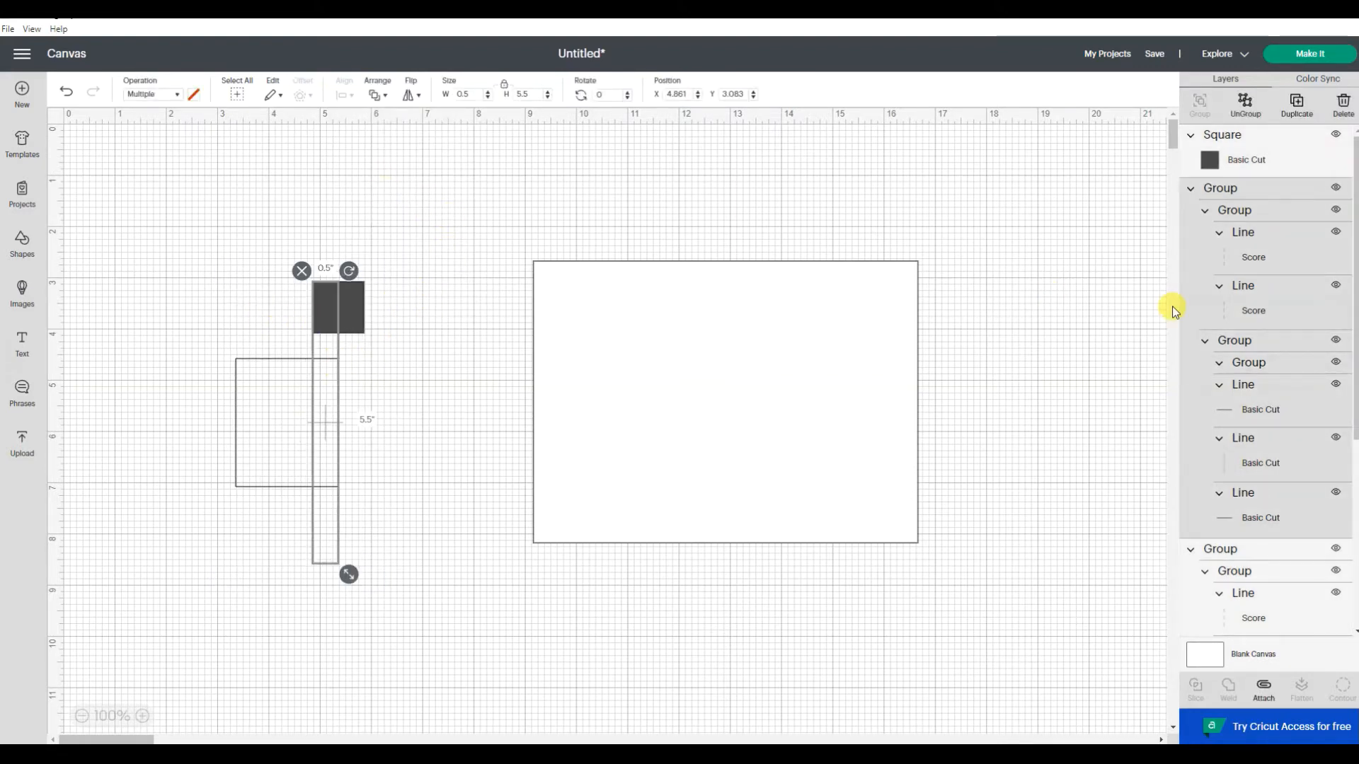
click(355, 292)
drag(355, 291, 187, 237)
click(156, 224)
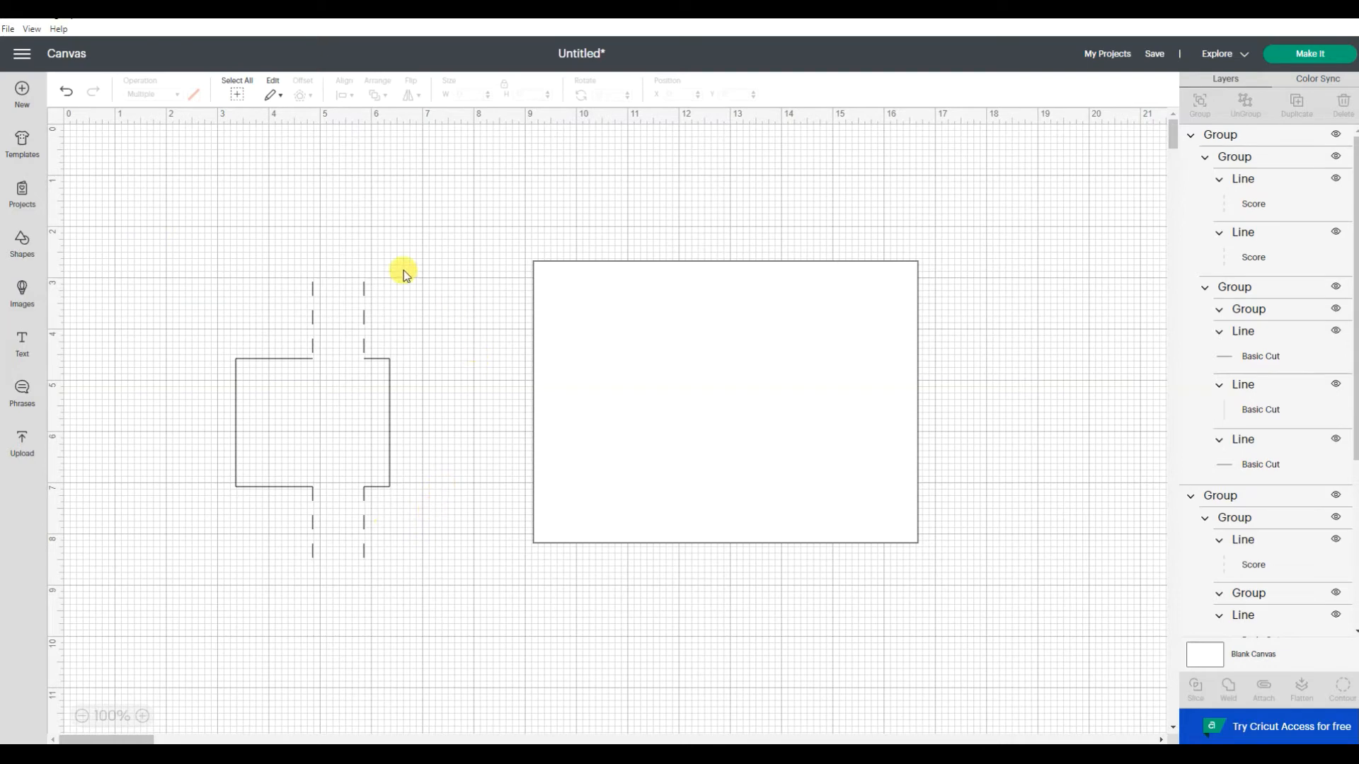
Ungroup the selected bracket assemblies by one level
drag(171, 231, 470, 622)
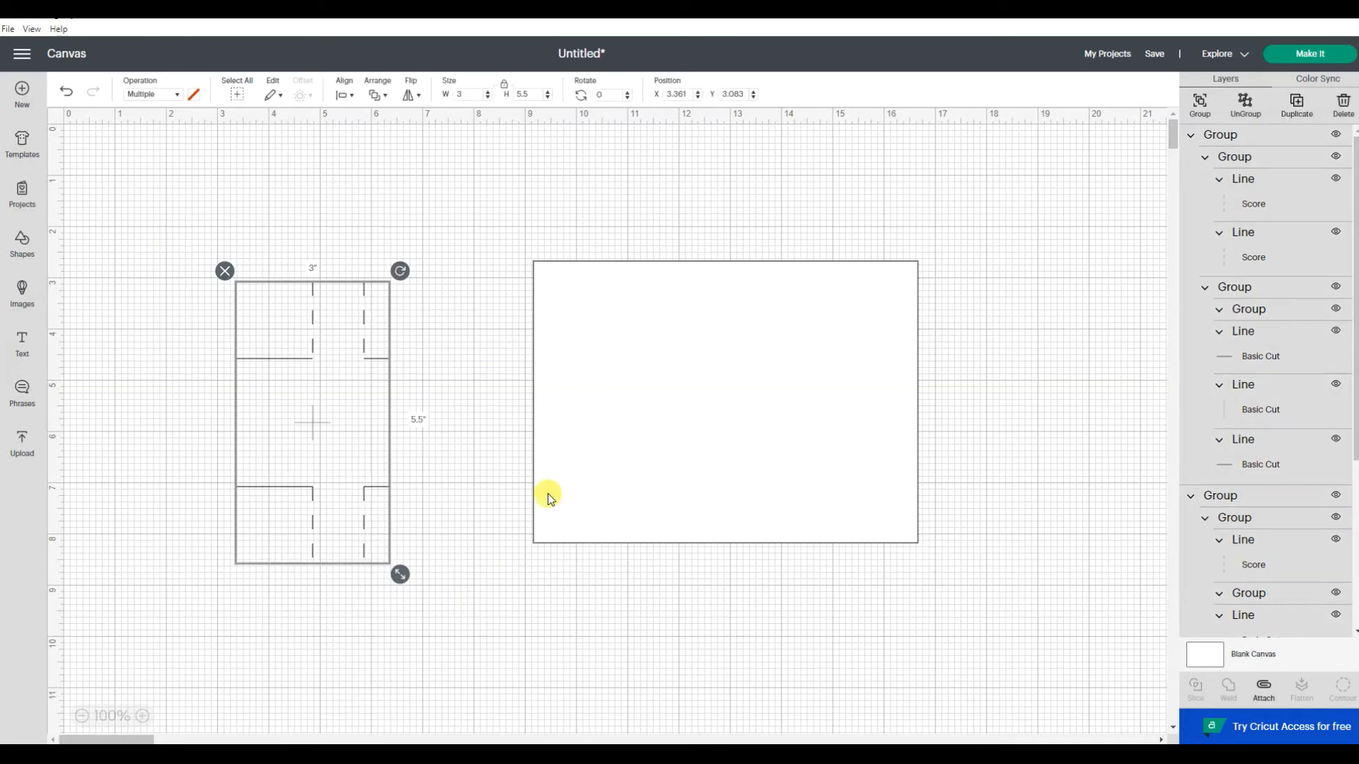
click(1244, 106)
click(777, 434)
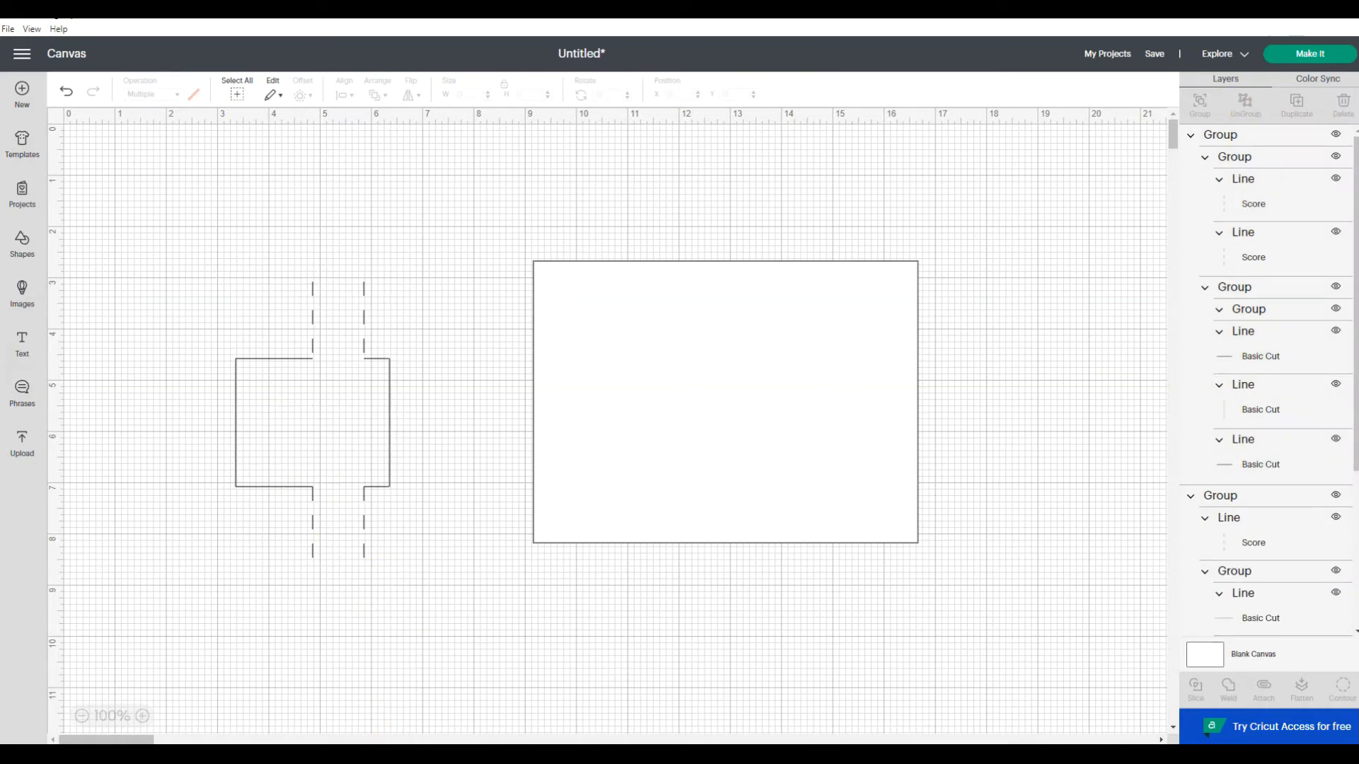
Try to align both brackets and the card rectangle together along their top and left edges
click(364, 697)
drag(161, 197, 946, 595)
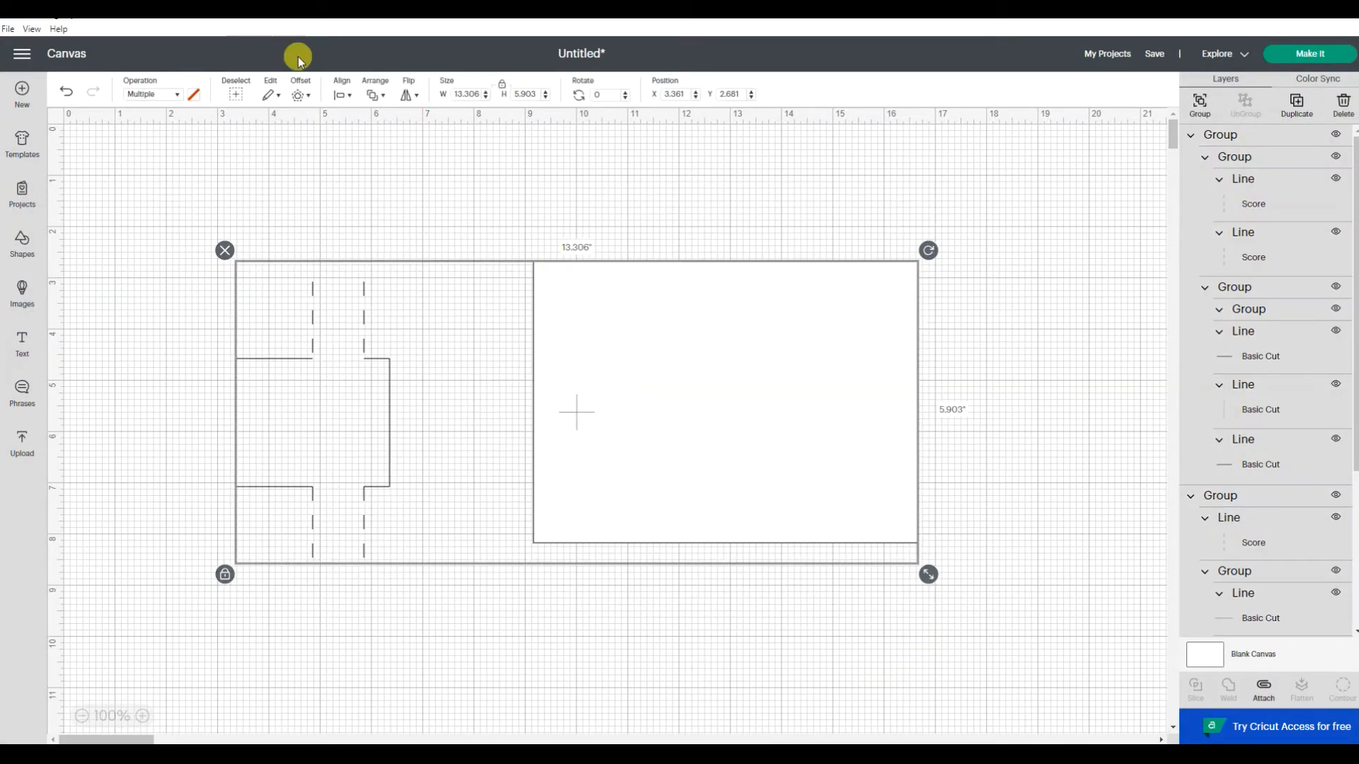
click(341, 94)
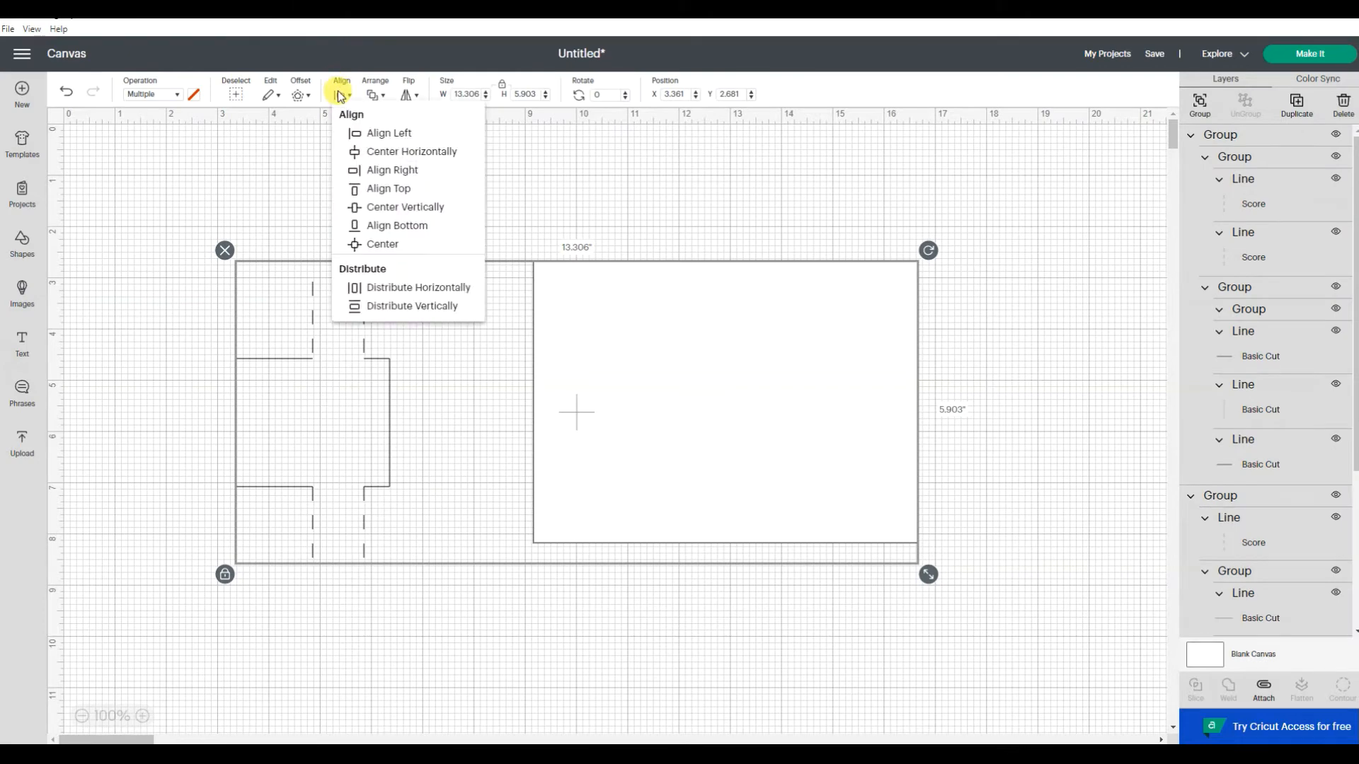
click(363, 190)
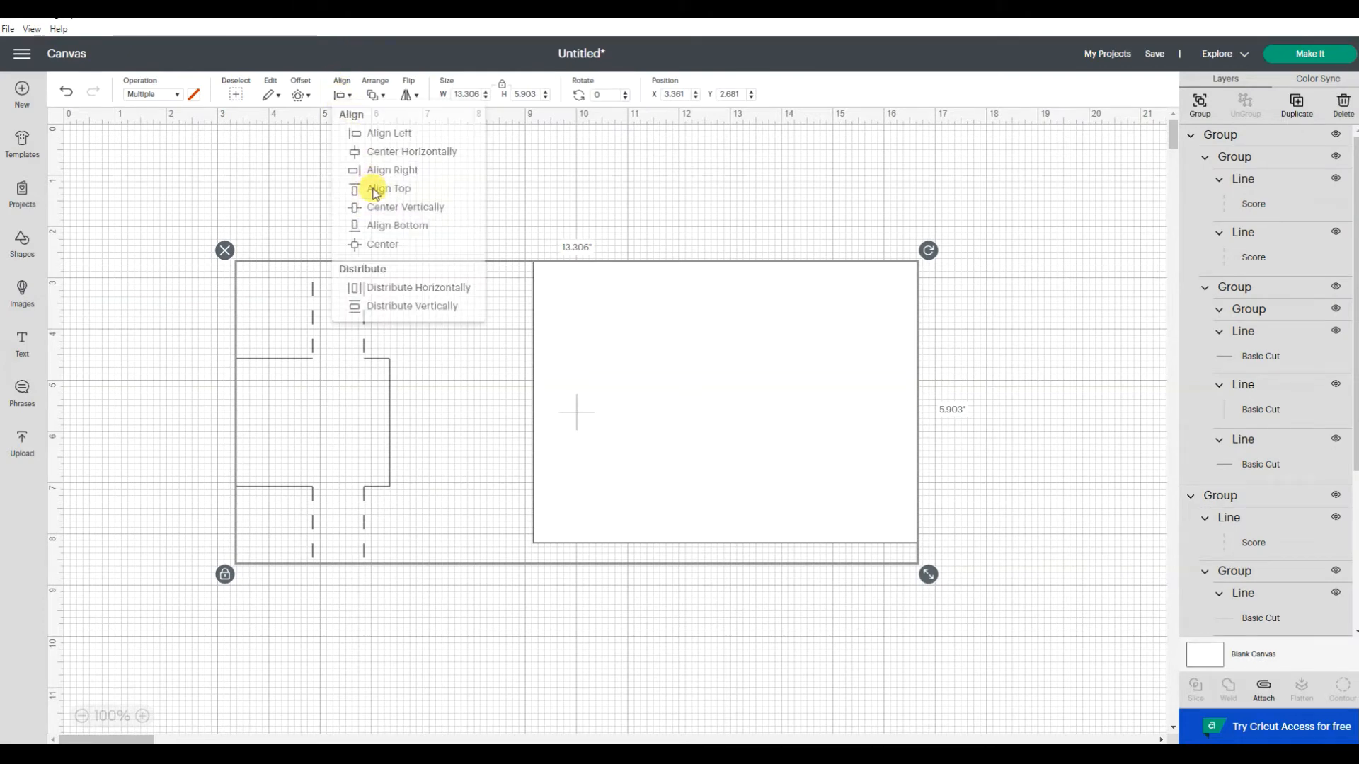
click(340, 96)
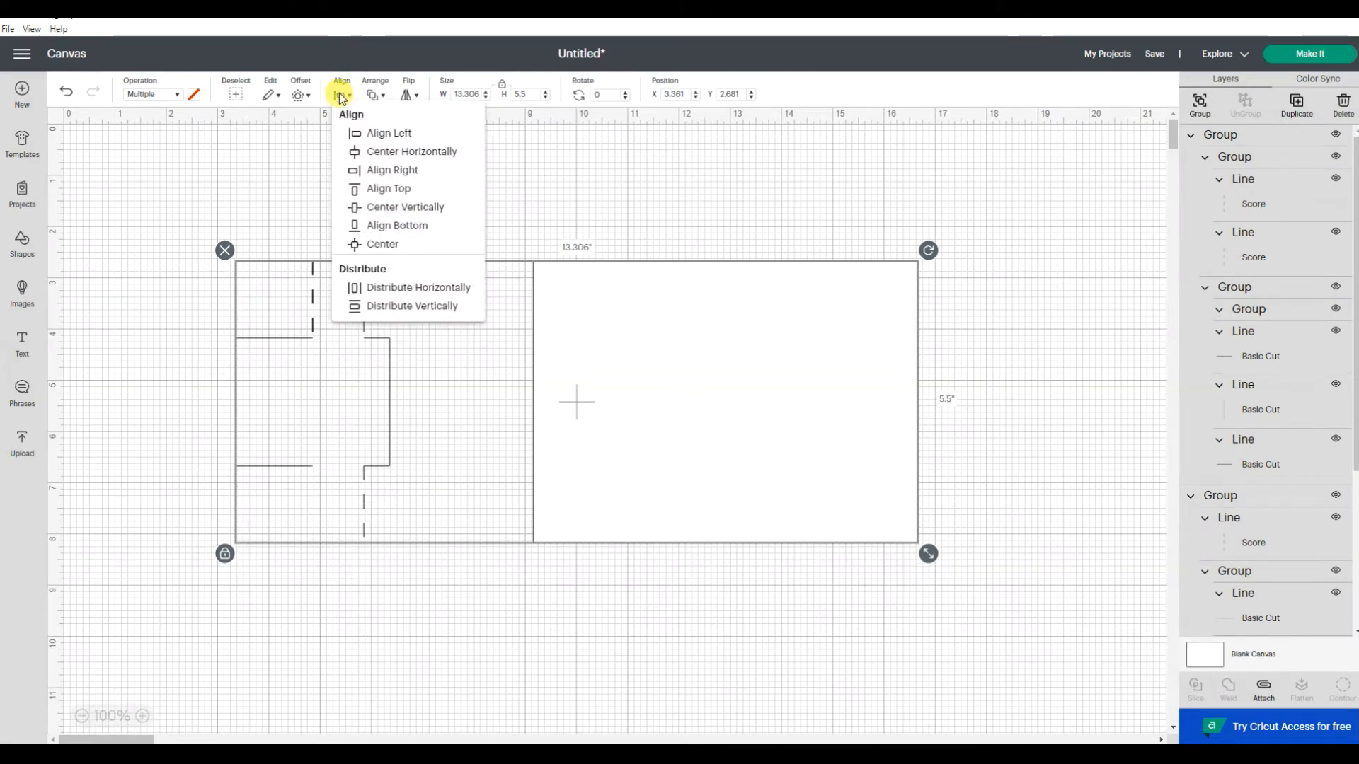
click(354, 134)
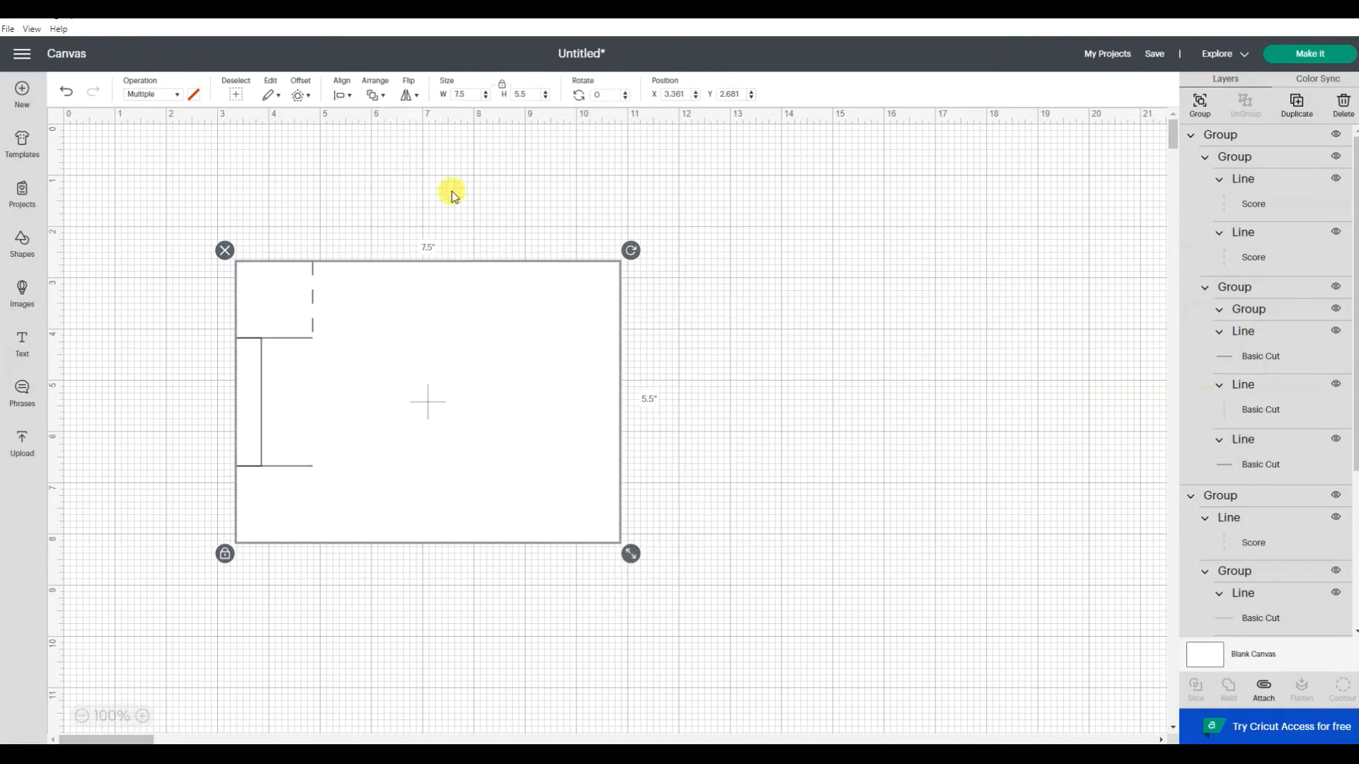
click(693, 292)
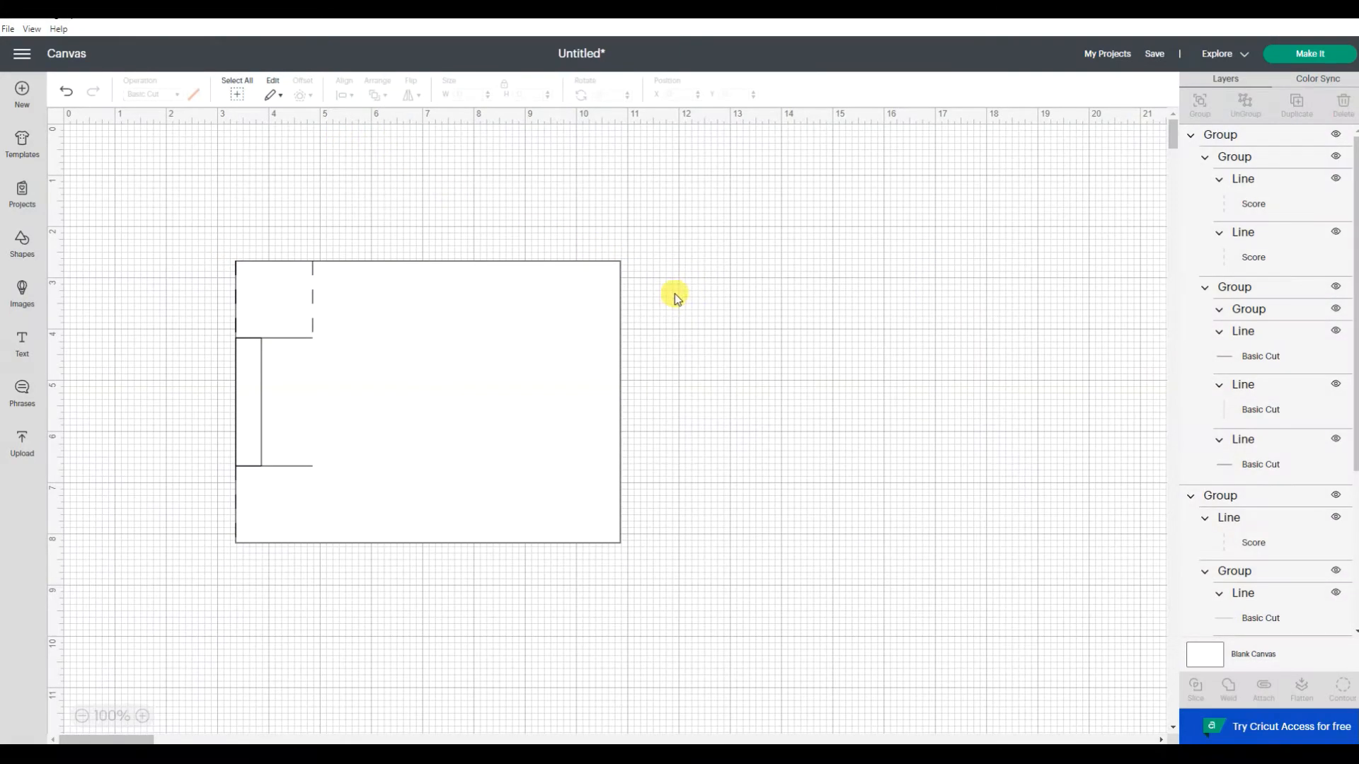
Undo the top and left alignment of the brackets and the card rectangle
click(69, 92)
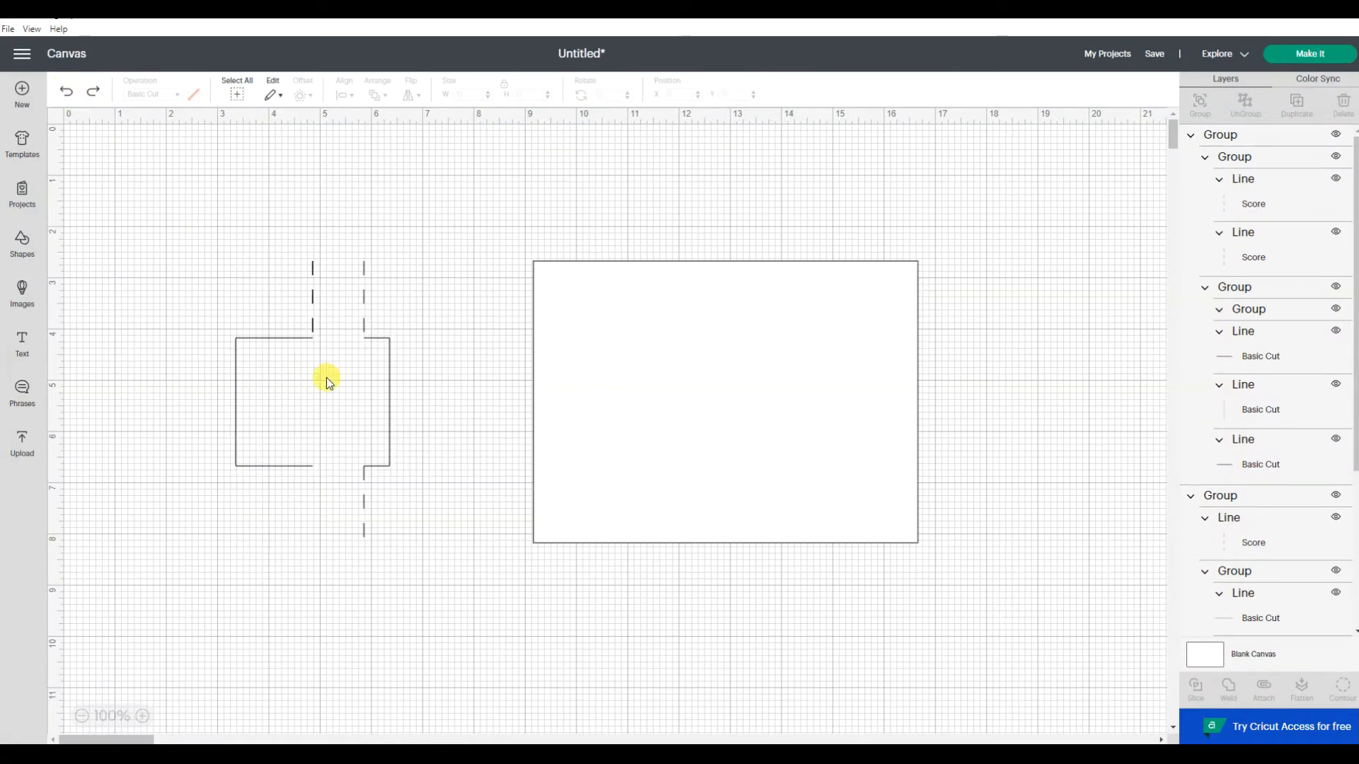
click(67, 92)
click(67, 93)
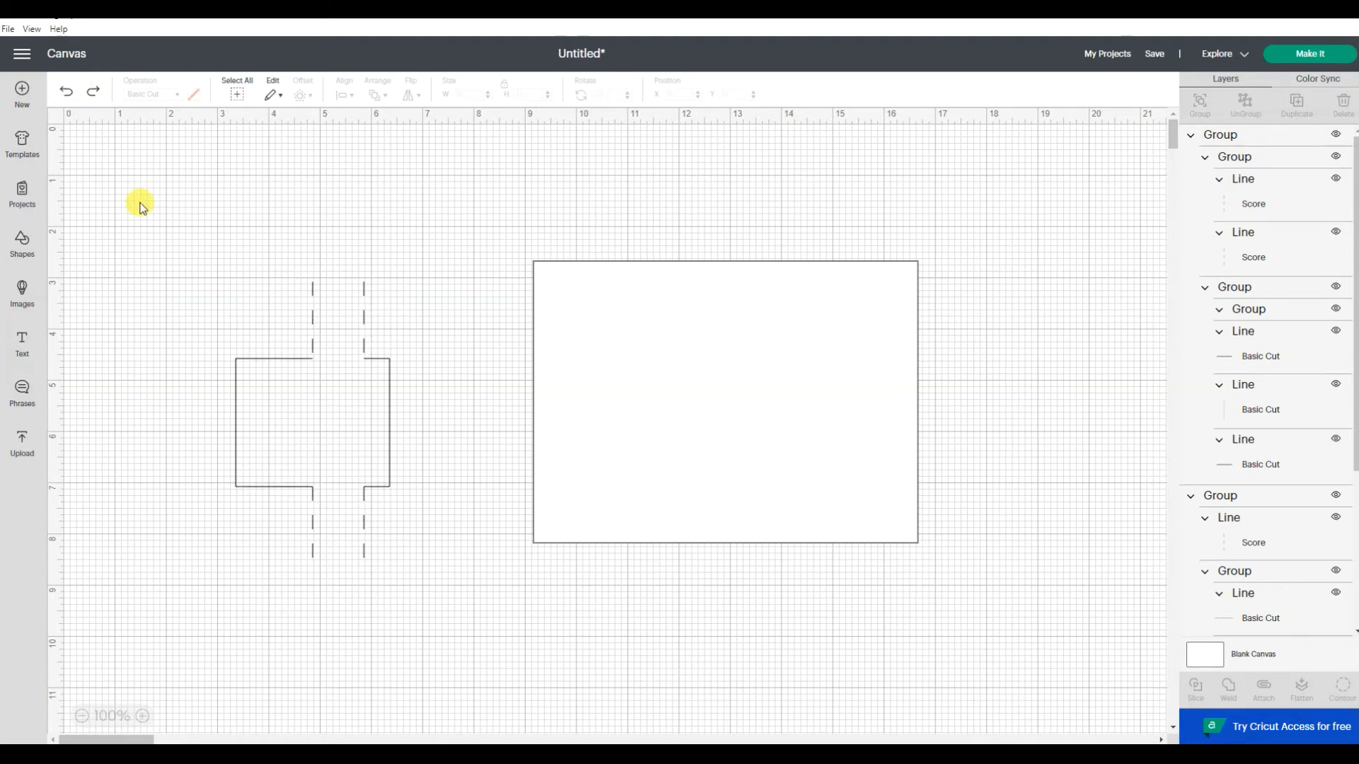
Group the left bracket with its upper and lower score lines
drag(171, 249, 335, 593)
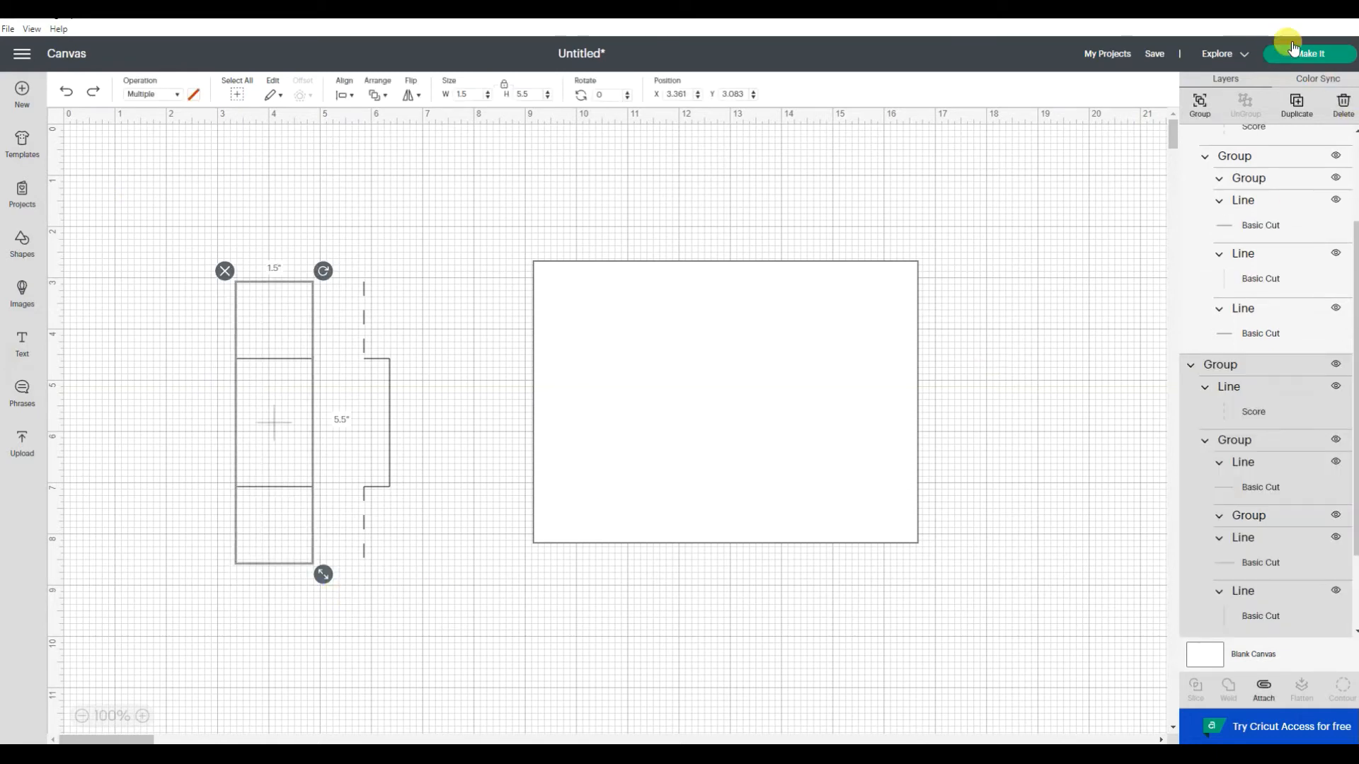
click(1198, 106)
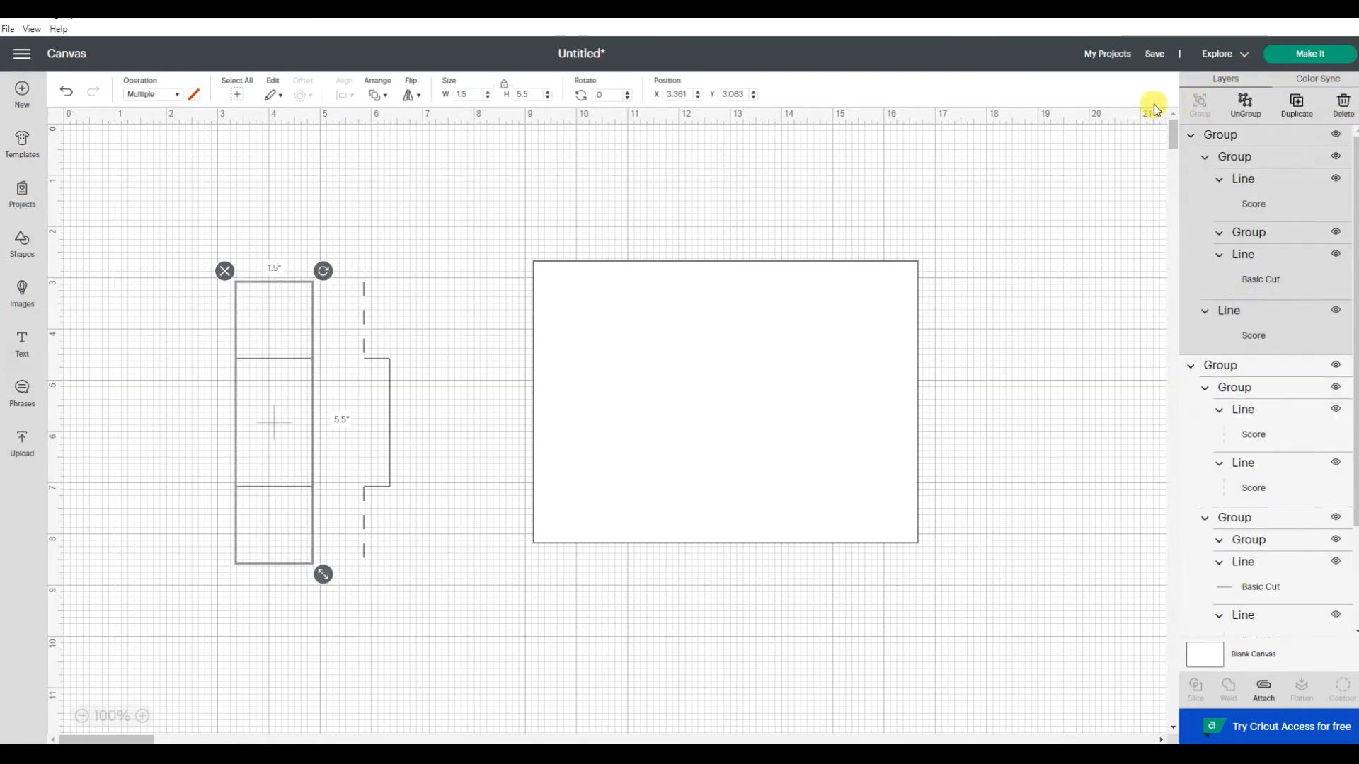
Group the left and right bracket assemblies with their score lines into a single group
click(364, 129)
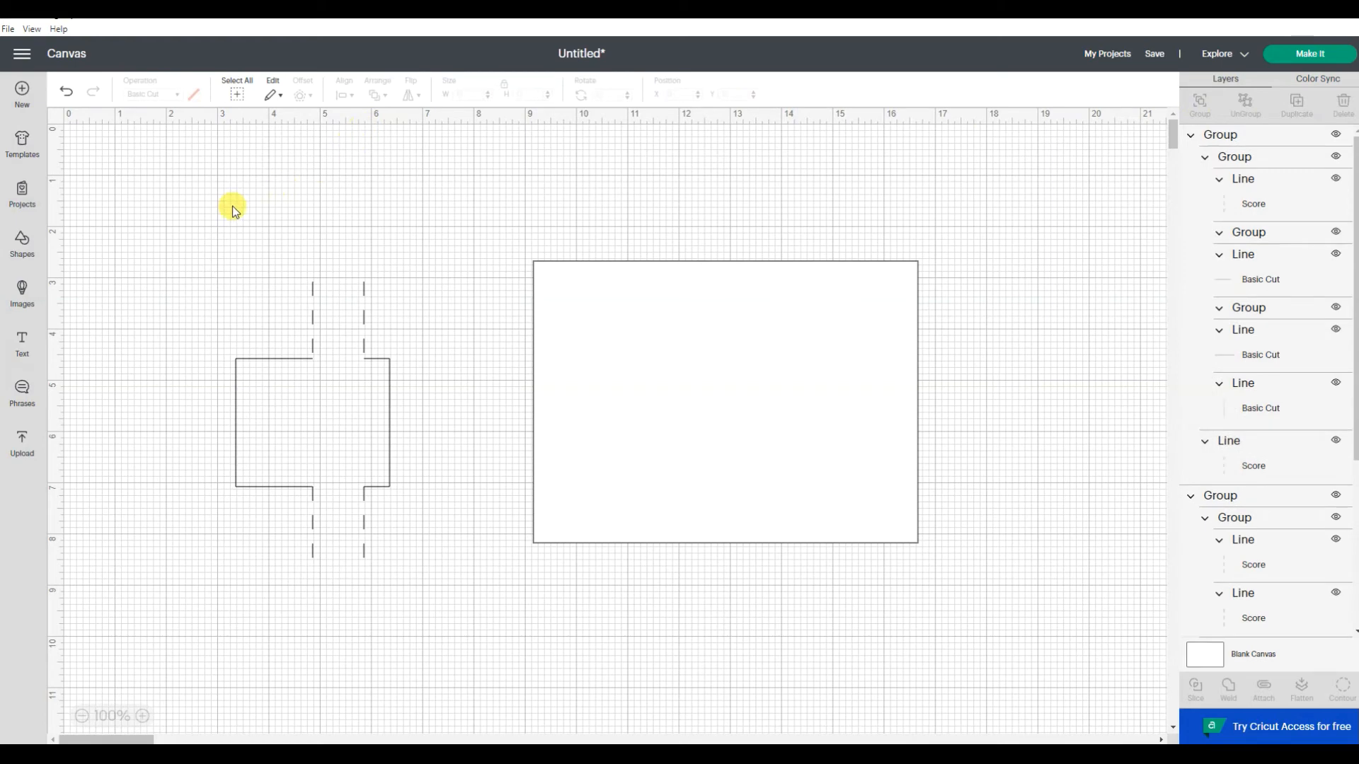
drag(187, 230, 443, 596)
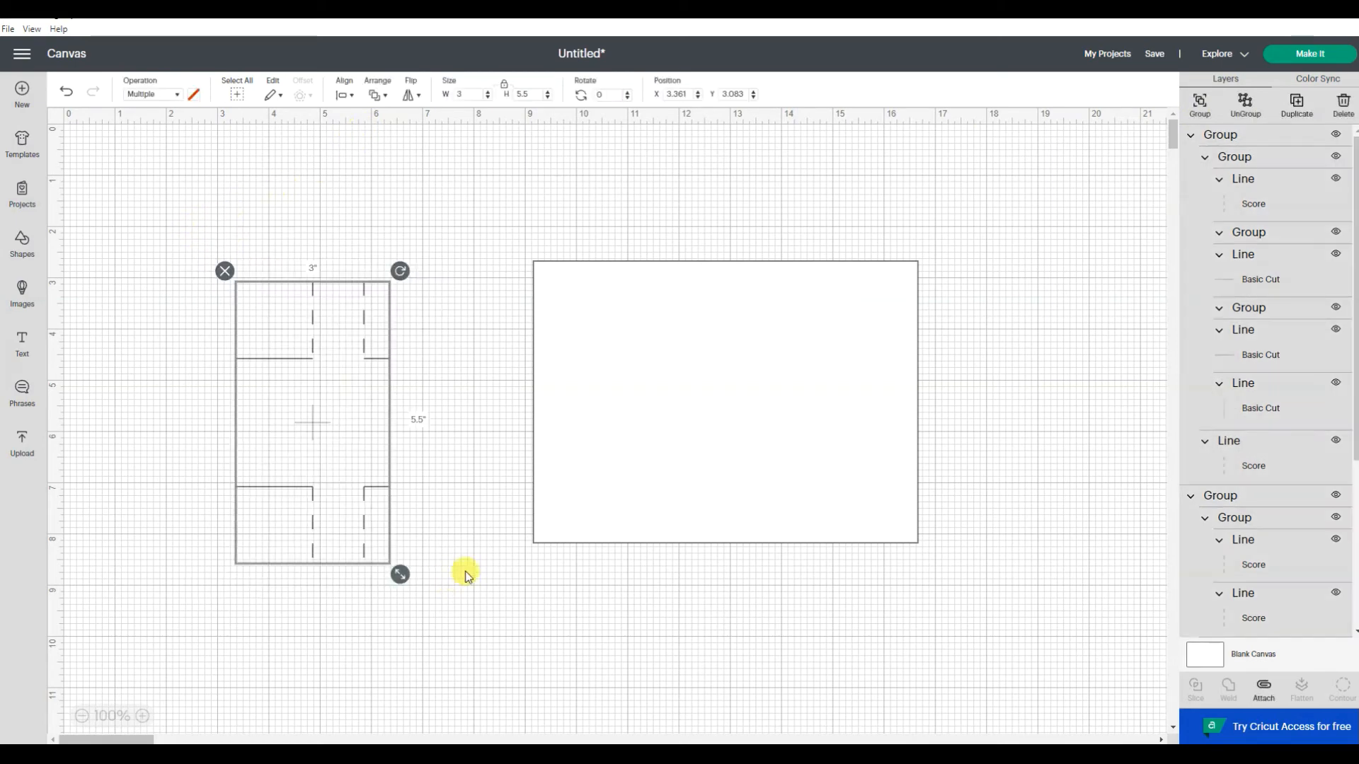
click(1198, 104)
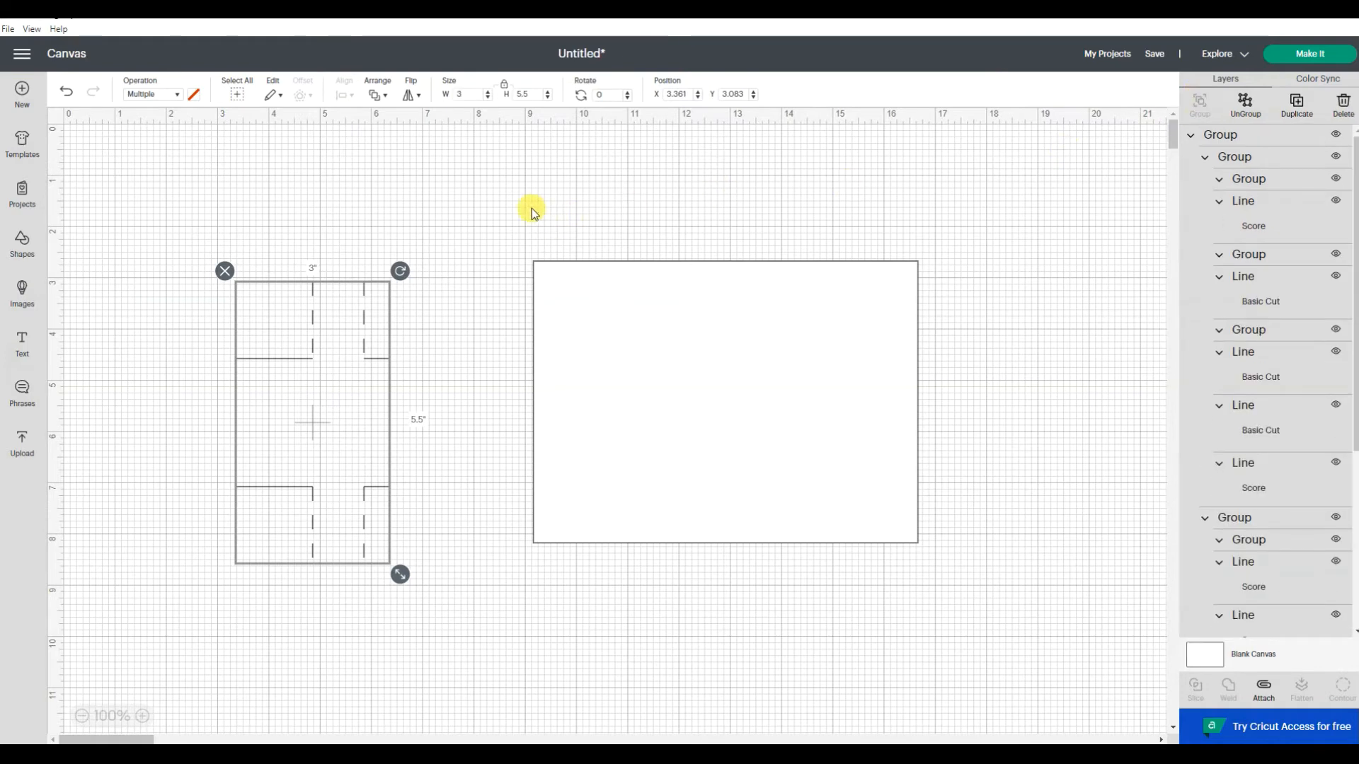
Align the bracket group and the card rectangle along their top and left edges, and move the brackets inward from the card's left edge
click(534, 209)
drag(119, 191, 1003, 610)
click(340, 96)
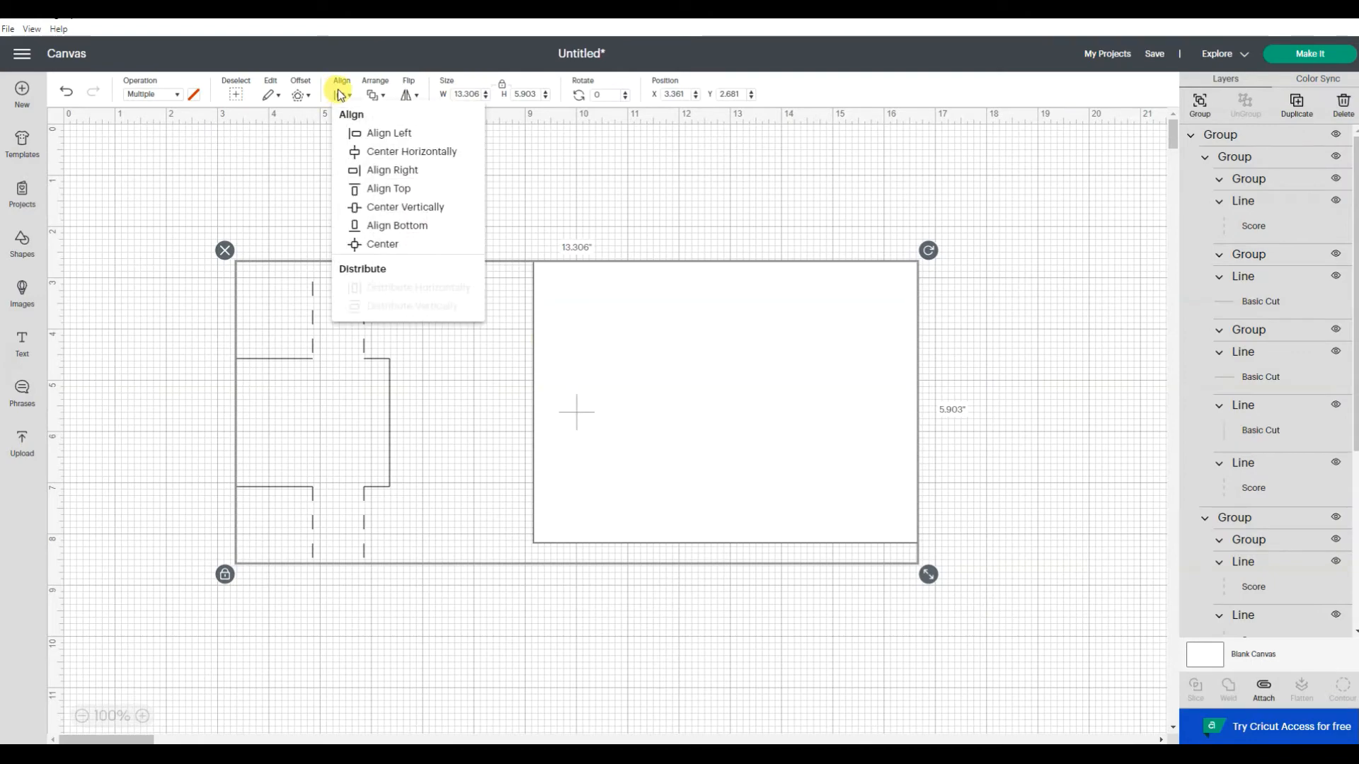
click(360, 190)
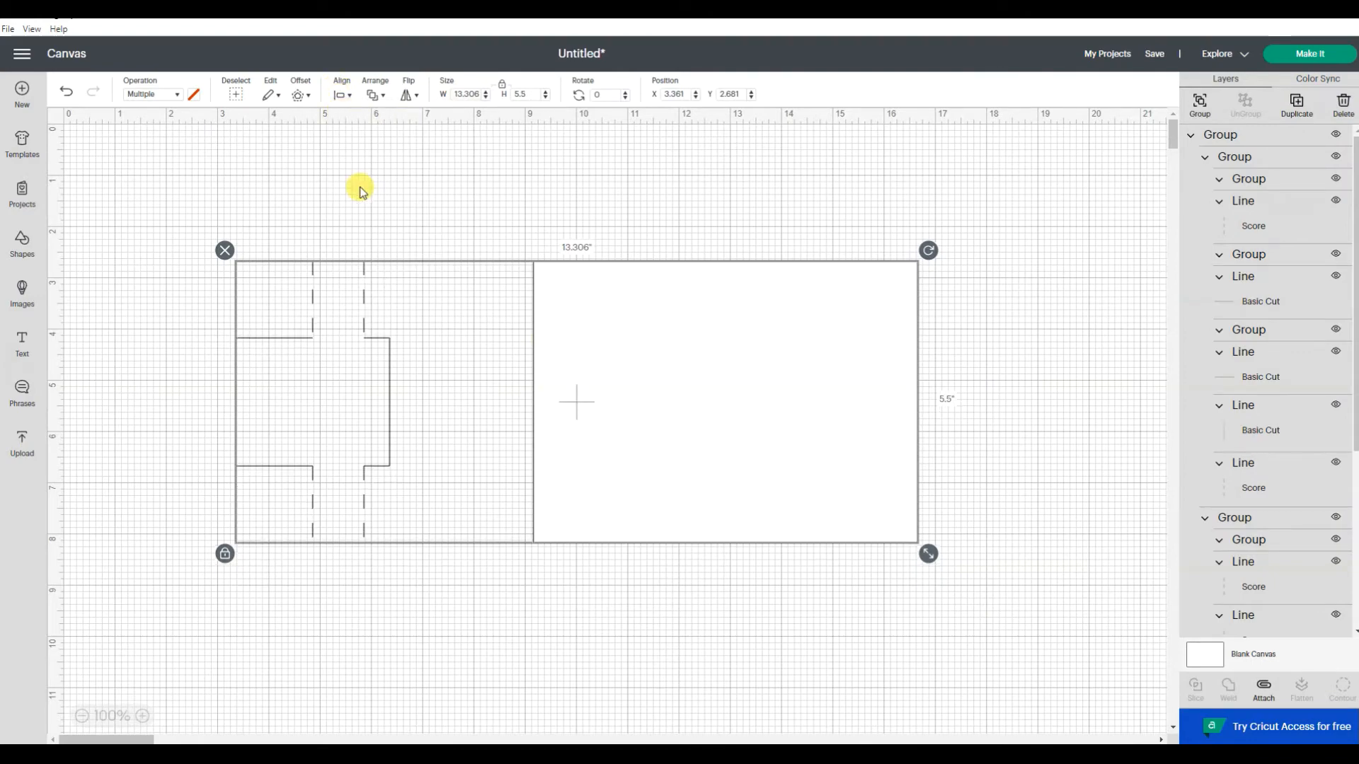
click(340, 95)
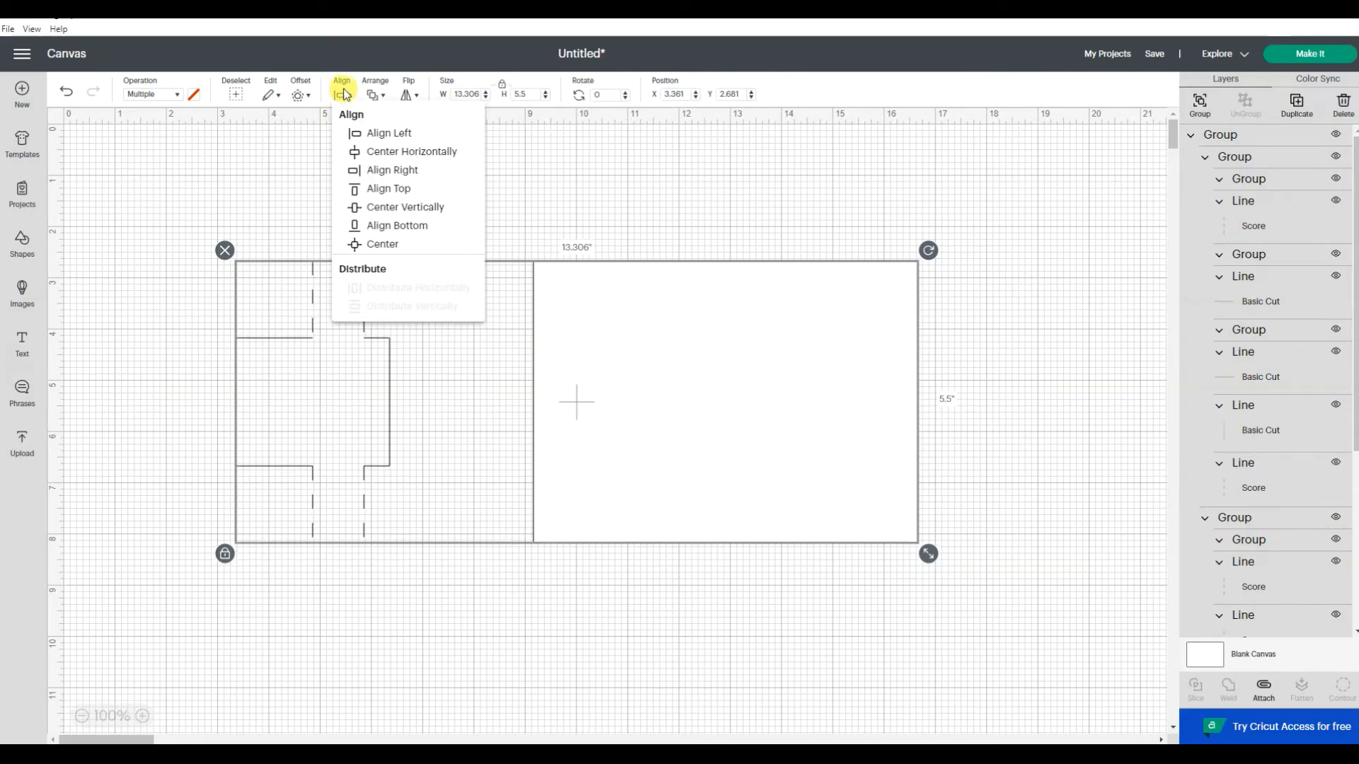
click(370, 133)
click(852, 347)
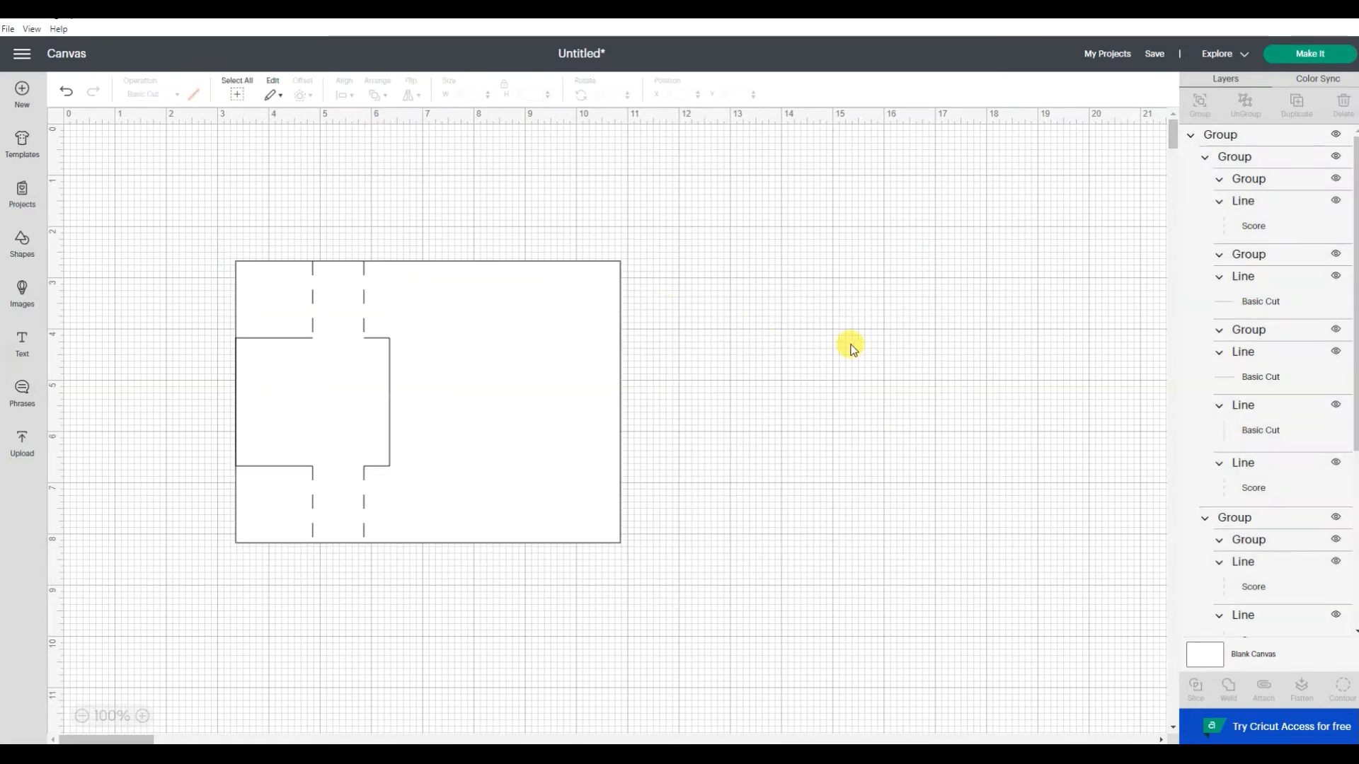
click(281, 472)
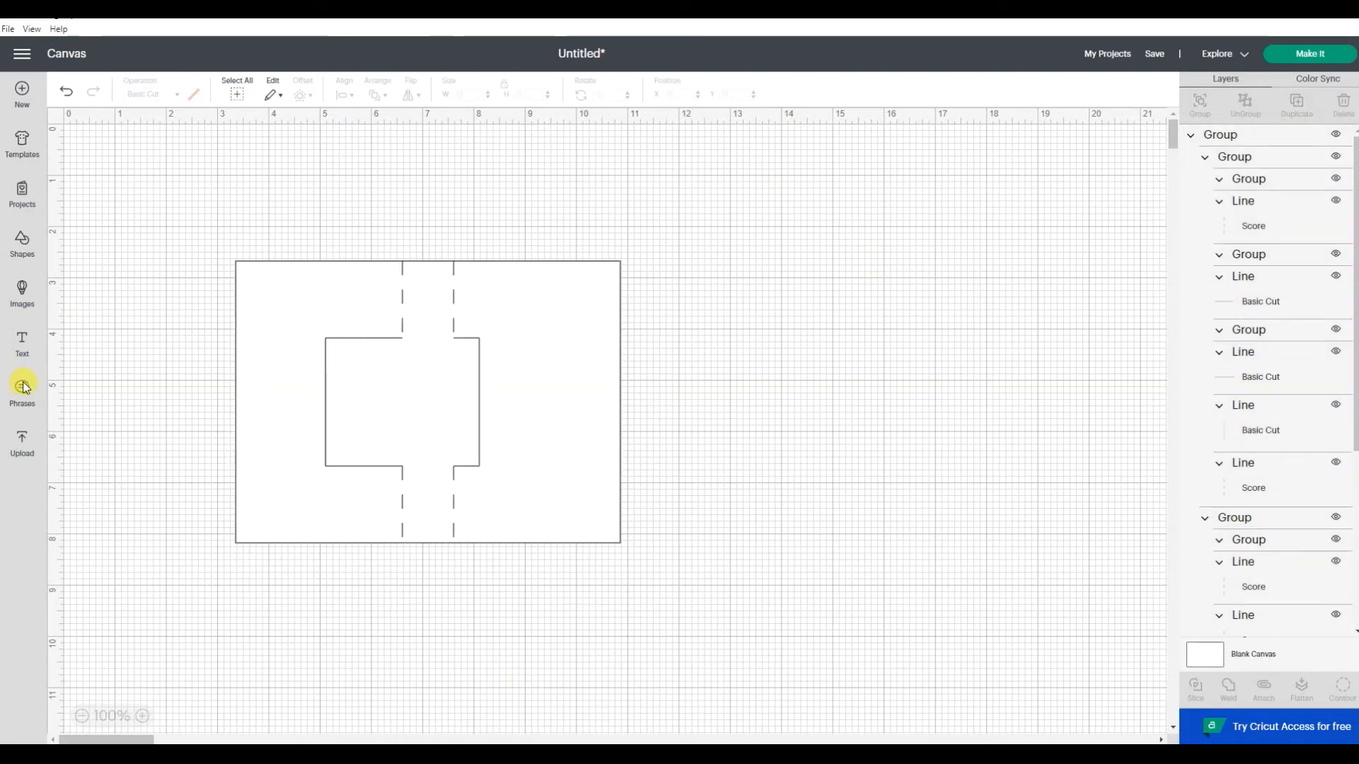
Check the gap between the right bracket and the card's right edge using a temporary 2.75-inch square, and delete the square
click(14, 234)
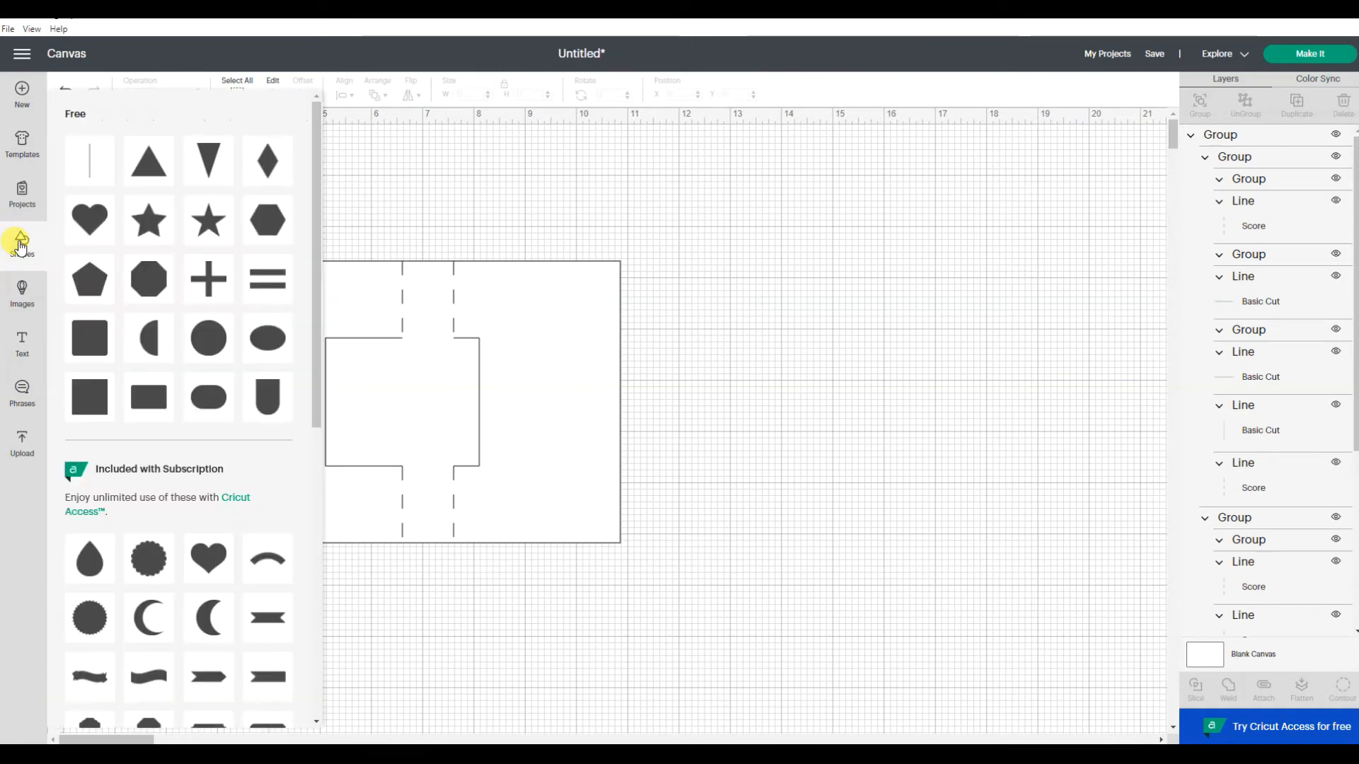
click(78, 396)
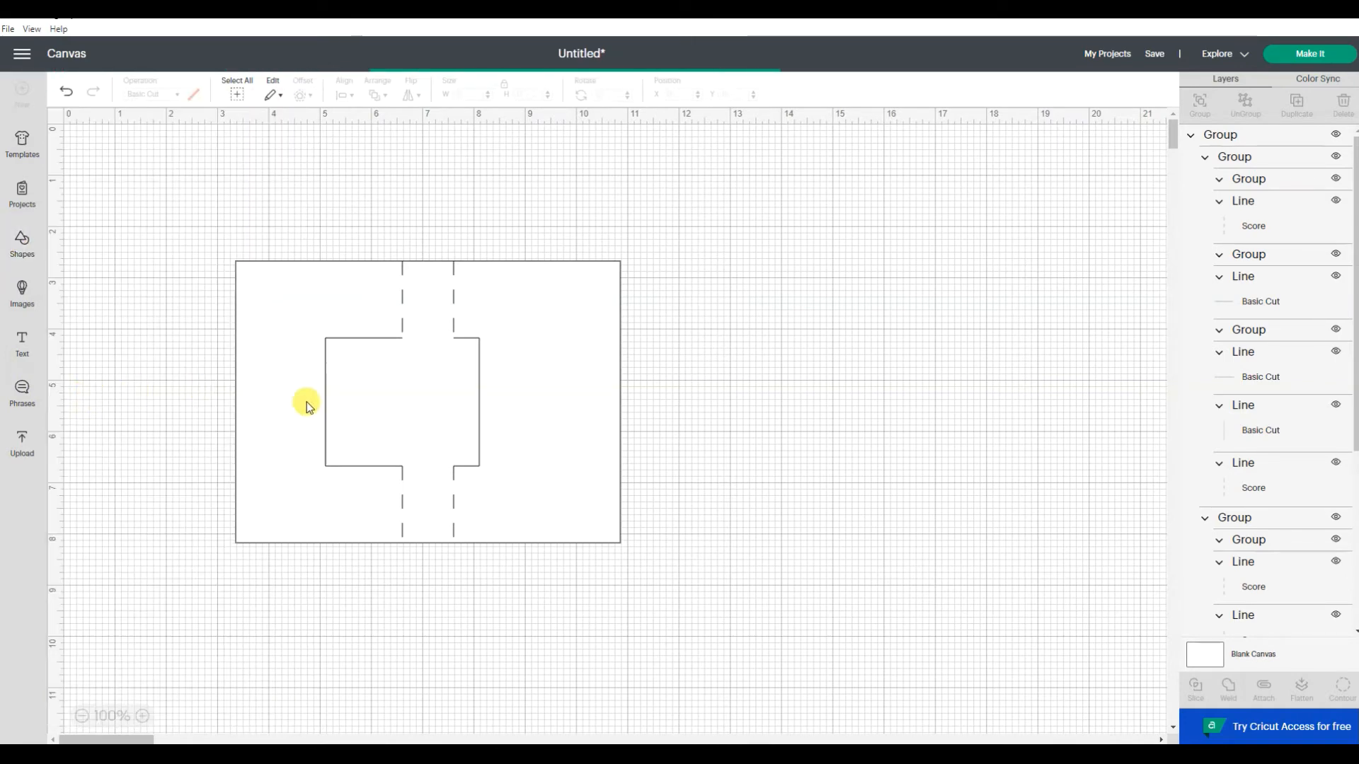
drag(291, 331, 529, 377)
click(527, 94)
text(2.75)
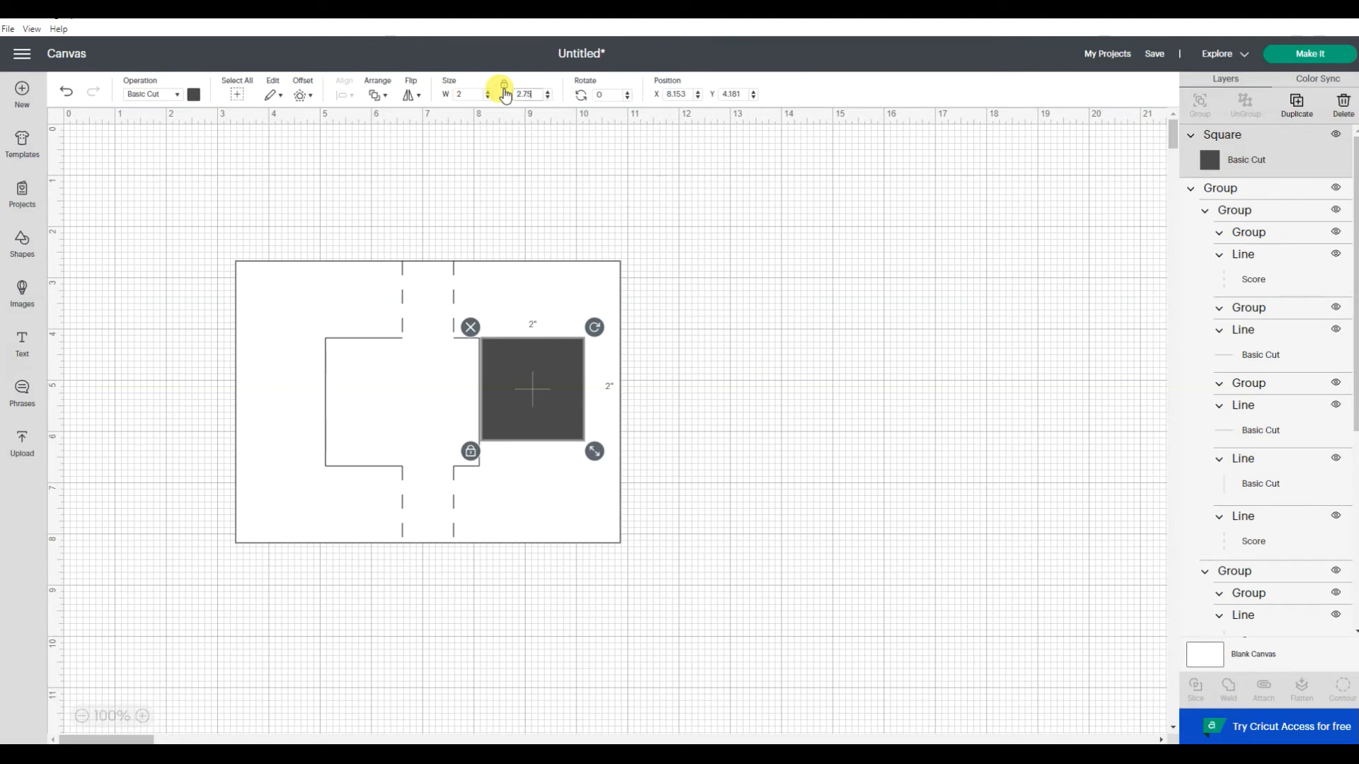
key(Return)
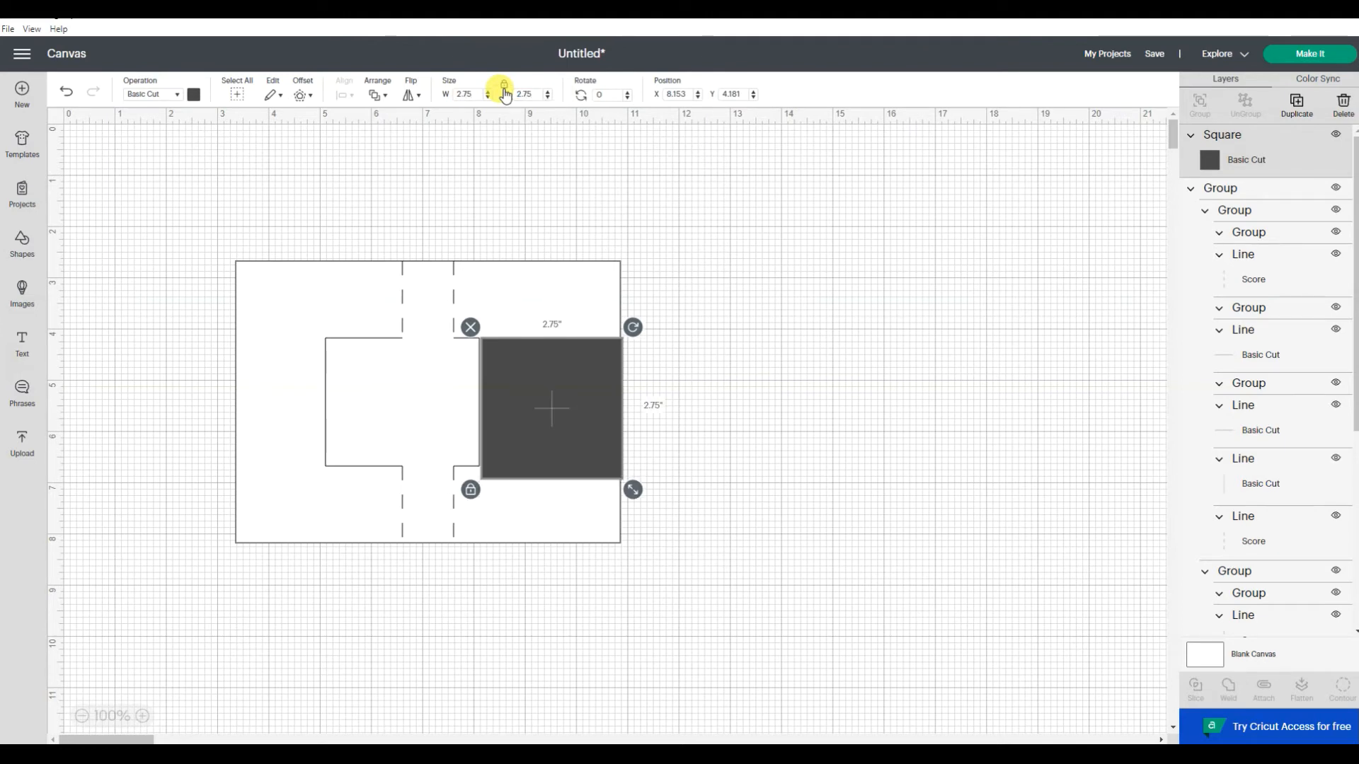
click(686, 327)
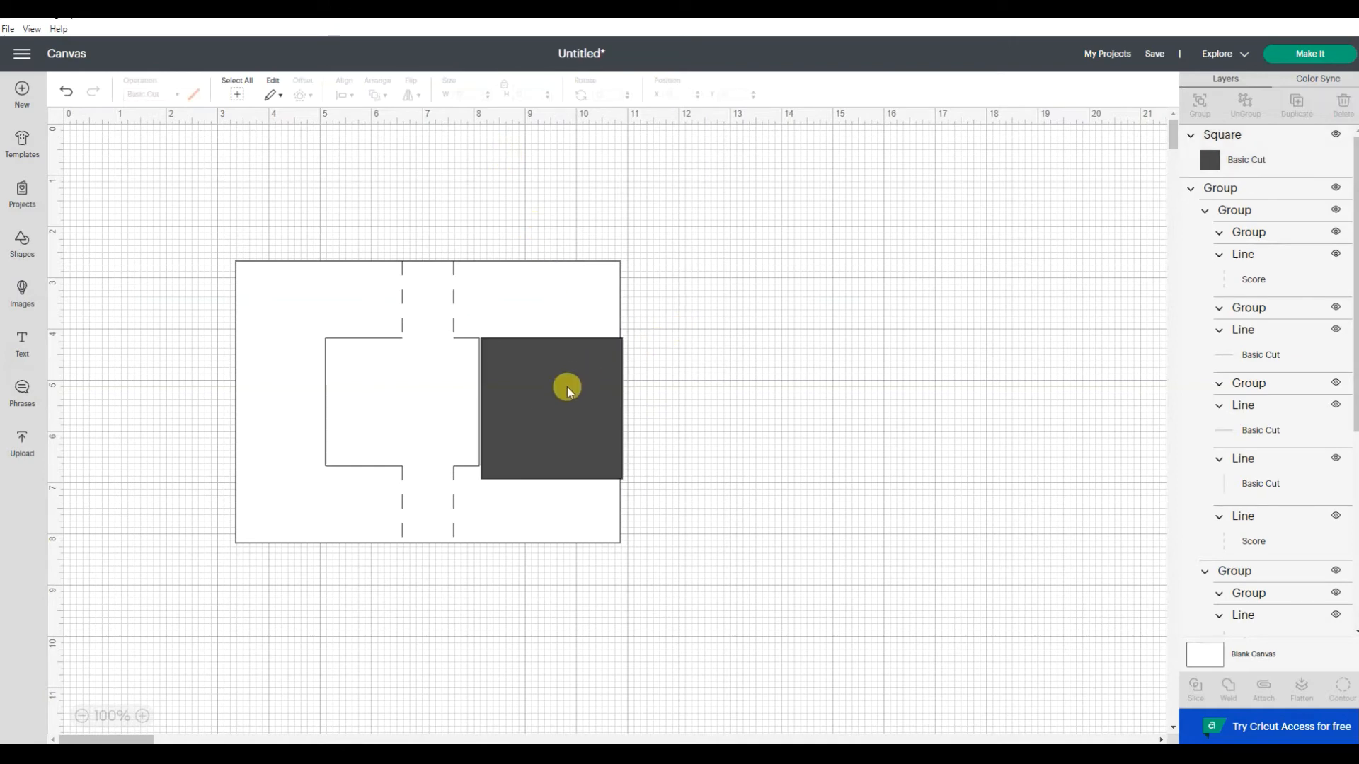
drag(561, 388, 755, 366)
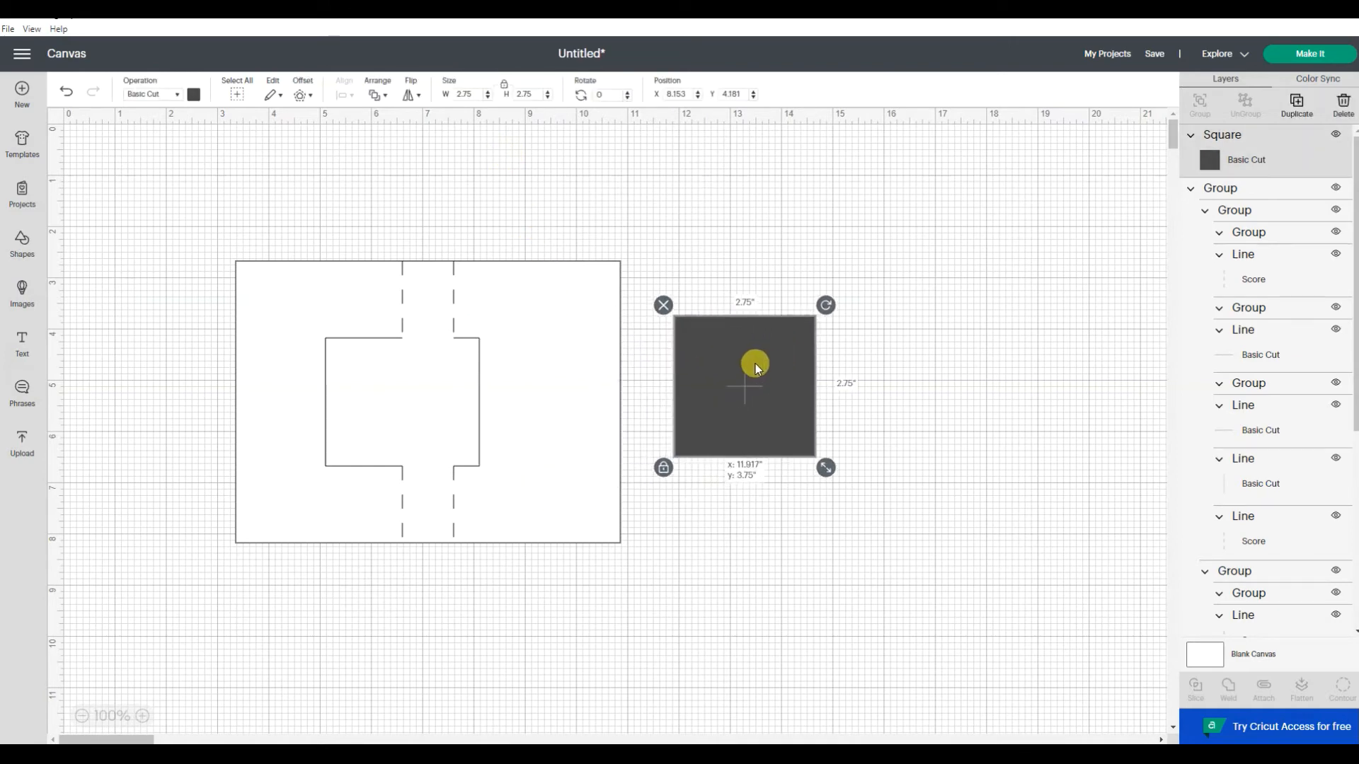
click(663, 305)
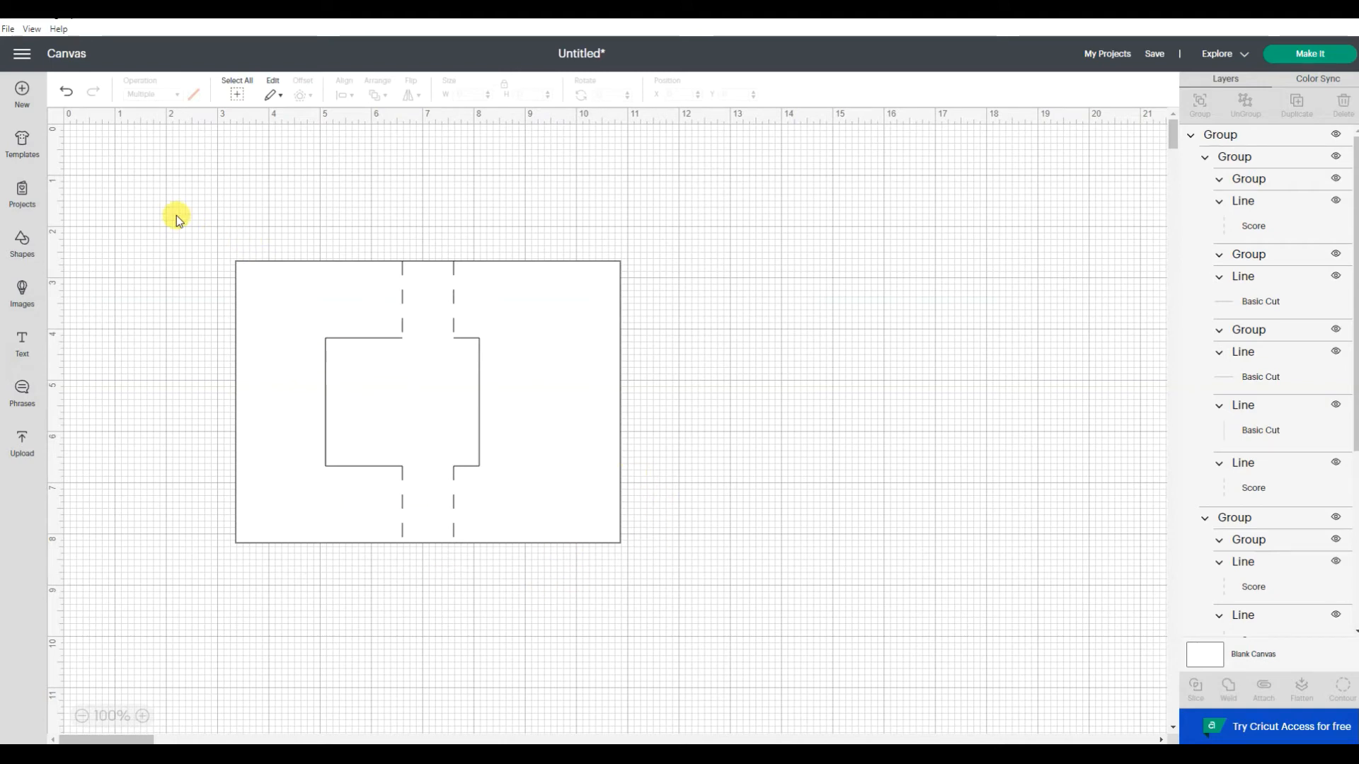
Attach the card rectangle and all of its bracket cut lines and score lines together
drag(176, 215, 778, 616)
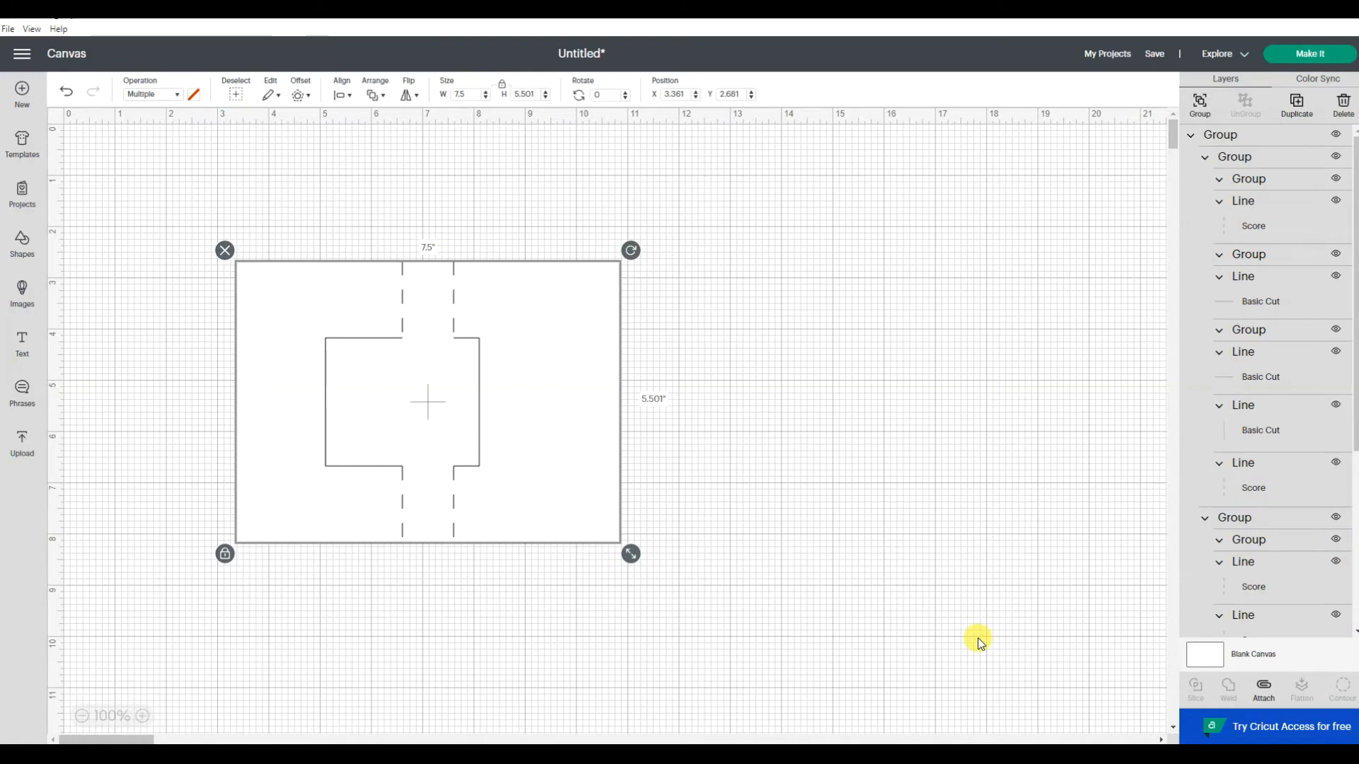
click(1265, 690)
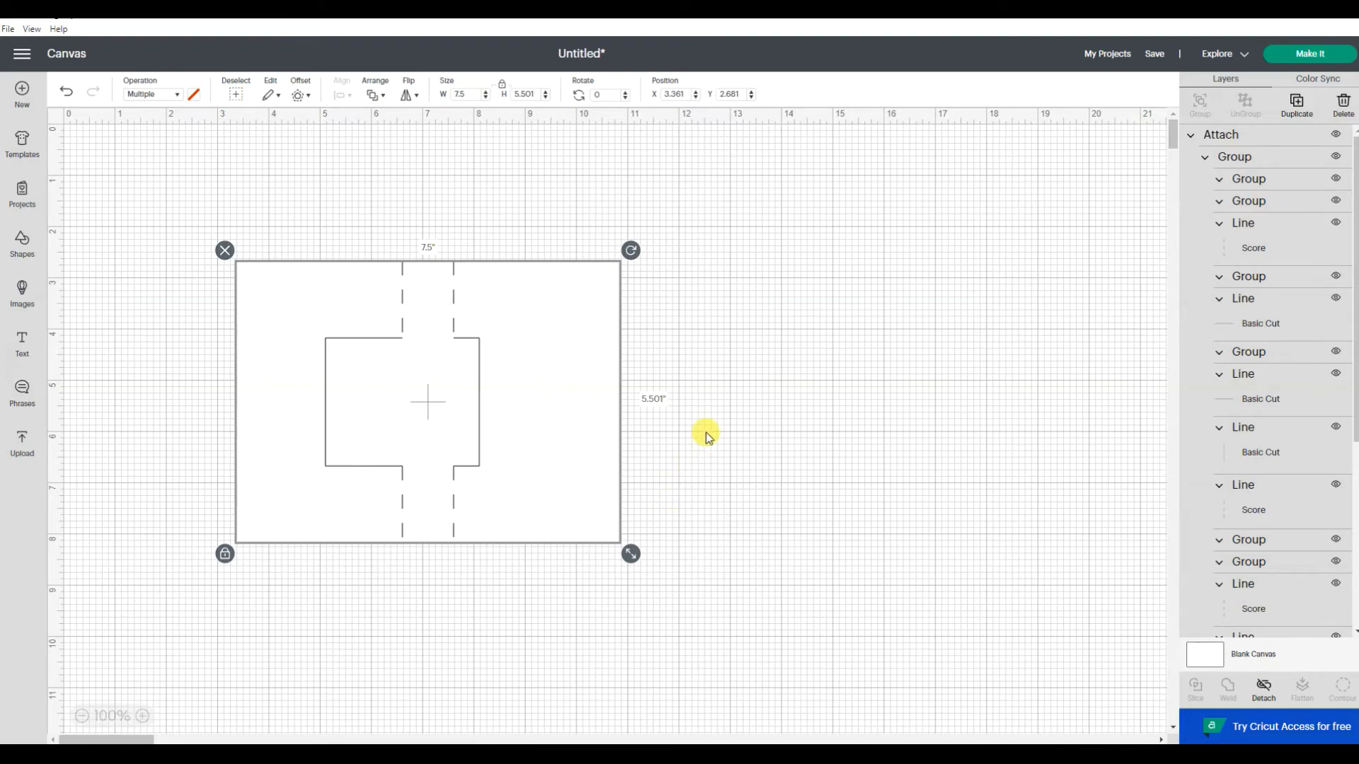
Switch to the browser and examine the swing card tutorial's template, folding and decorating instructions and its photos of the layered panels
key(alt+Tab)
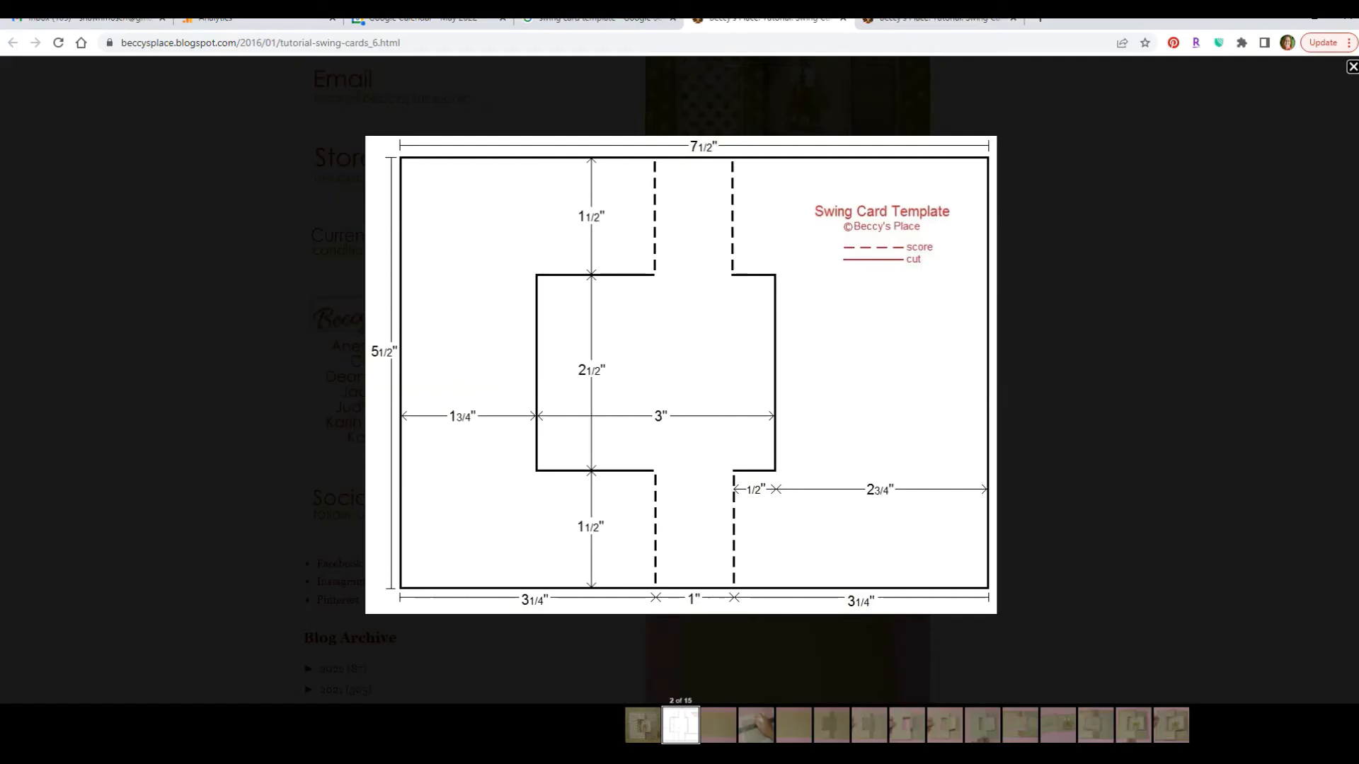
click(937, 27)
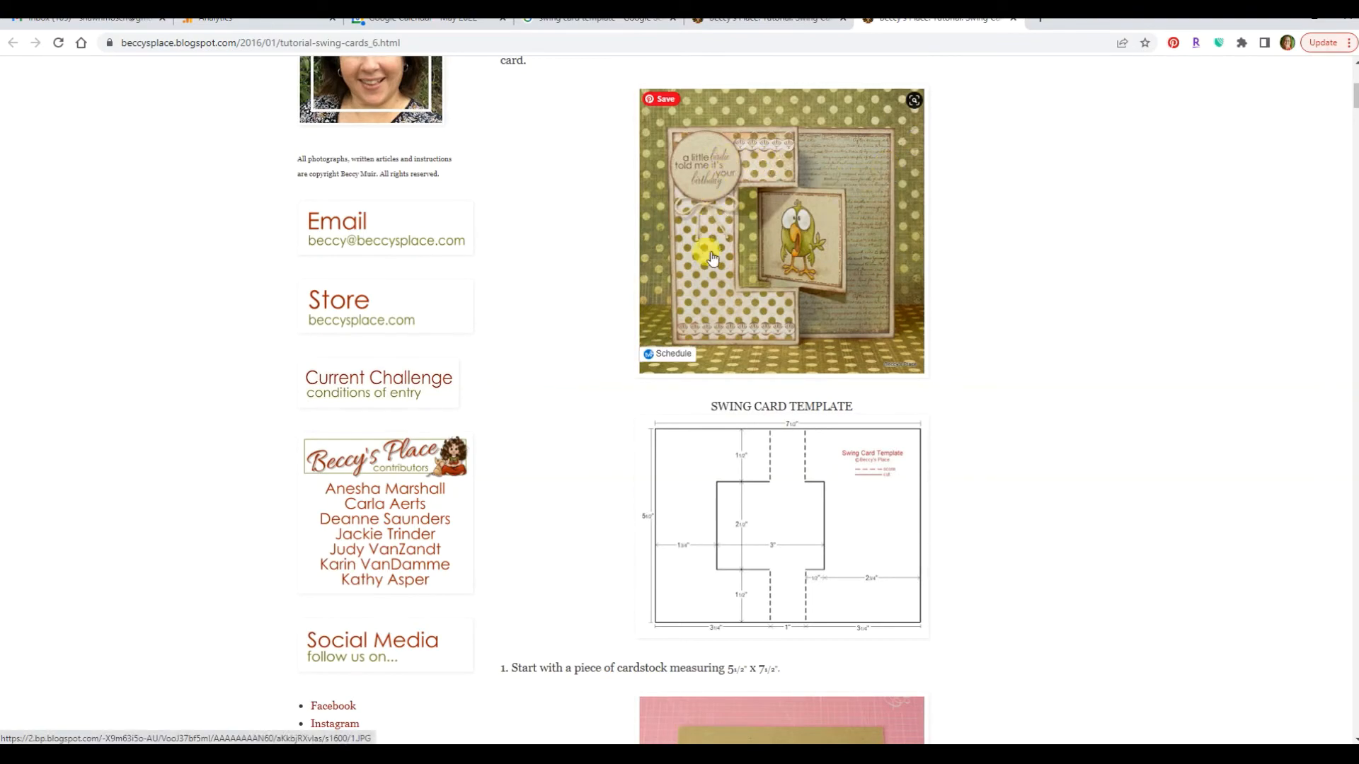
scroll(758, 310, down, 2)
scroll(763, 315, down, 13)
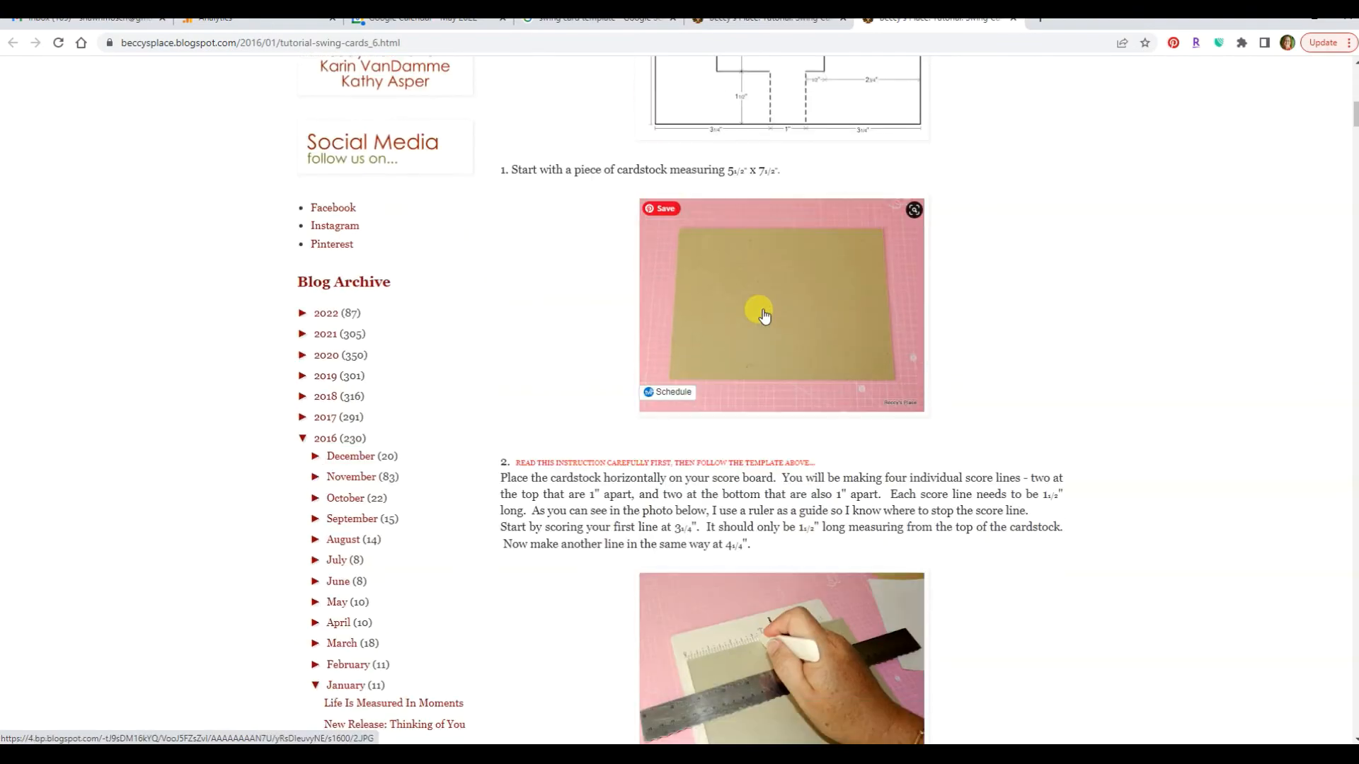
scroll(761, 325, down, 5)
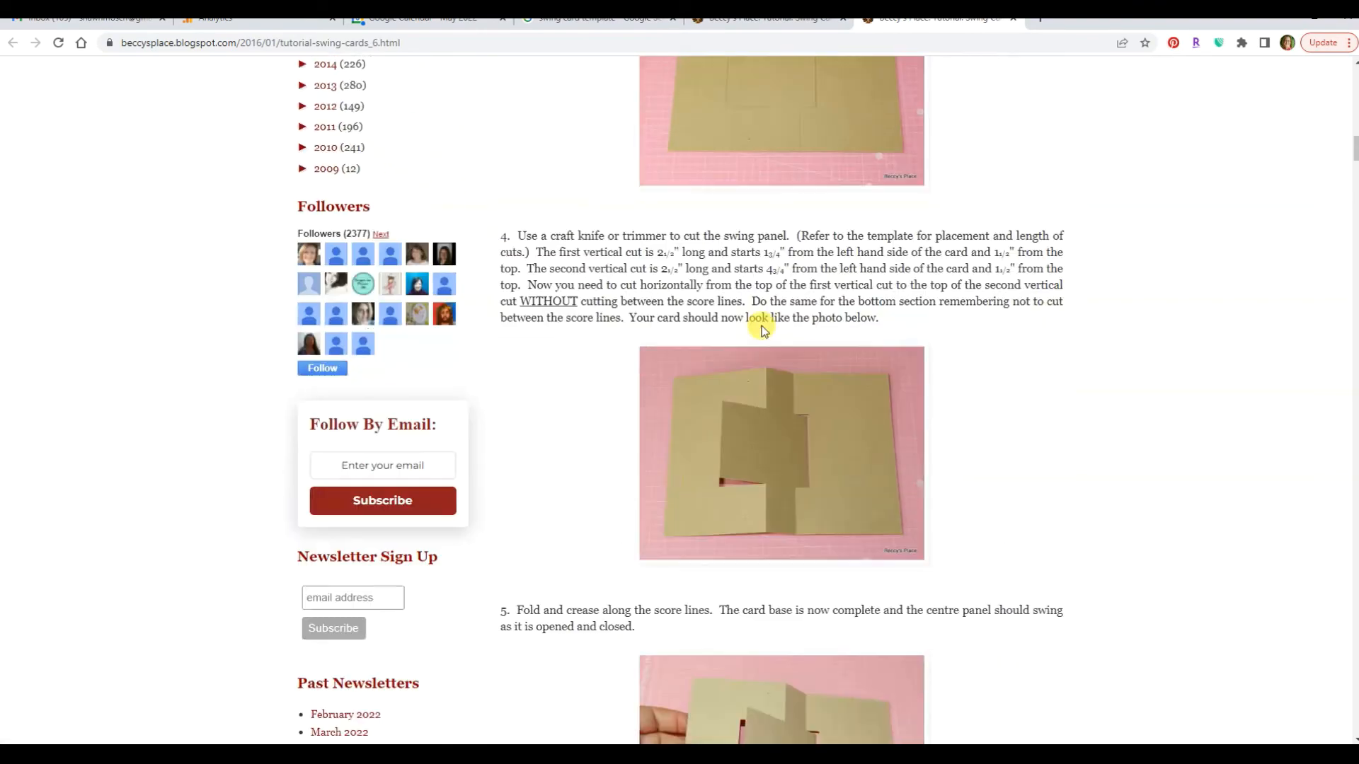
scroll(763, 329, down, 16)
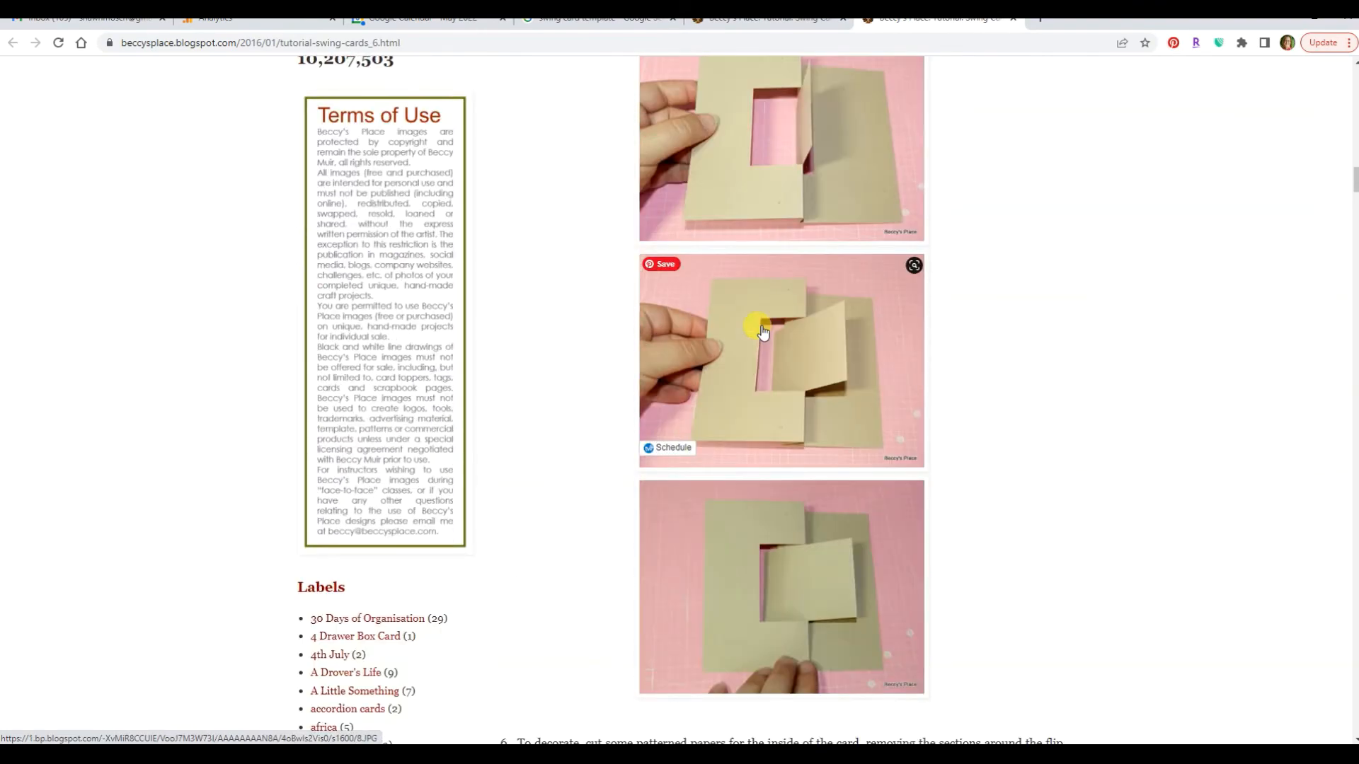
scroll(762, 332, down, 4)
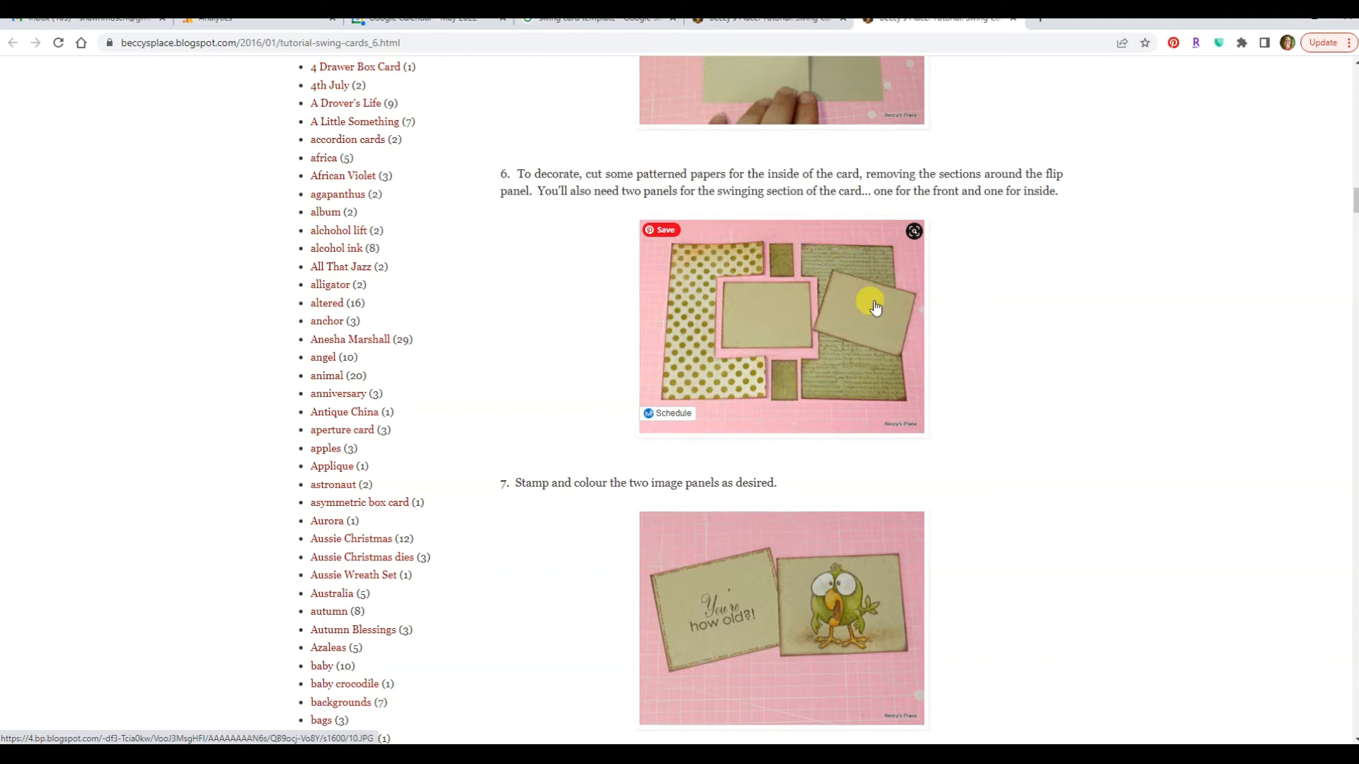
scroll(873, 305, down, 3)
scroll(874, 306, down, 5)
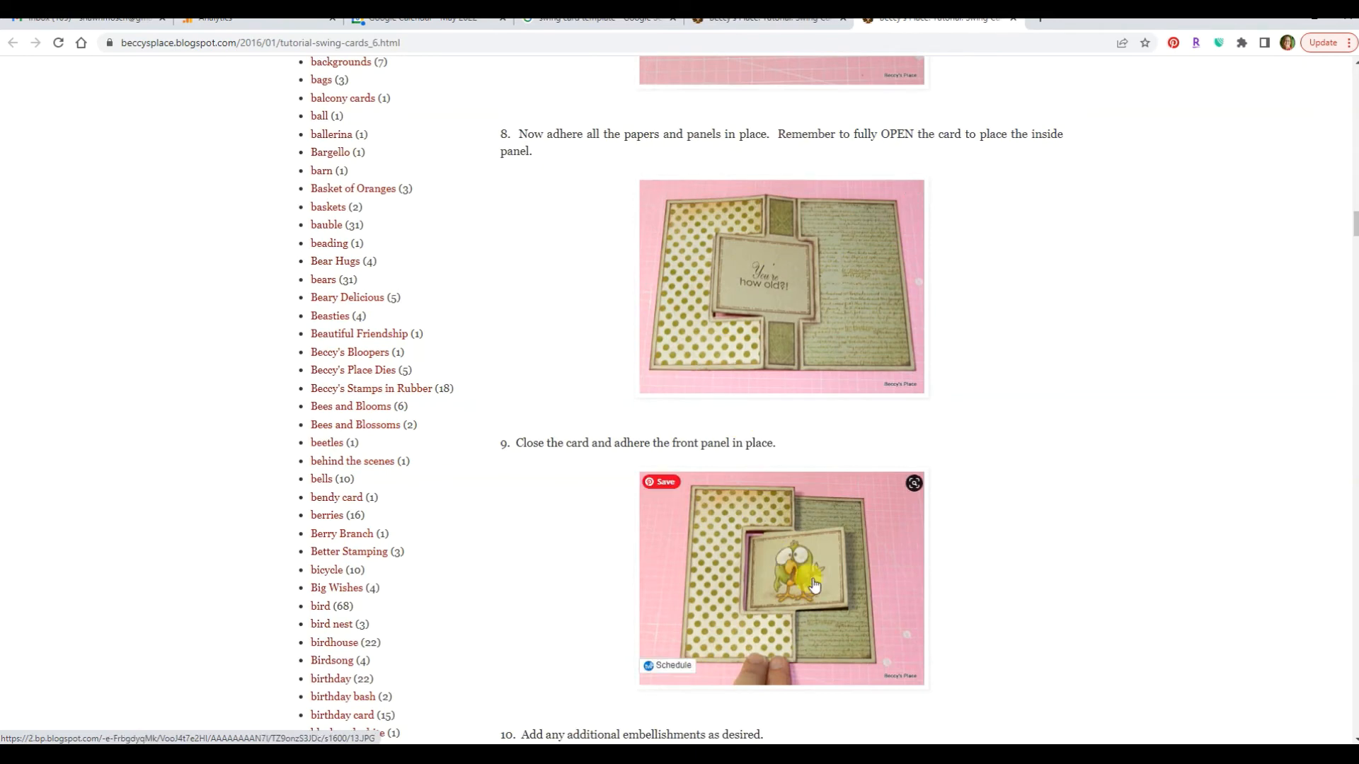
scroll(813, 584, down, 10)
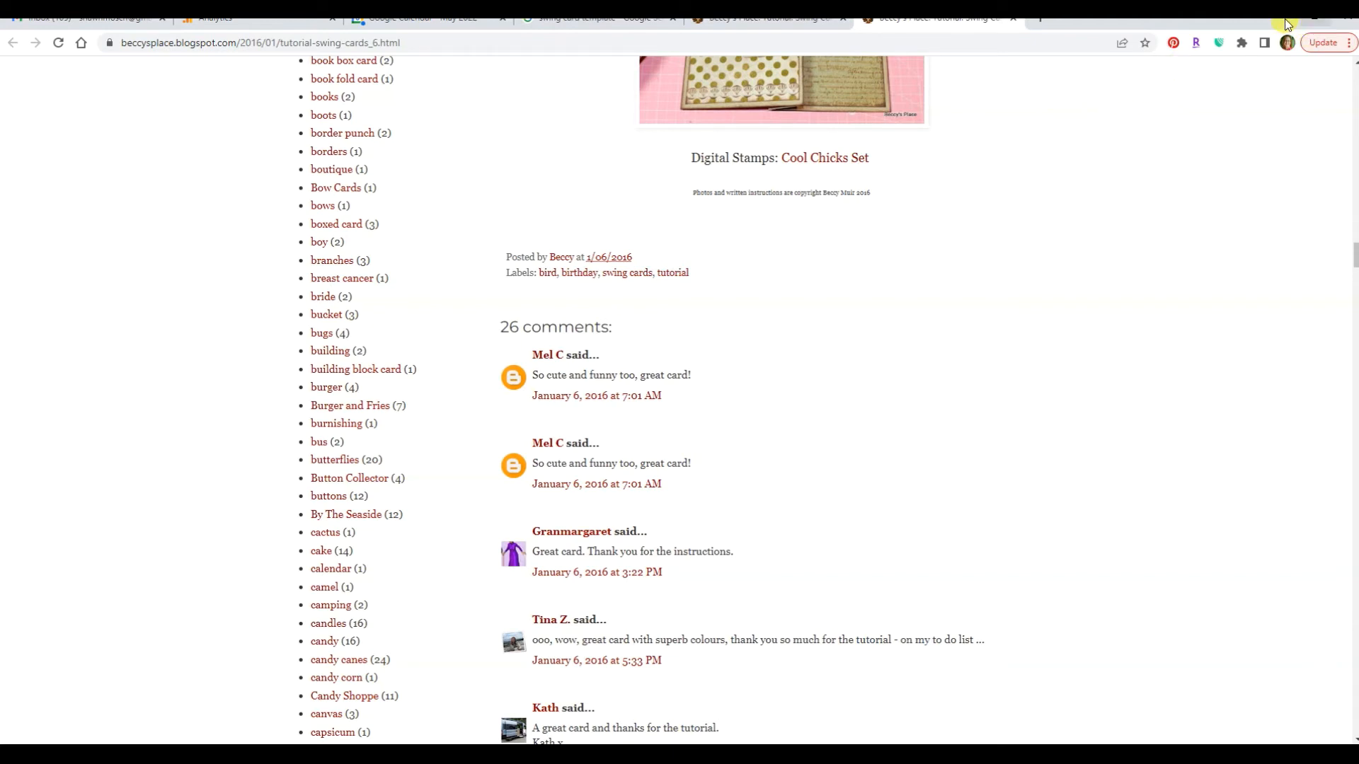
key(ctrl+shift+Tab)
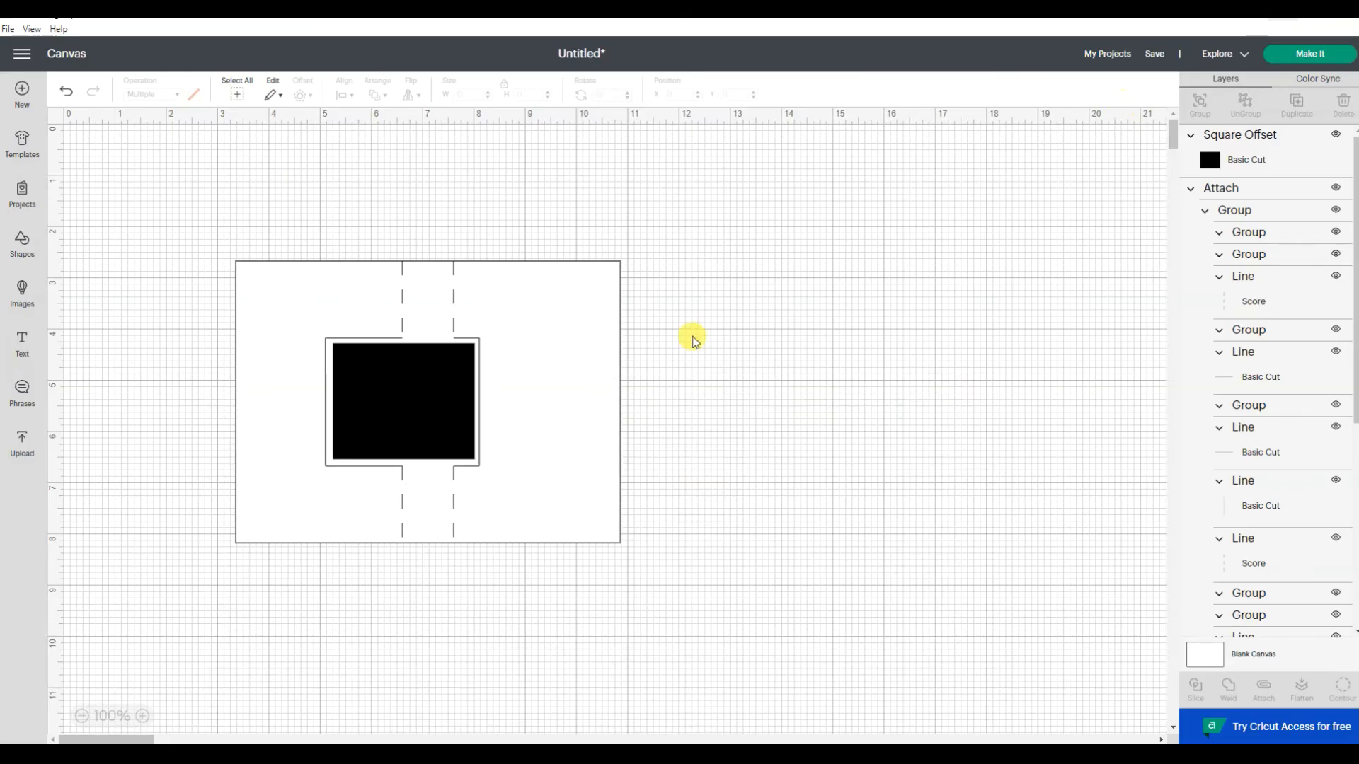
Examine the offset distance and corner settings for the black rectangle inside the swing panel
click(433, 407)
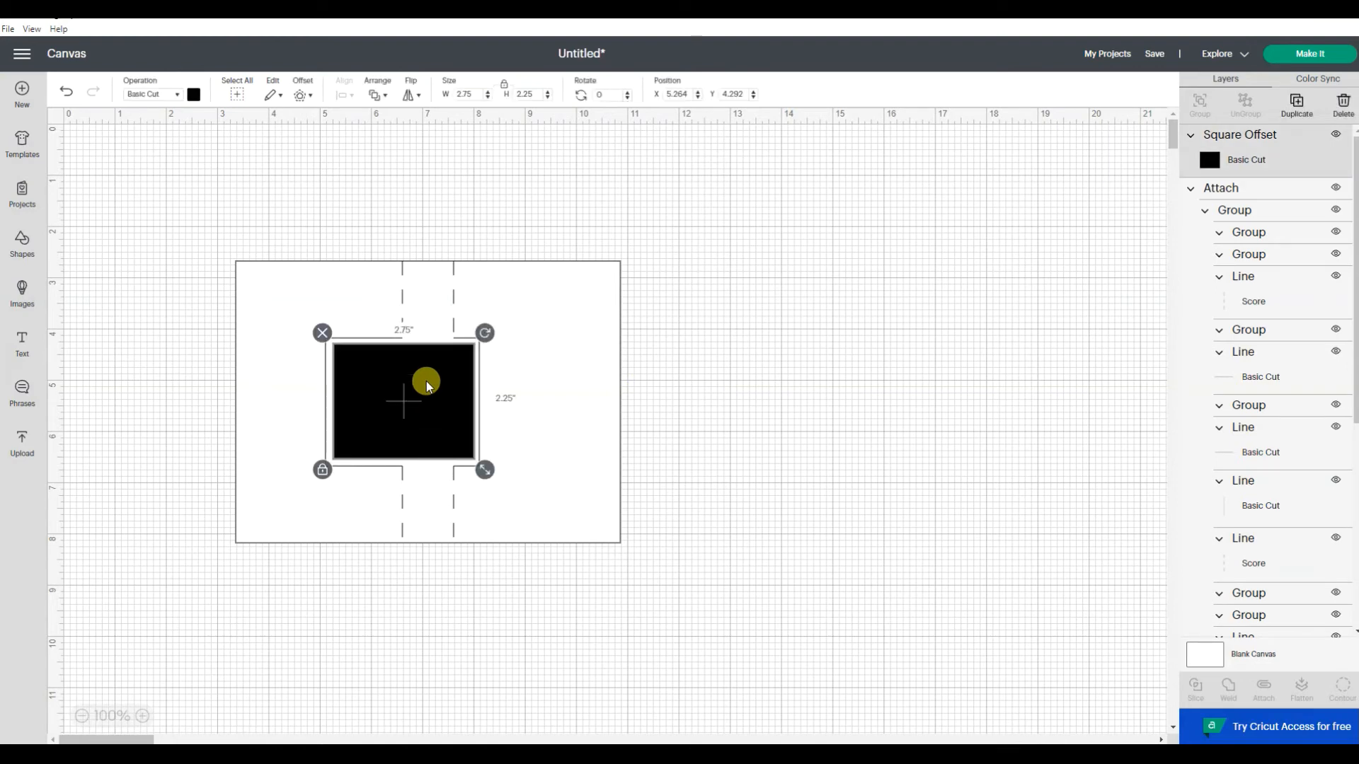
click(303, 97)
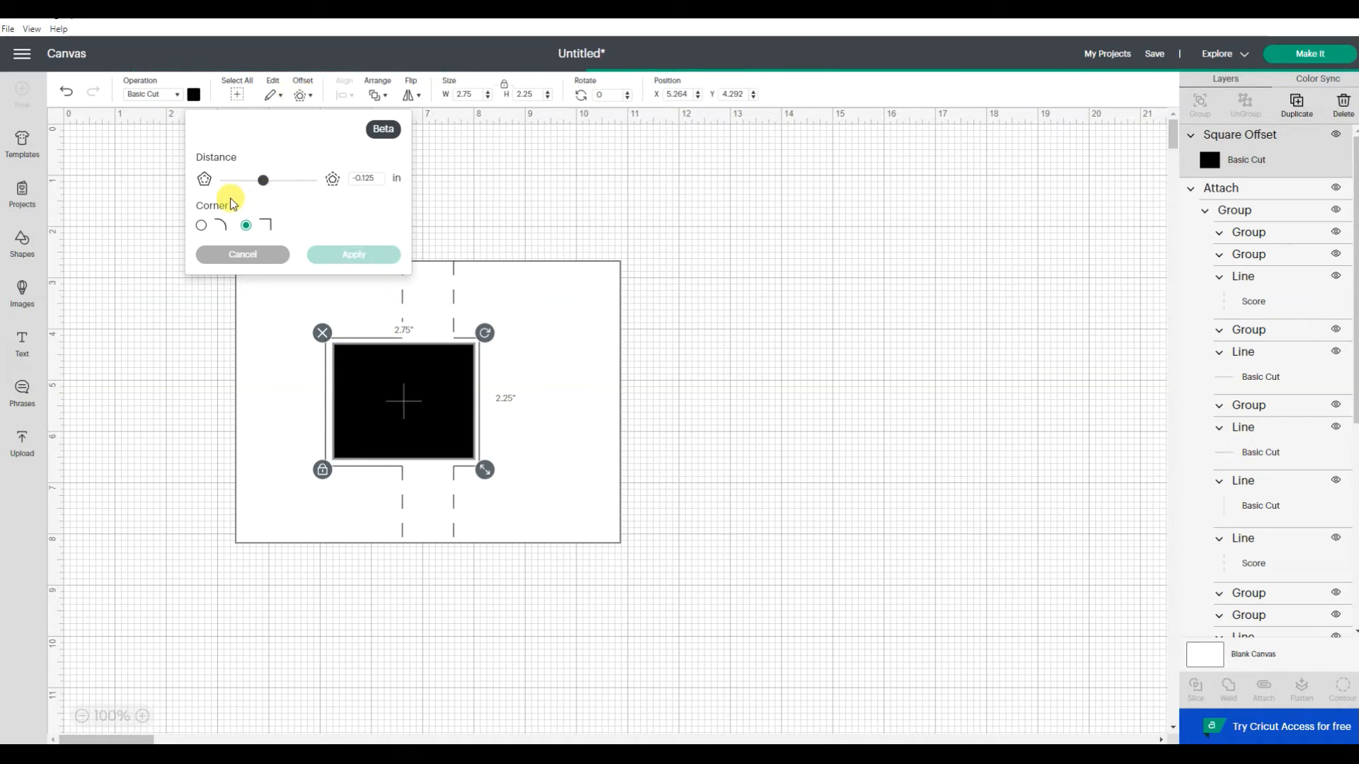
click(513, 151)
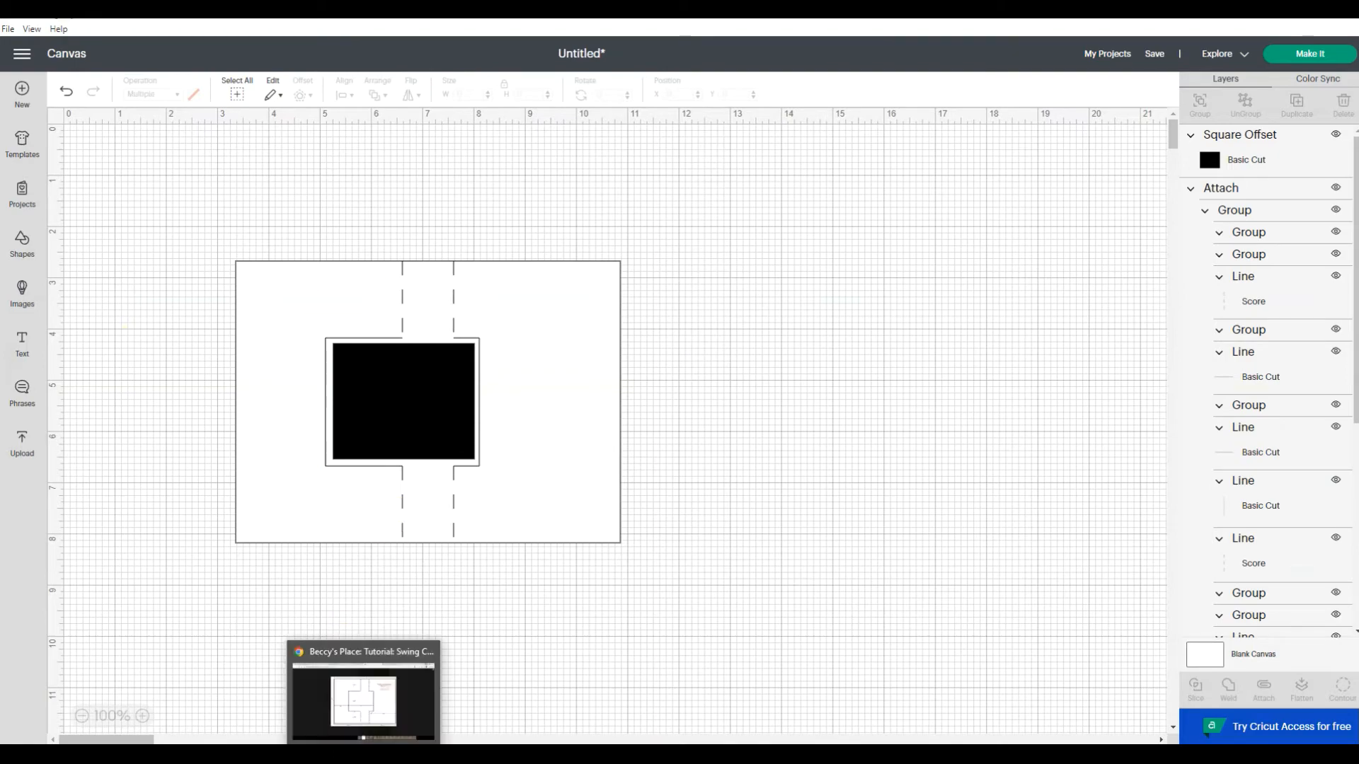
Add a rectangle 3.25 inches wide and 1.5 inches high beside the card, and place a duplicate below it
click(365, 754)
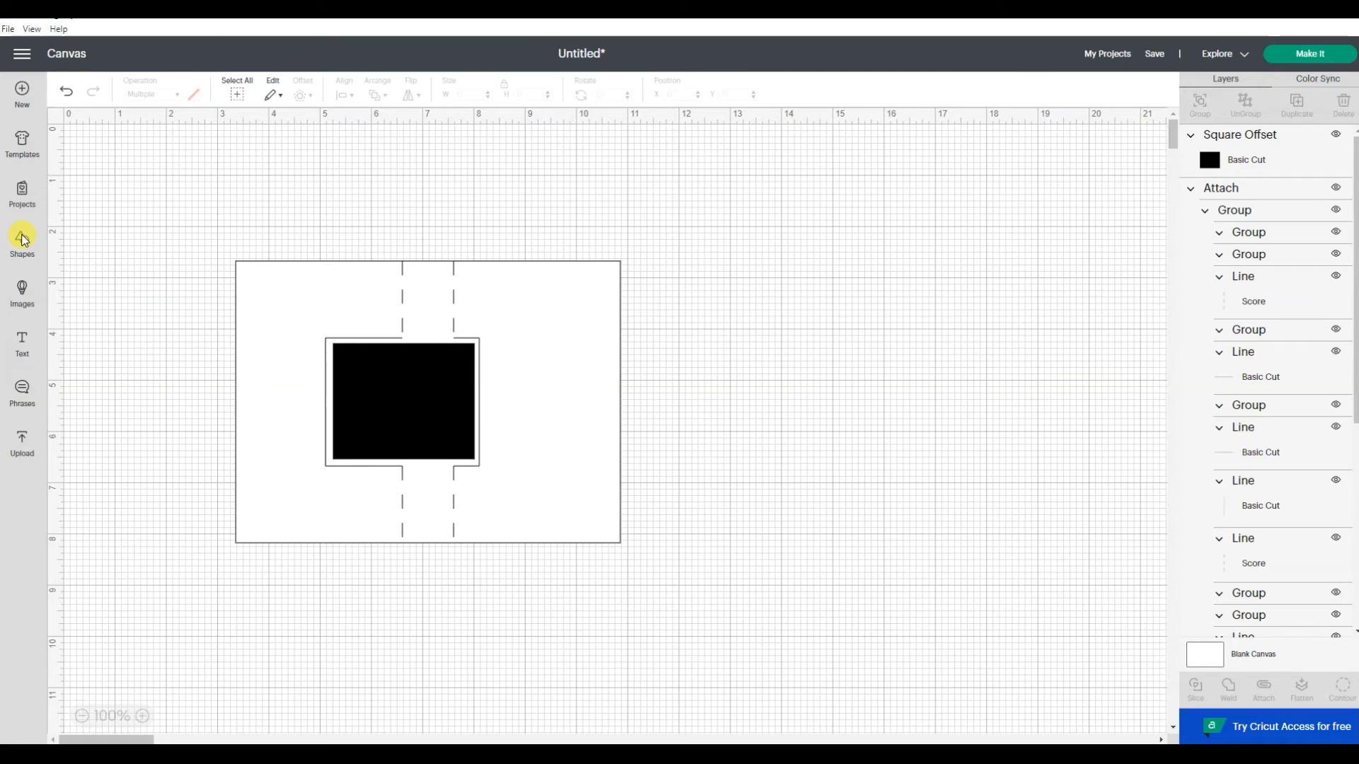
click(22, 240)
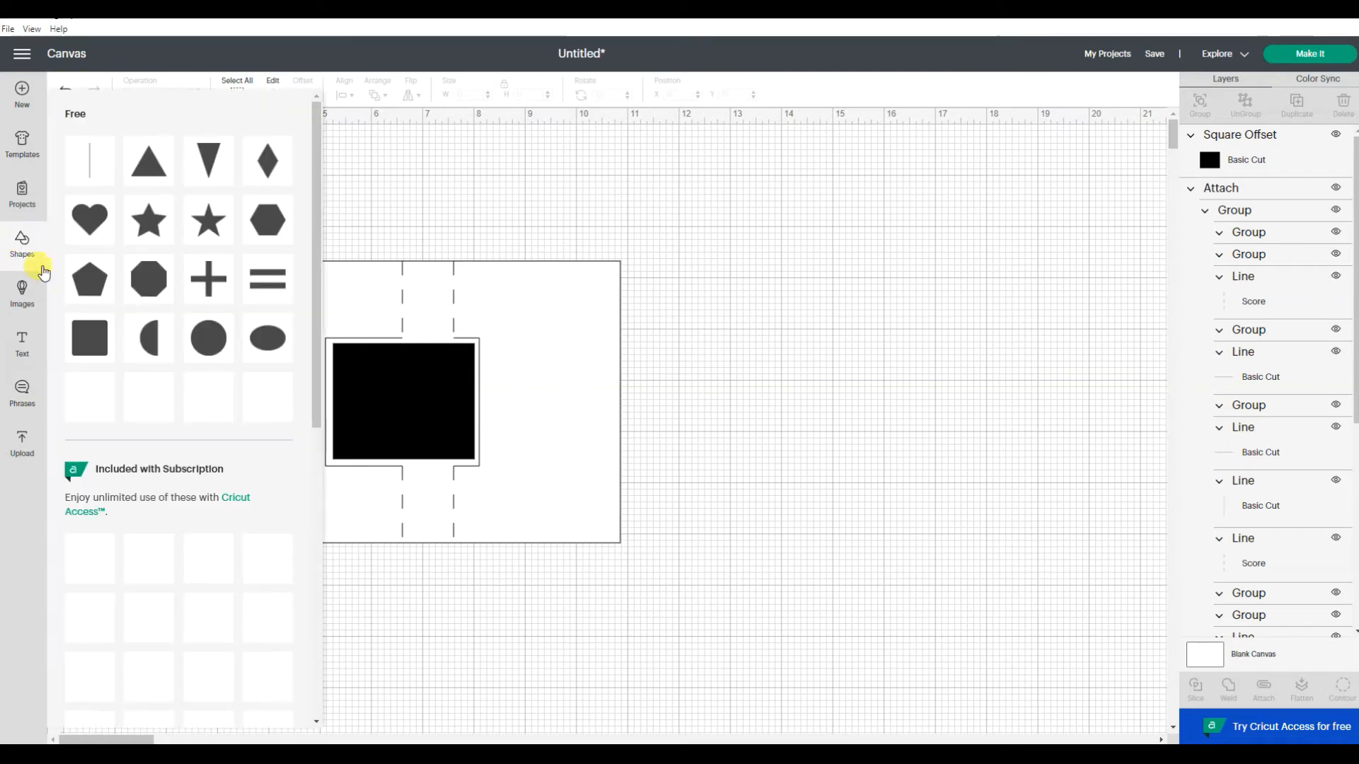
click(89, 394)
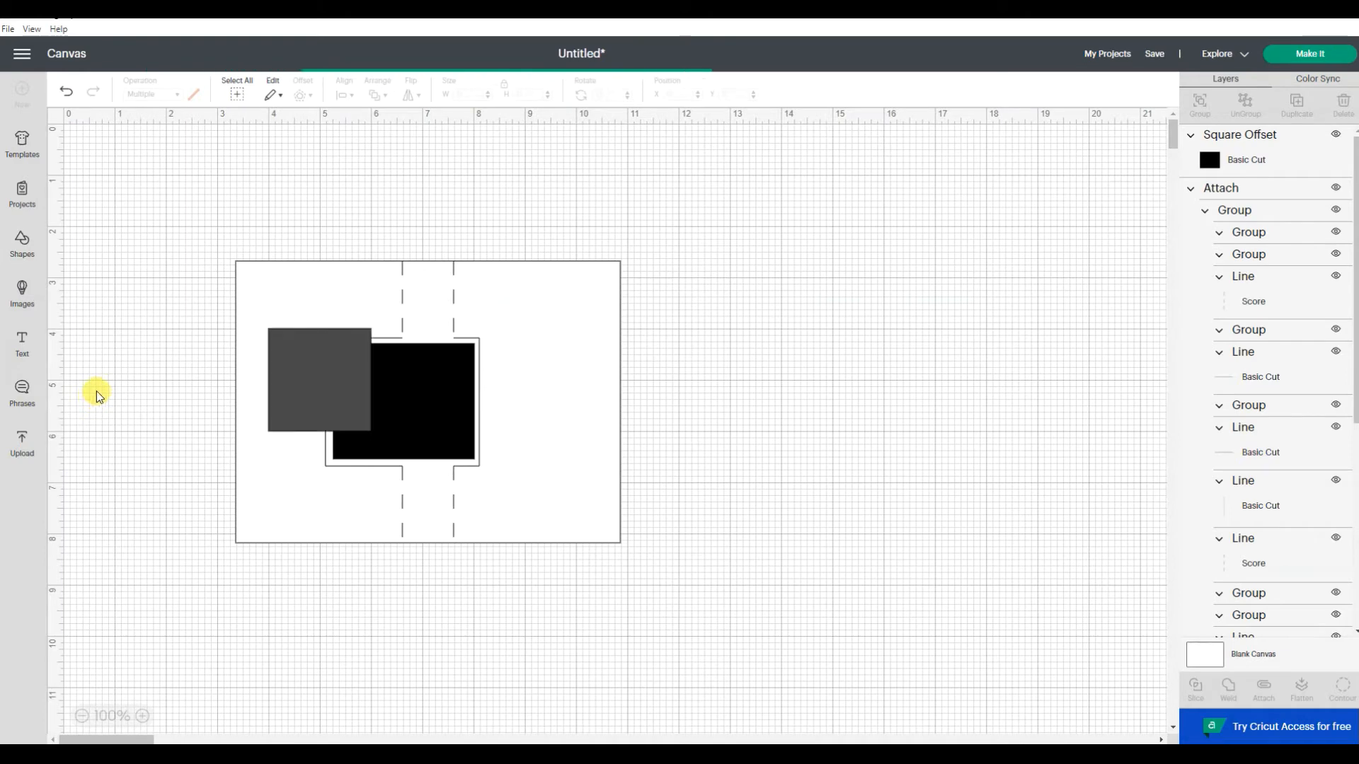
drag(305, 409, 776, 395)
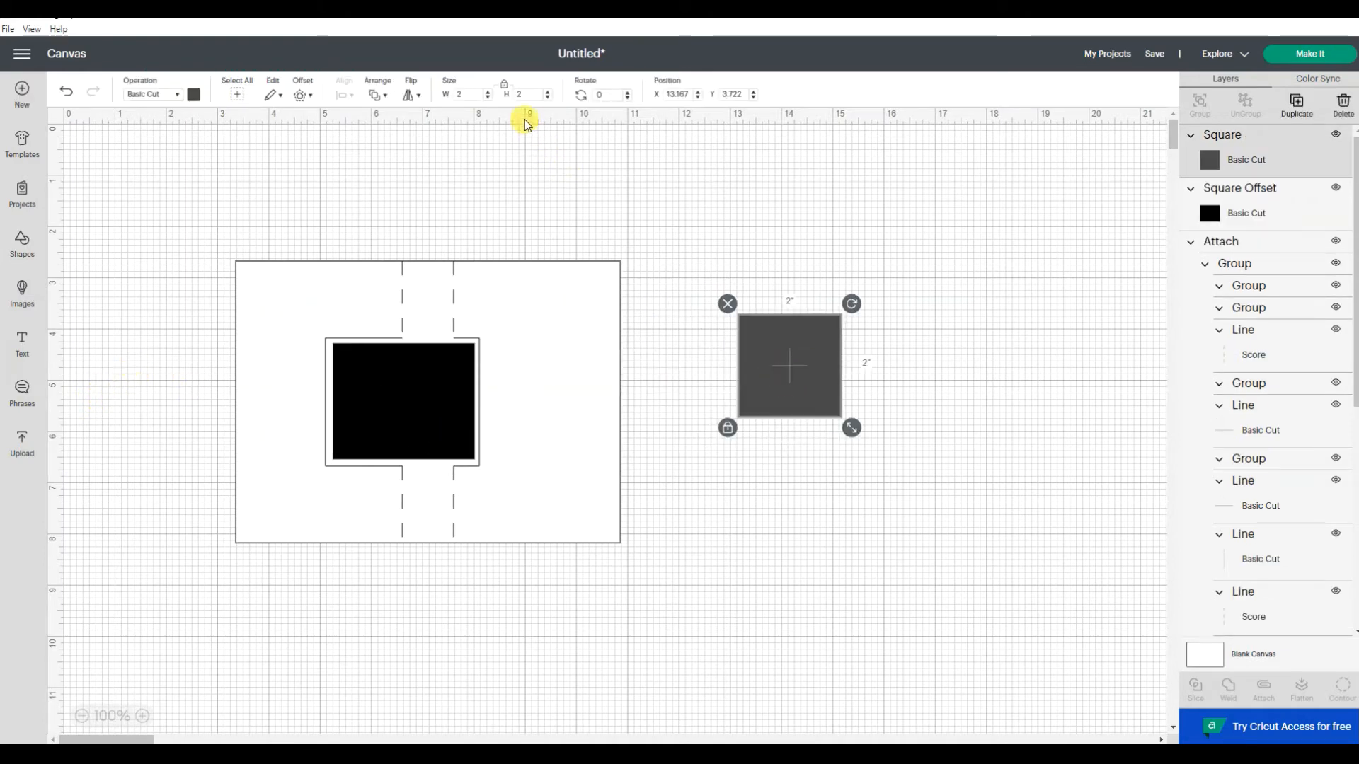
click(467, 94)
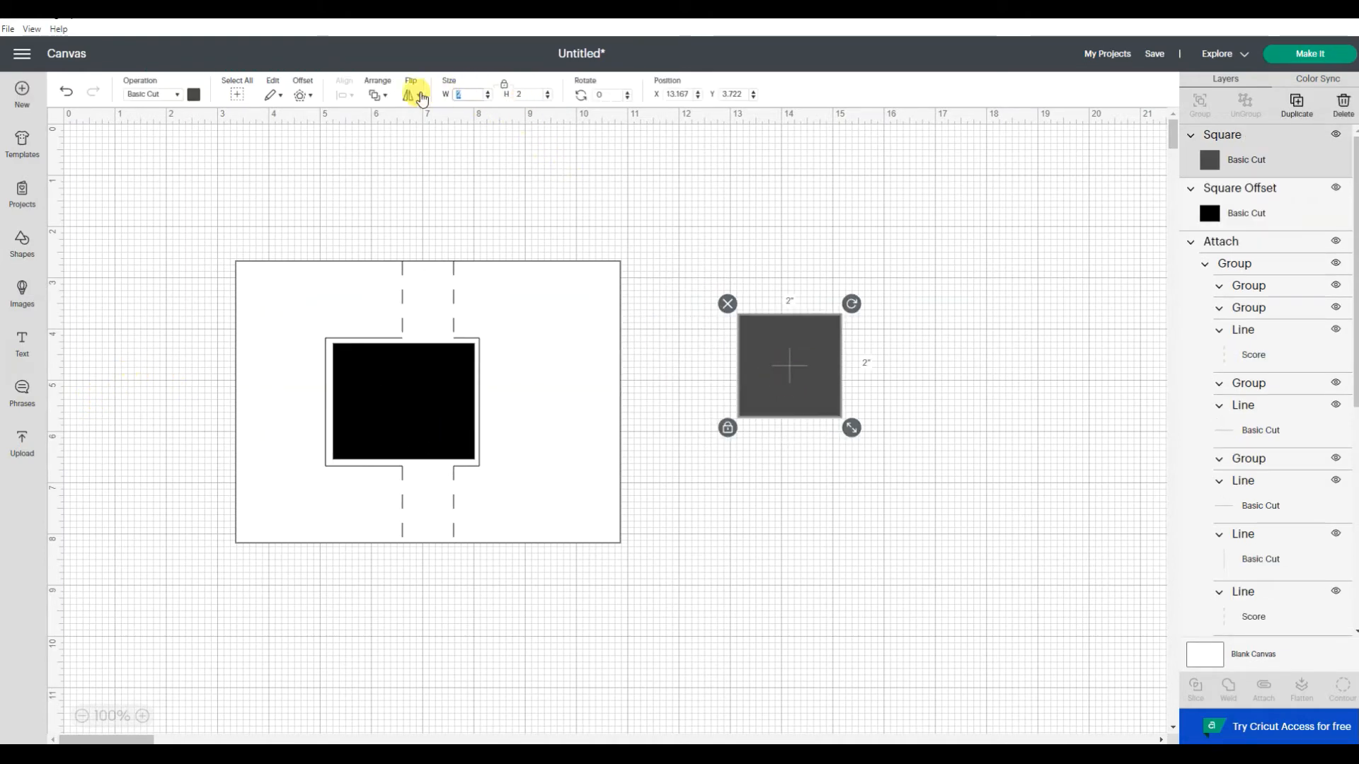
text(3.2)
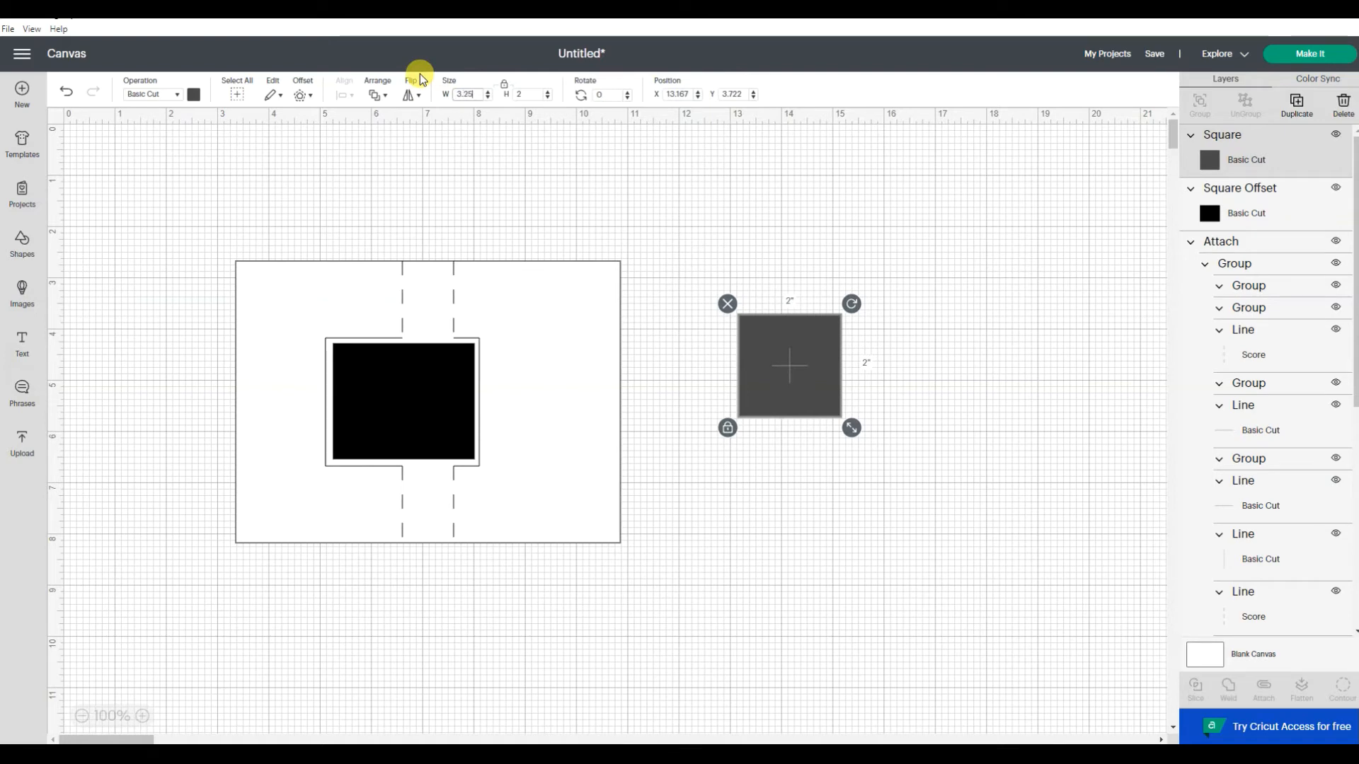
text(5)
key(Return)
click(505, 86)
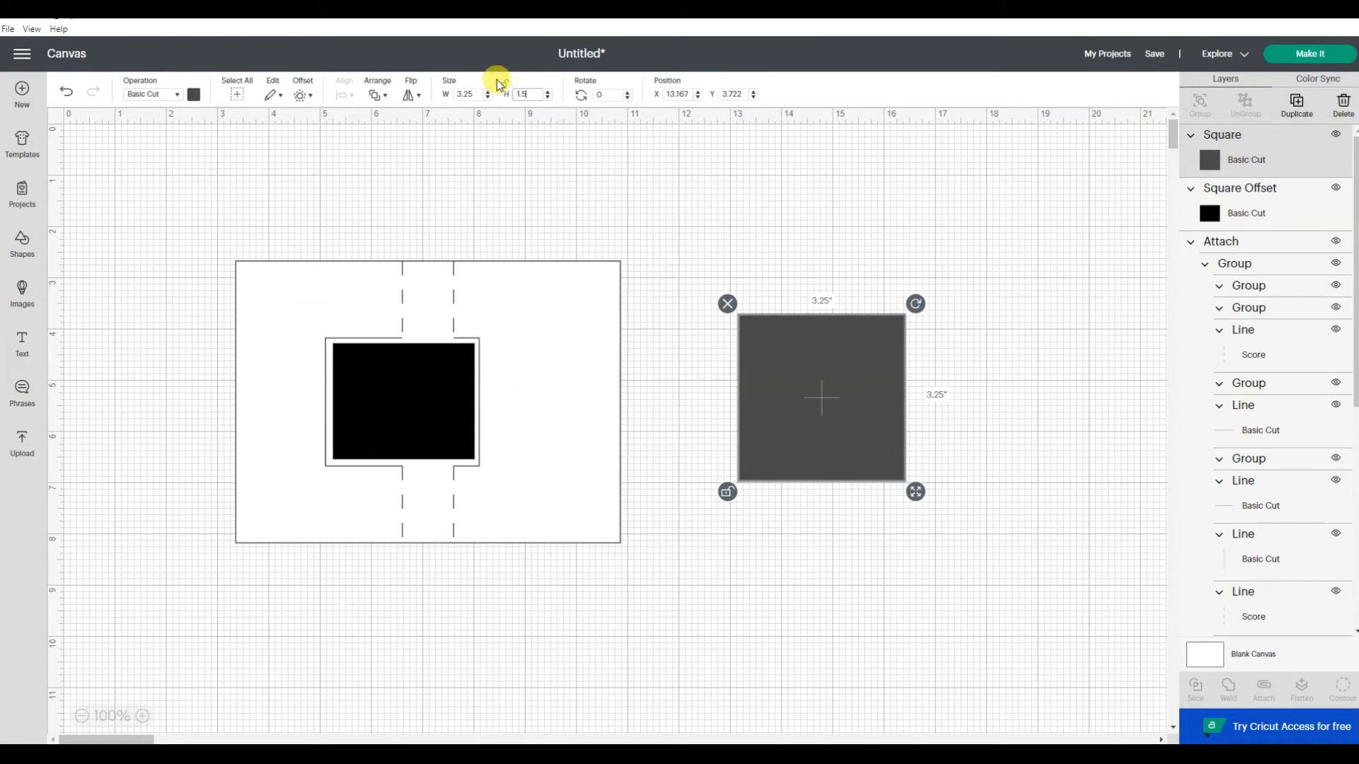
key(Return)
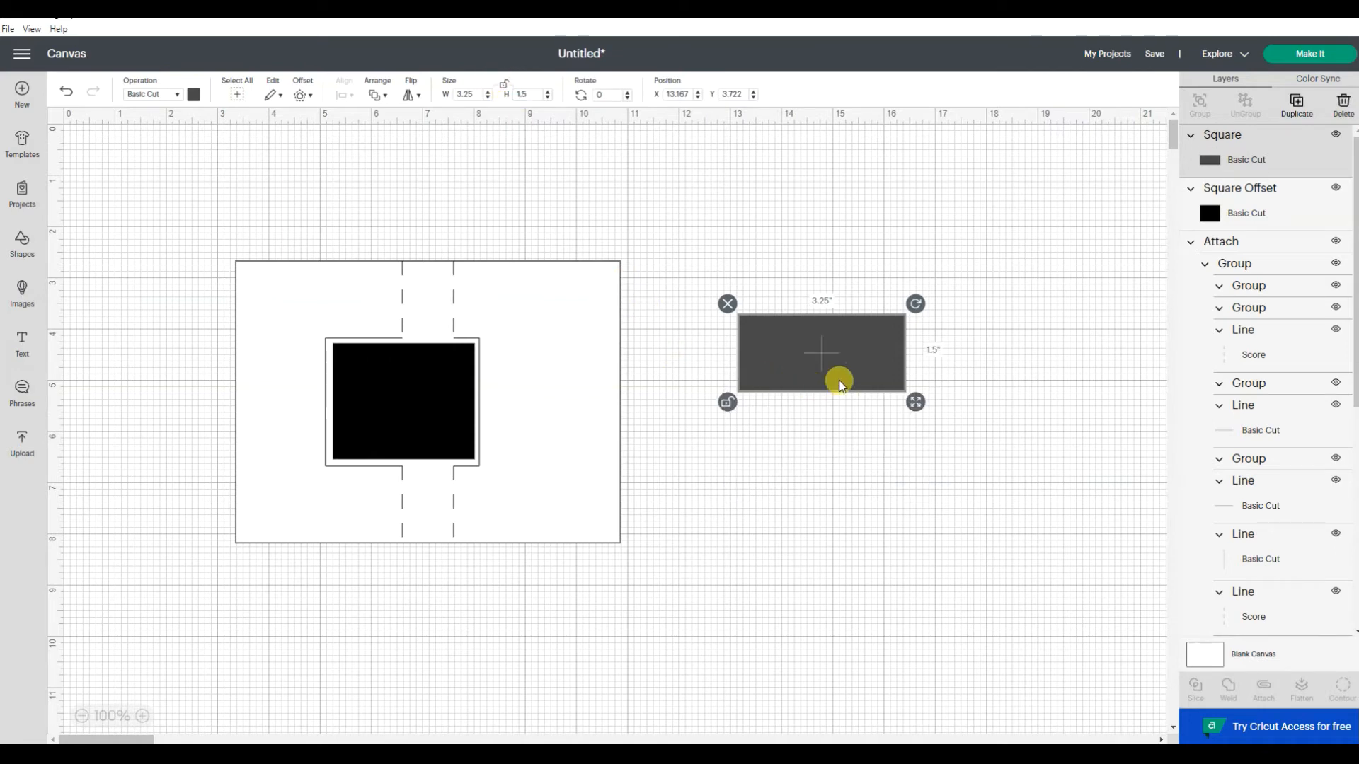
right_click(836, 361)
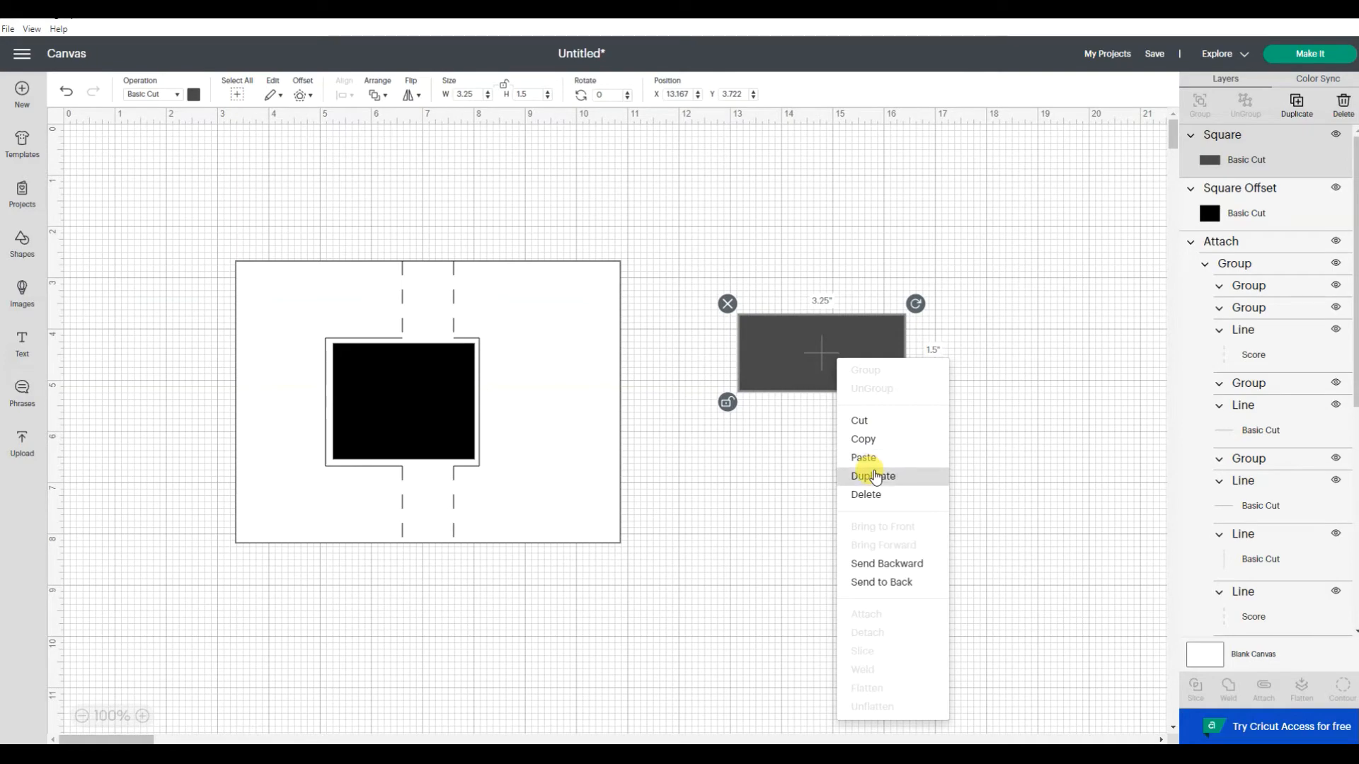
drag(852, 386, 844, 545)
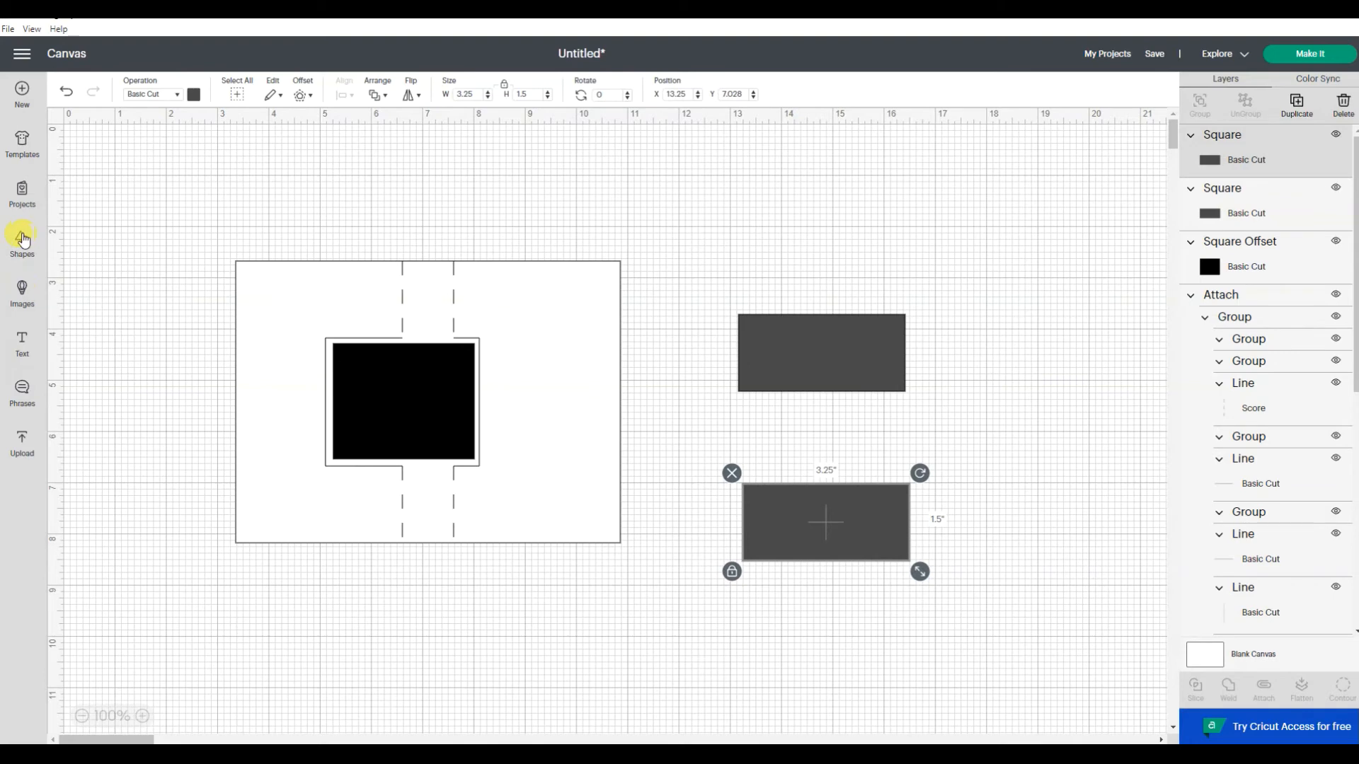
Add a rectangle 1.75 inches wide and 5.5 inches high beside the card, overlapping the two smaller rectangles
click(23, 239)
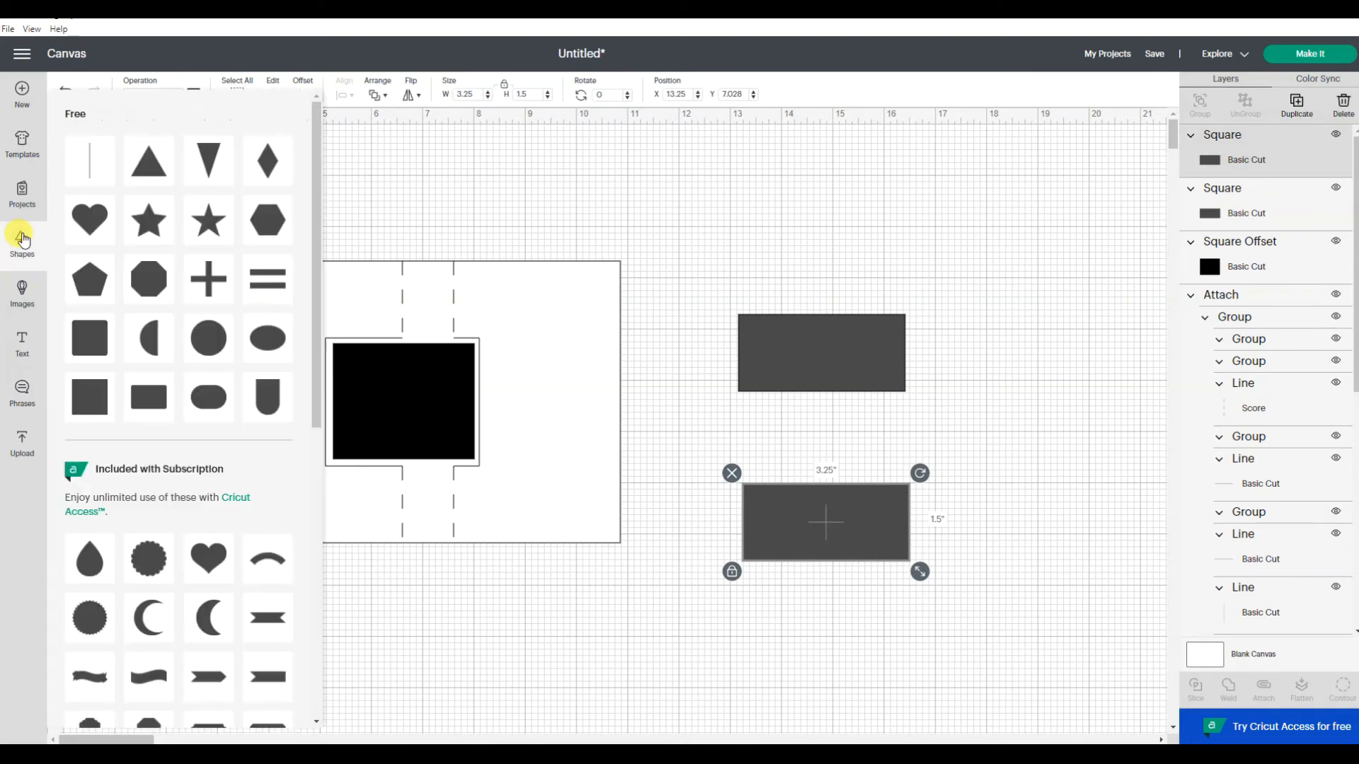
click(98, 407)
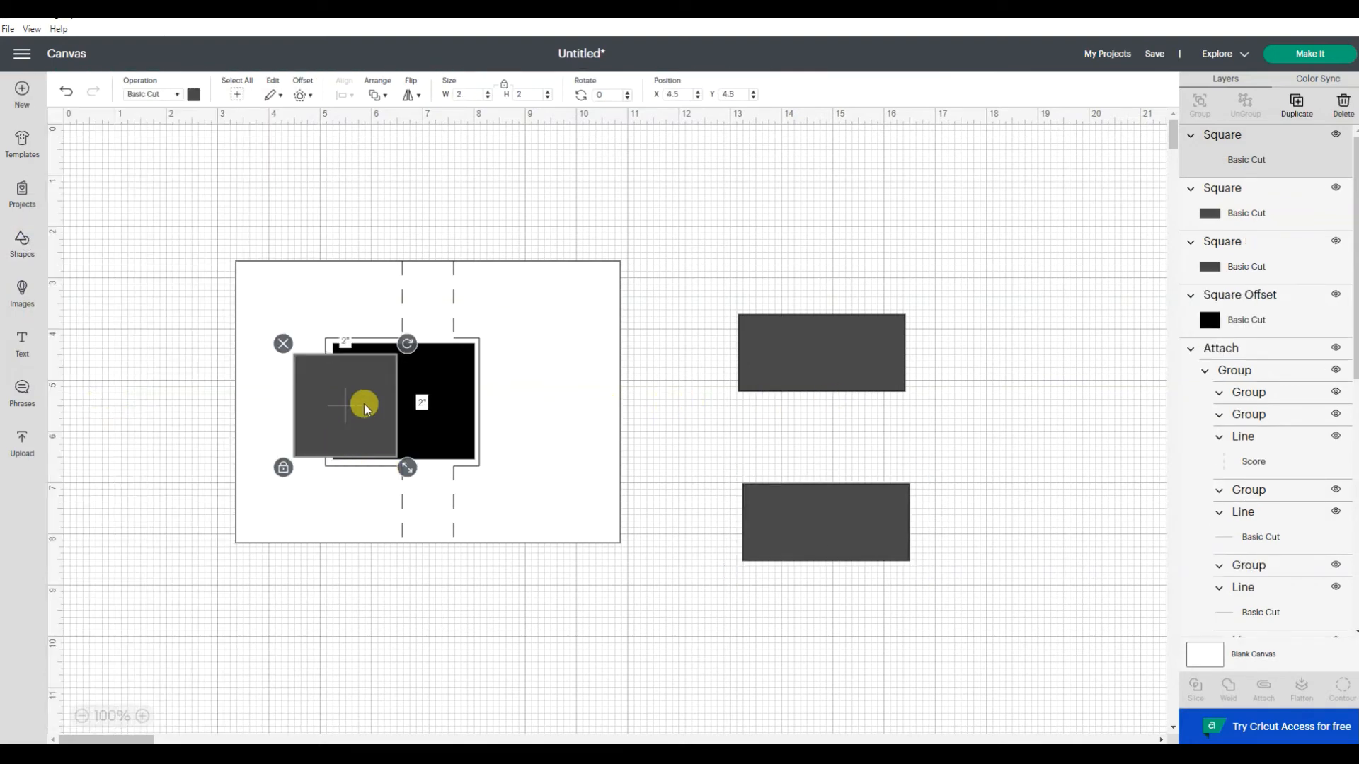
drag(366, 409, 745, 404)
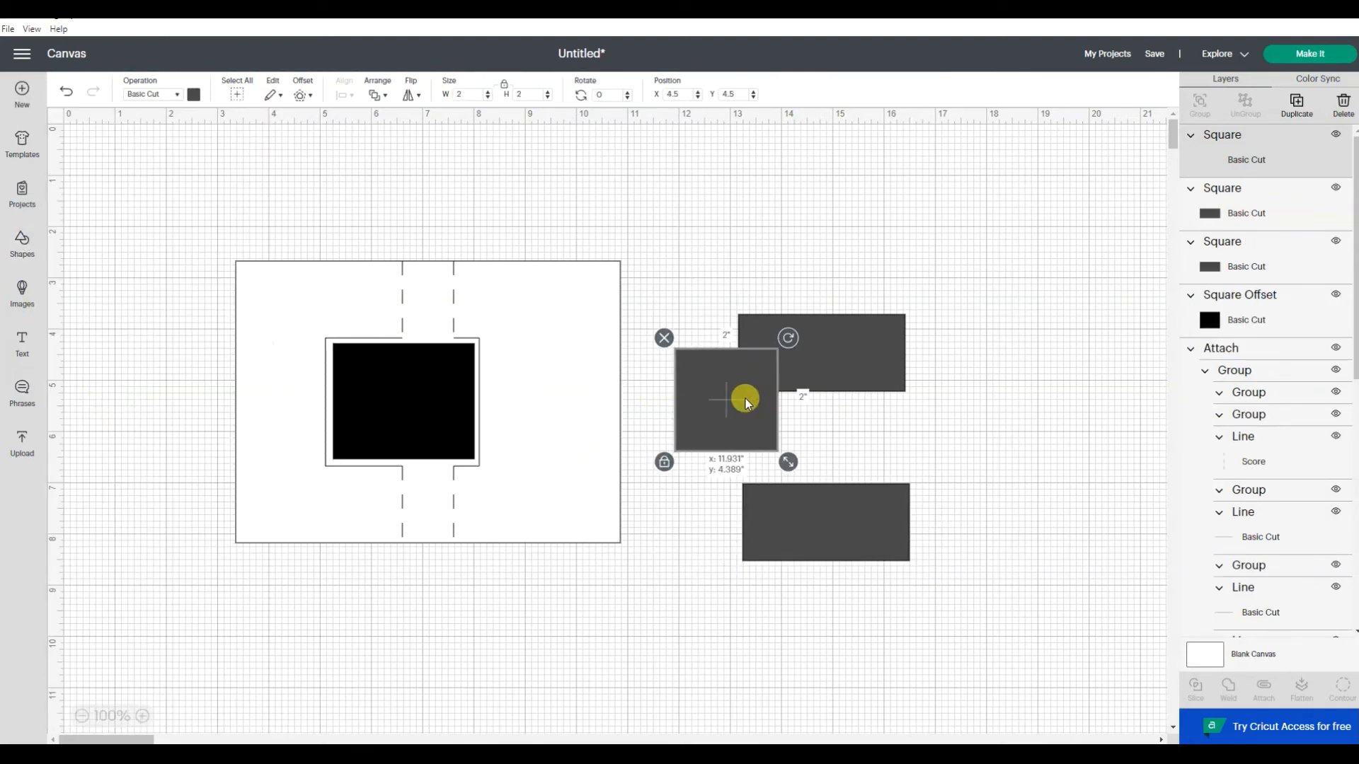
click(474, 94)
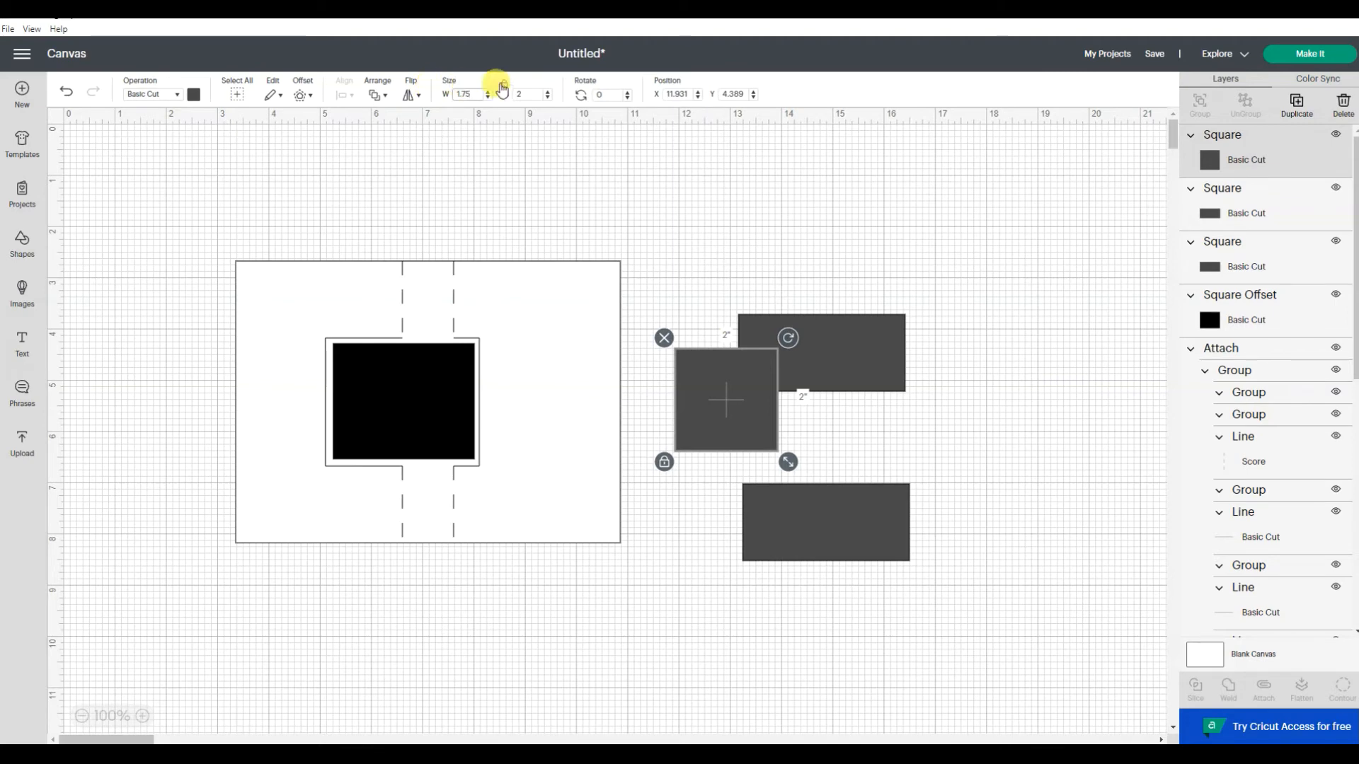
click(506, 86)
drag(531, 92, 508, 96)
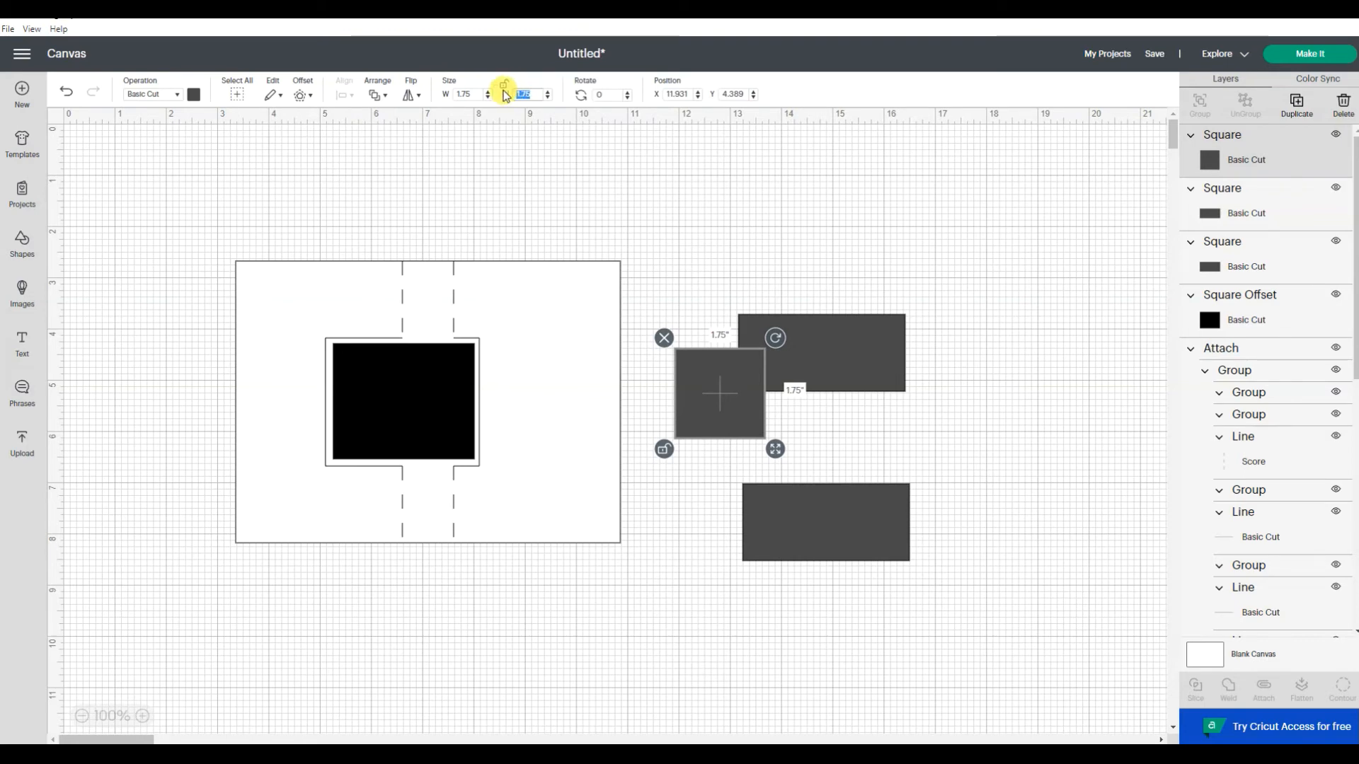
key(Return)
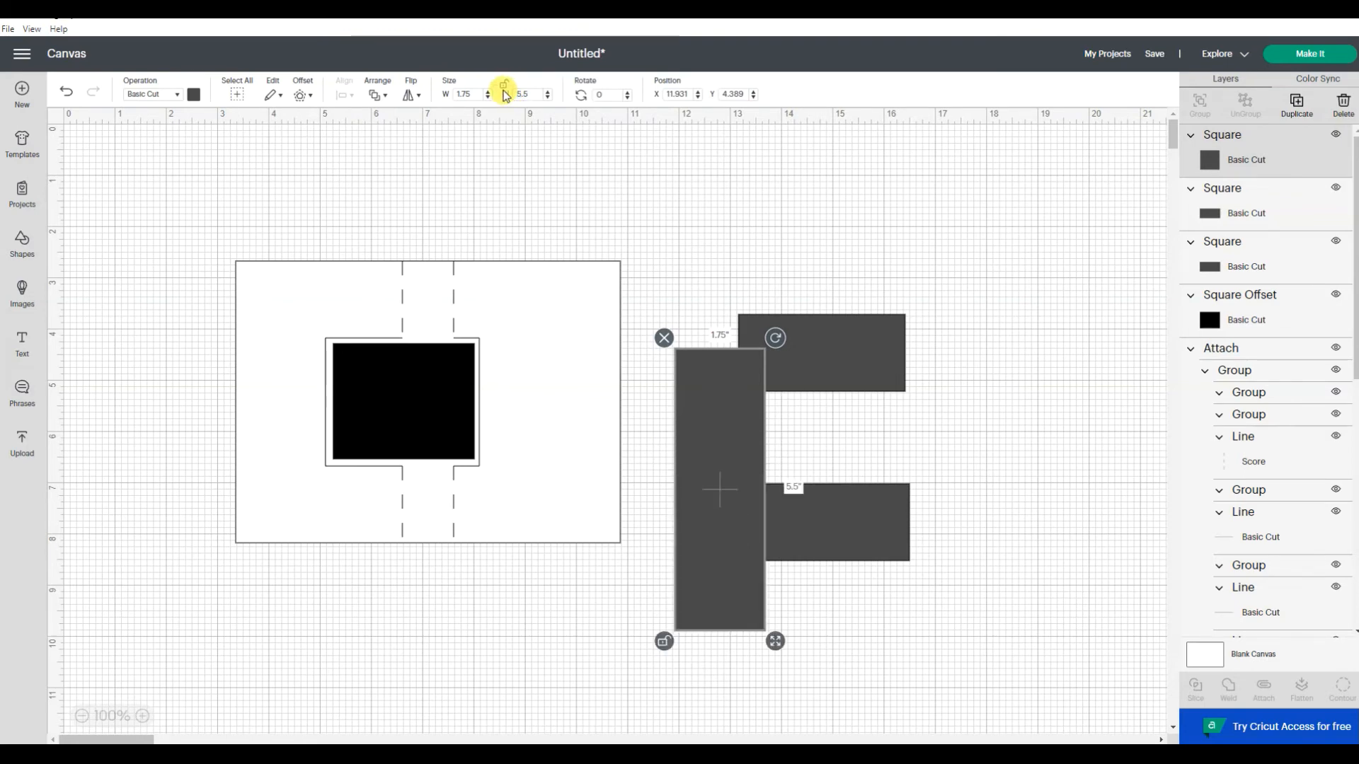
Align the tall rectangle and the upper small rectangle at their left and top edges, and weld them together
click(842, 271)
drag(842, 271, 676, 361)
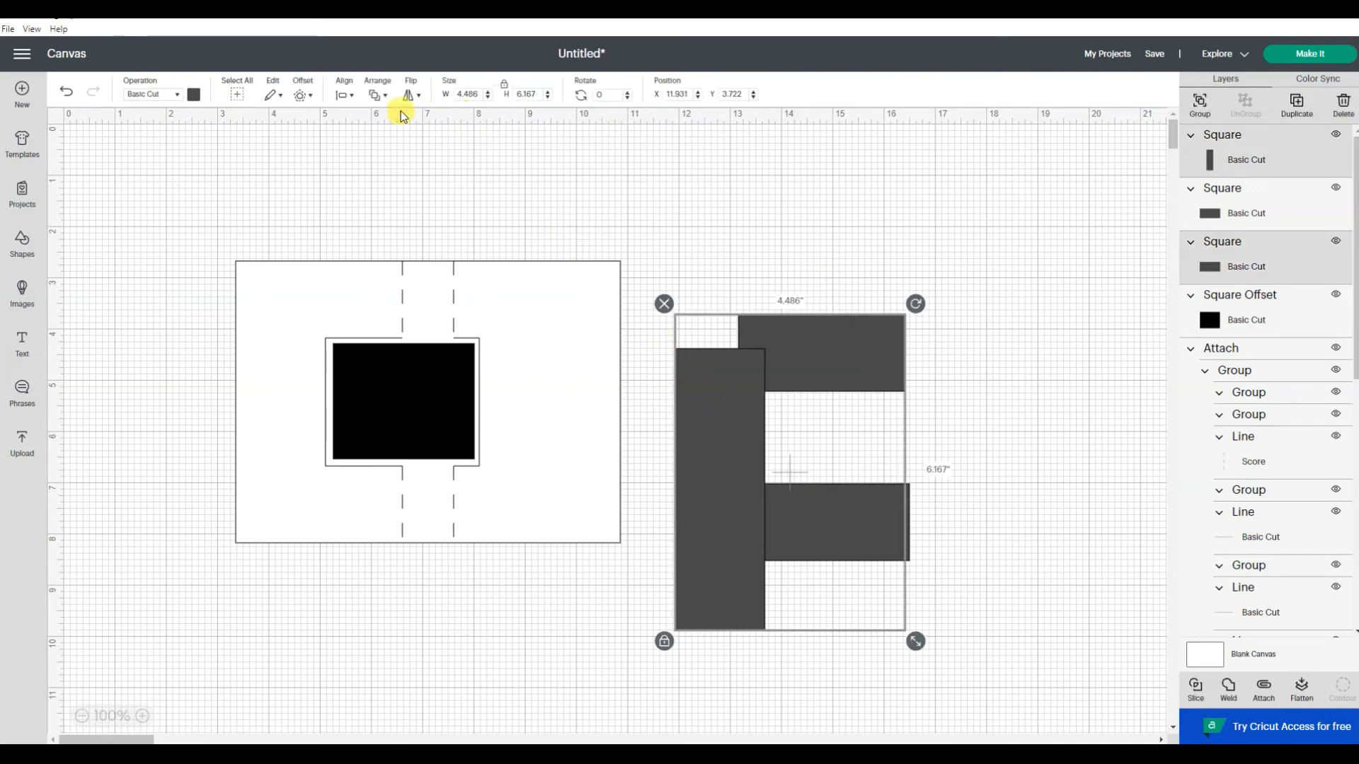
click(345, 97)
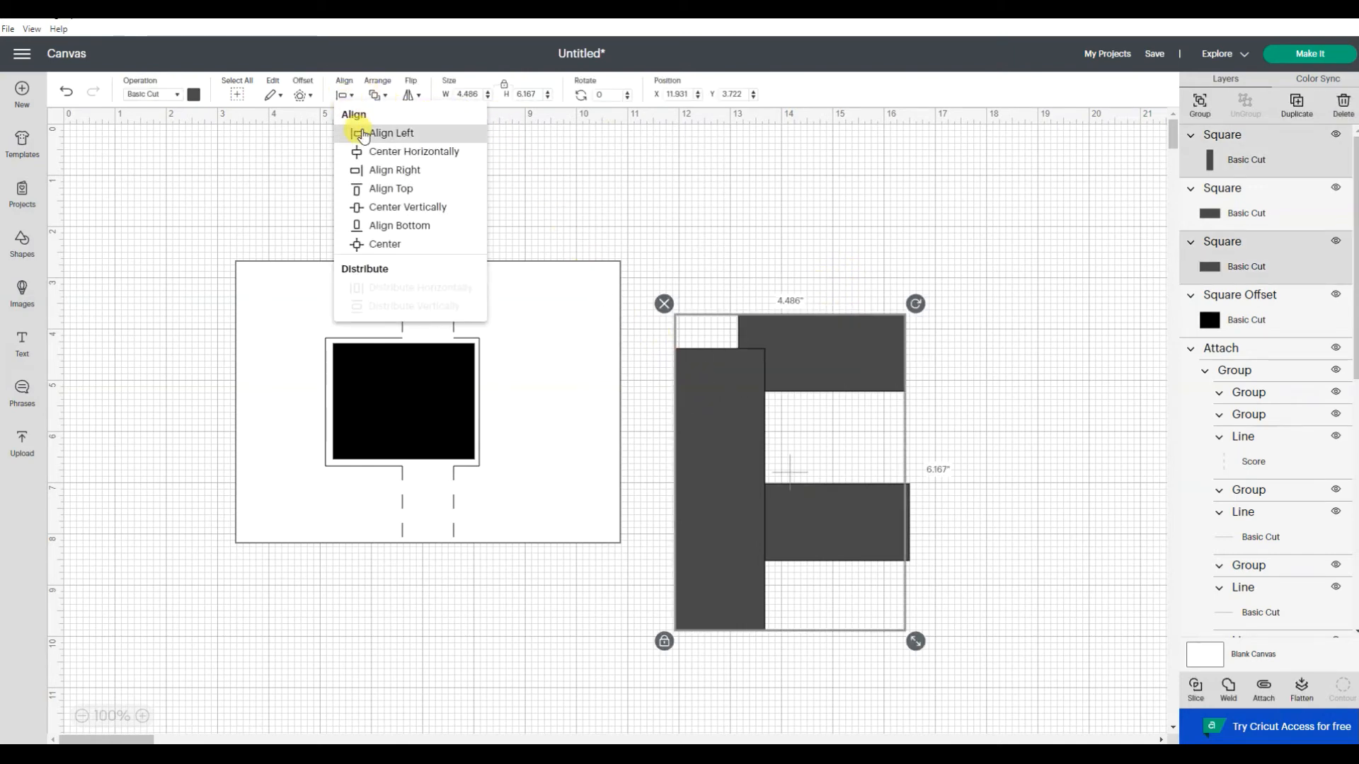
click(353, 131)
click(346, 96)
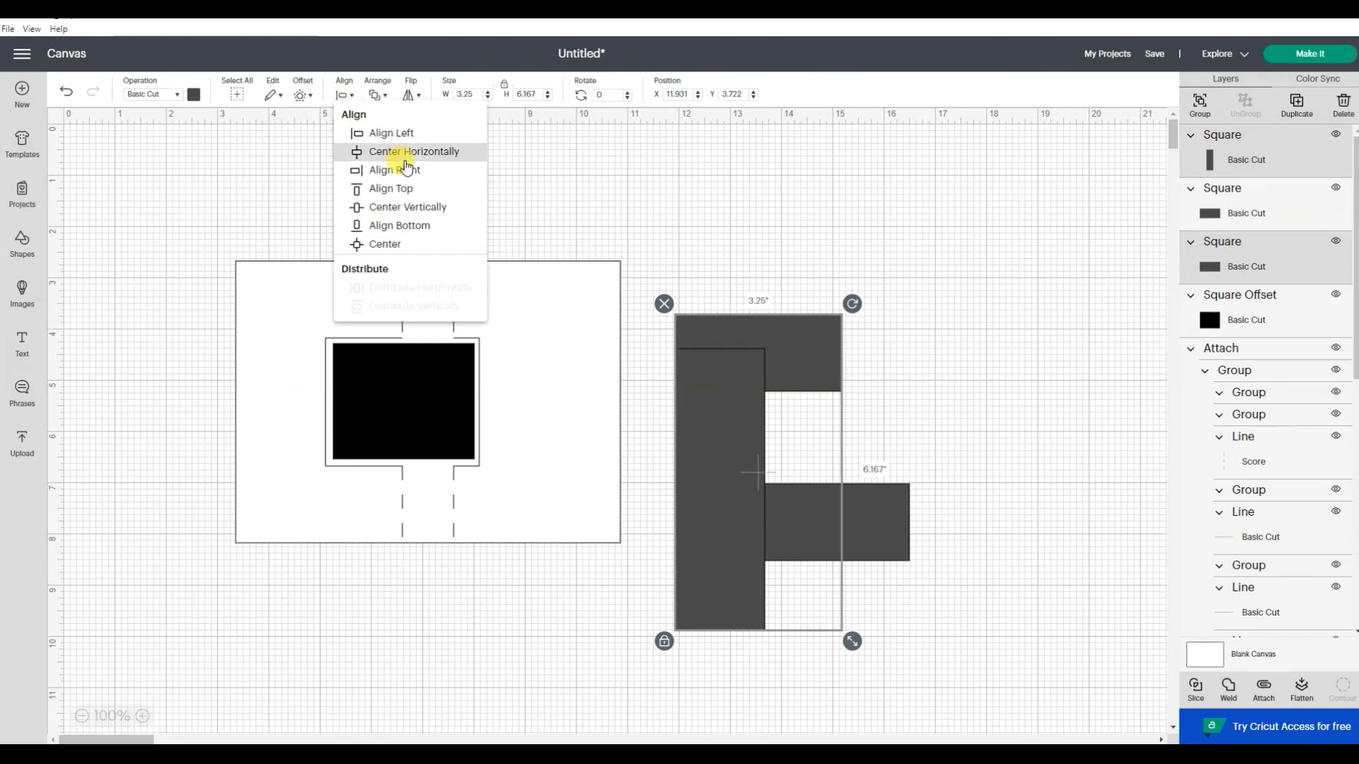
click(424, 191)
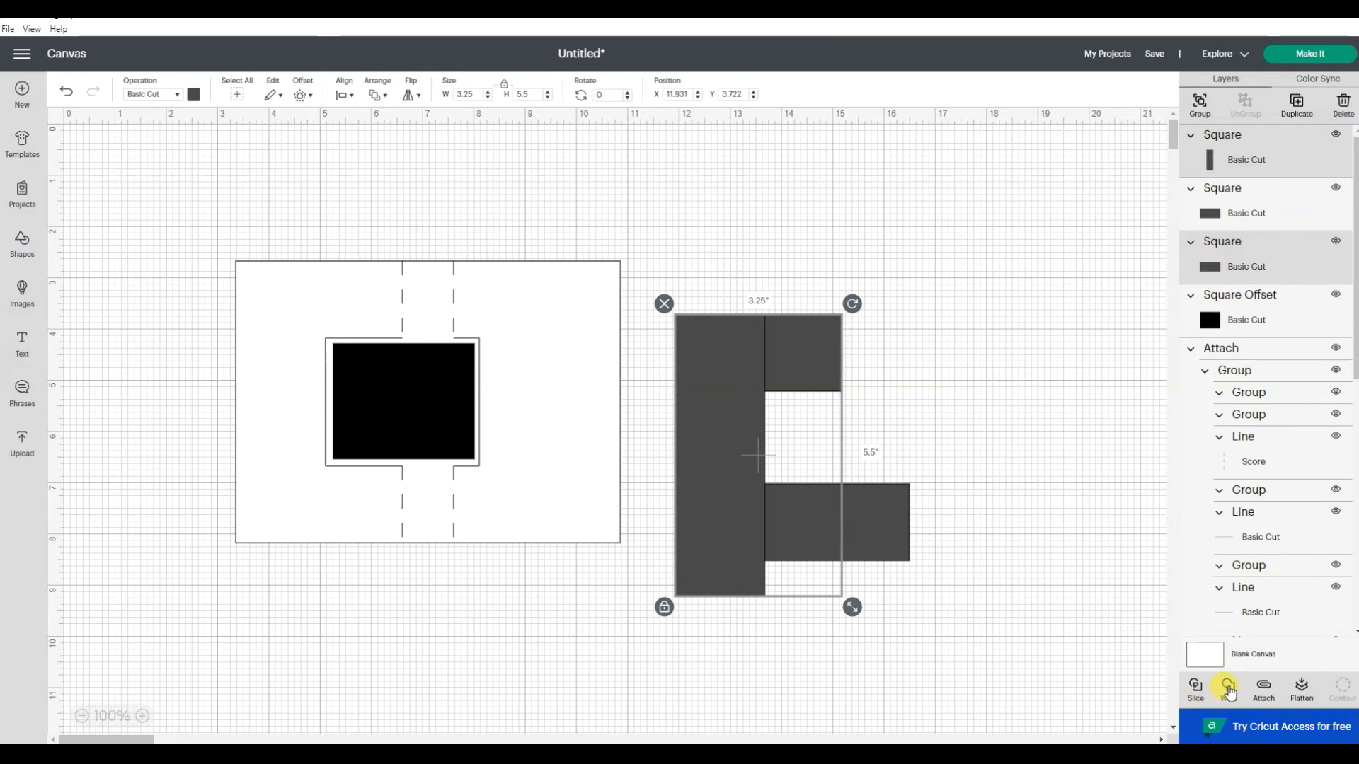
click(1228, 687)
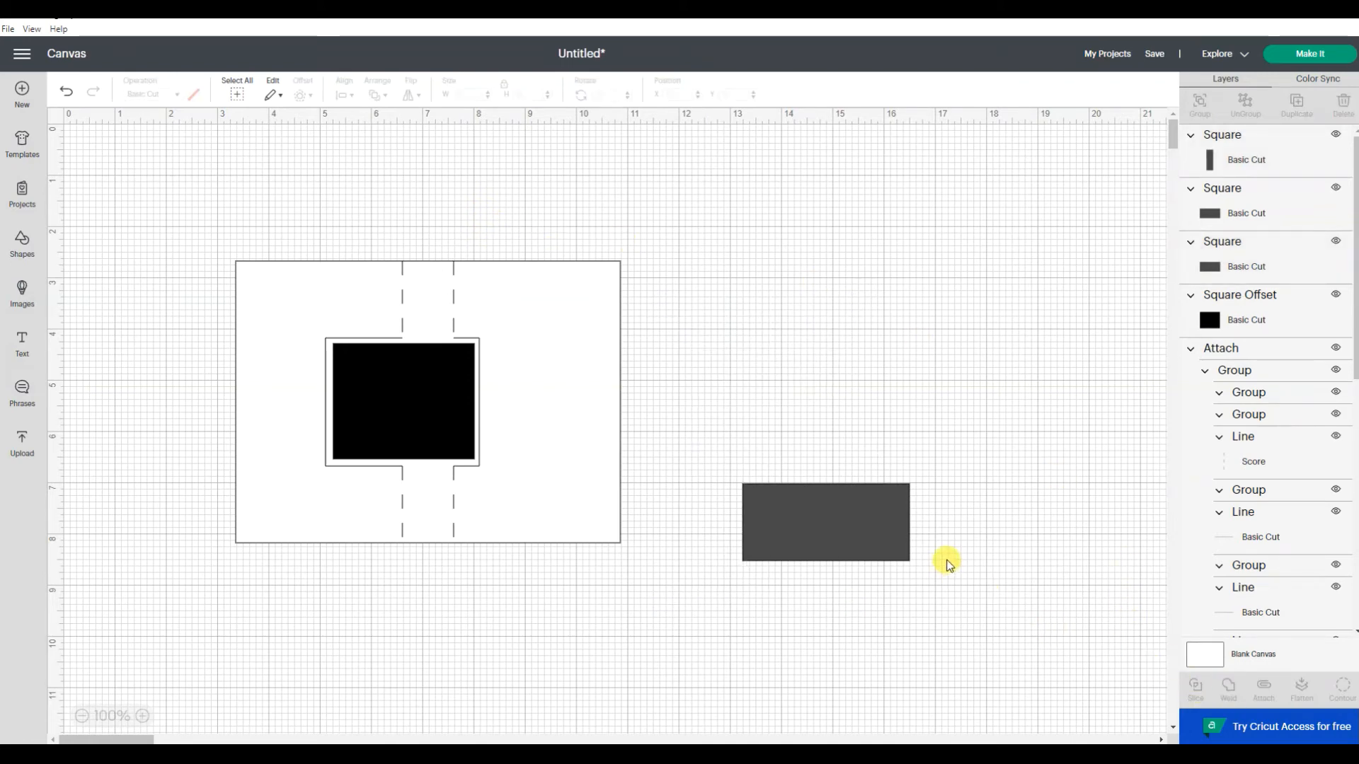
Align the remaining small rectangle with the welded shape at the left and bottom edges, and weld them into a C shape
click(875, 546)
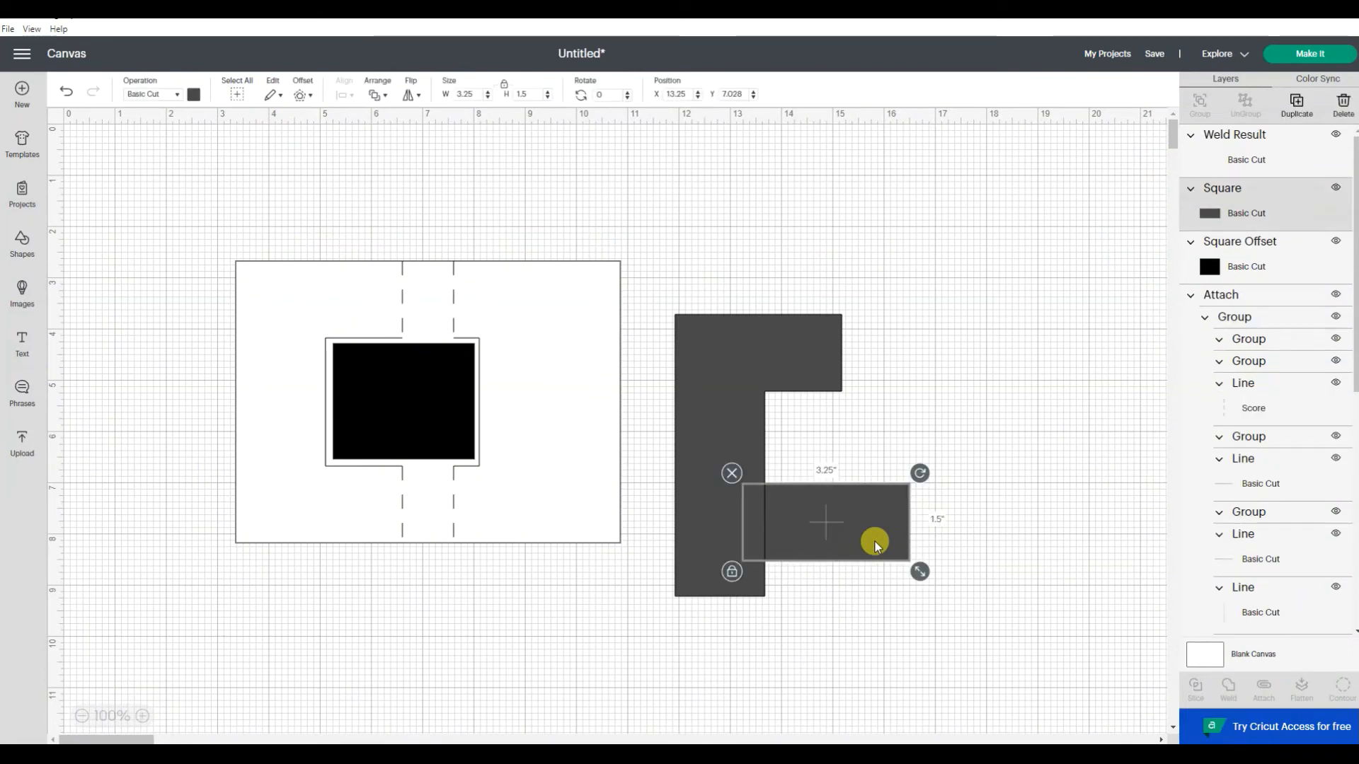
shift+click(740, 396)
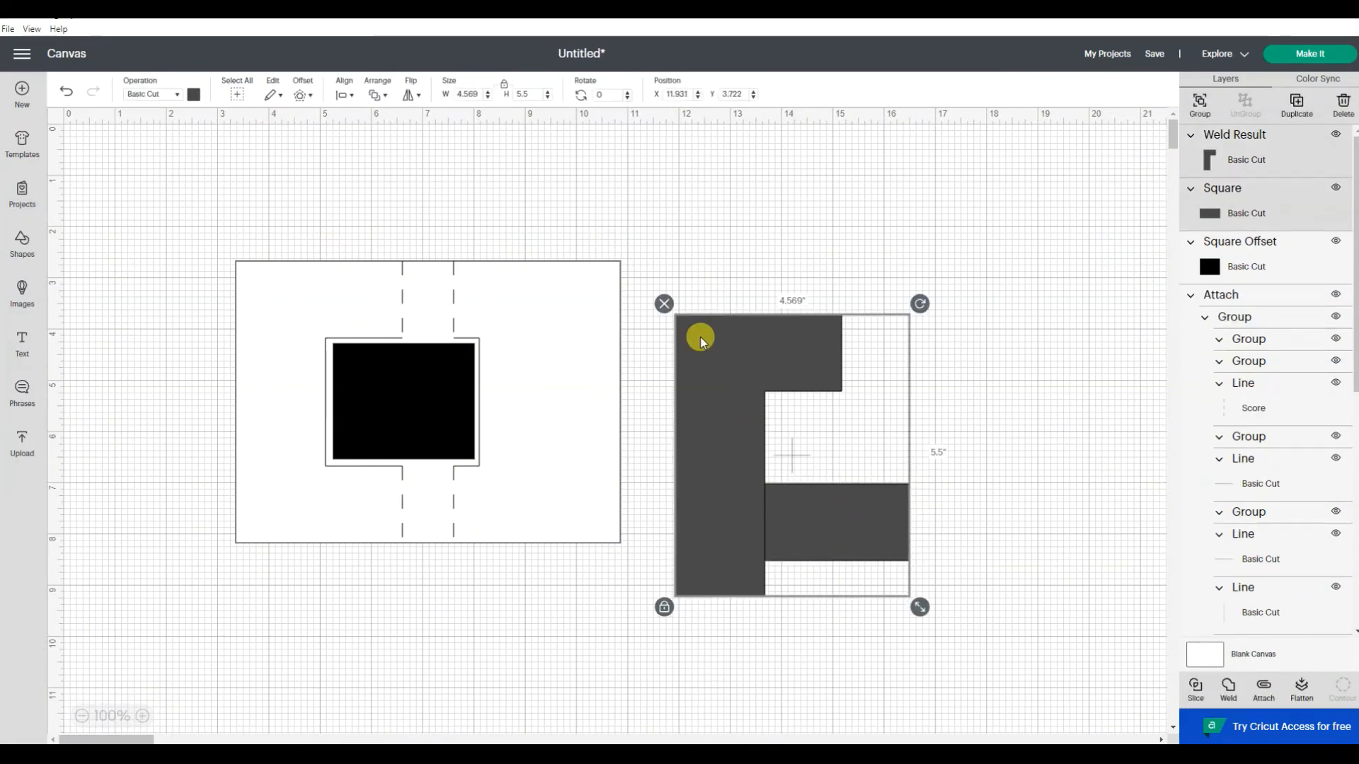
click(343, 92)
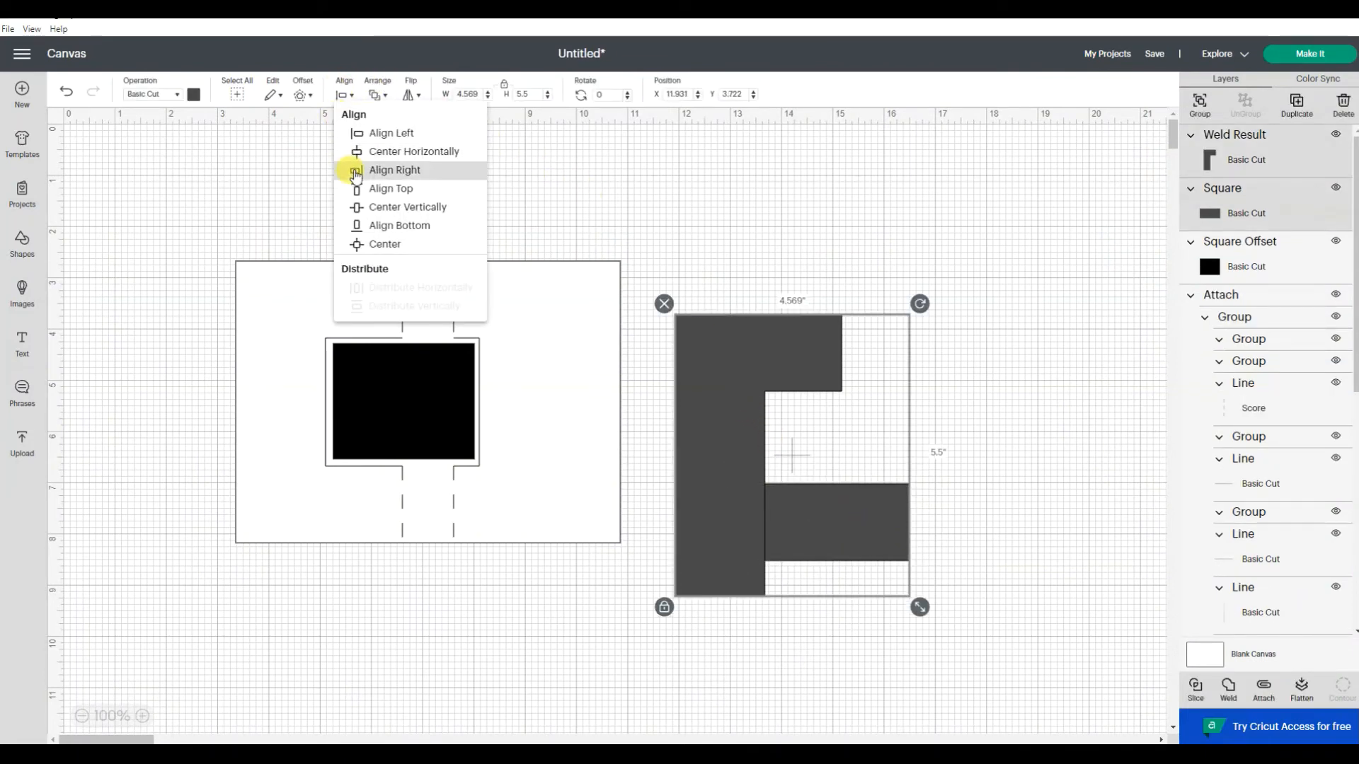
click(361, 134)
click(343, 95)
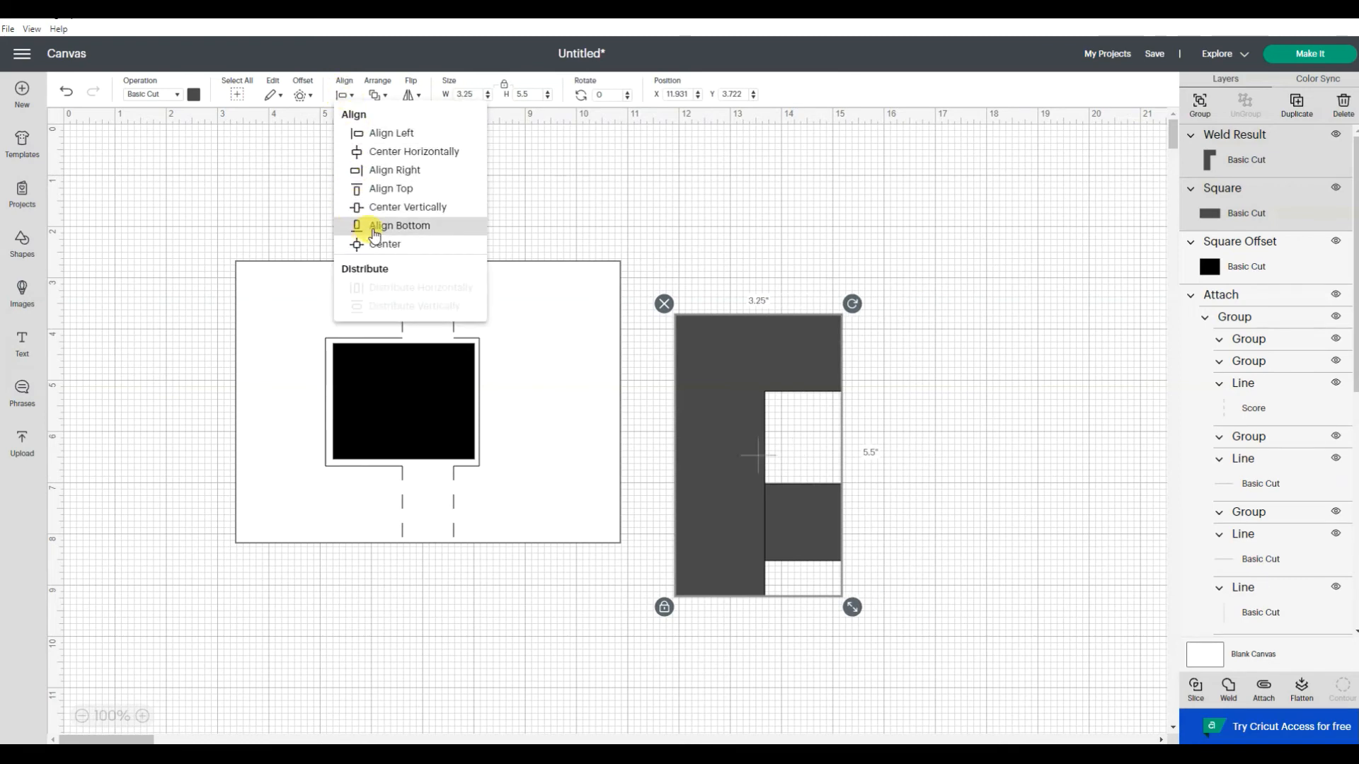
click(368, 225)
click(1210, 707)
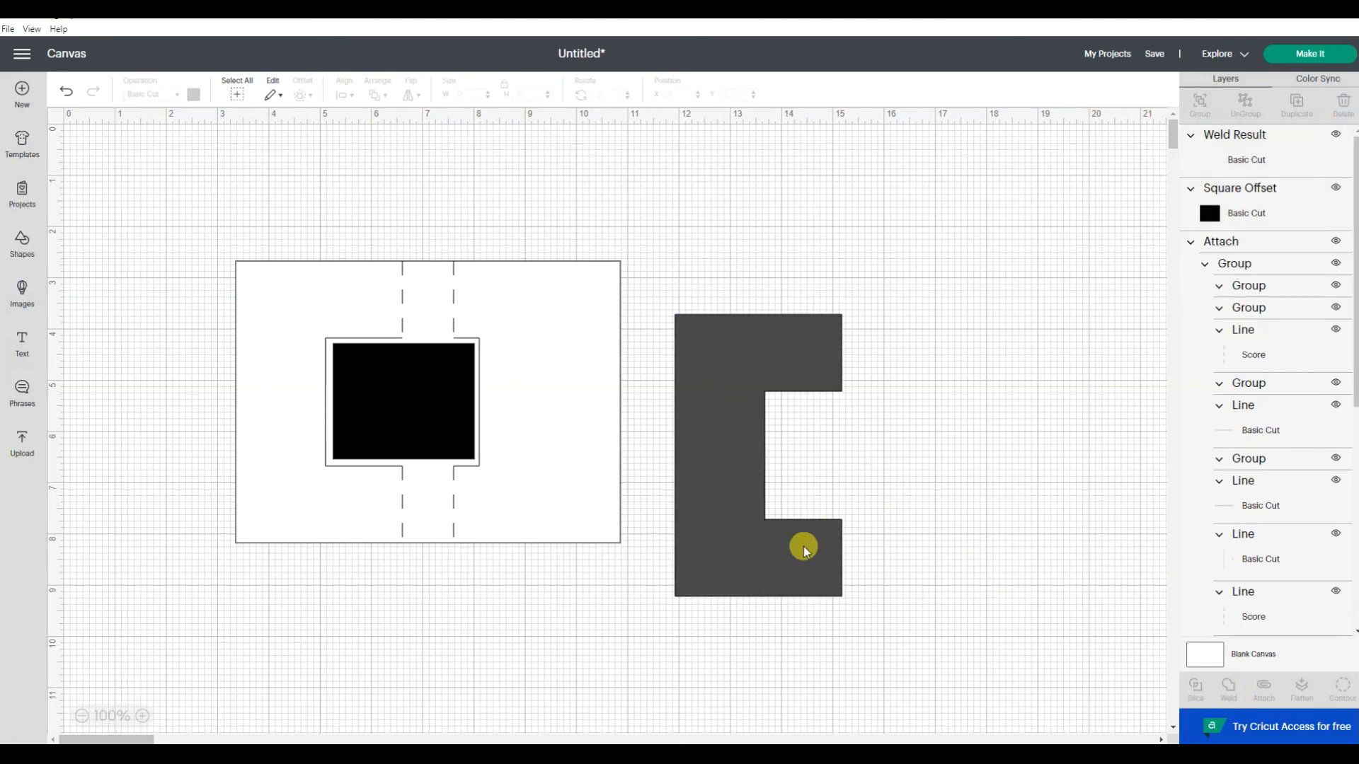
Create a -0.125-inch inward offset of the C shape with square corners and place it on the card's left section
drag(798, 549, 877, 524)
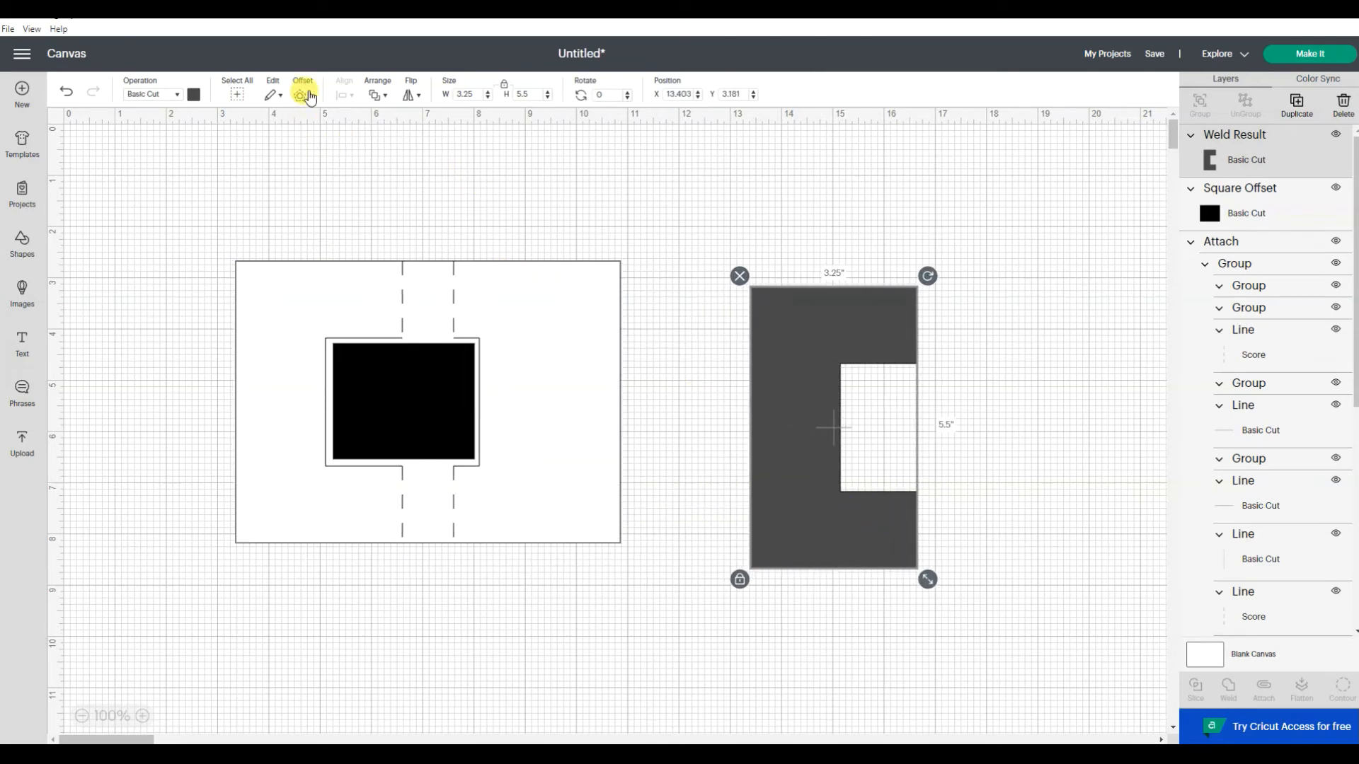
click(303, 94)
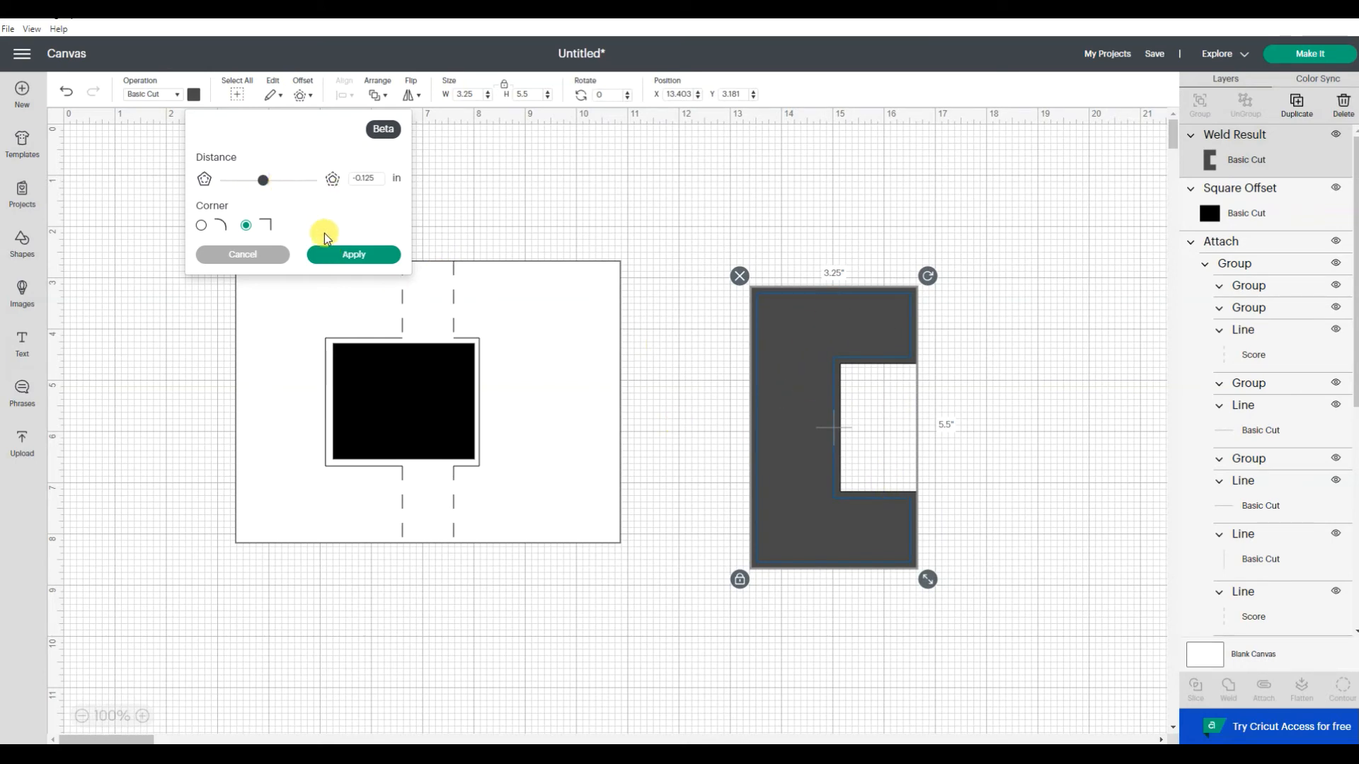
click(353, 256)
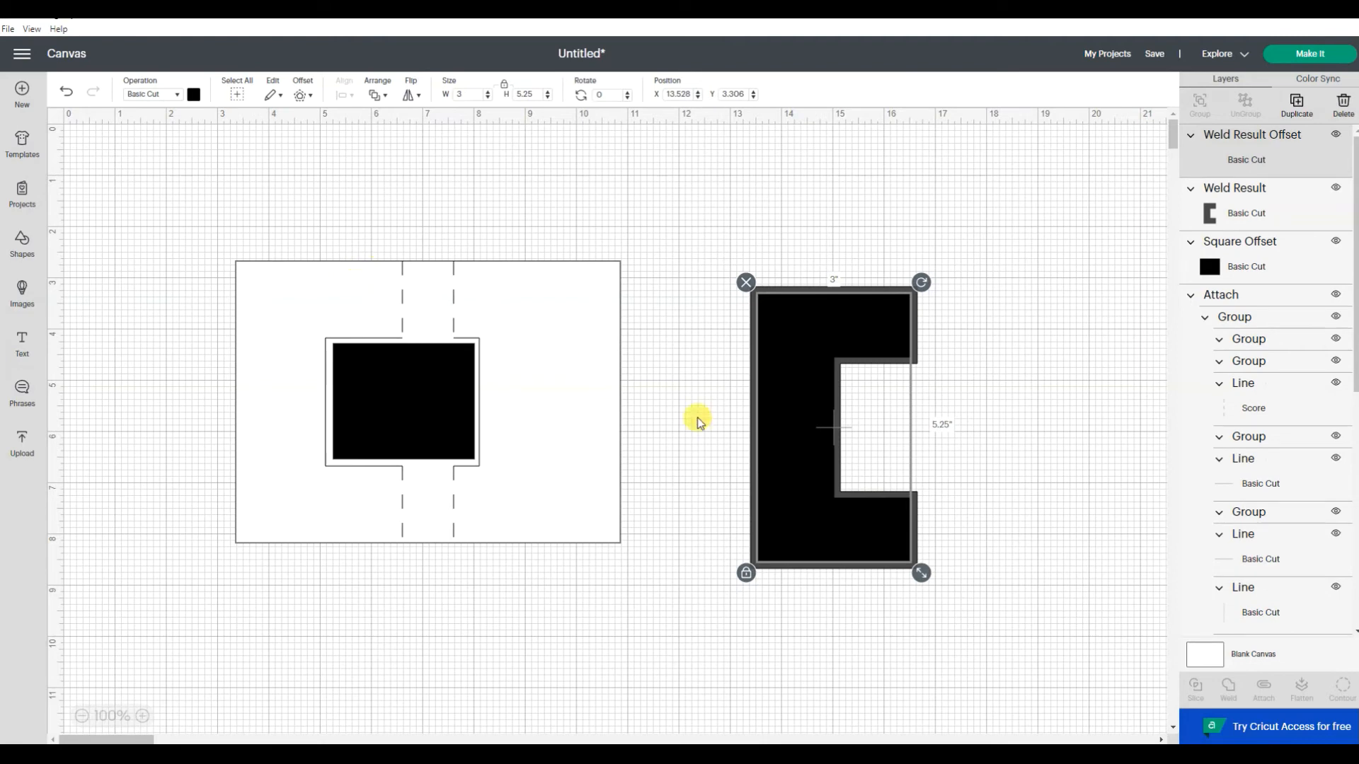
drag(795, 434, 283, 413)
click(765, 249)
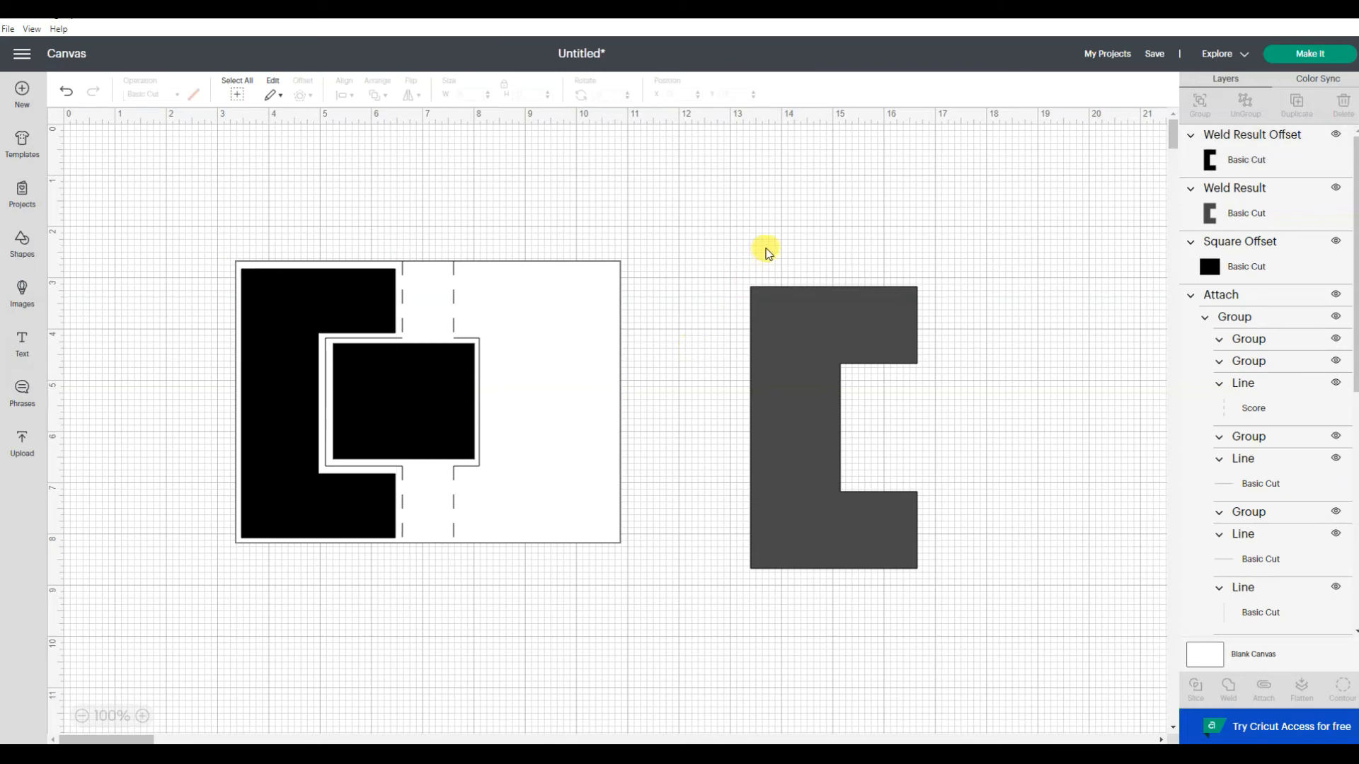
Flip the grey C shape horizontally and place it over the card's right section, flush with the card's right edge
click(818, 312)
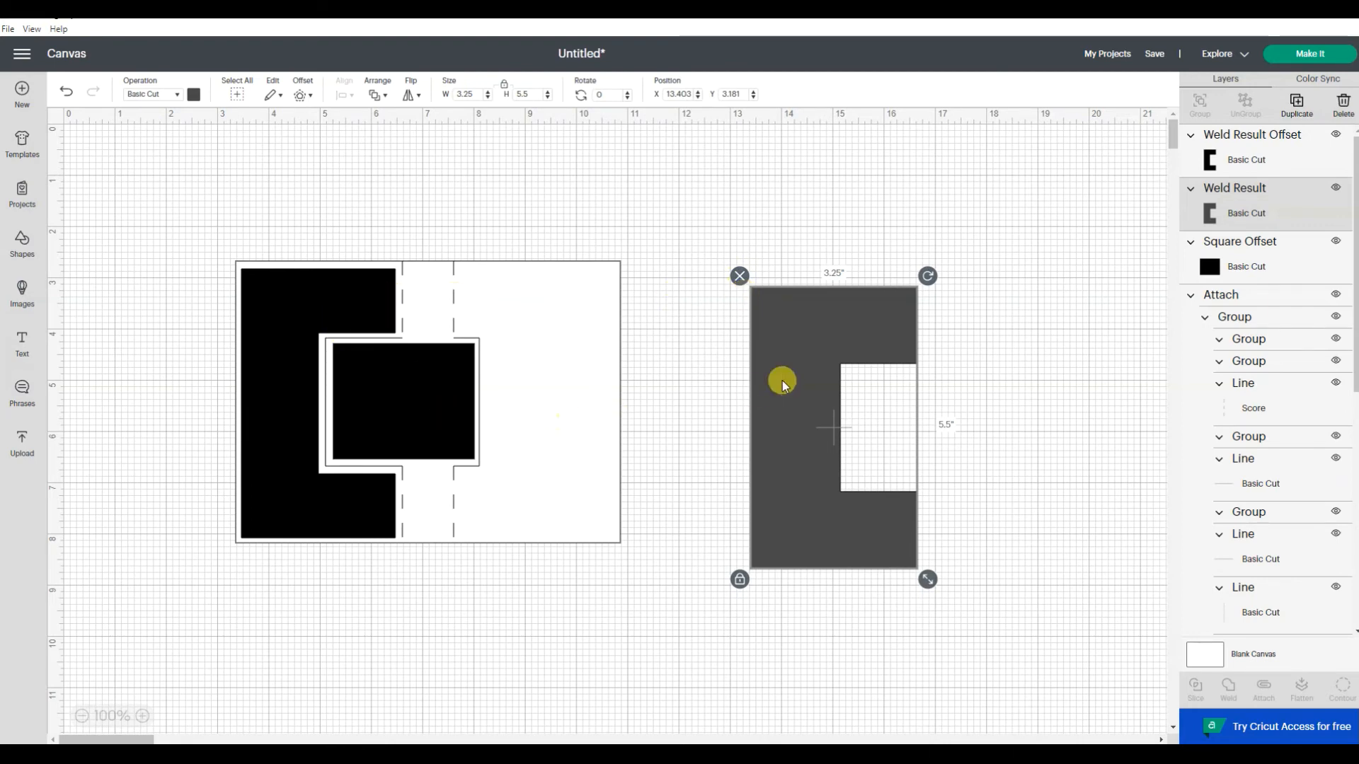
click(892, 329)
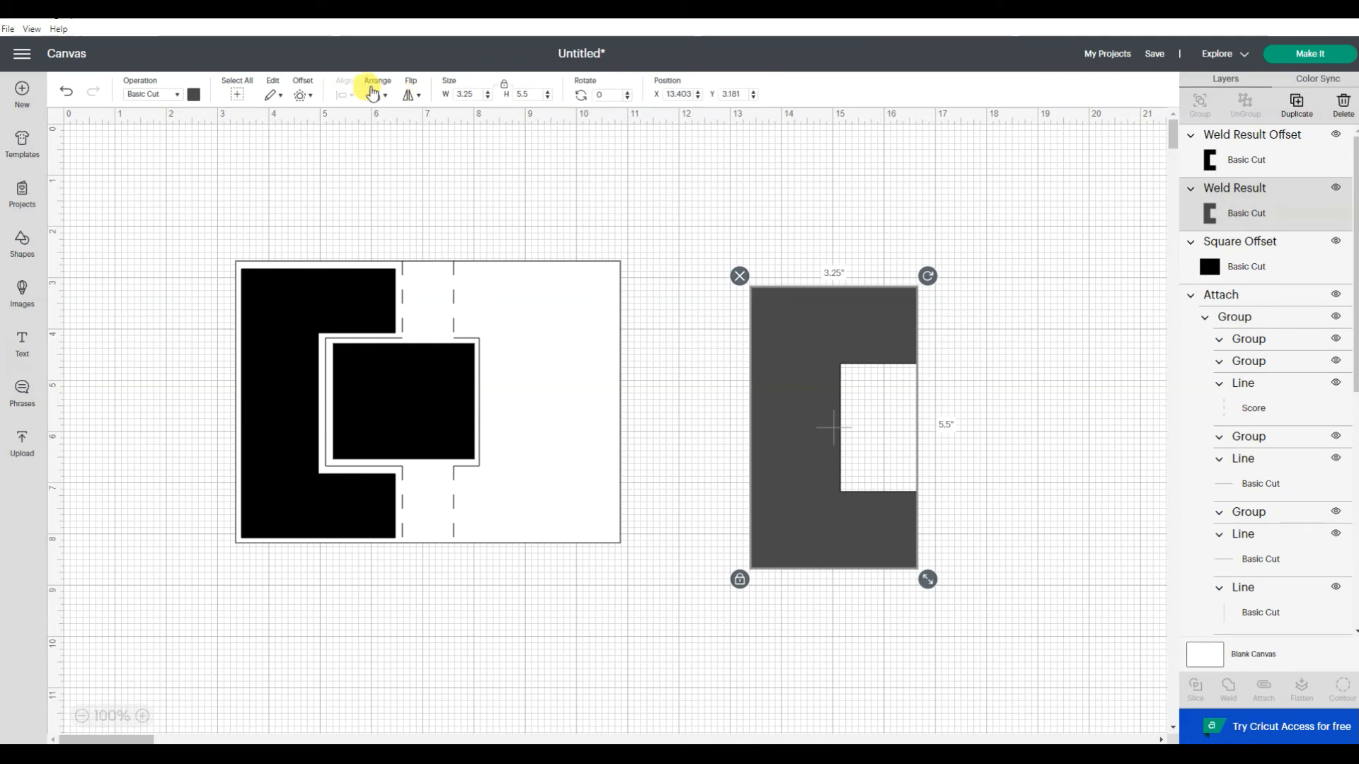
click(411, 94)
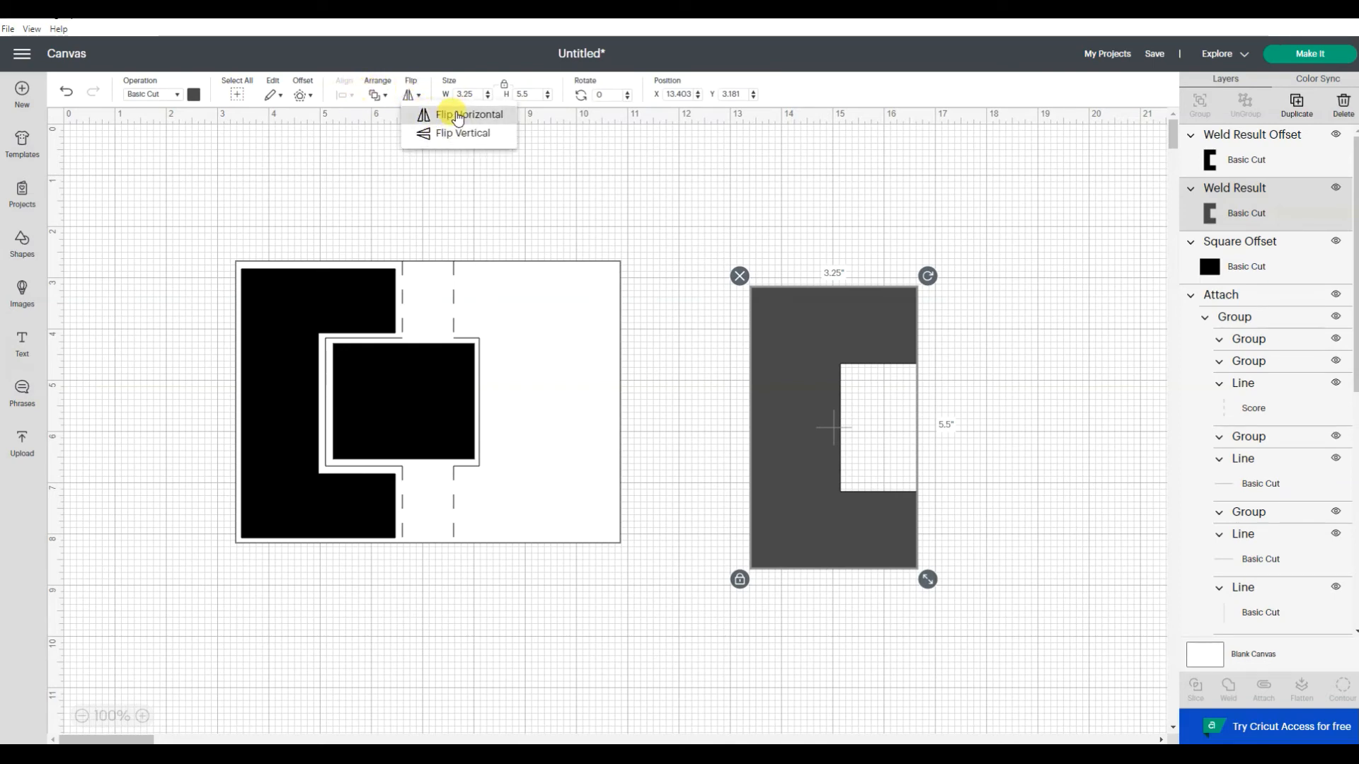
click(458, 119)
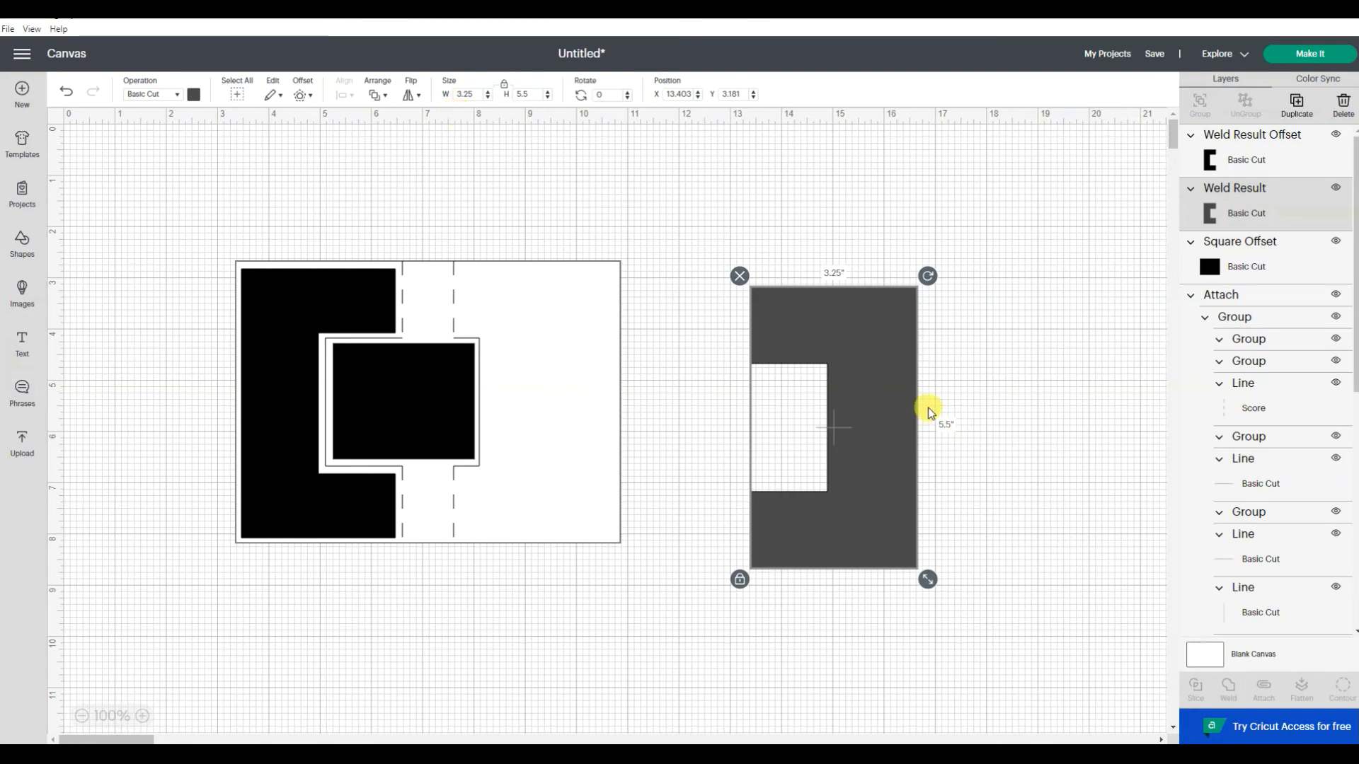
drag(895, 397, 600, 372)
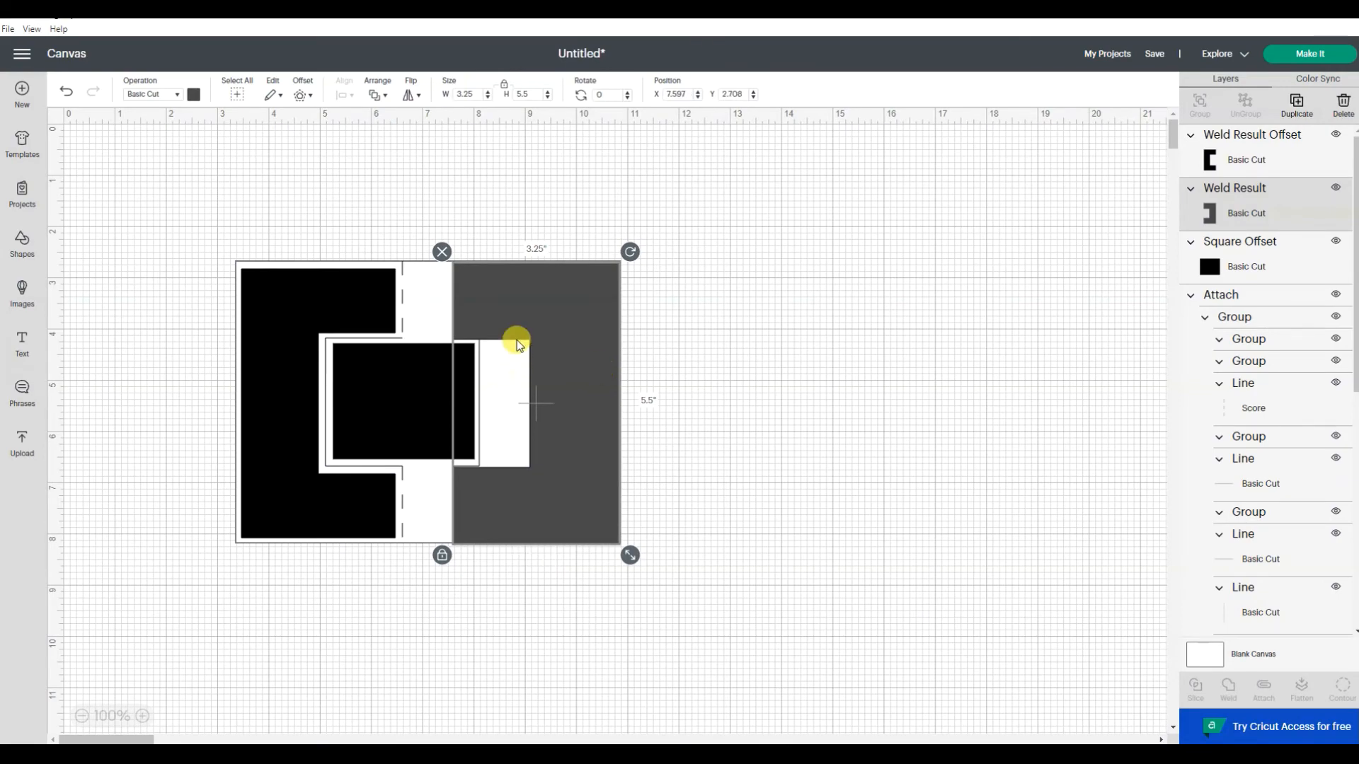
Move the grey C shape clear of the card and add a square beside it, resized to 2.75 by 5.5 inches
drag(581, 321, 907, 329)
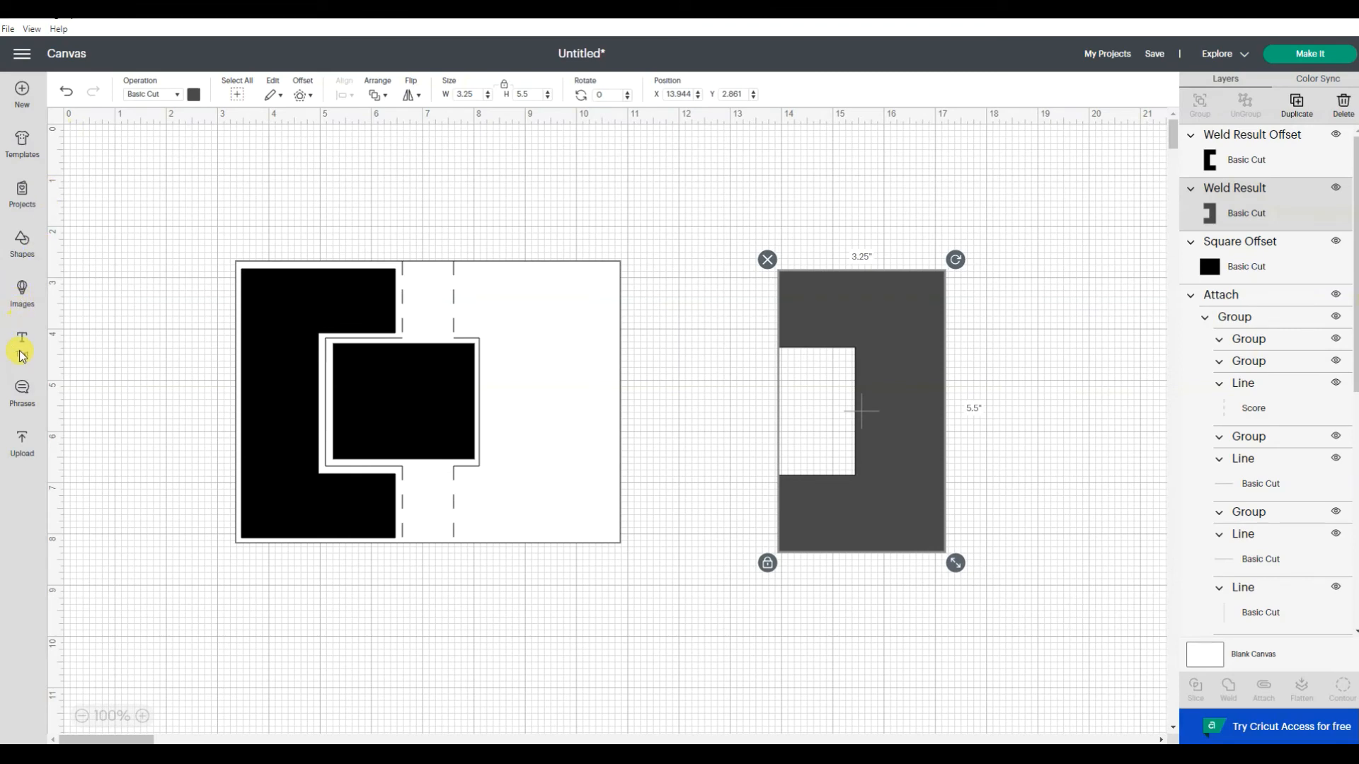
click(30, 237)
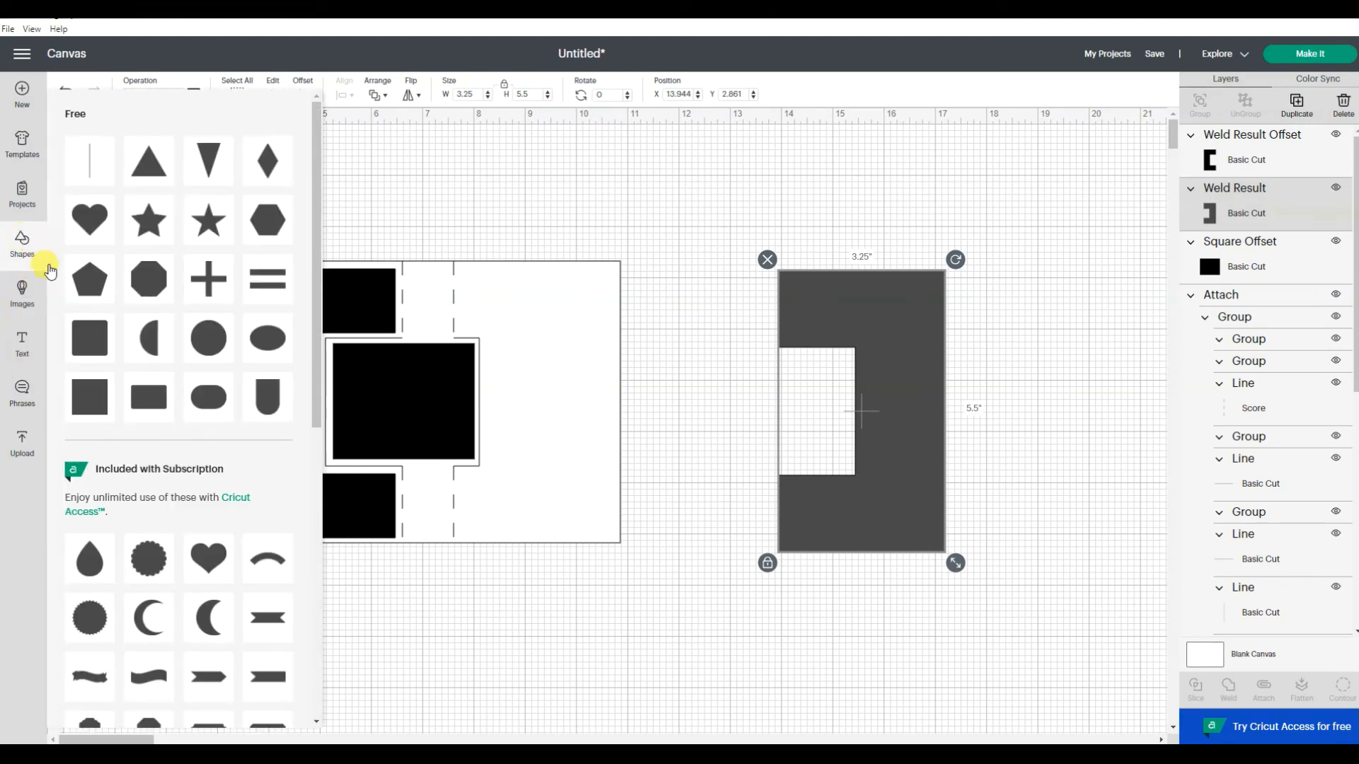
click(88, 407)
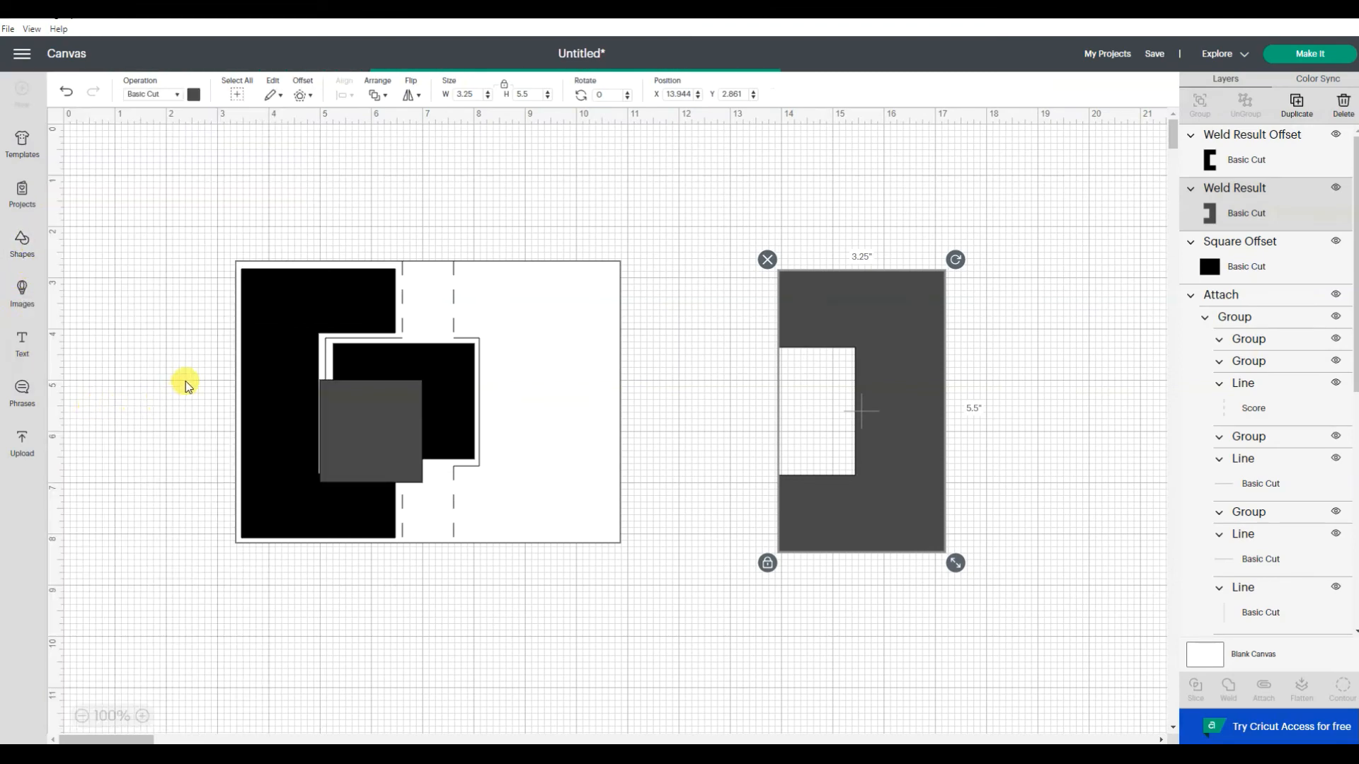
drag(331, 425, 664, 370)
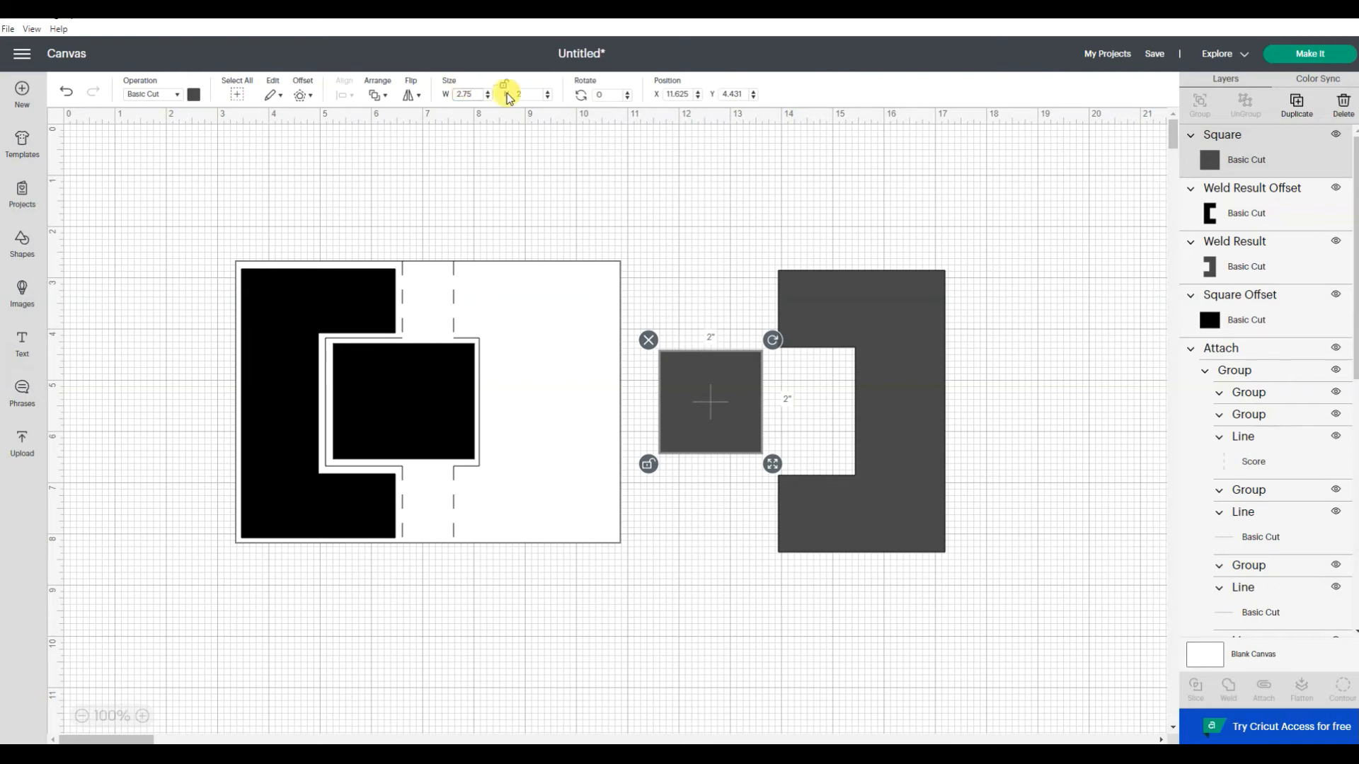
drag(533, 94, 505, 97)
text(5.5)
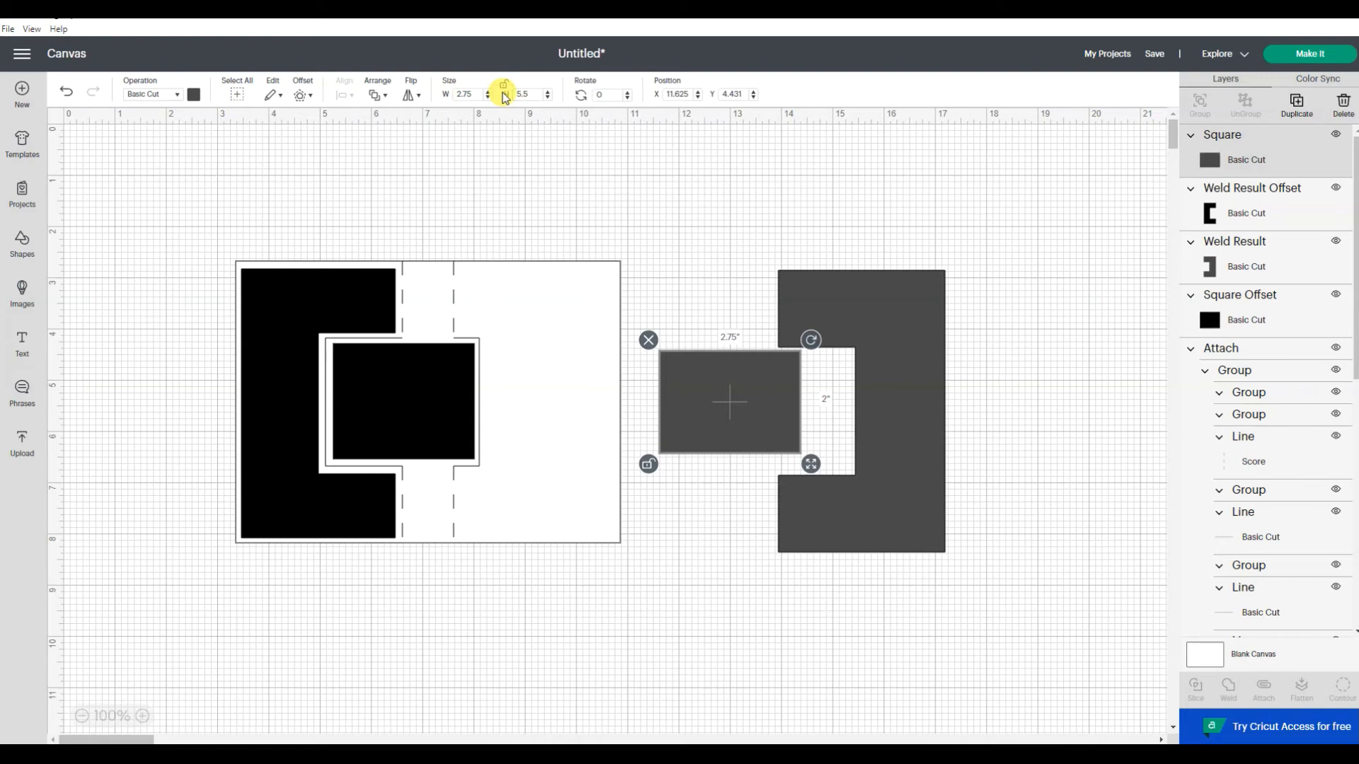
key(Return)
Align the tall rectangle with the grey C shape at the top and right edges, and weld them together
click(951, 239)
drag(952, 239, 736, 424)
click(347, 96)
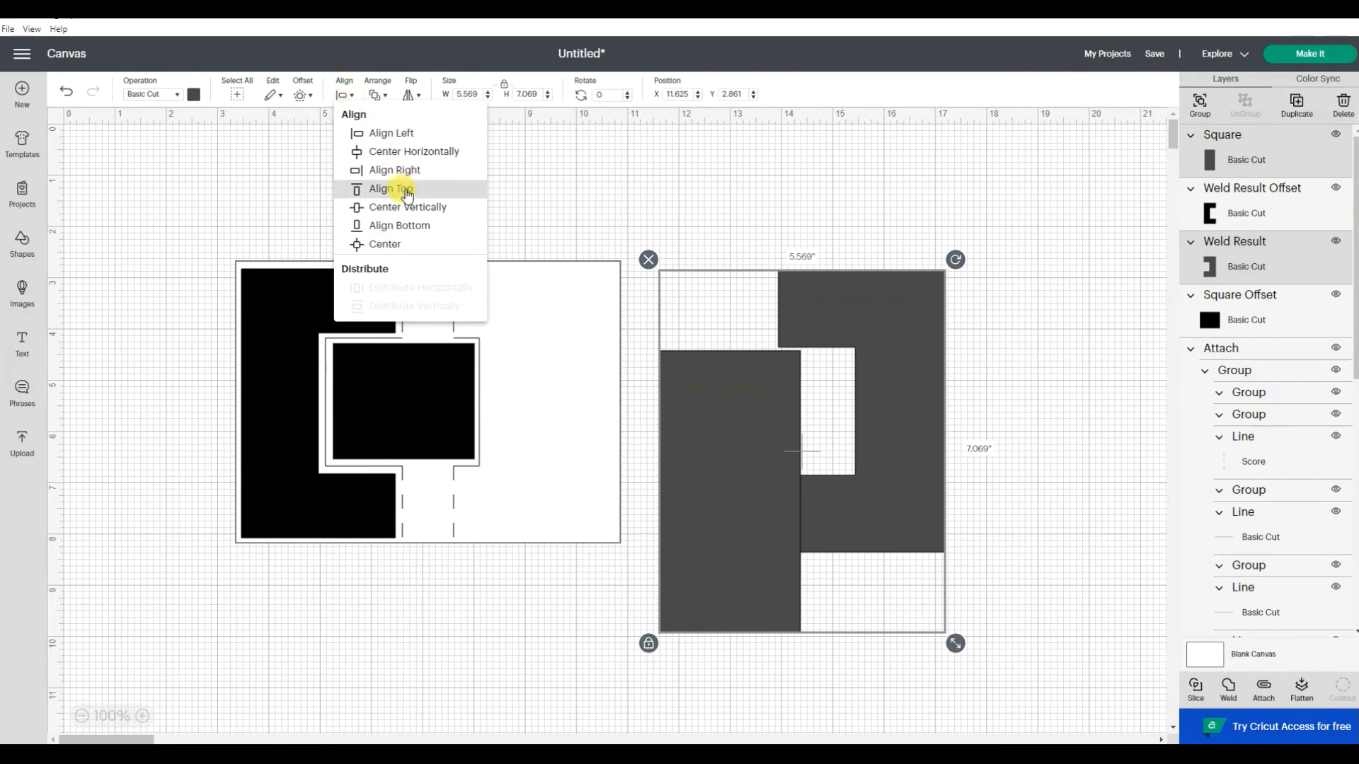
click(407, 190)
click(344, 95)
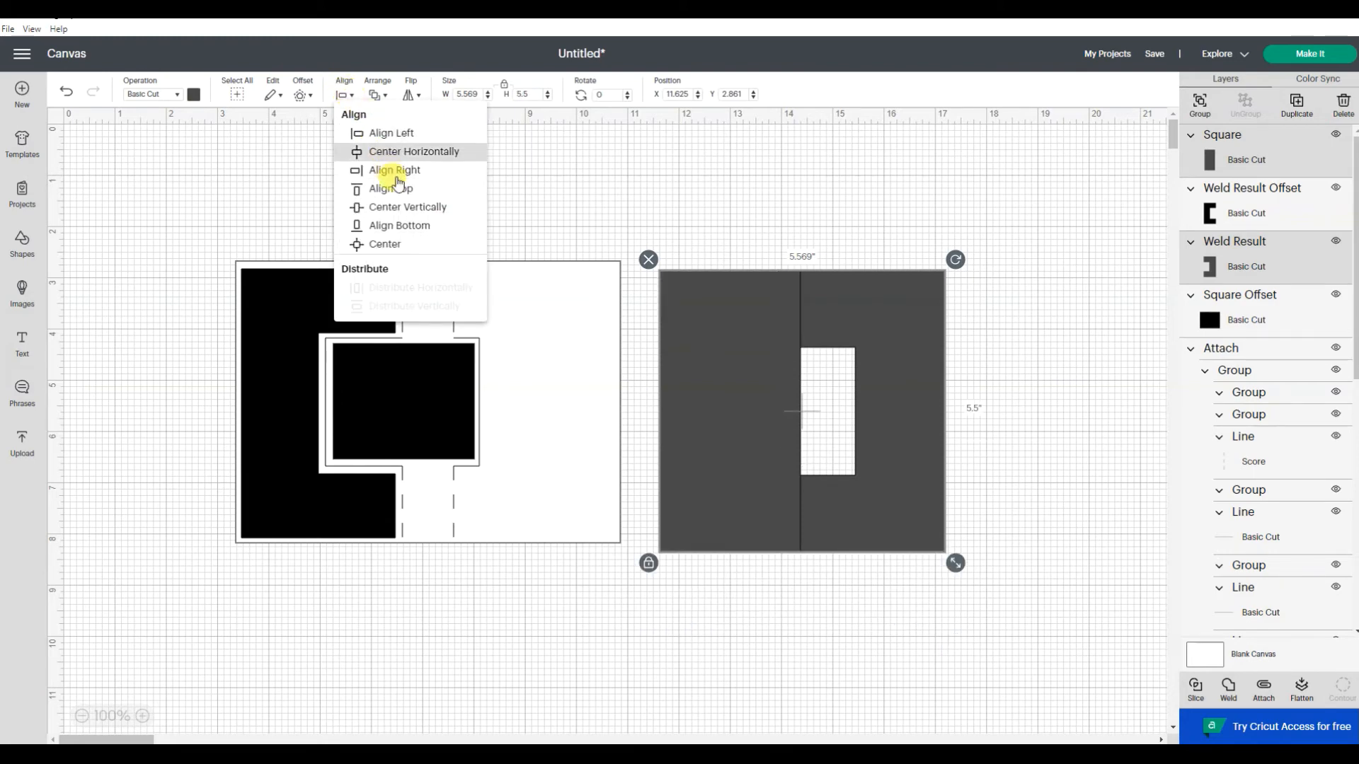
click(394, 171)
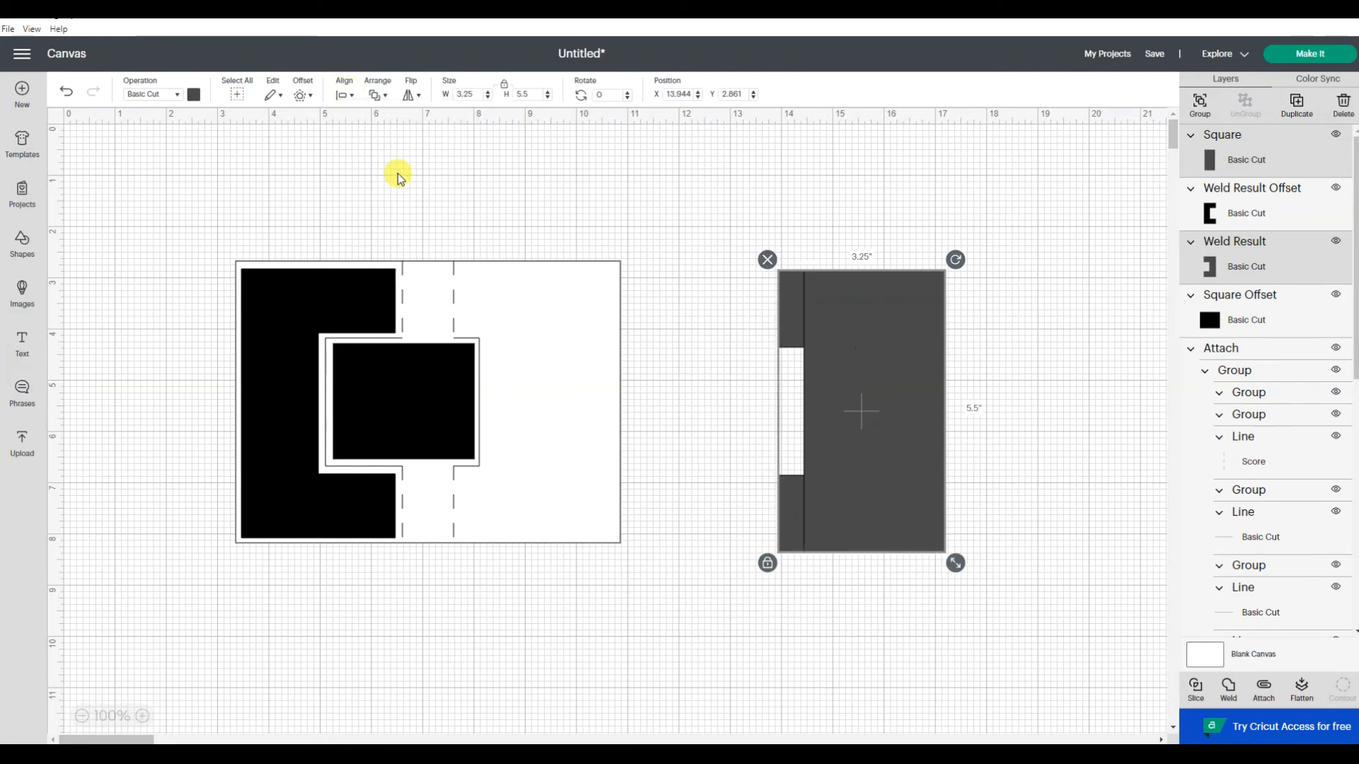
click(1017, 266)
drag(721, 206, 1025, 613)
click(1230, 690)
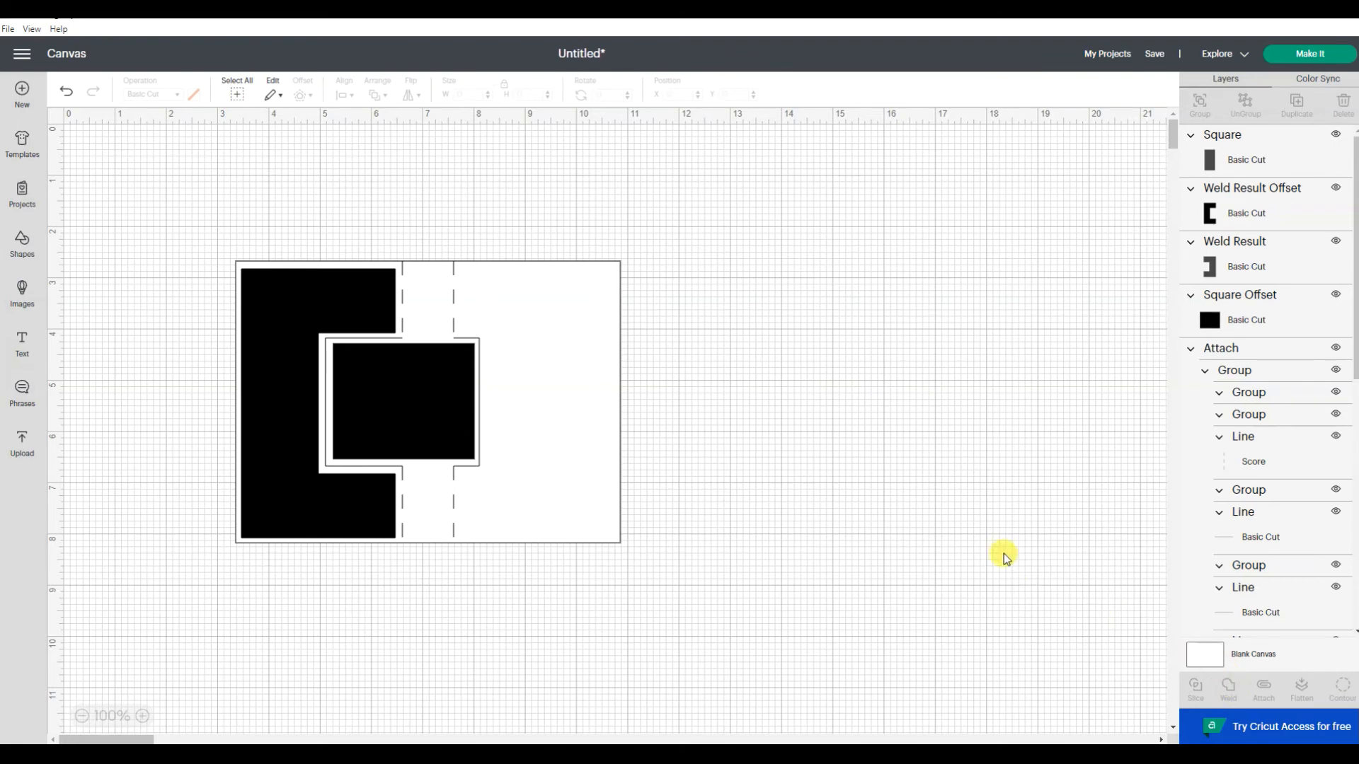
Create a -0.125-inch inward offset of the welded shape with square corners and place it on the card's right section
click(876, 475)
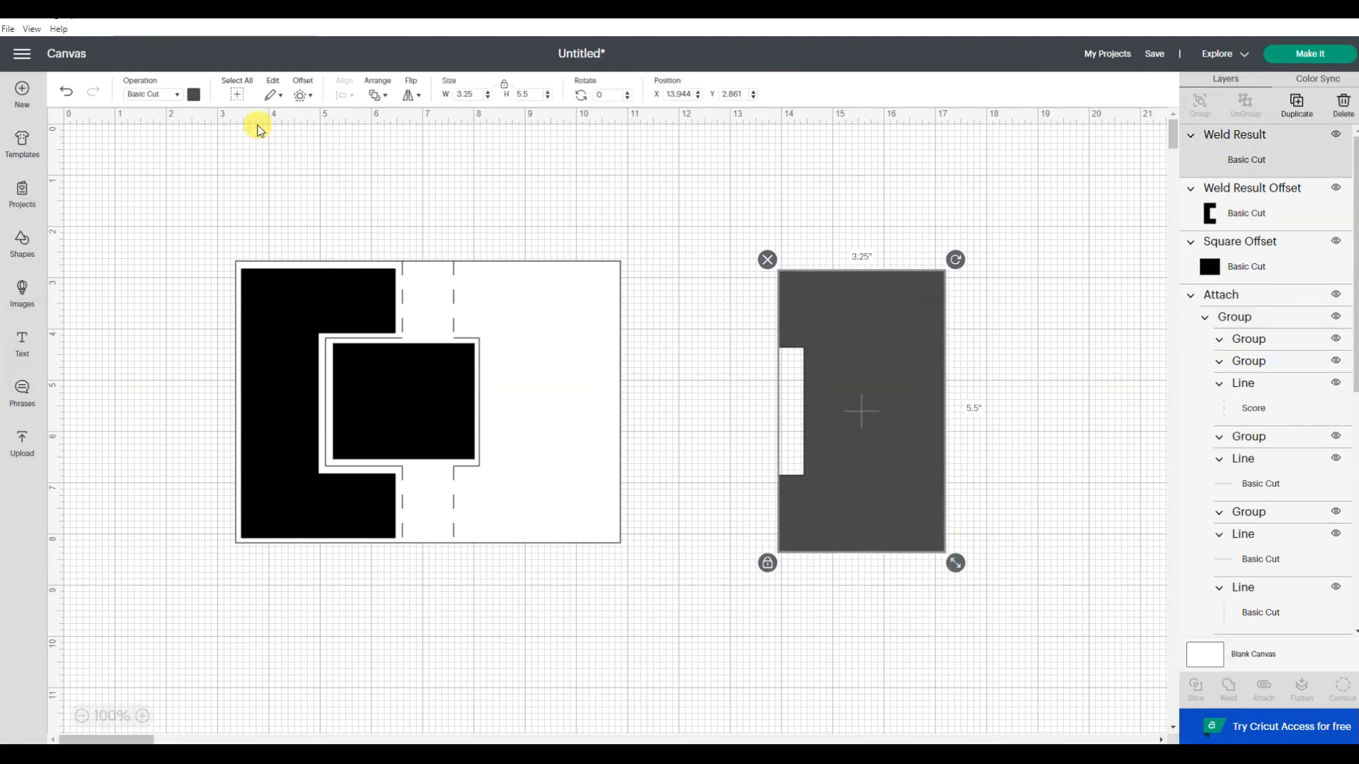
click(300, 94)
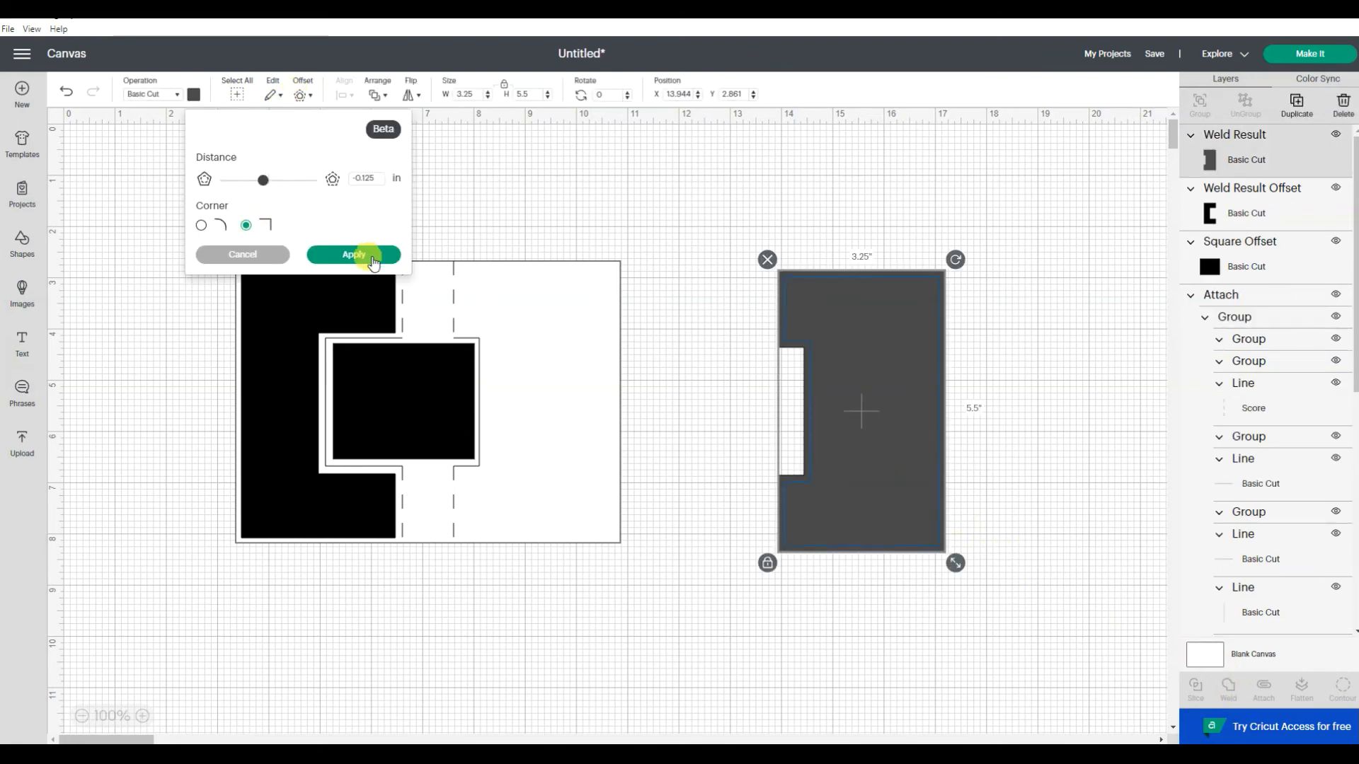
click(373, 261)
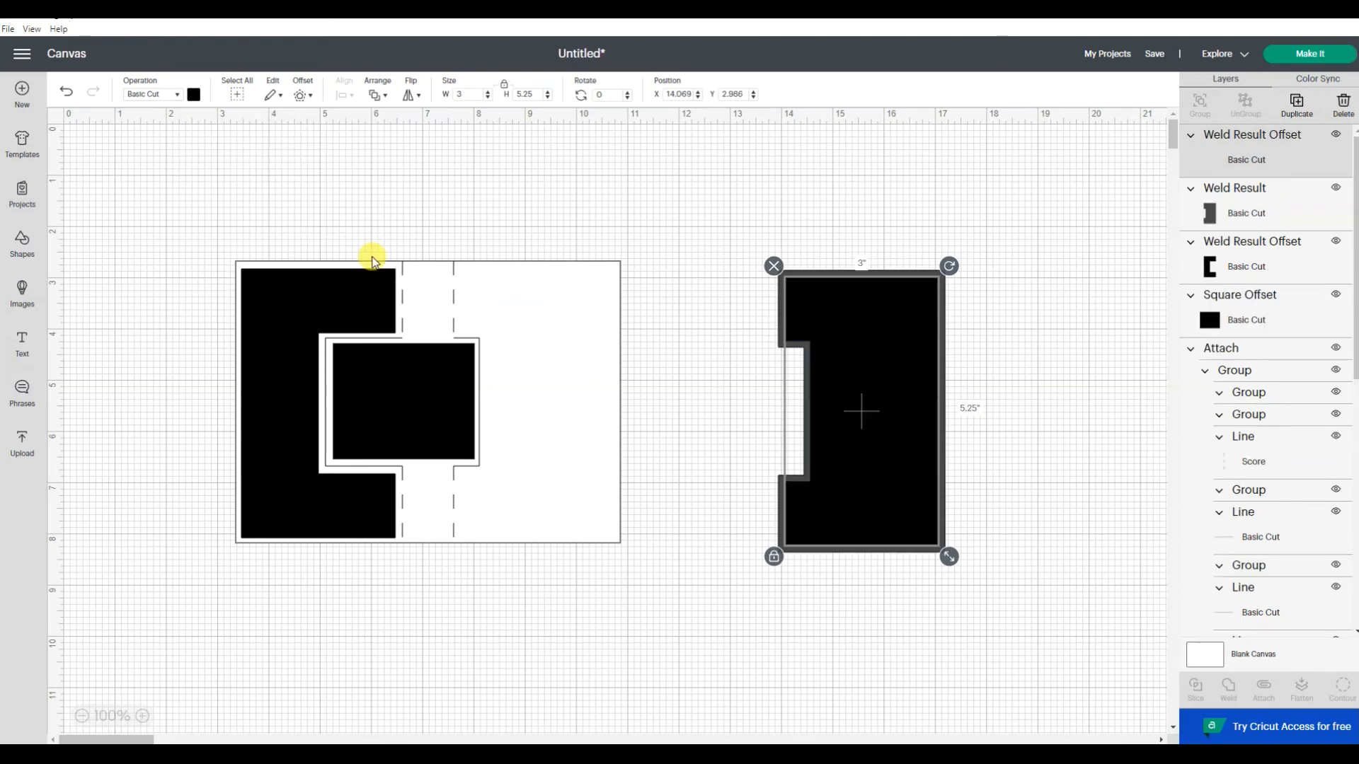
drag(878, 377, 552, 364)
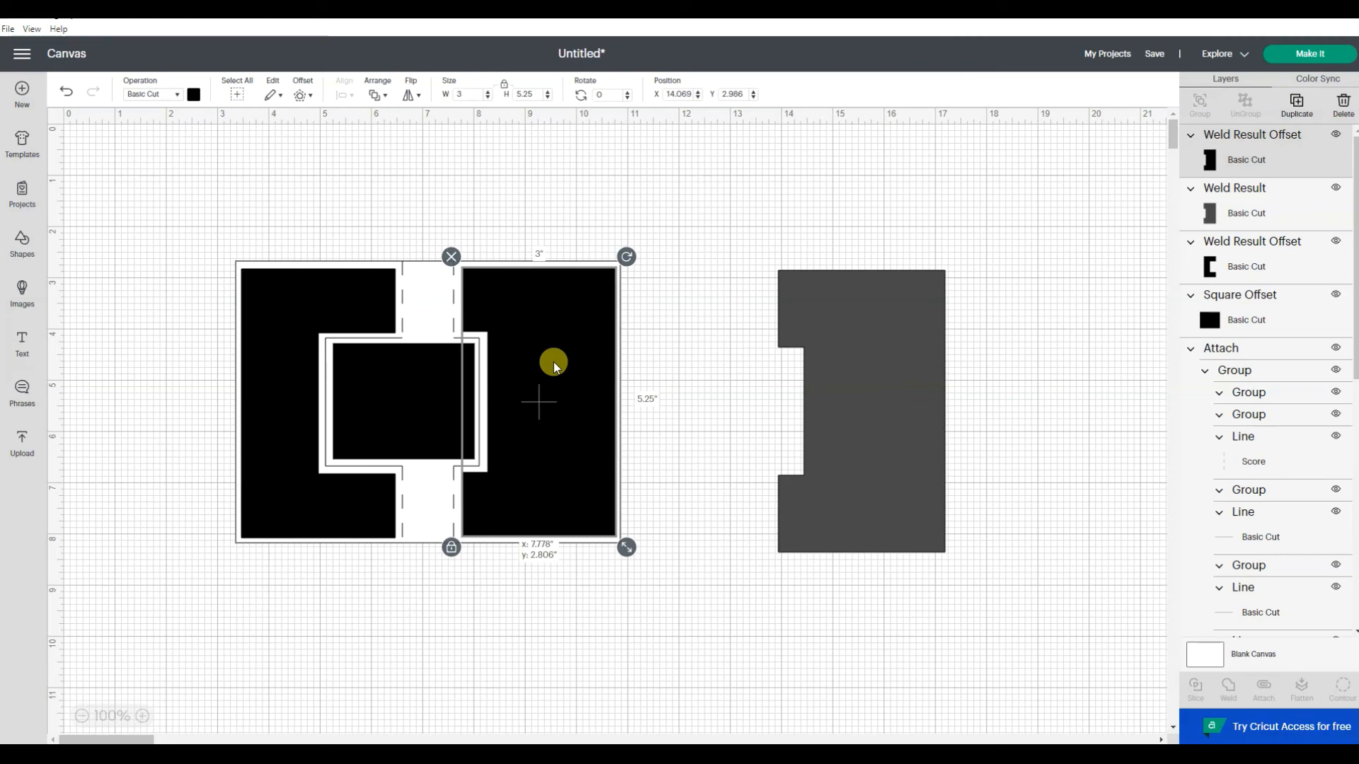
click(699, 358)
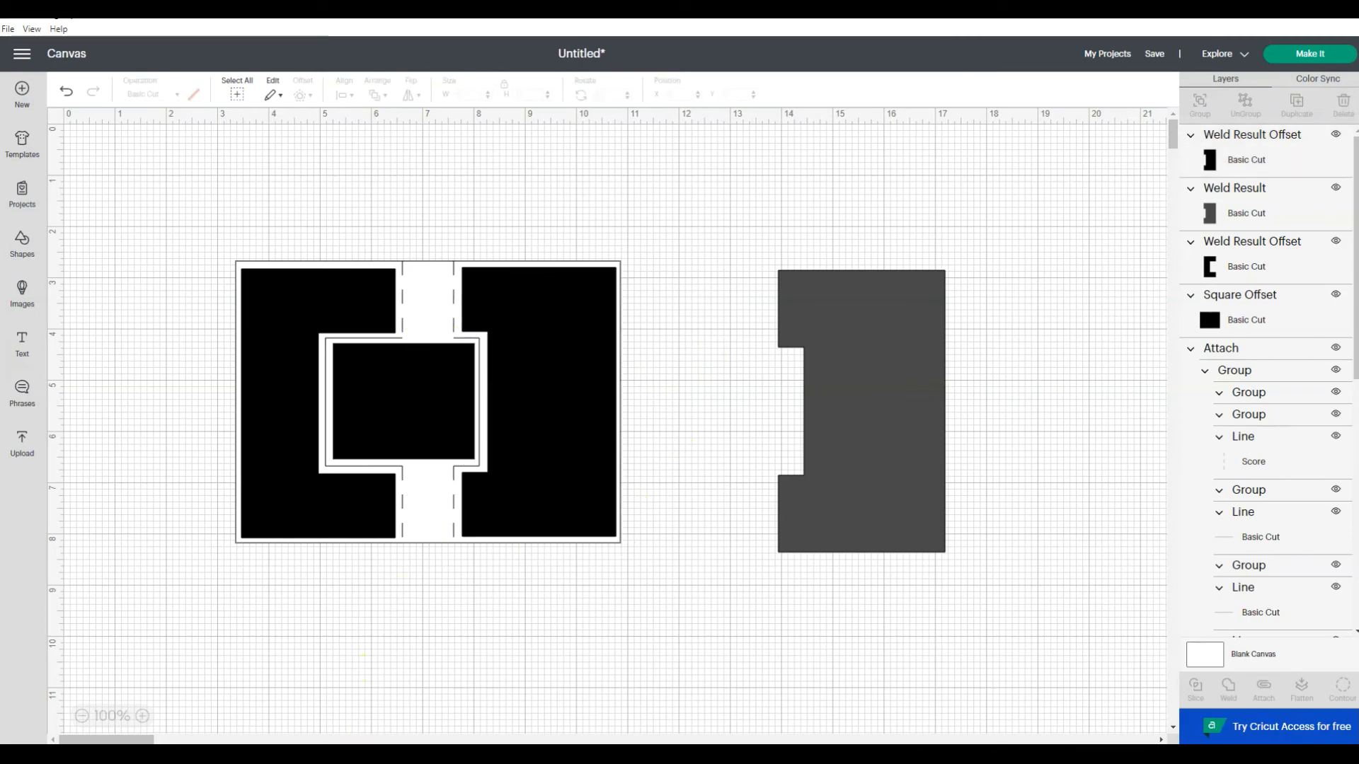
Delete the leftover grey welded shape beside the card
key(alt+Tab)
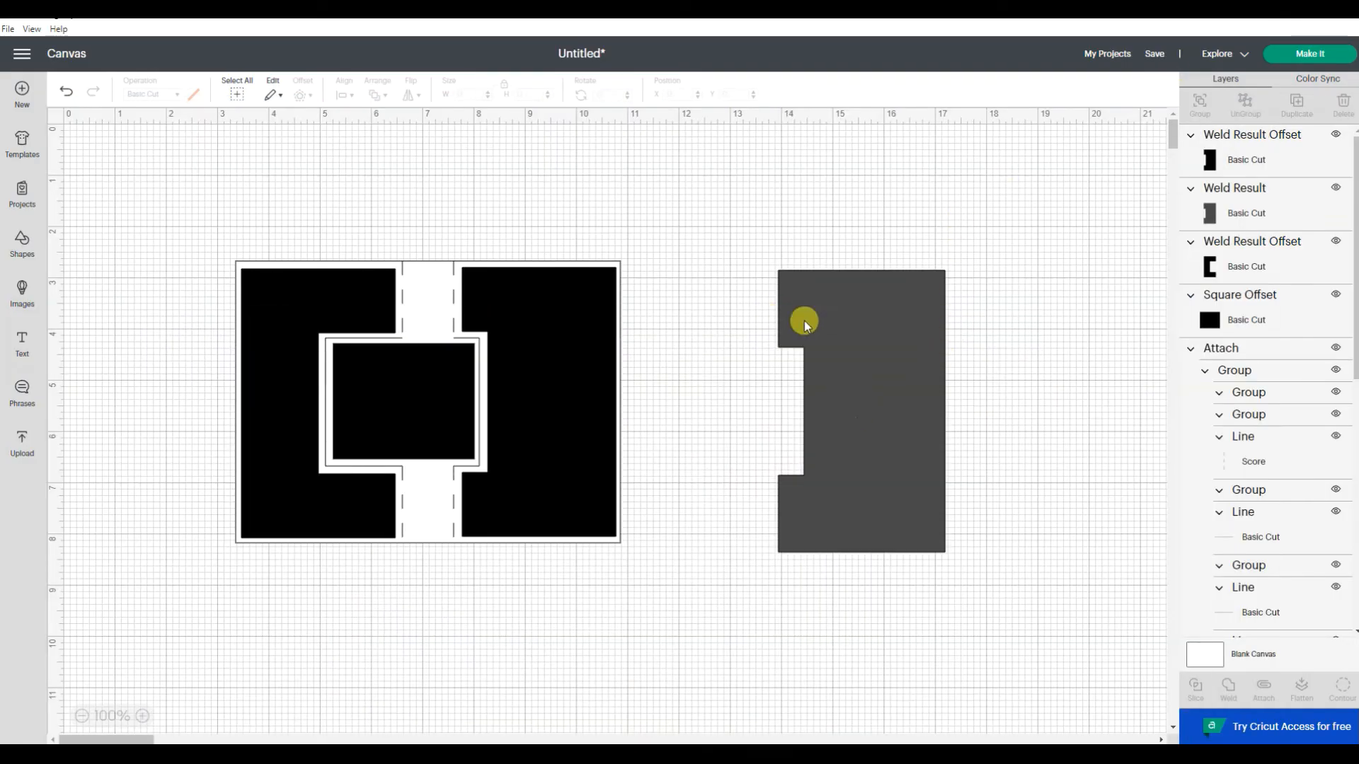
drag(820, 302, 872, 302)
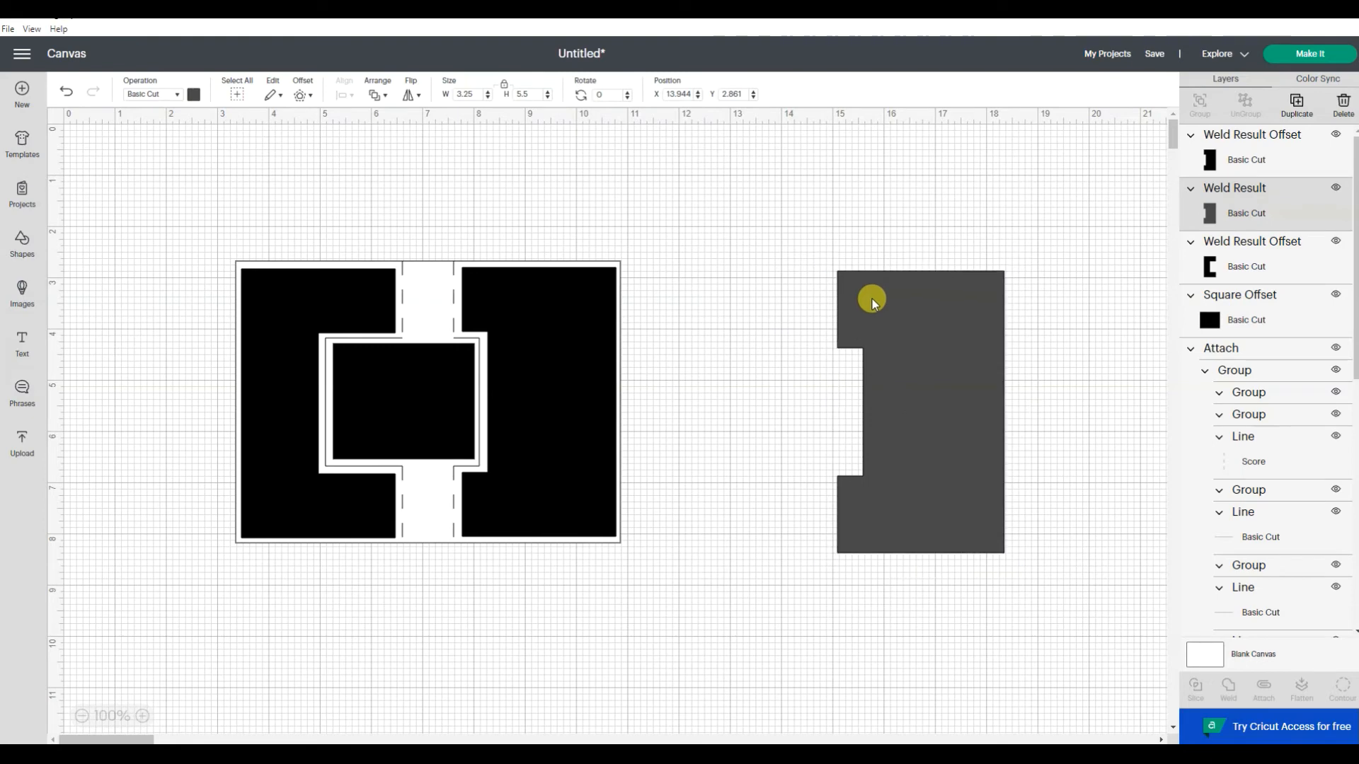
click(825, 261)
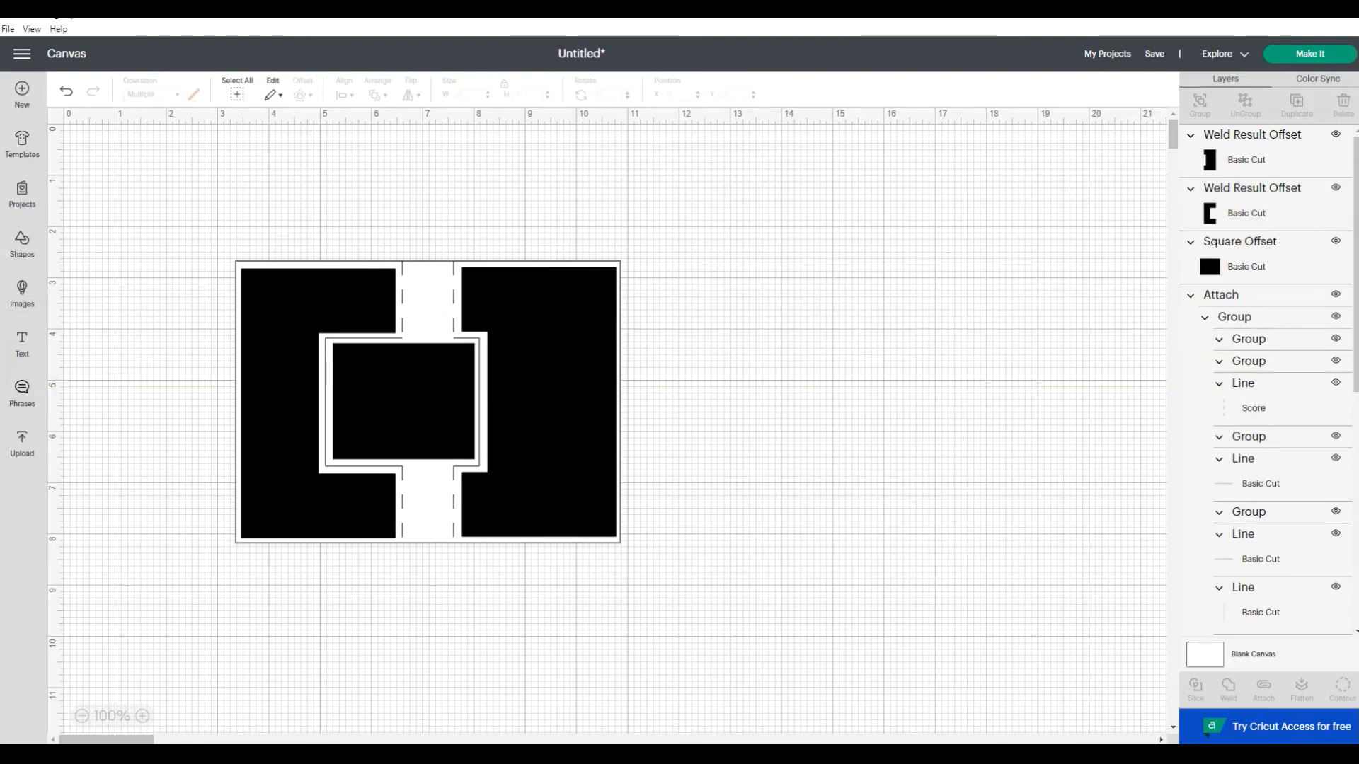
Add another square beside the card and set its size to 1 inch wide by 1.5 inches high
click(24, 244)
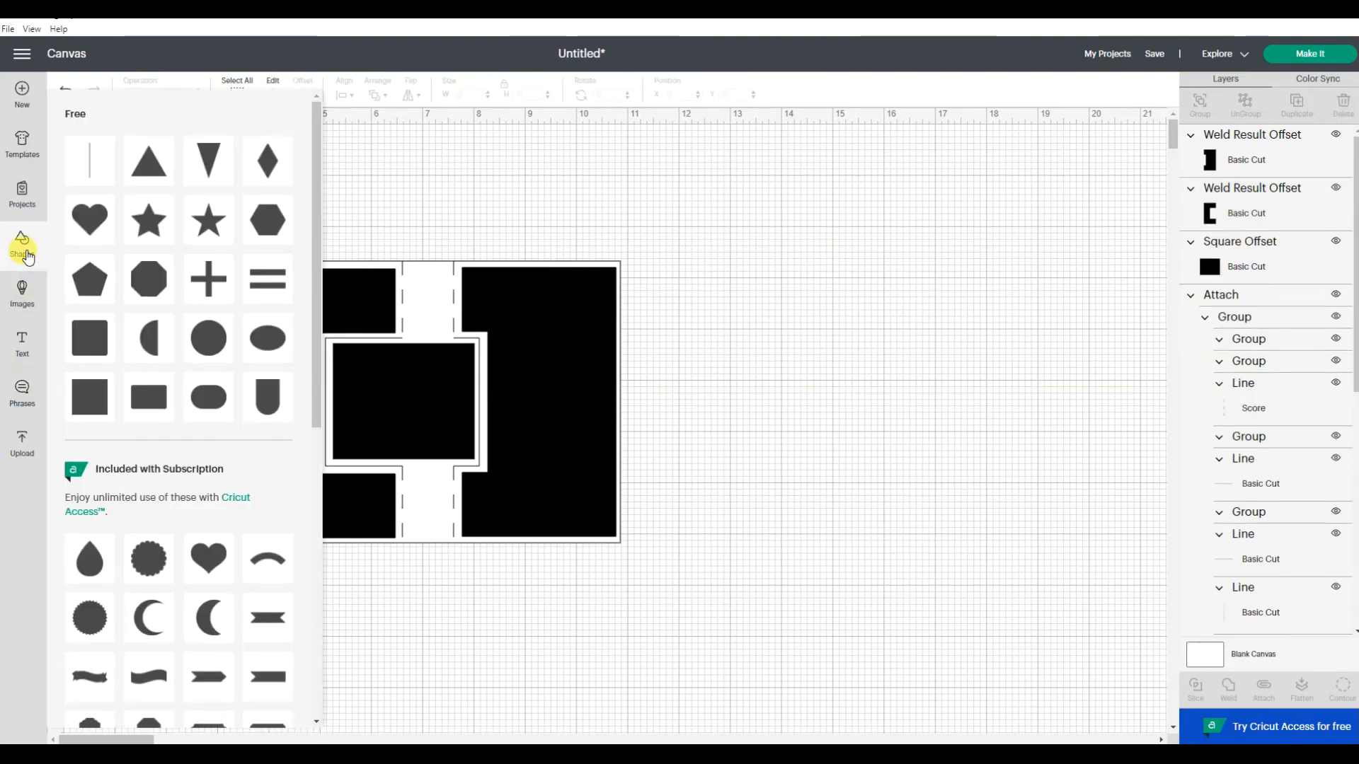
click(95, 405)
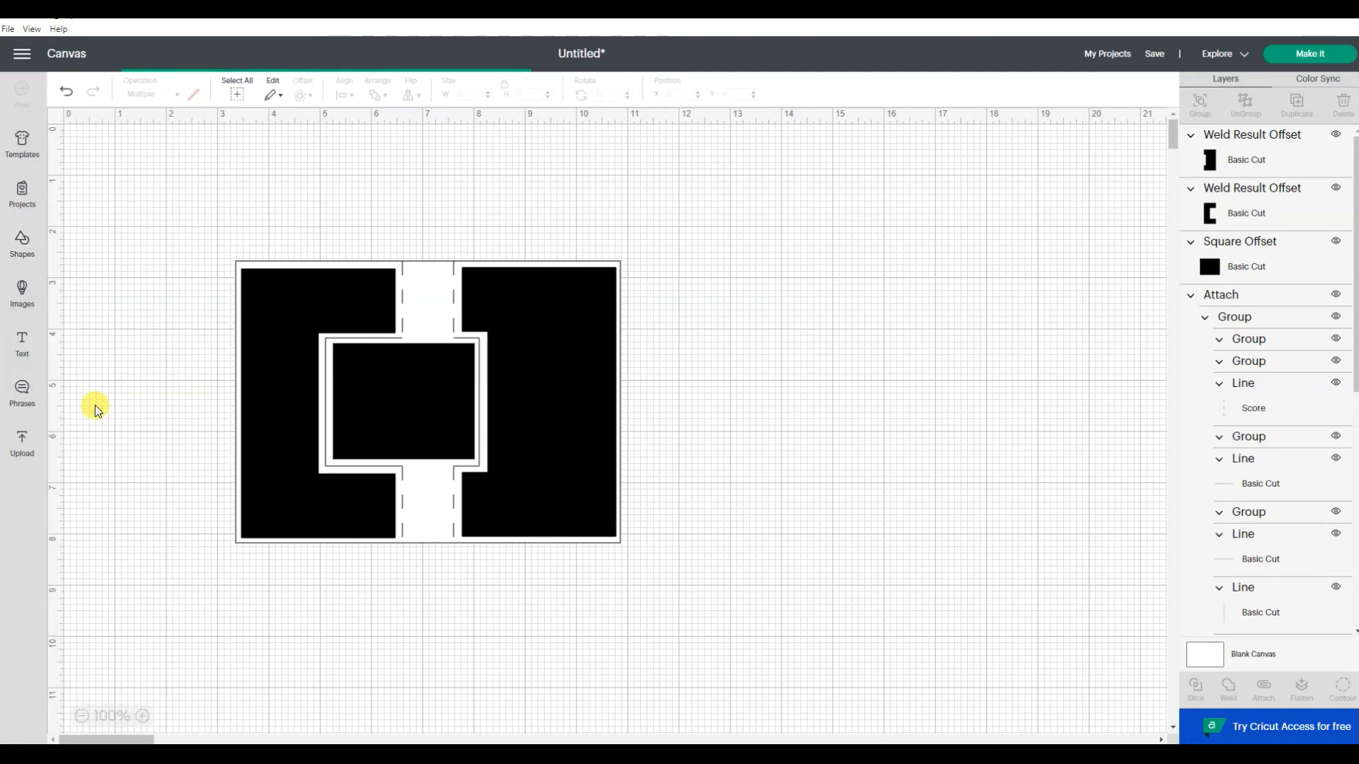
drag(411, 458, 771, 486)
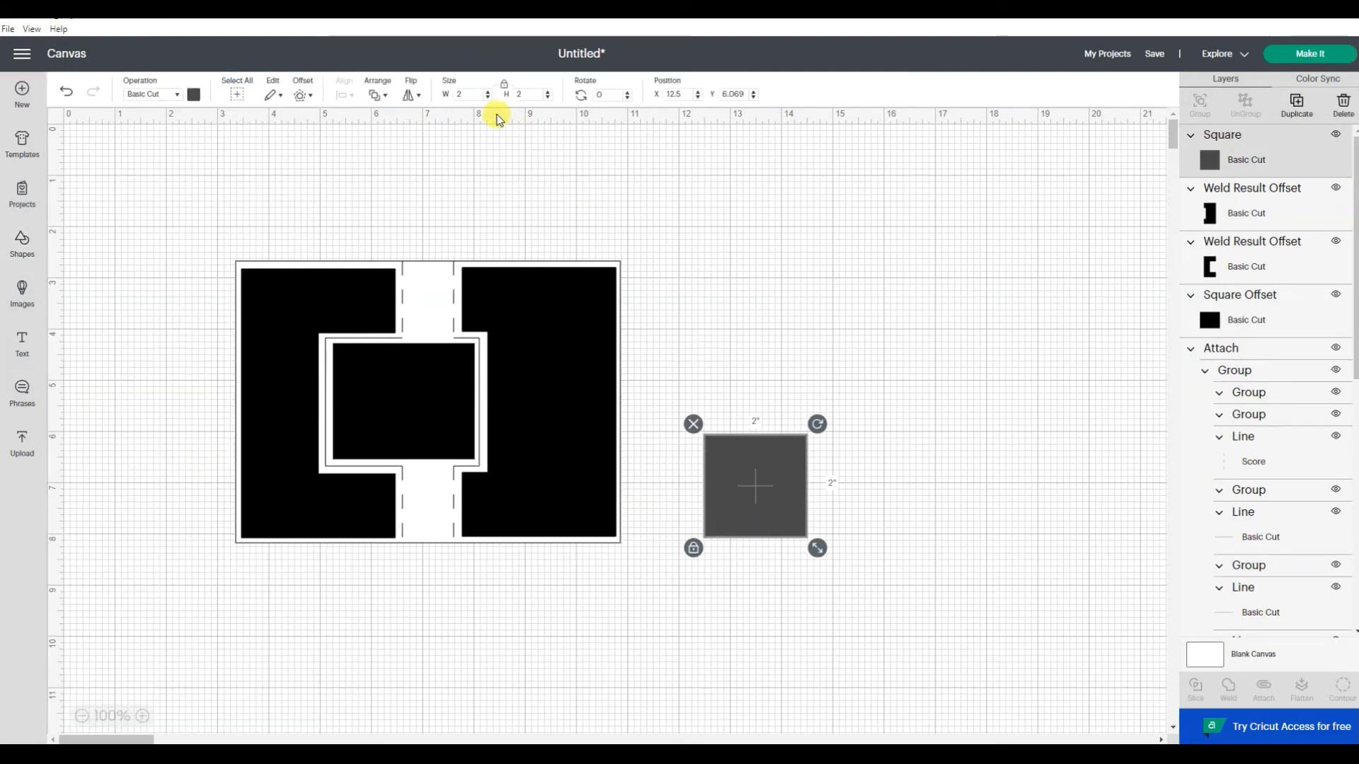
click(468, 94)
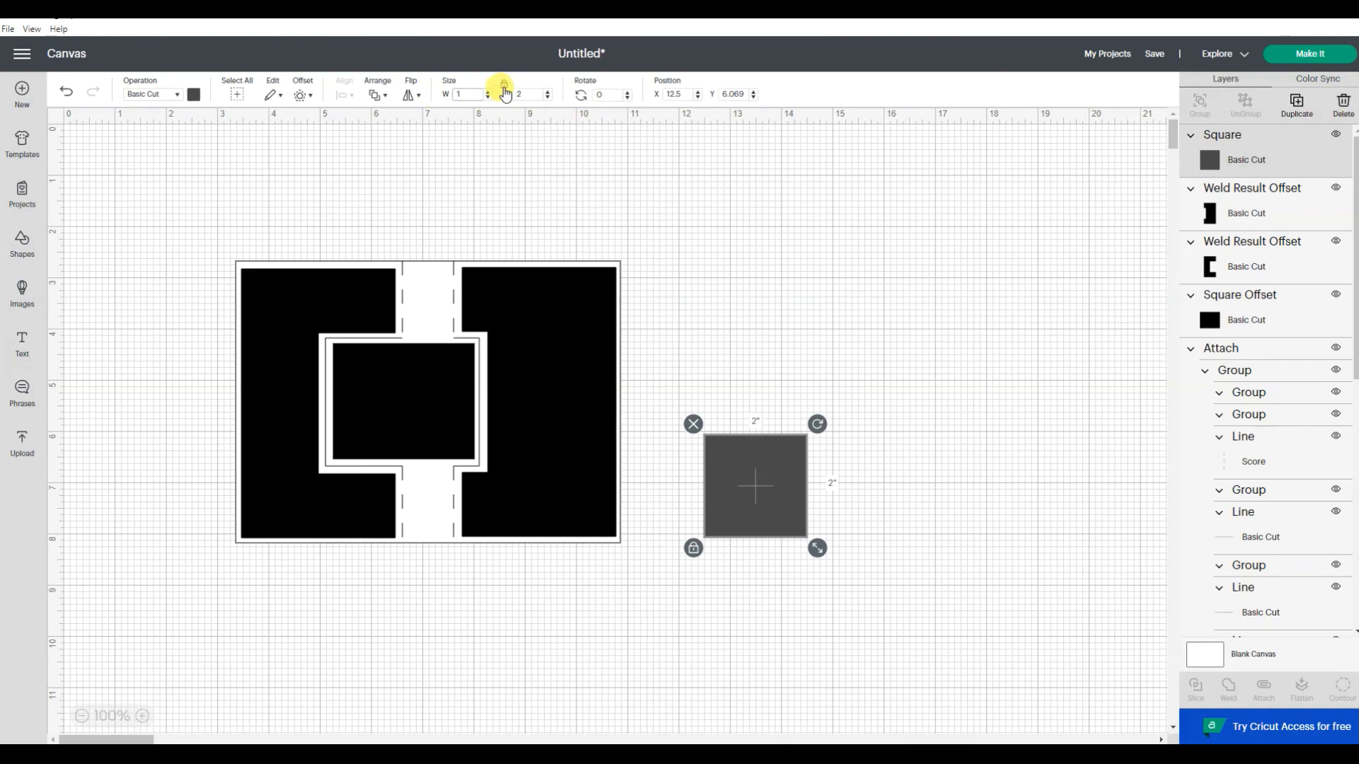
click(521, 91)
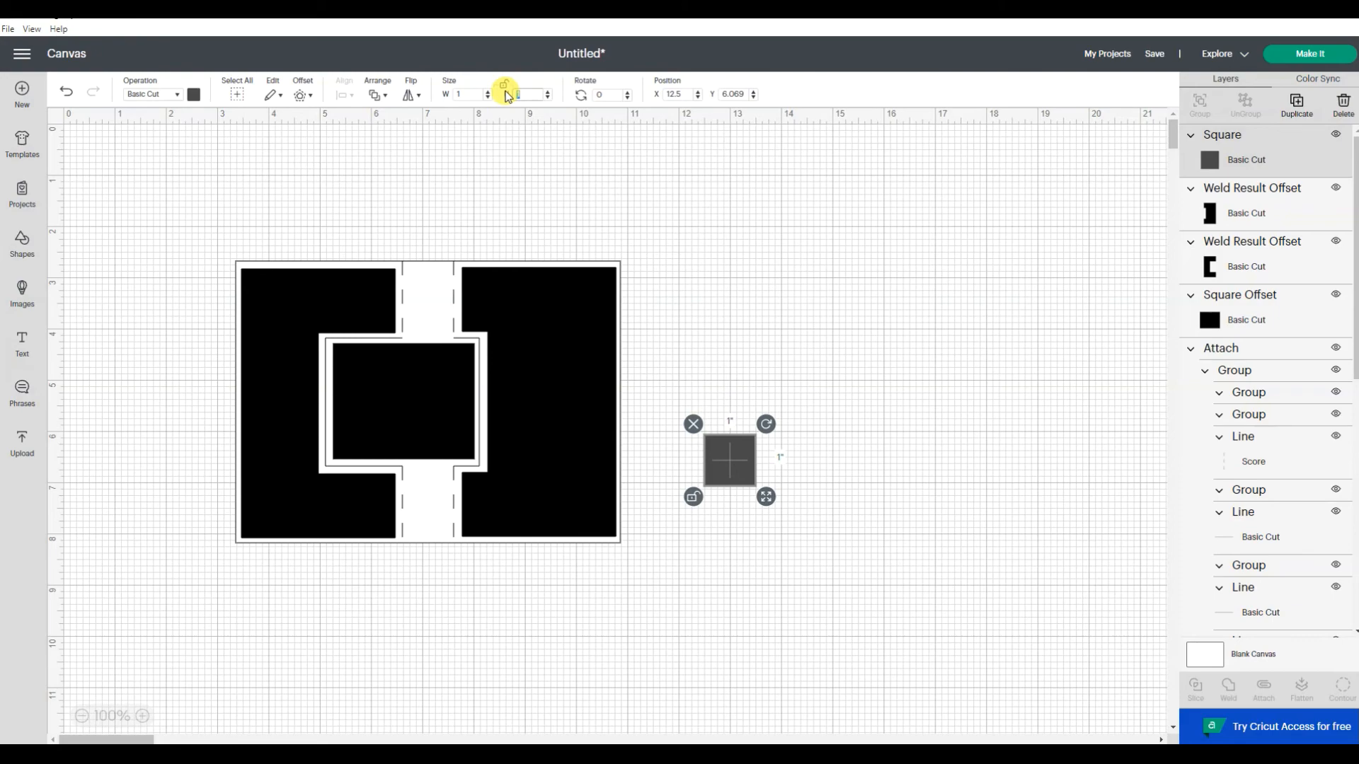
text(1.5)
key(Return)
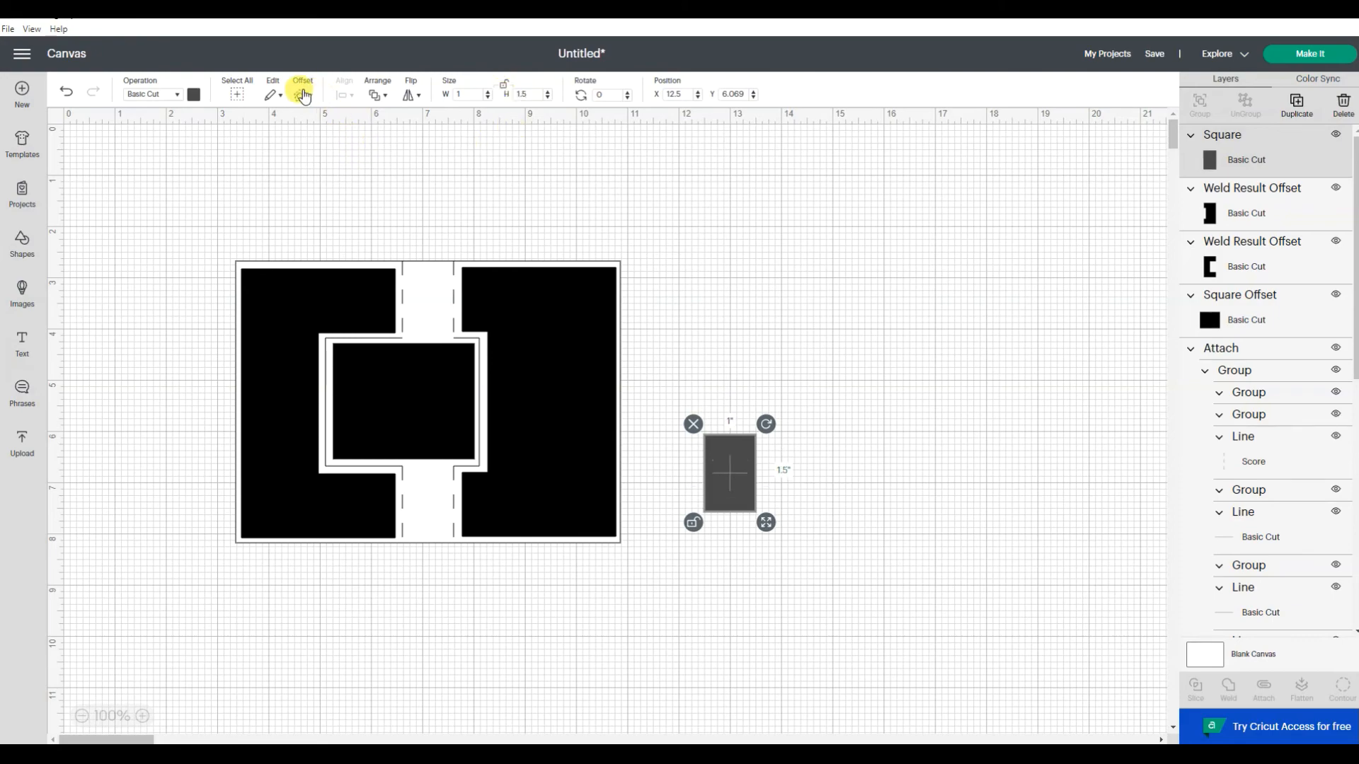
Create a -0.125-inch inward offset of the small rectangle with square corners and place it in the card's lower narrow section
click(302, 95)
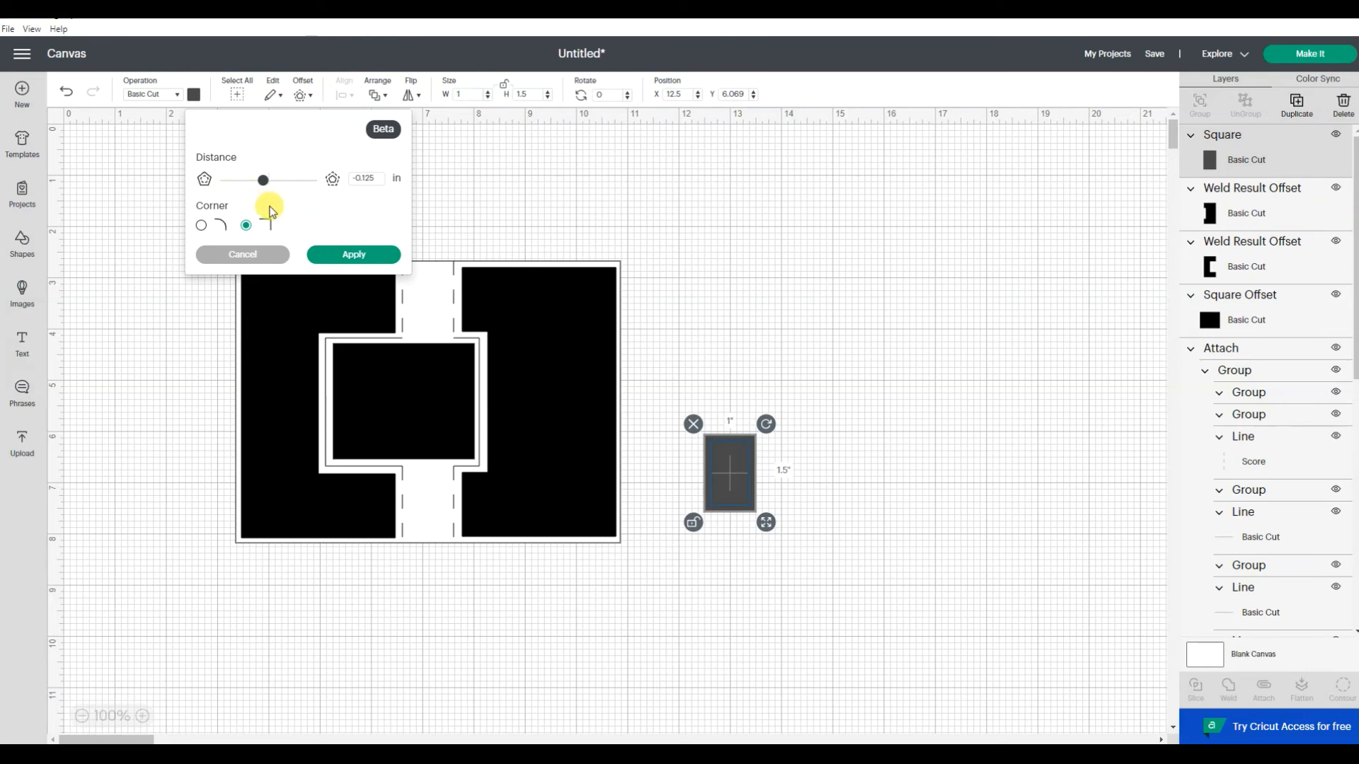
click(329, 254)
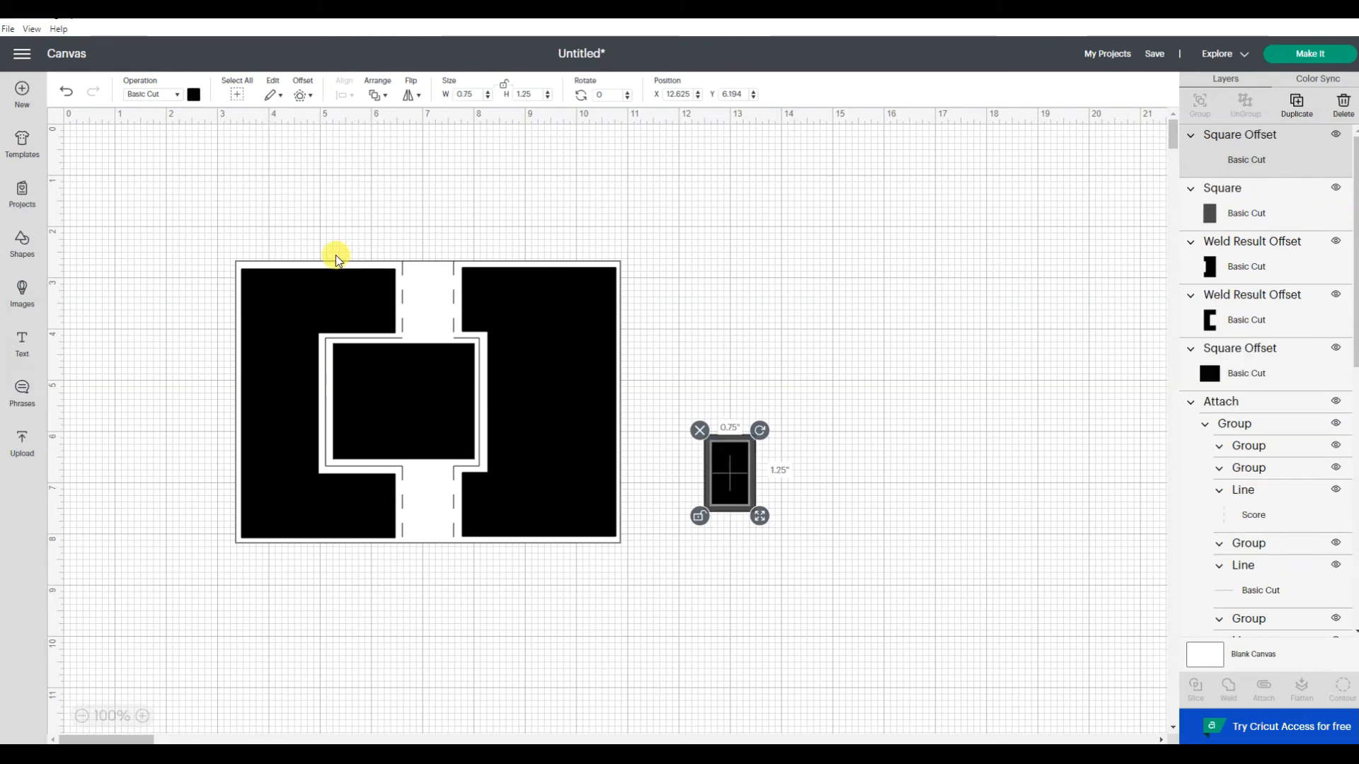
drag(731, 476, 435, 512)
Duplicate the small black panel and place the copy in the upper narrow section between the score lines
right_click(434, 512)
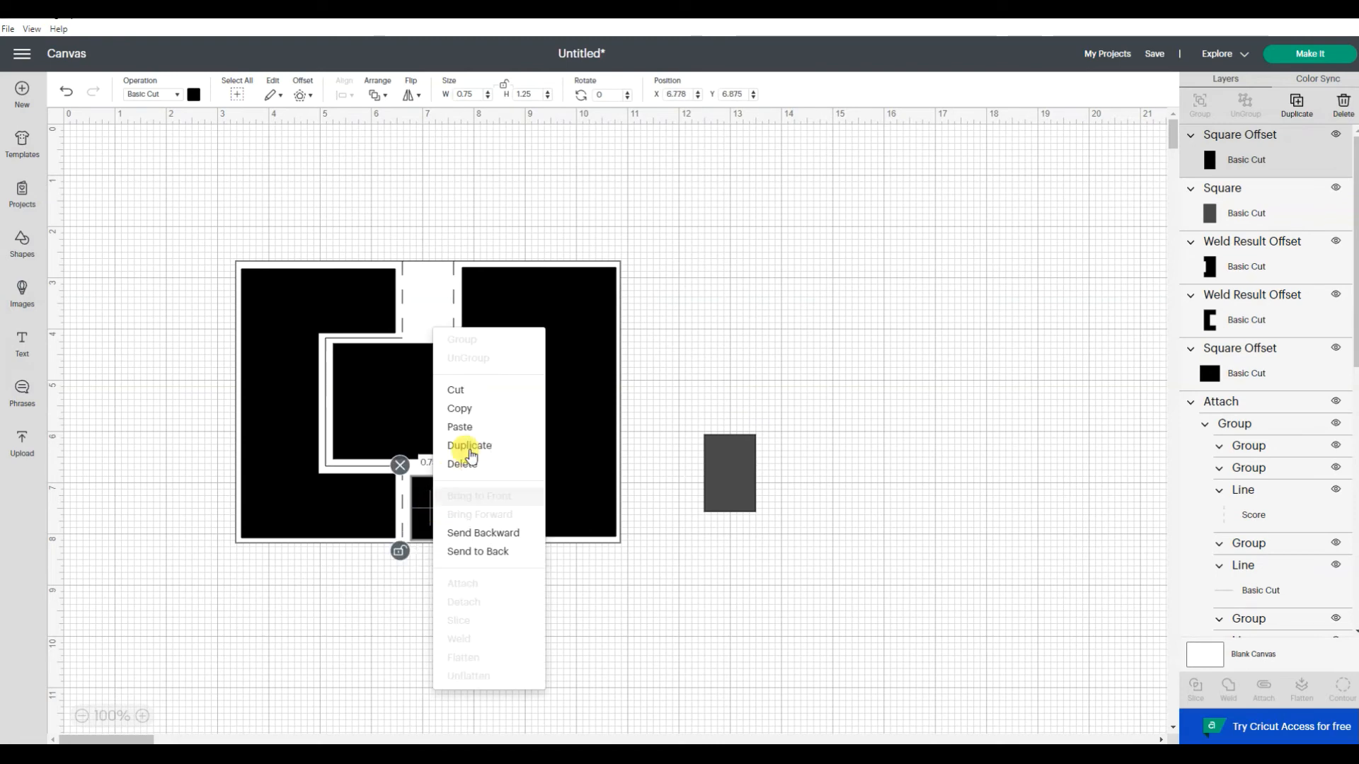
click(456, 503)
key(ctrl+d)
drag(443, 516, 426, 296)
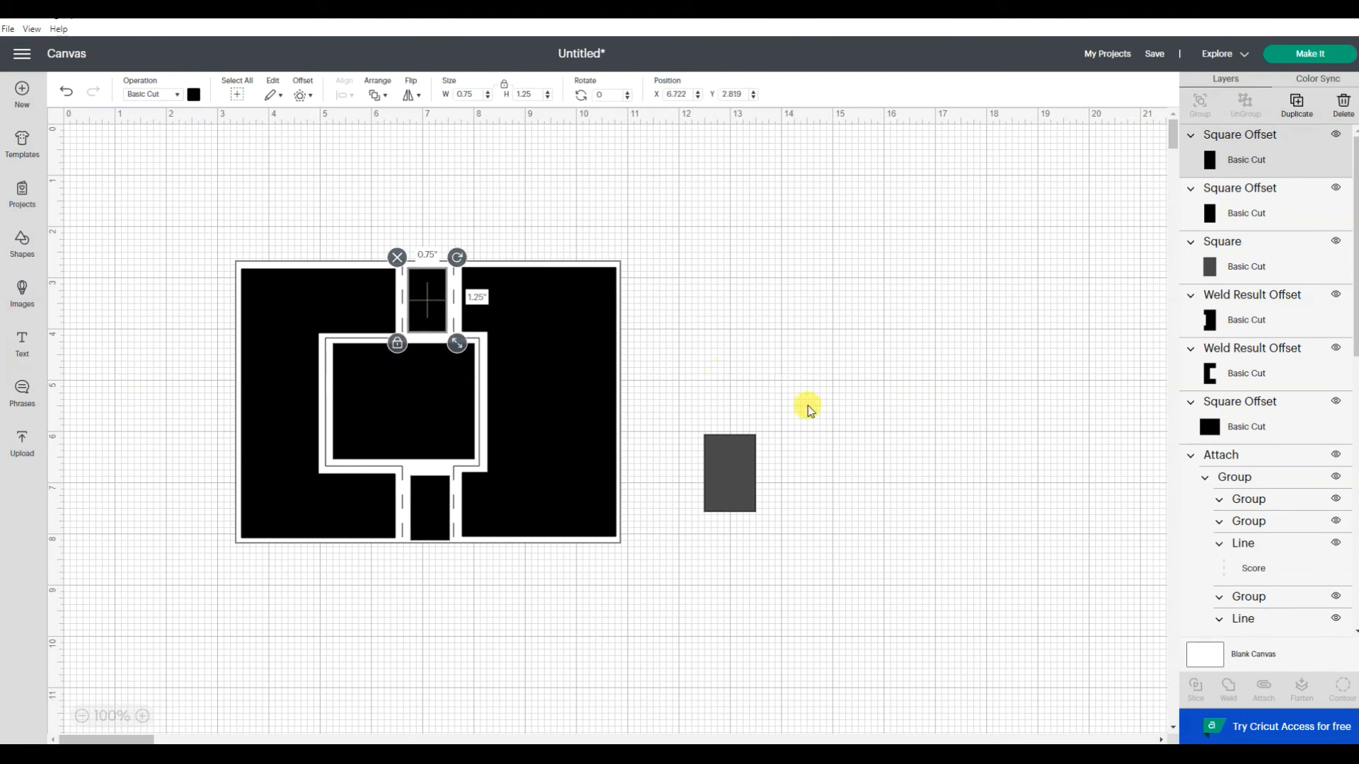
Delete the leftover grey 1 by 1.5 inch rectangle beside the card
click(808, 451)
click(743, 473)
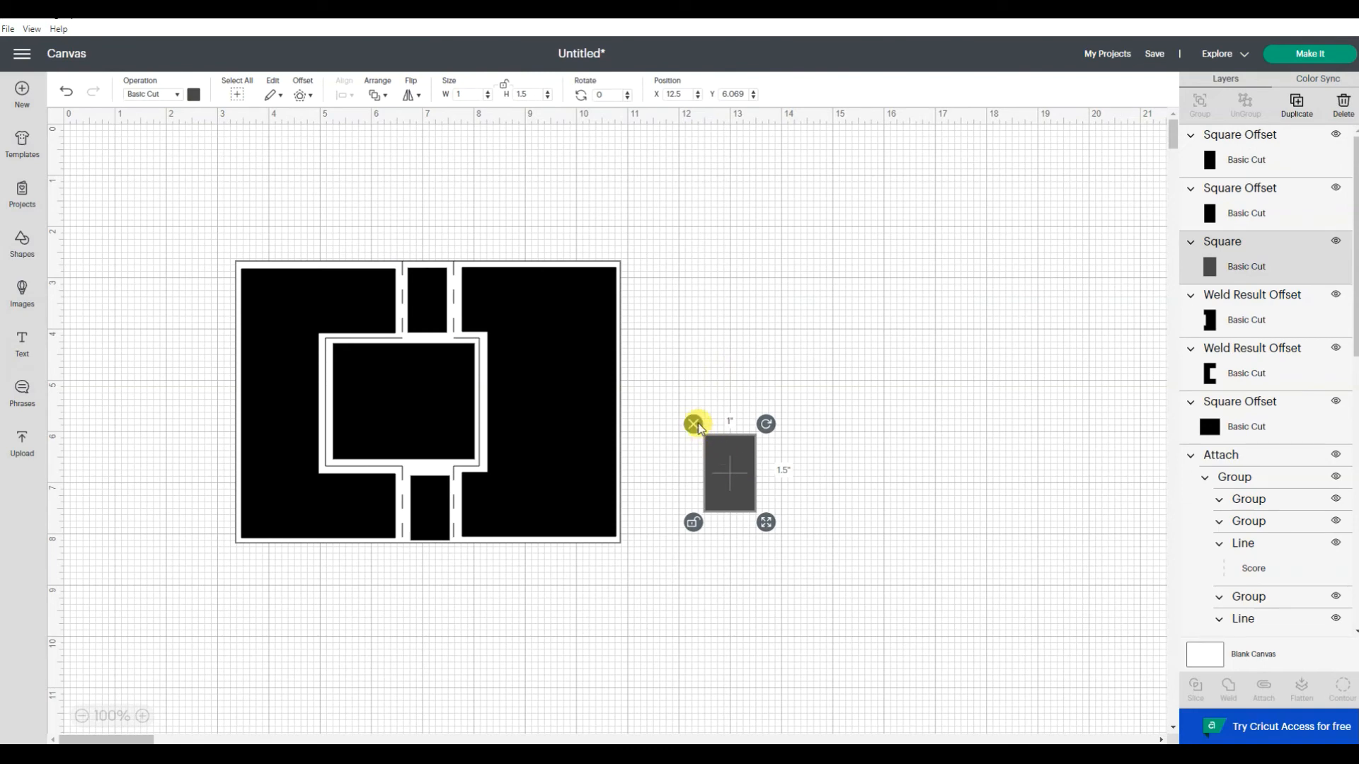
click(694, 424)
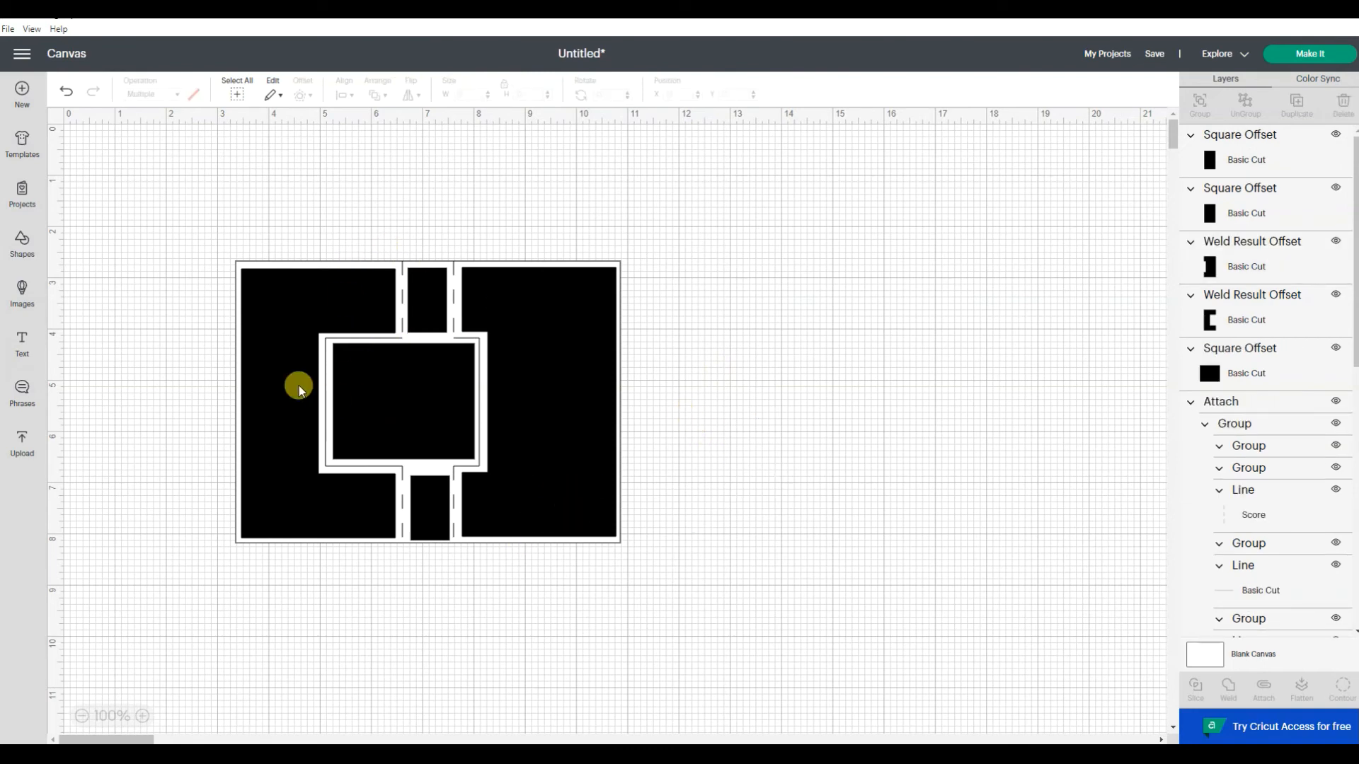
Reposition the lower small black panel so it sits centred within its narrow section
click(427, 501)
drag(426, 500, 426, 501)
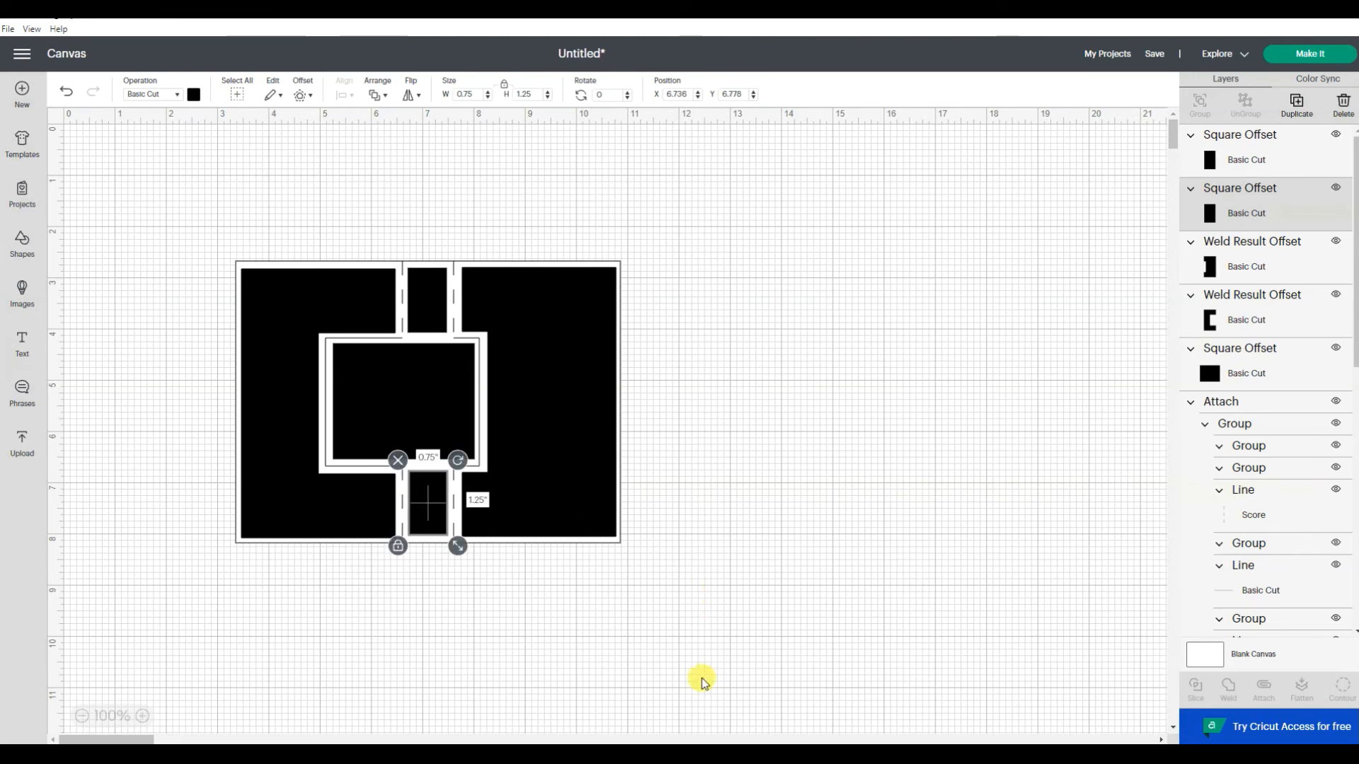
click(681, 631)
Duplicate the black panel in the card's central swing section and place the copy on the empty canvas right of the card
click(416, 388)
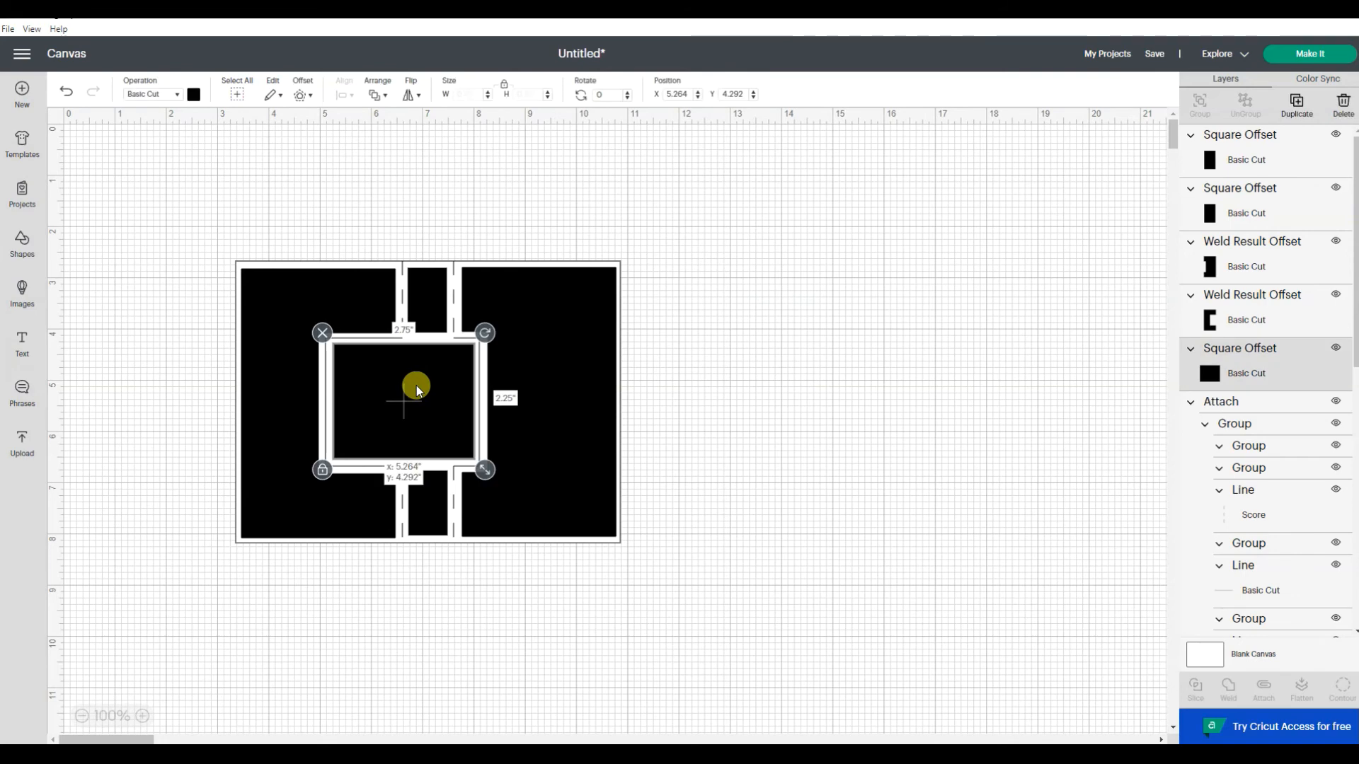
right_click(418, 390)
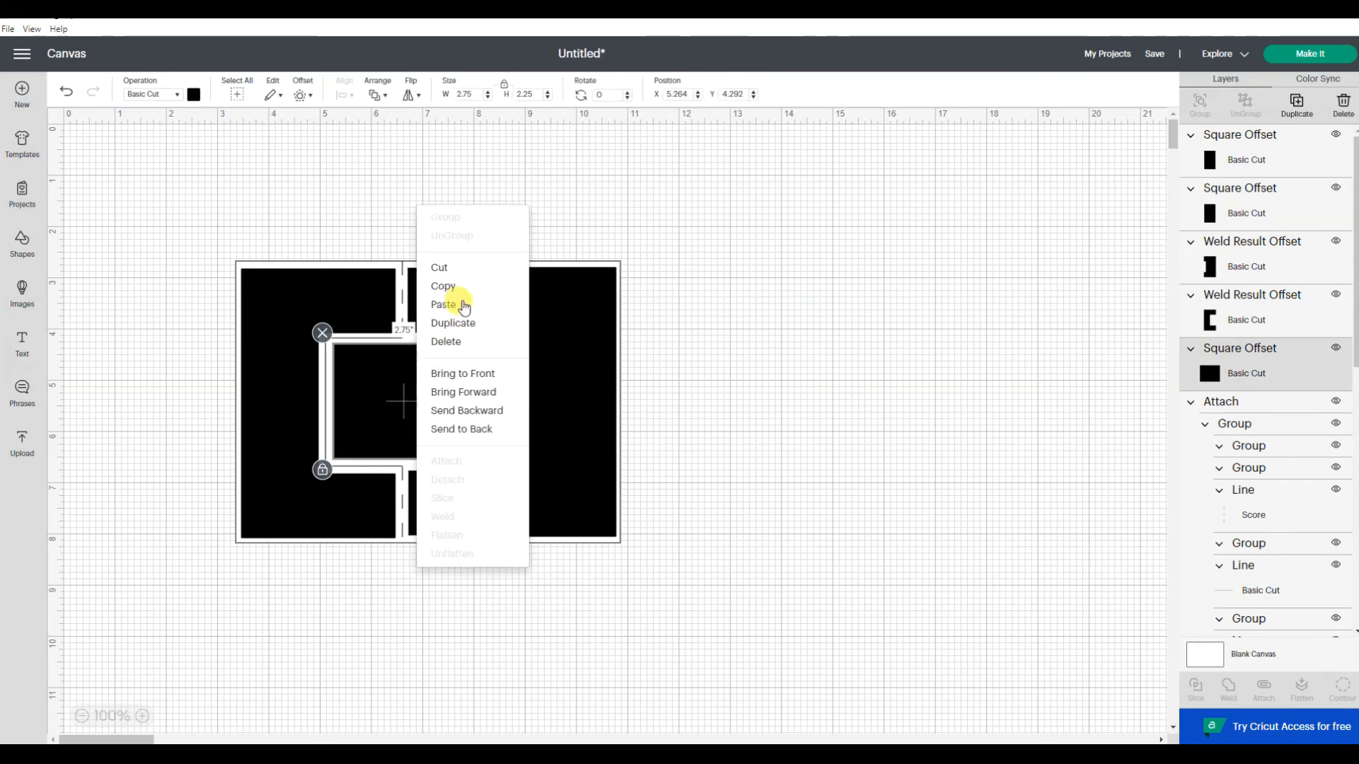
click(453, 323)
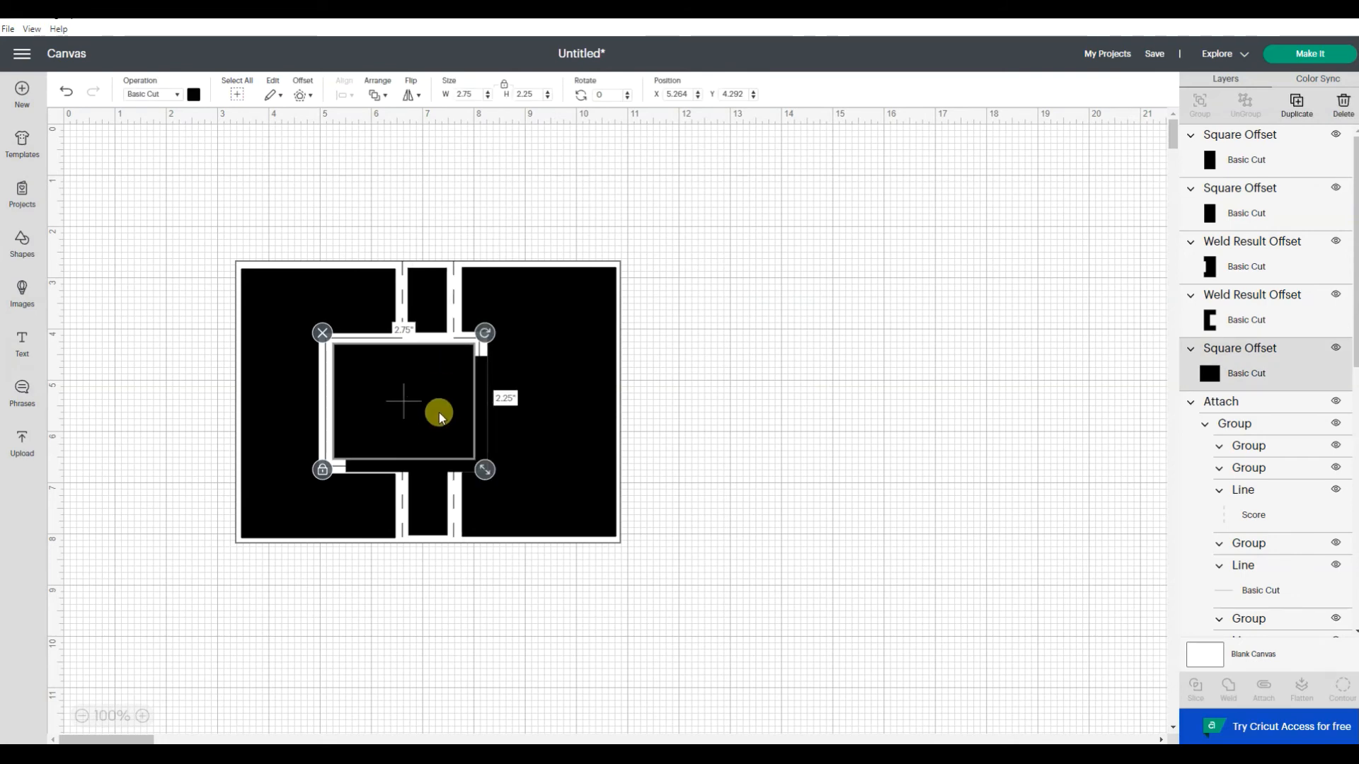
drag(439, 409, 925, 422)
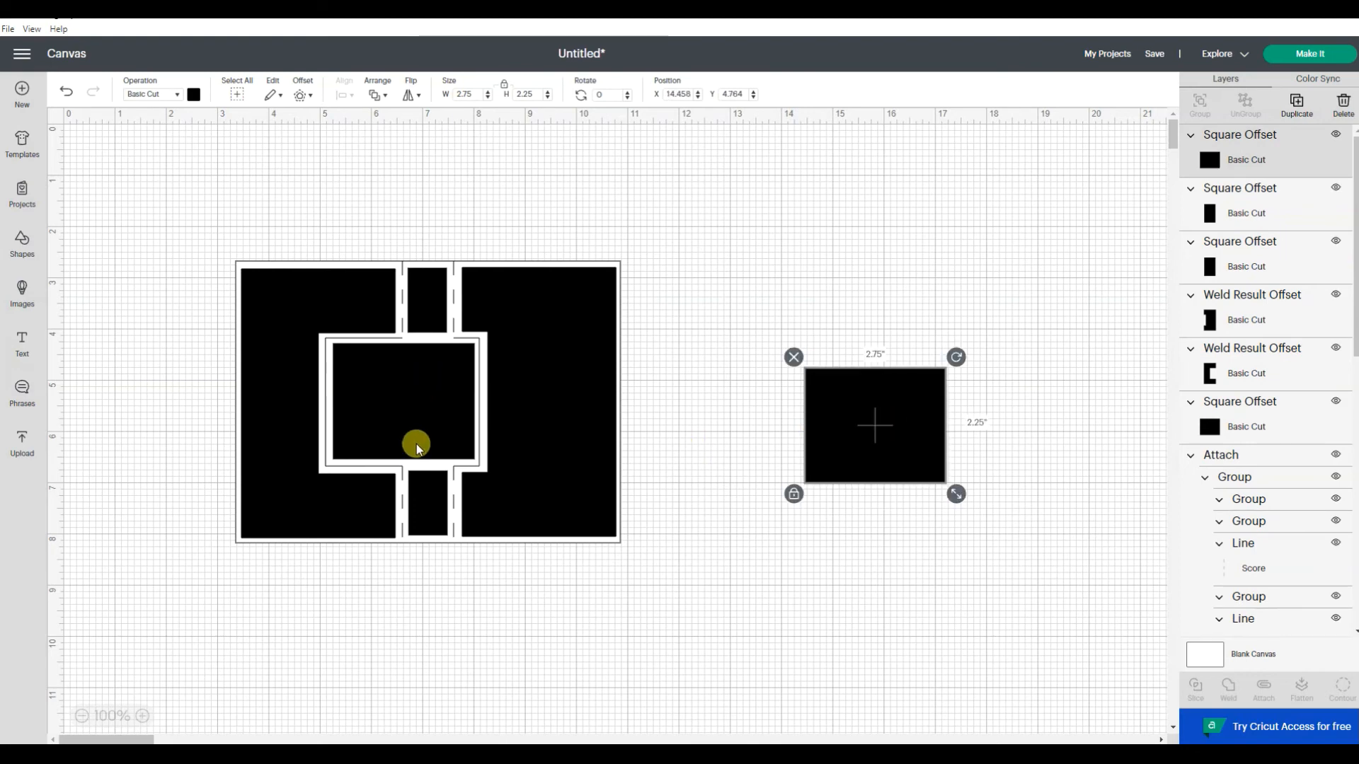